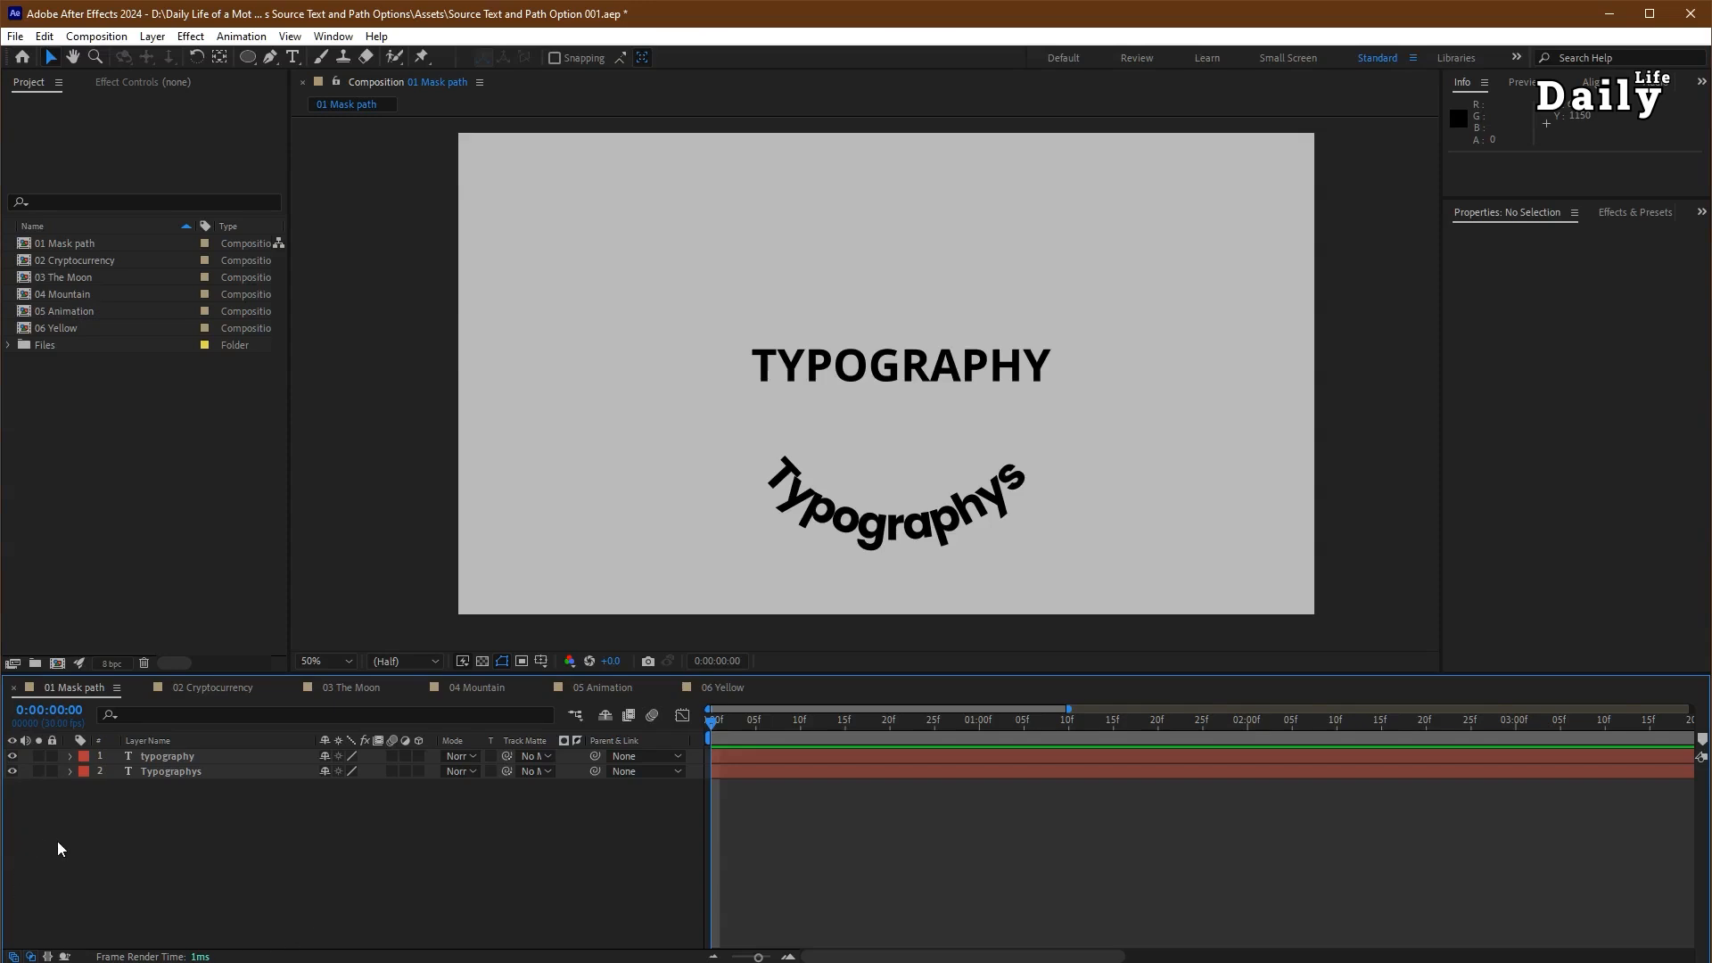
- Toggle the visibility of both text layers and examine the Source Text keyframes of the typography layer
{"action": "left_click_drag", "start_coordinate": [12, 772], "coordinate": [11, 756]}
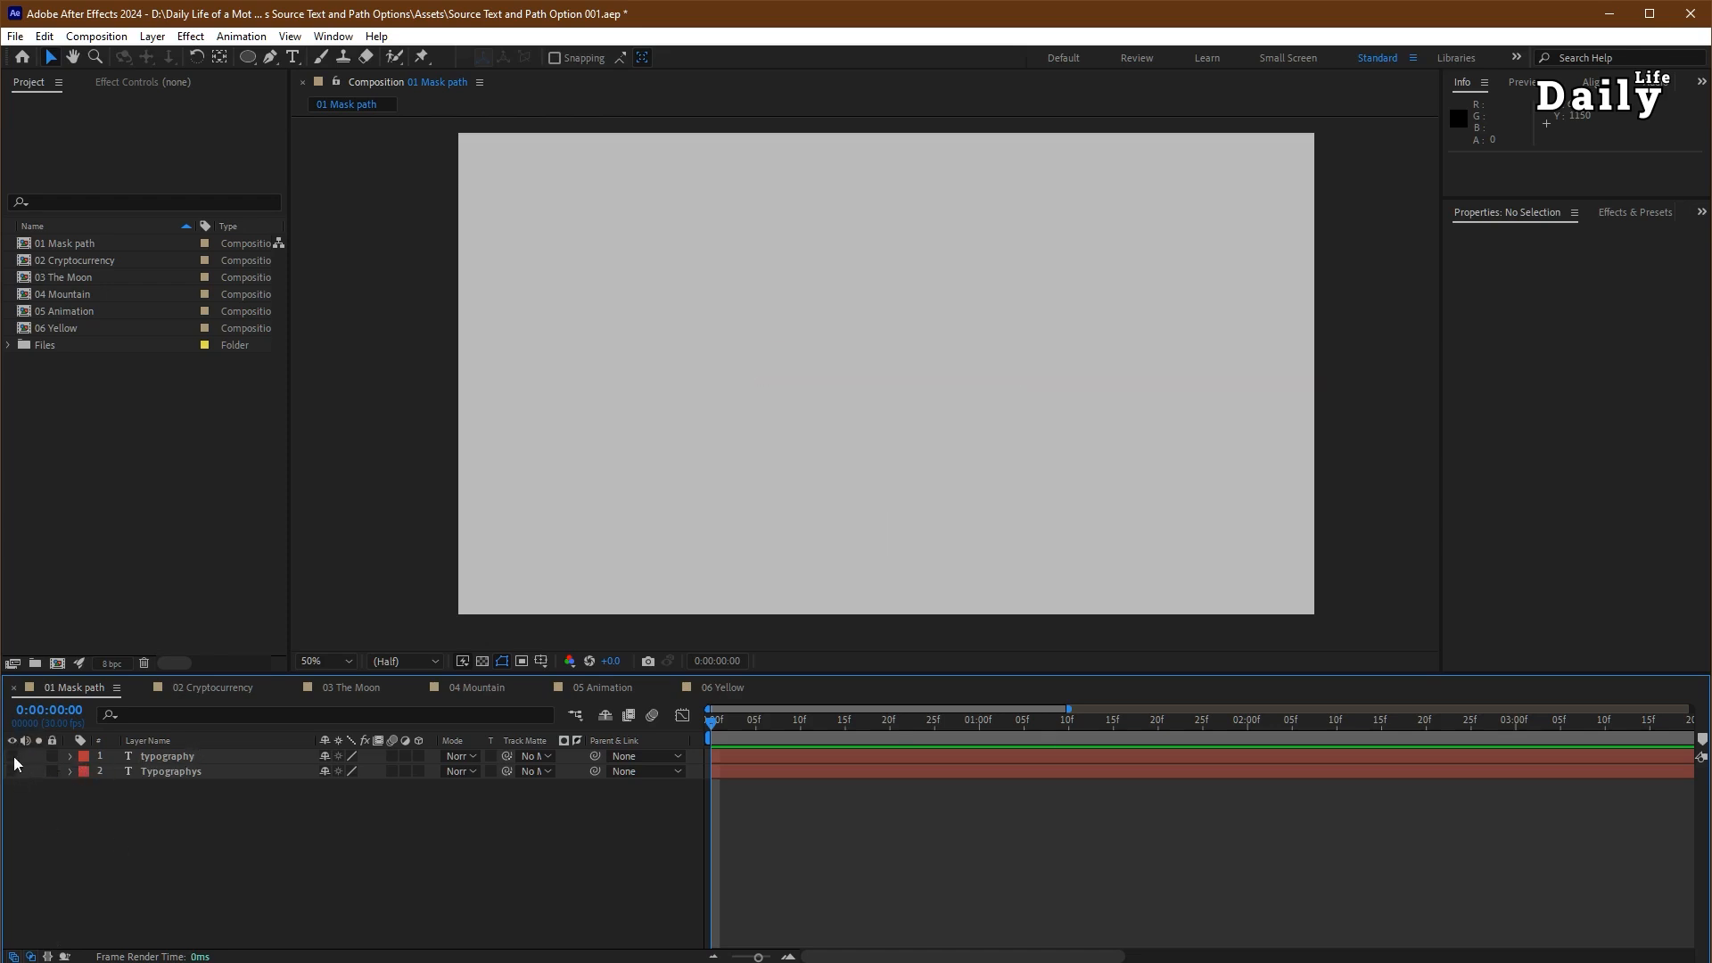
{"action": "left_click_drag", "start_coordinate": [12, 771], "coordinate": [12, 756]}
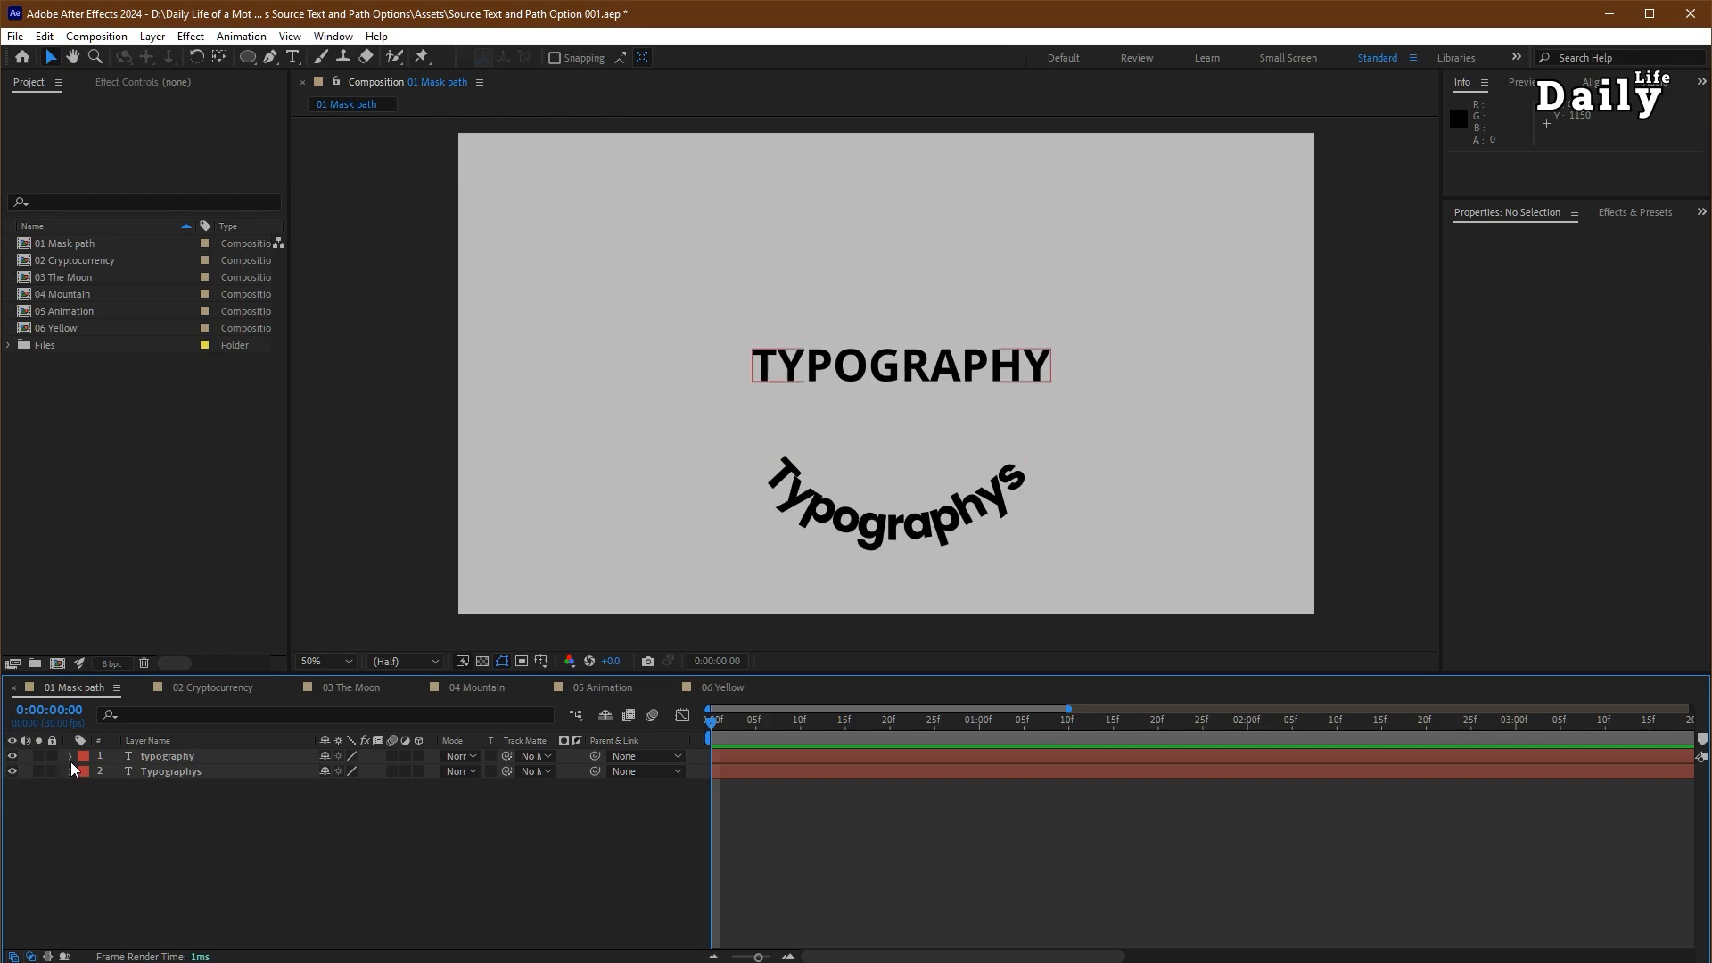
{"action": "left_click", "coordinate": [71, 757]}
{"action": "left_click", "coordinate": [100, 772]}
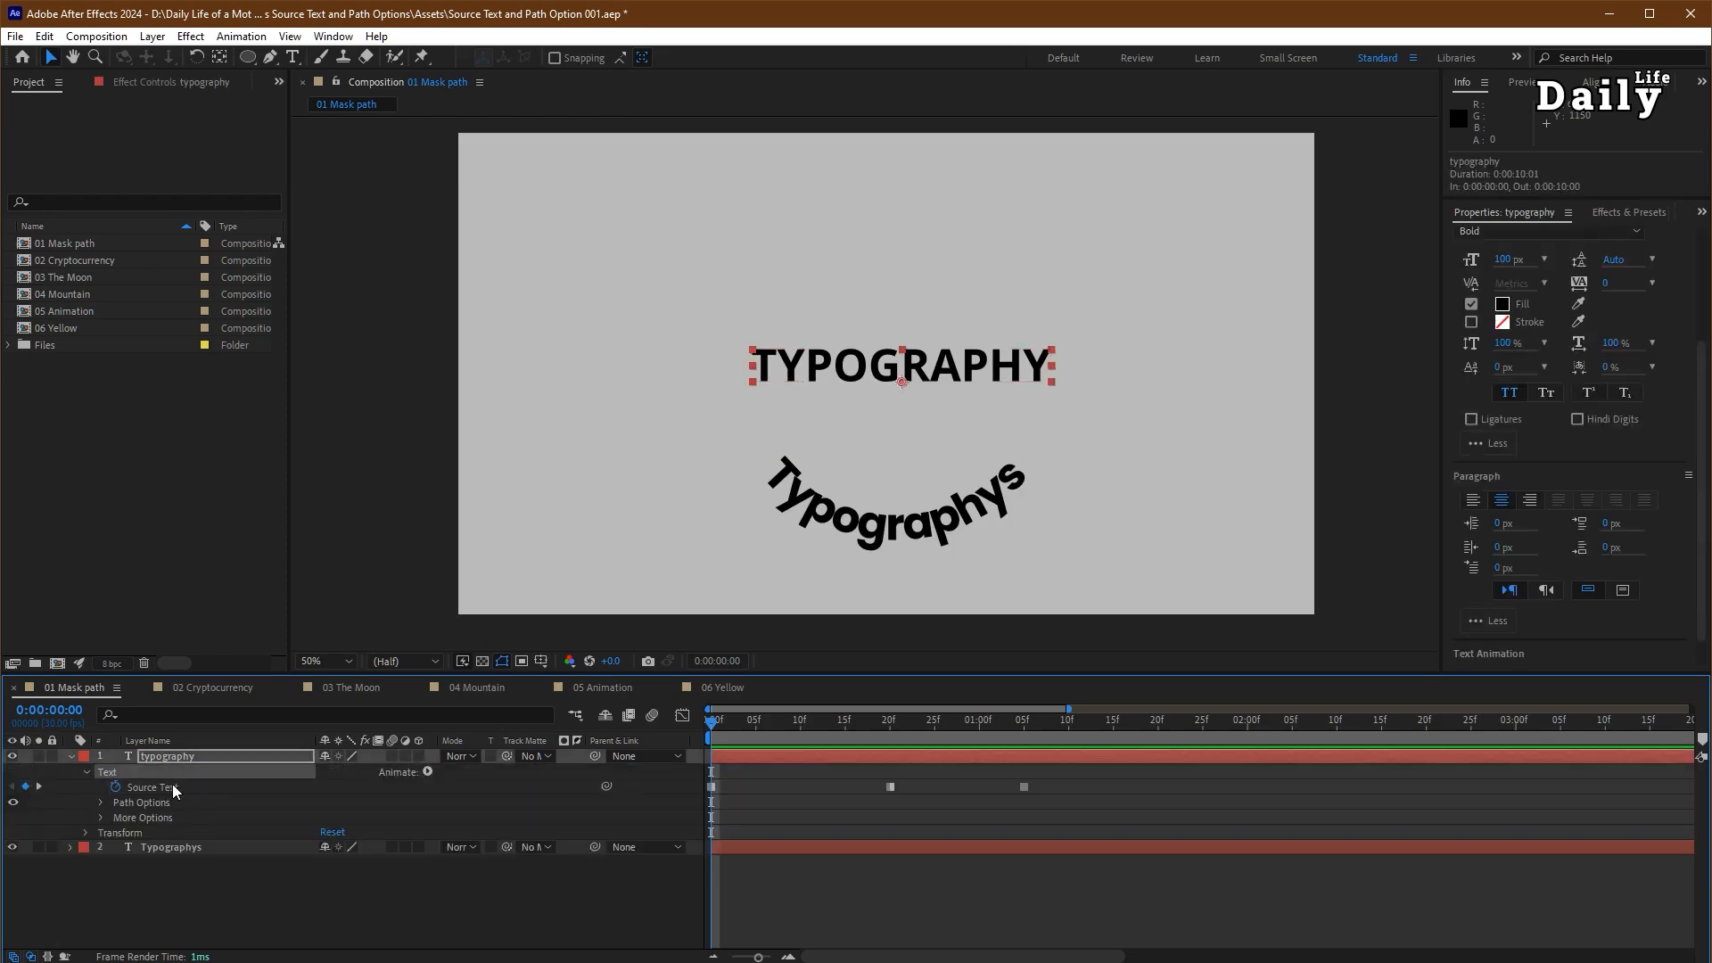
{"action": "left_click", "coordinate": [178, 788]}
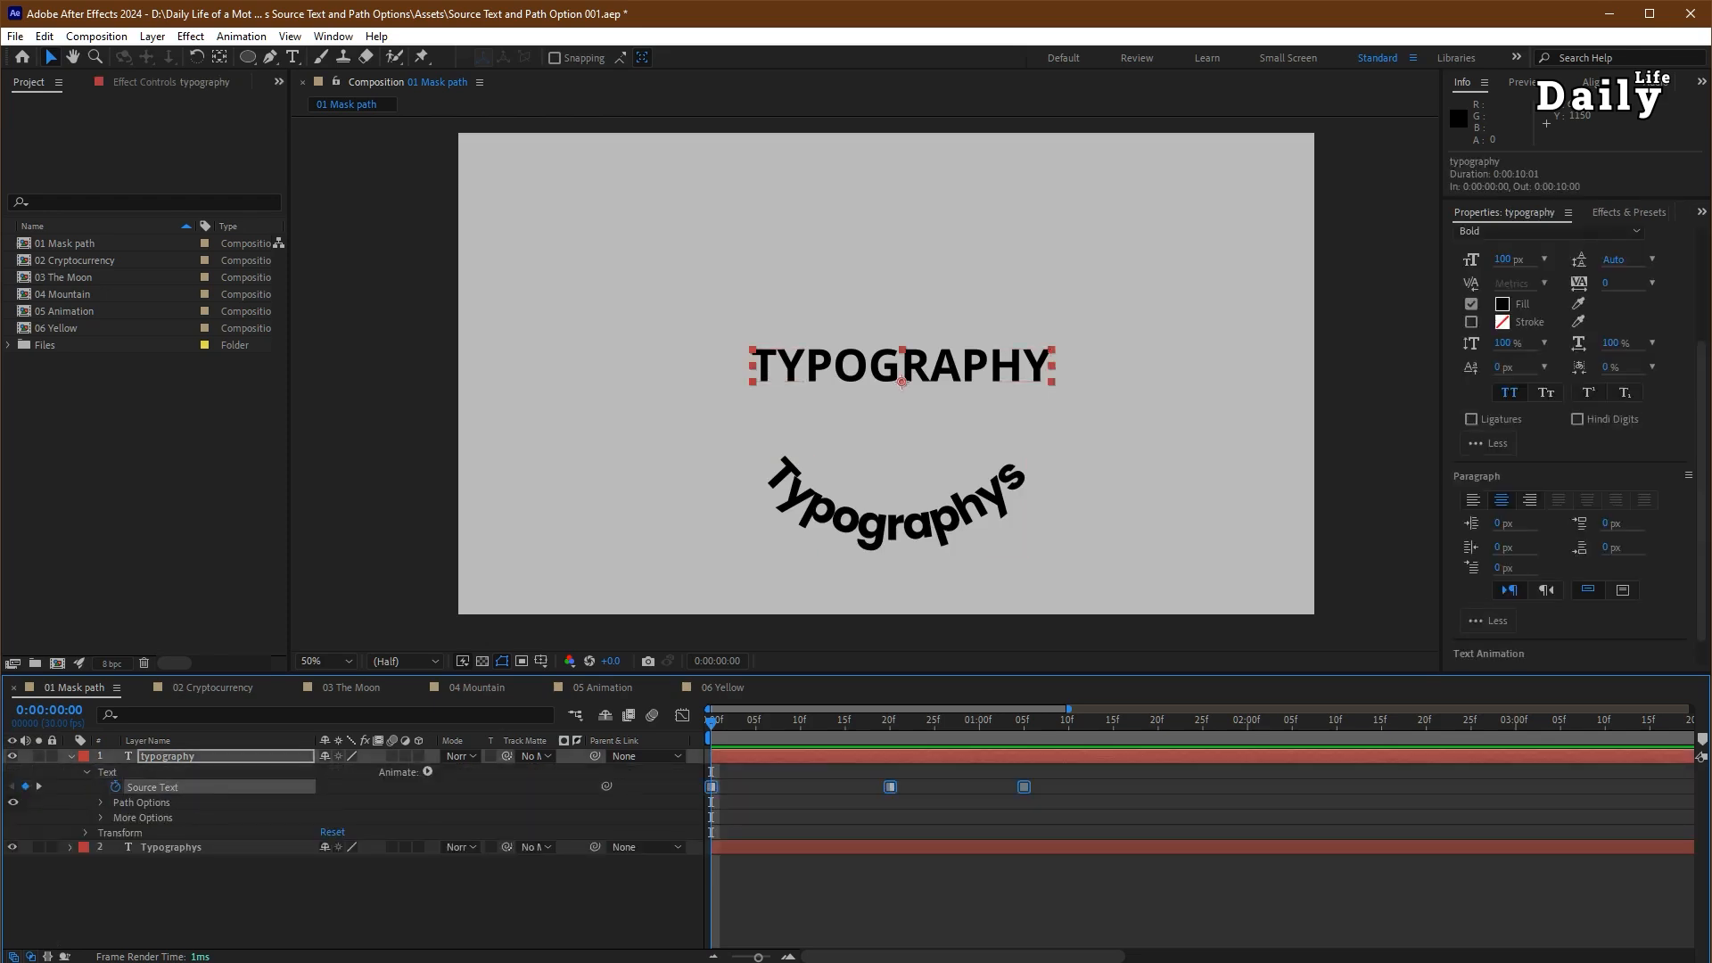
{"action": "left_click", "coordinate": [69, 759]}
- Hide both existing text layers and add a new text layer reading "Typography" near the middle of the composition
{"action": "left_click", "coordinate": [19, 790]}
{"action": "key", "text": "ctrl+t"}
{"action": "left_click", "coordinate": [756, 365]}
{"action": "type", "text": "Typography"}
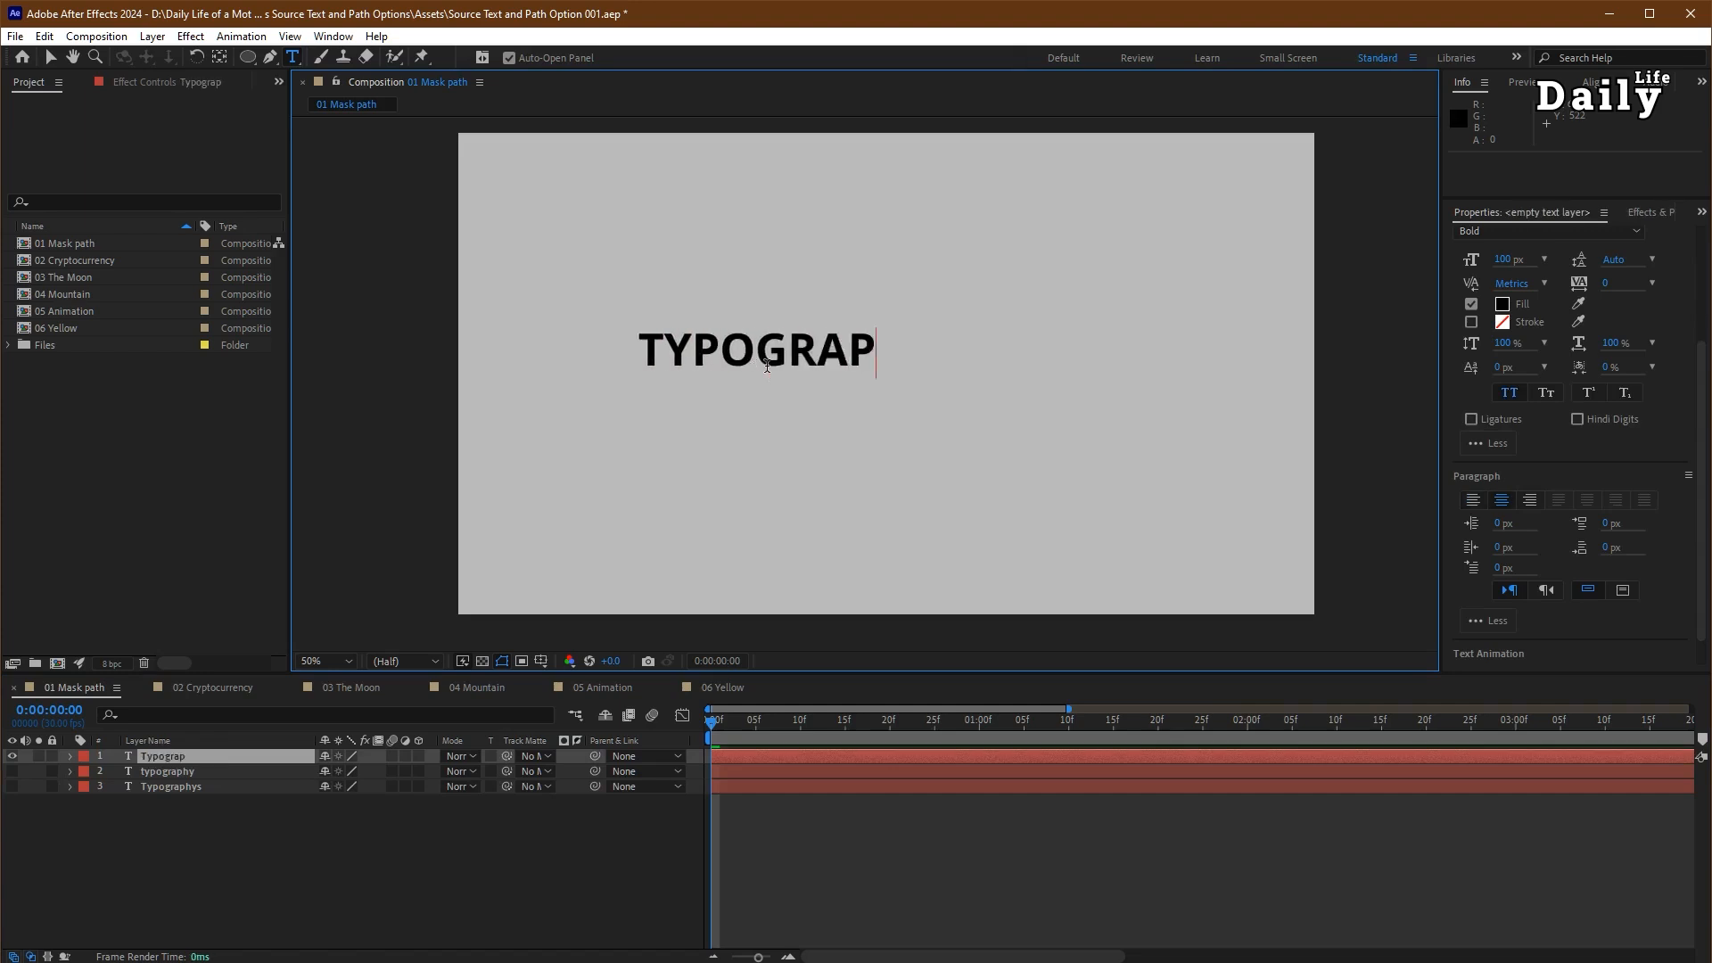
{"action": "key", "text": "Escape"}
{"action": "left_click_drag", "start_coordinate": [767, 367], "coordinate": [855, 384]}
- Start Source Text keyframing on the new Typography layer at 0:00:00:00 and change the text to ANIMATION at 0:00:00:20
{"action": "left_click", "coordinate": [70, 756]}
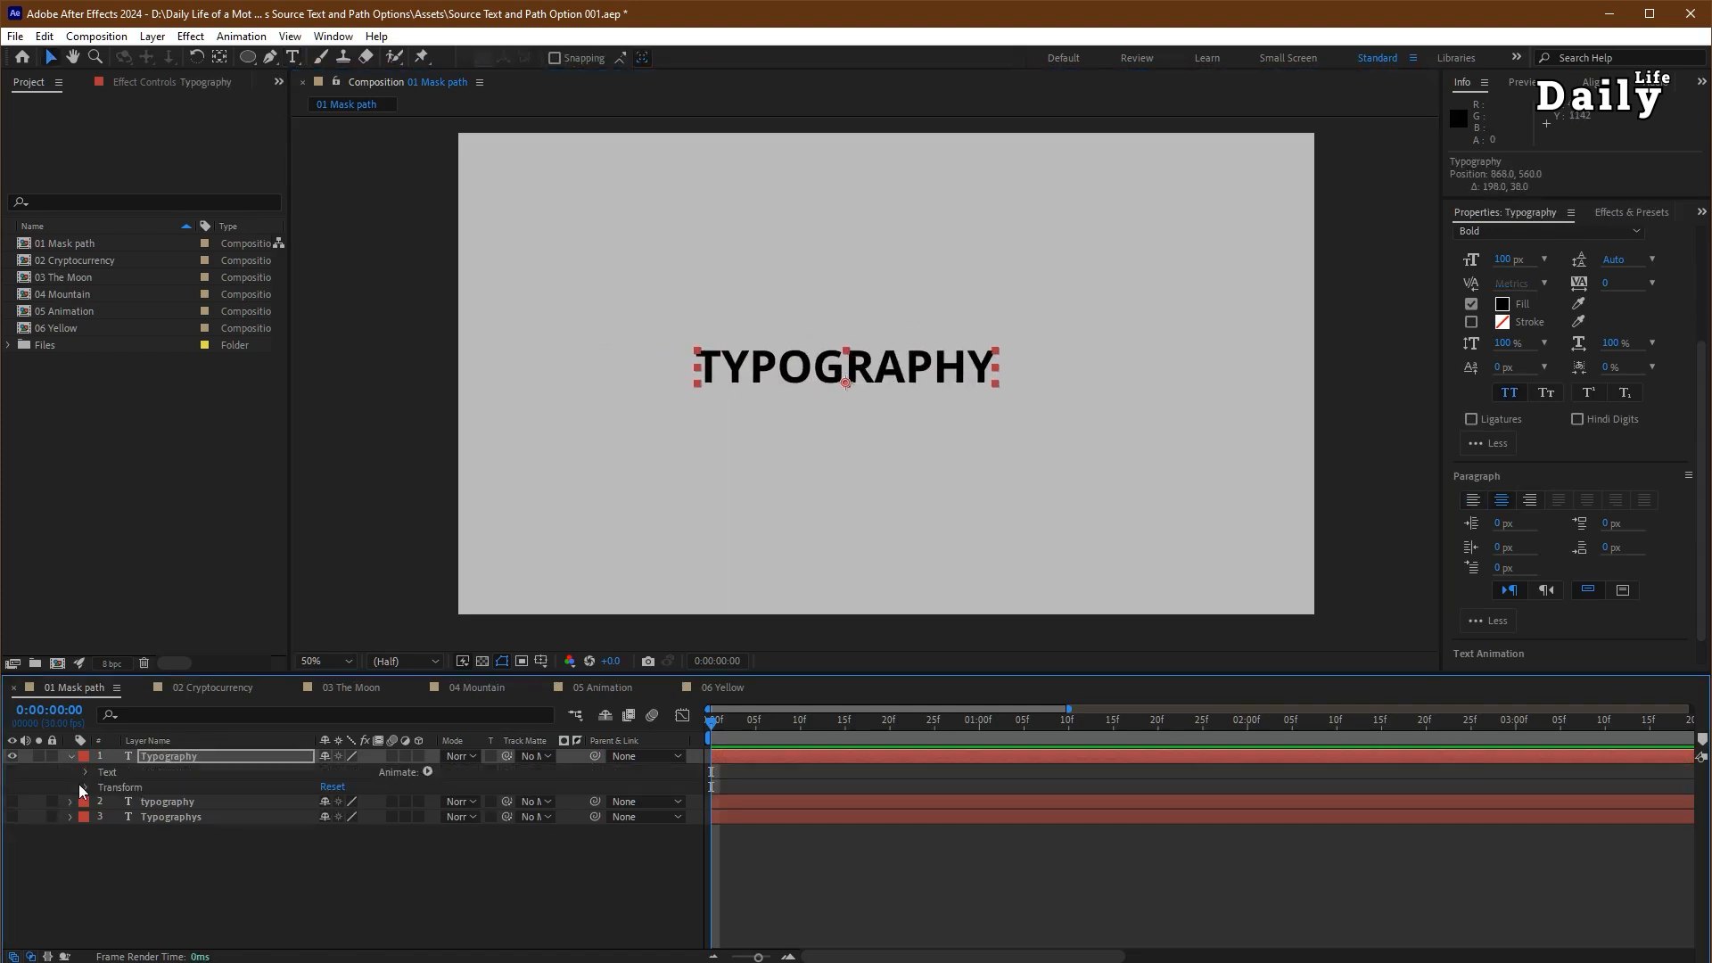
{"action": "left_click", "coordinate": [84, 772]}
{"action": "left_click", "coordinate": [116, 787]}
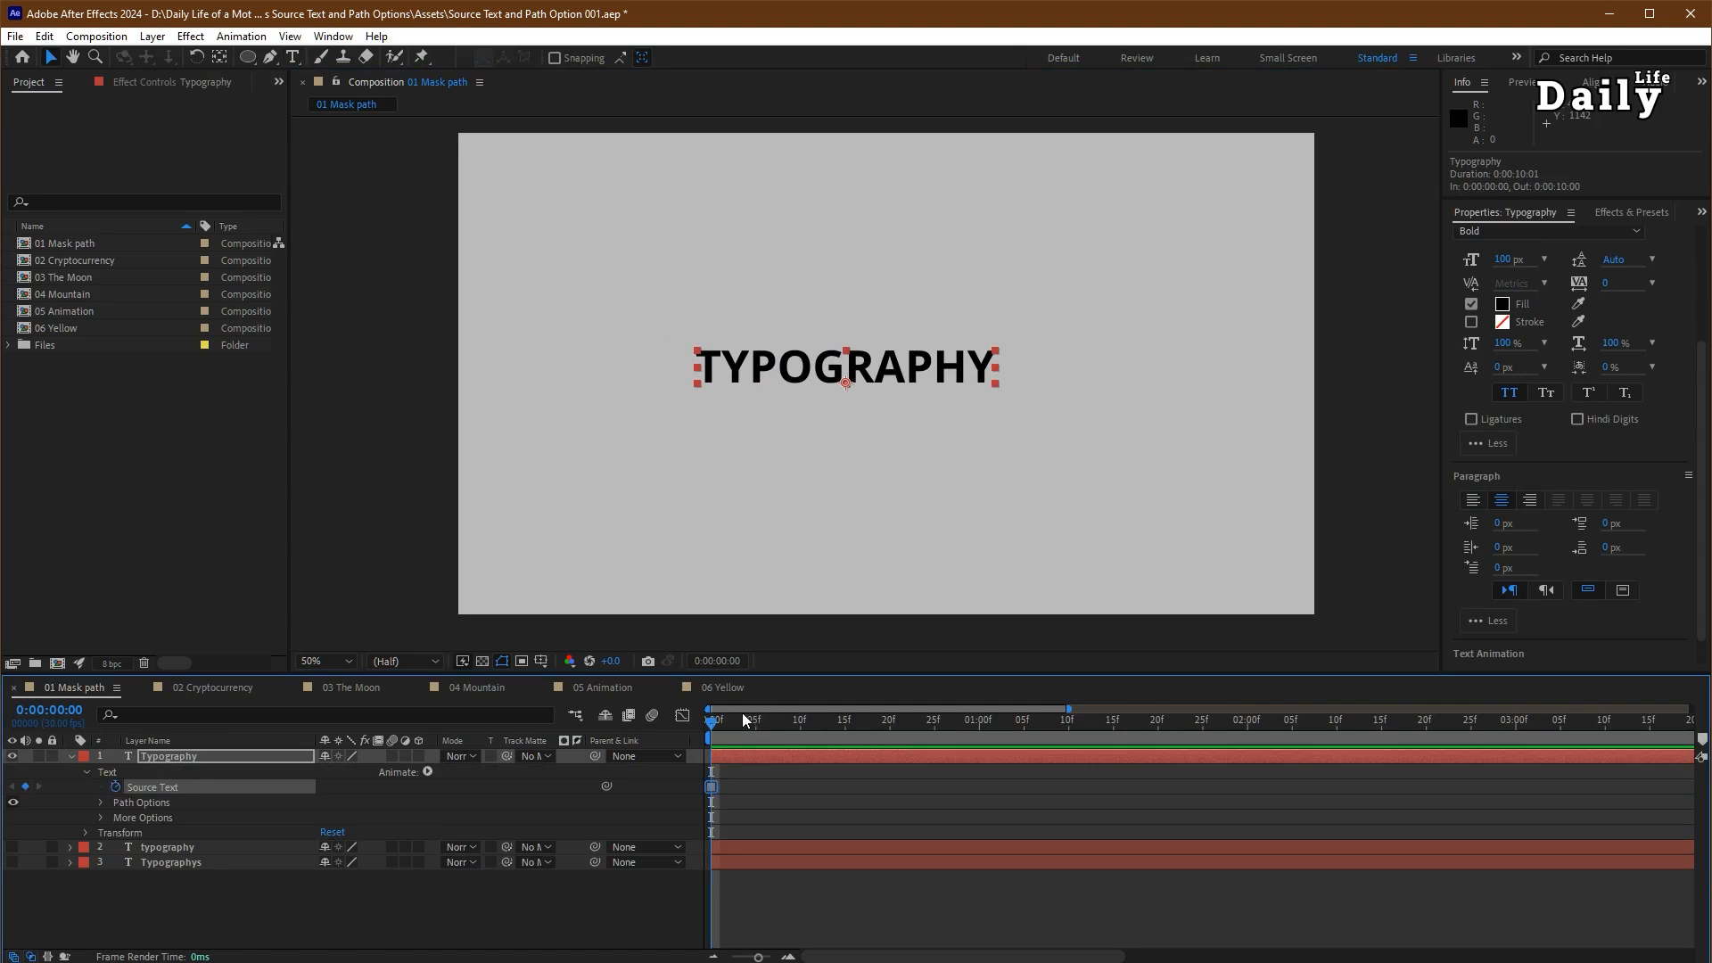
{"action": "left_click_drag", "start_coordinate": [741, 713], "coordinate": [890, 736]}
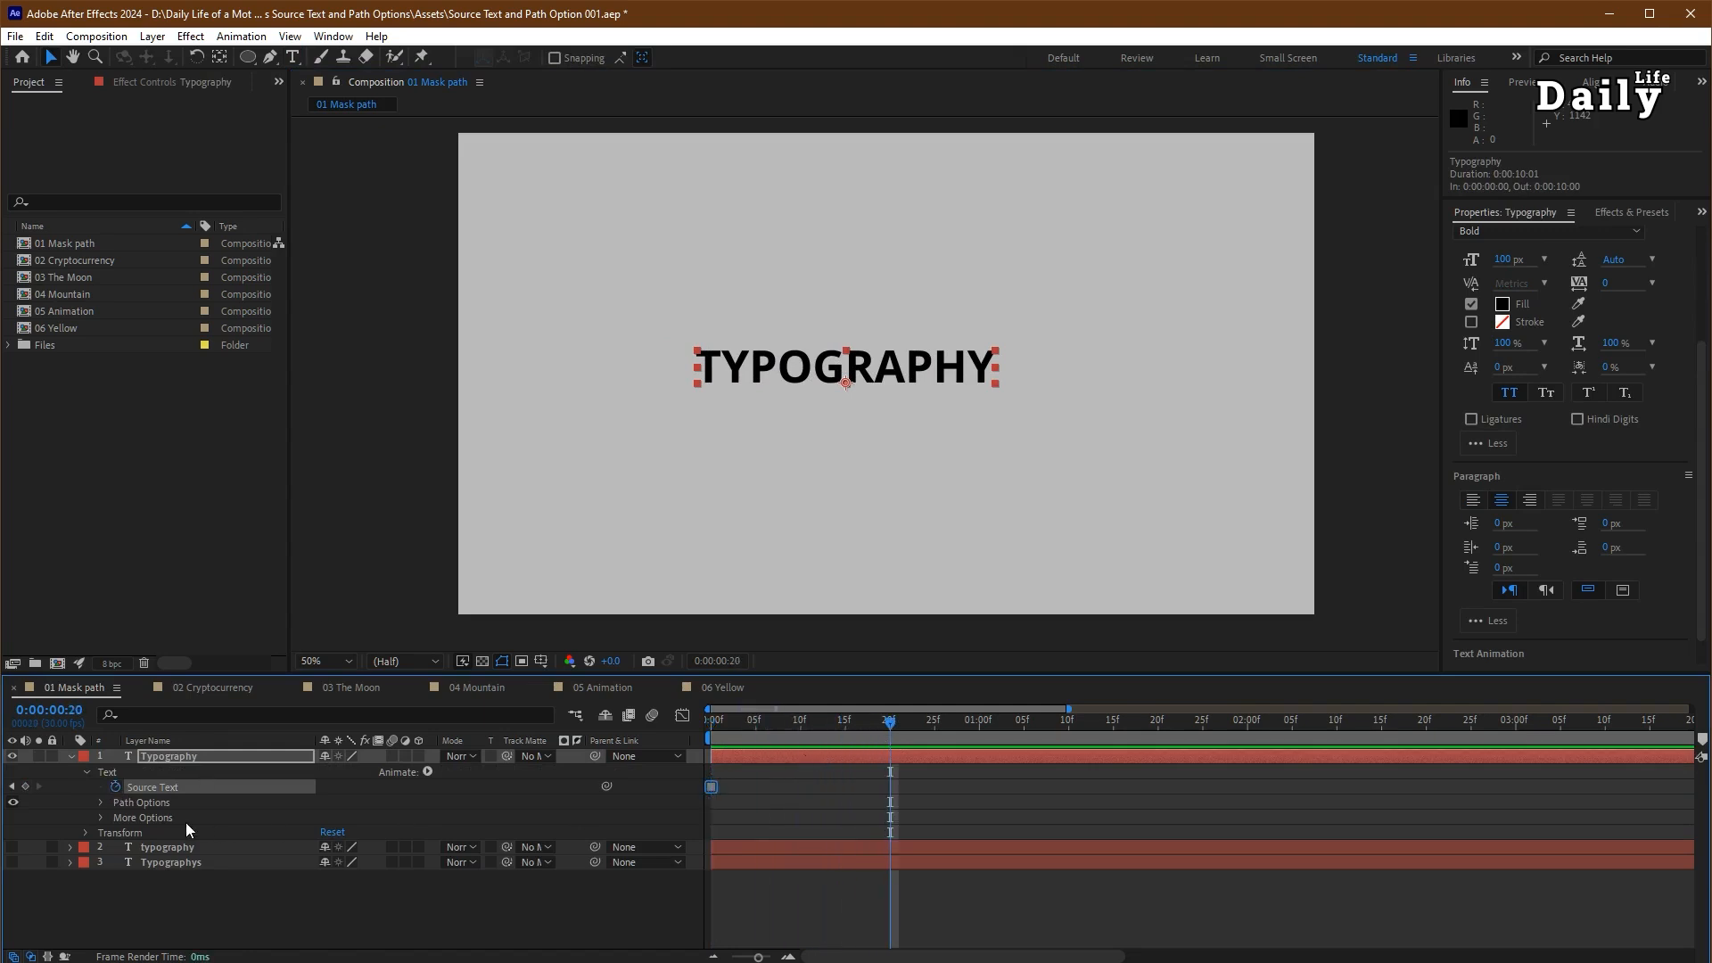
{"action": "double_click", "coordinate": [851, 370]}
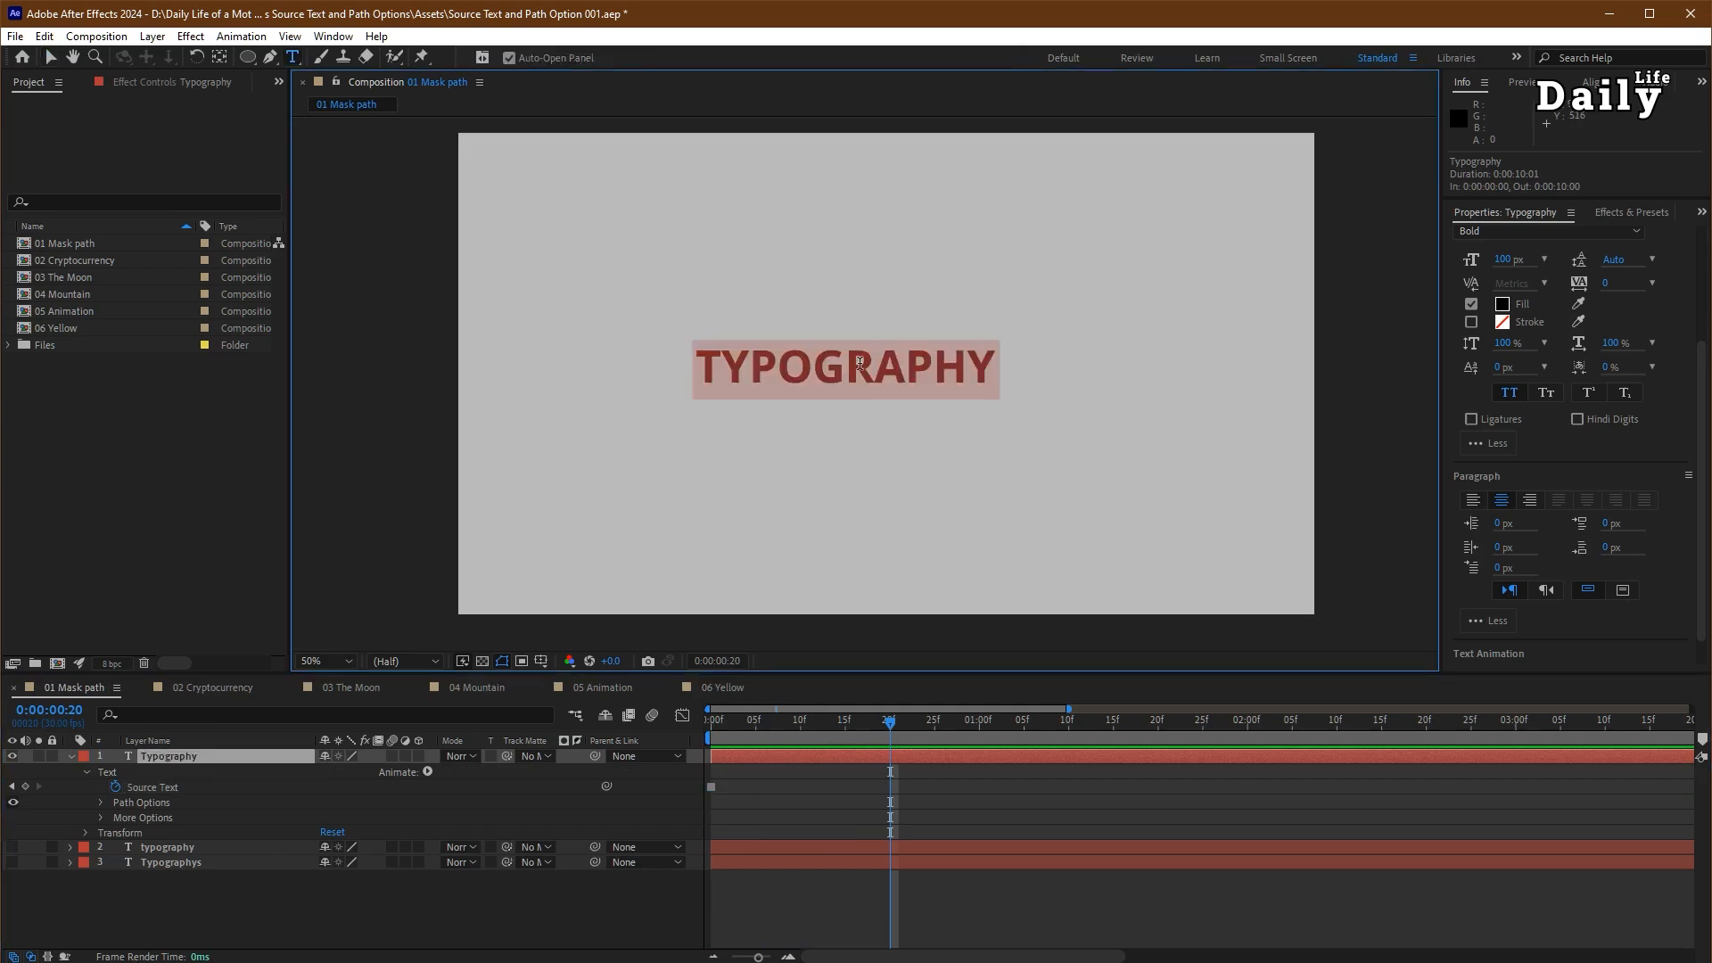
{"action": "type", "text": "ANIMATION"}
- Add Source Text keyframes that change the word to TOOLS at 0:00:01:05 and to IN at 0:00:01:20
{"action": "left_click_drag", "start_coordinate": [892, 726], "coordinate": [1024, 736]}
{"action": "double_click", "coordinate": [873, 362]}
{"action": "type", "text": "TOOLS"}
{"action": "left_click_drag", "start_coordinate": [1024, 724], "coordinate": [1157, 730]}
{"action": "double_click", "coordinate": [847, 365]}
{"action": "type", "text": "IN"}
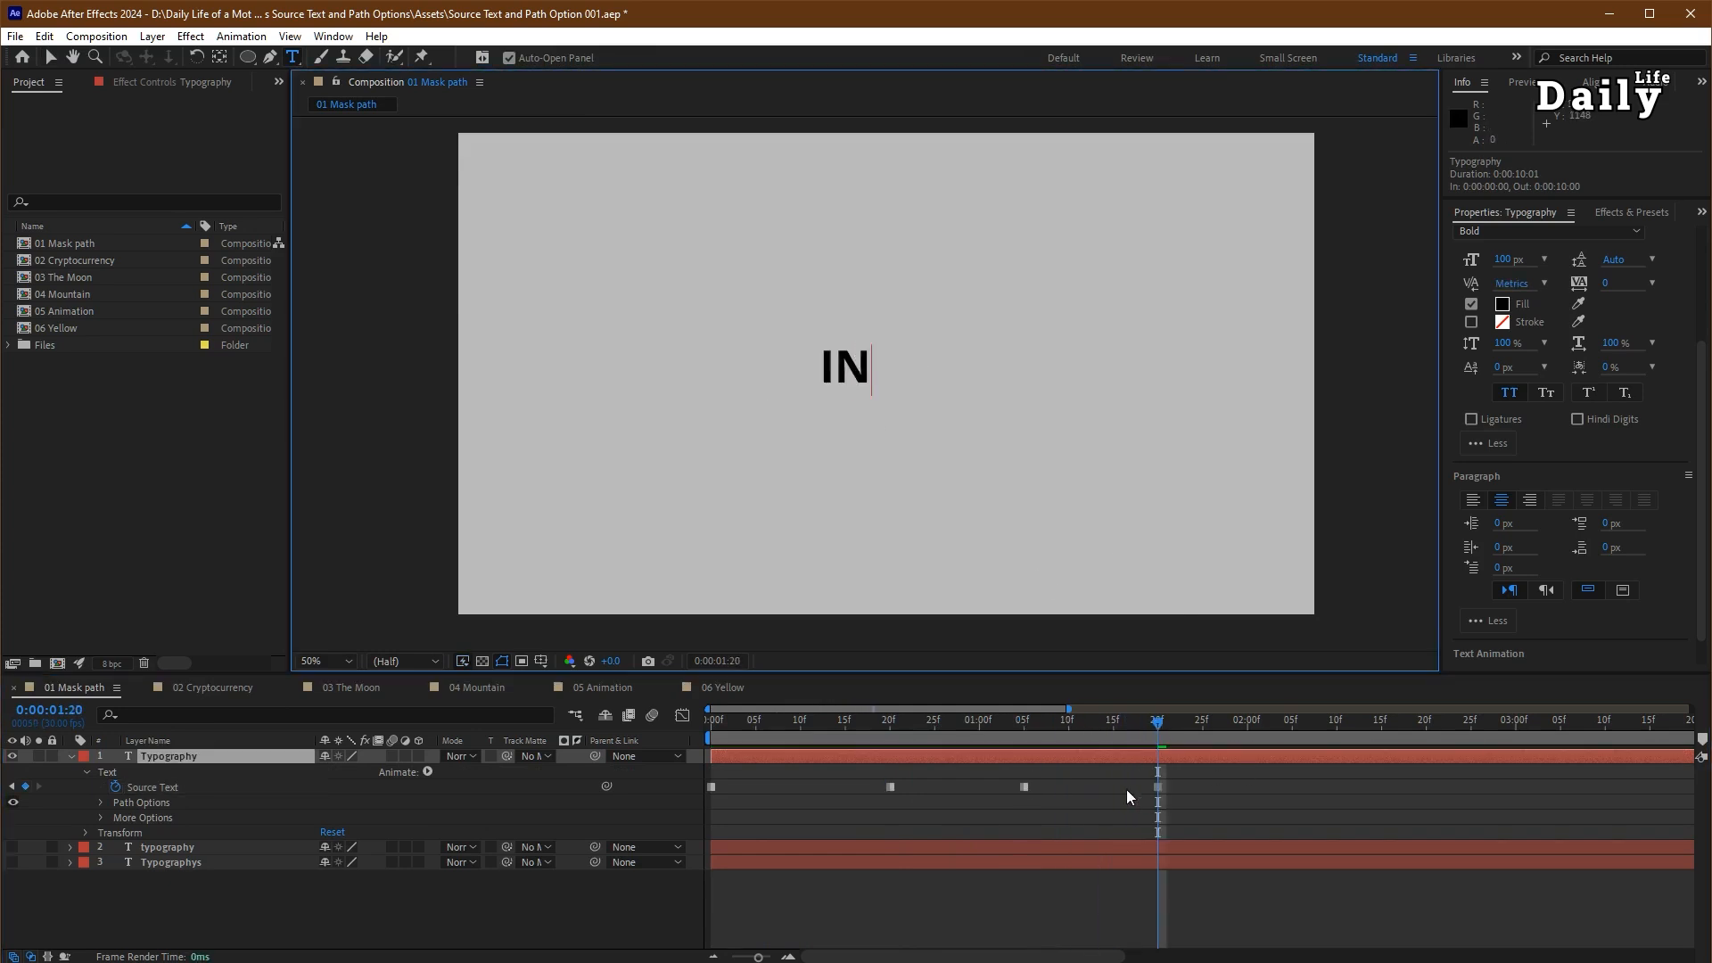
- Change the text to AFTER EFFECTS at 0:00:02:00 and return the playhead to the start
{"action": "left_click_drag", "start_coordinate": [1164, 724], "coordinate": [1249, 737]}
{"action": "left_click_drag", "start_coordinate": [821, 376], "coordinate": [872, 369]}
{"action": "type", "text": "AFTER EFFECTS"}
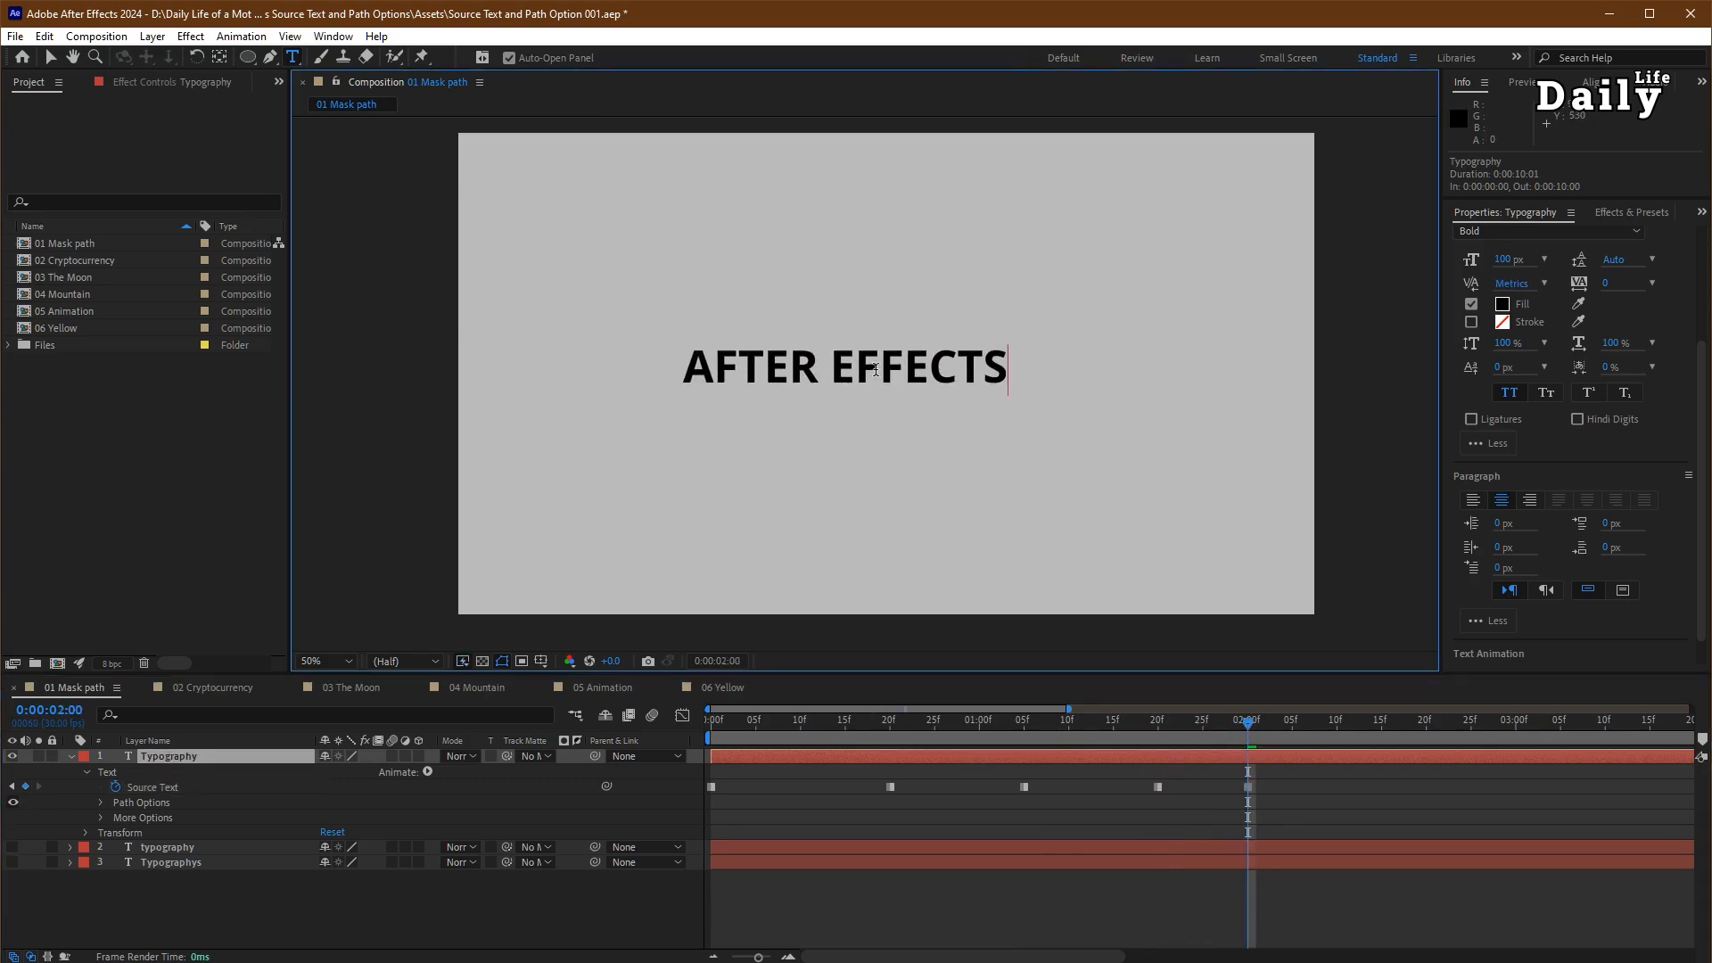
{"action": "left_click_drag", "start_coordinate": [1243, 725], "coordinate": [697, 783]}
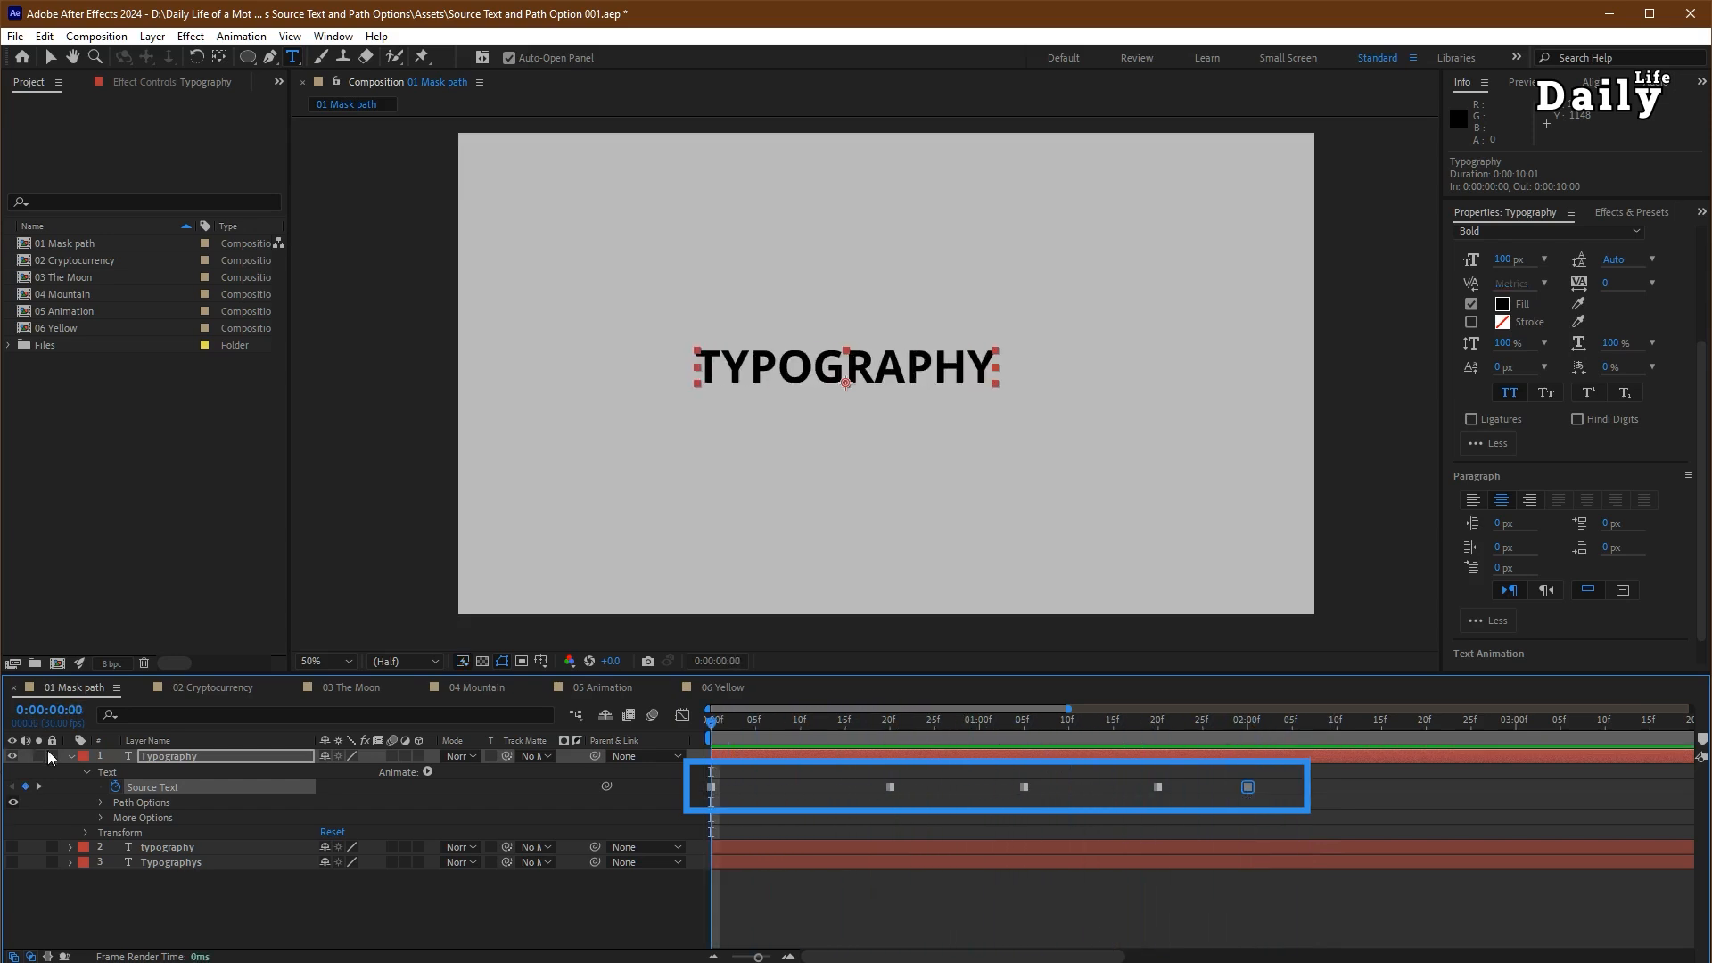
- Remove all Source Text keyframes from the Typography layer and expand its Path Options
{"action": "left_click", "coordinate": [116, 787]}
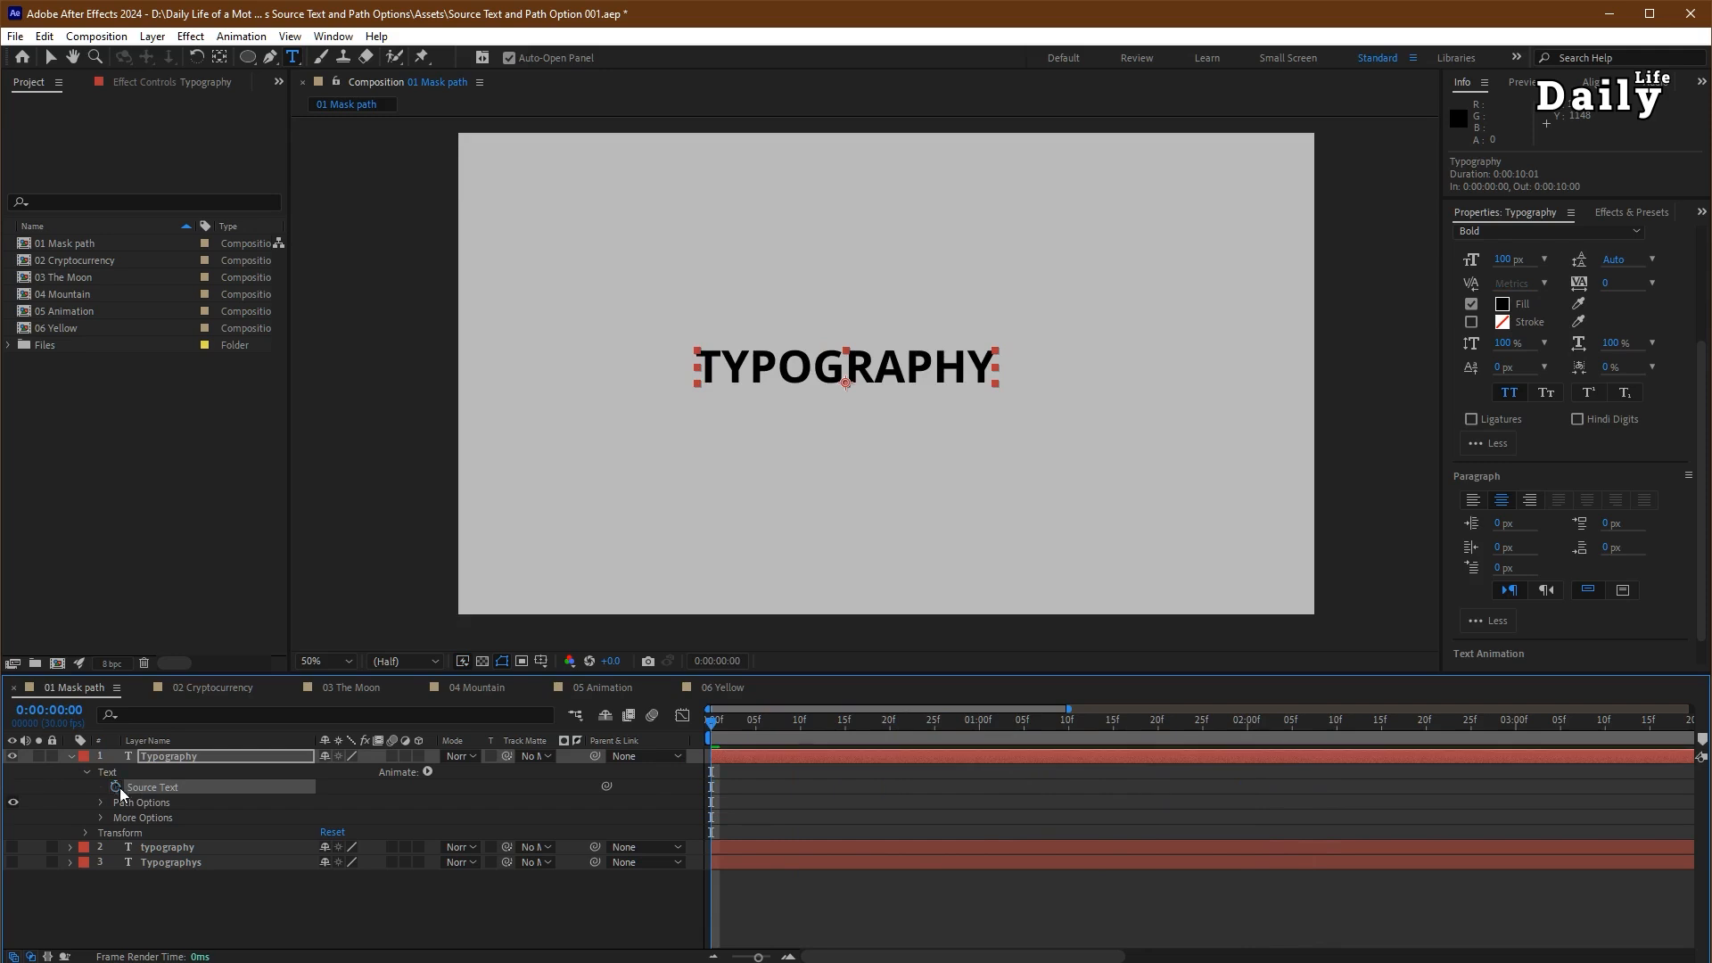
{"action": "left_click", "coordinate": [161, 802]}
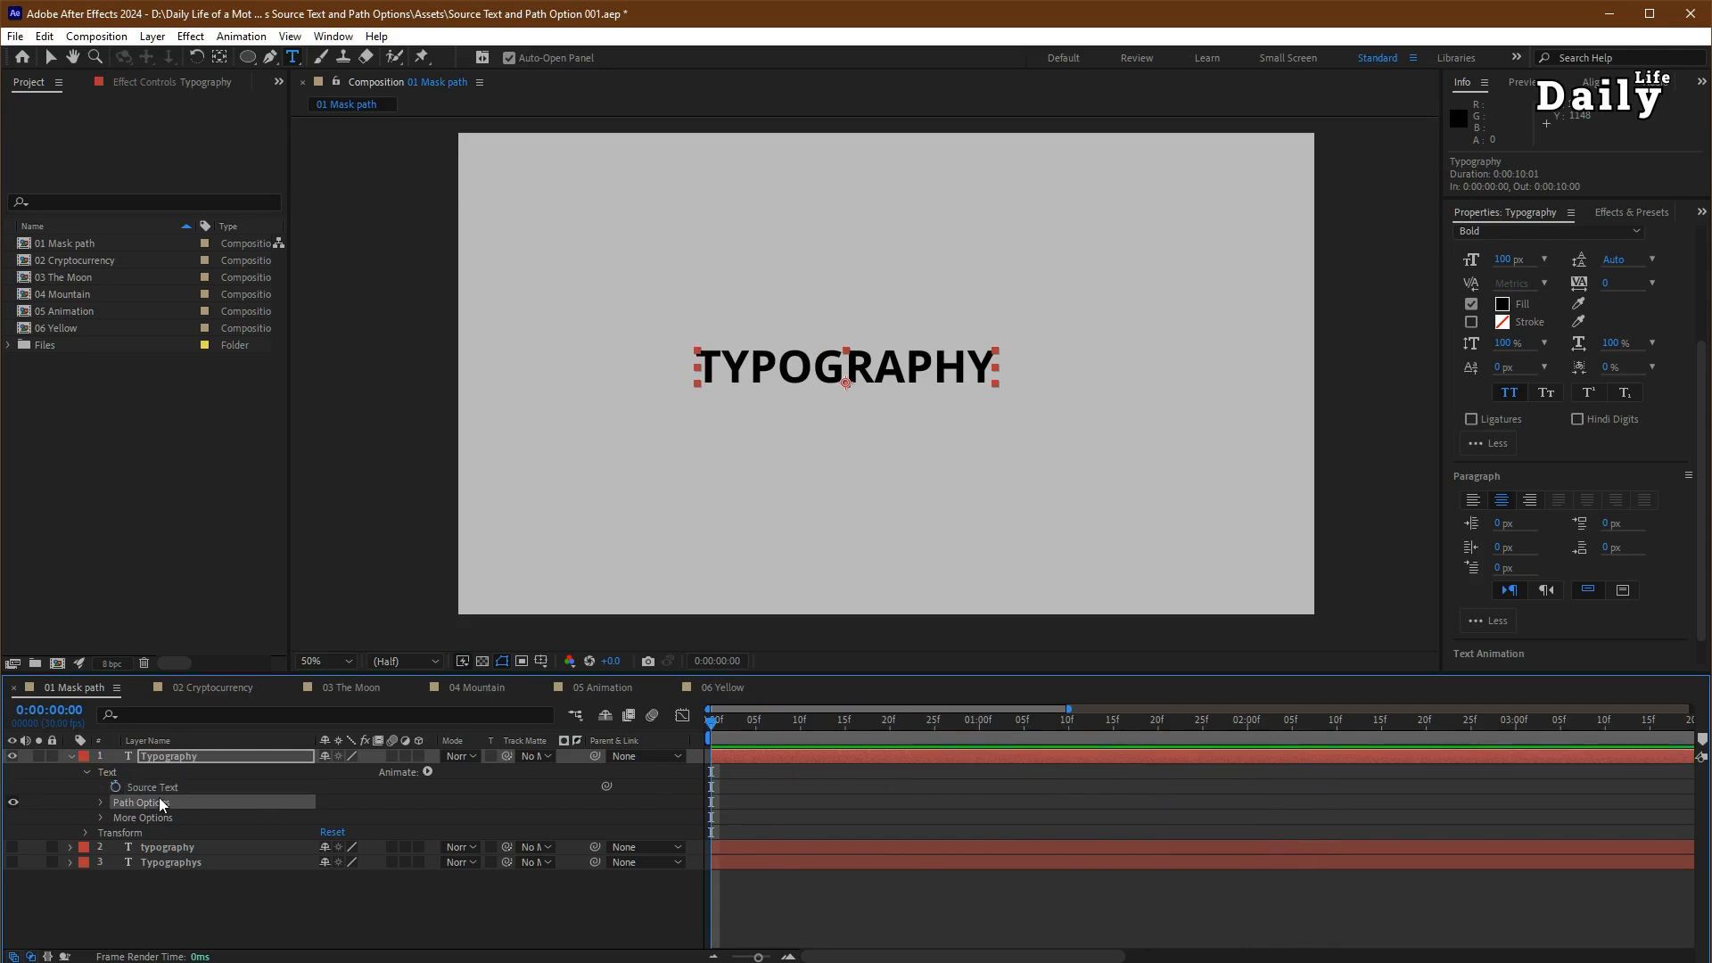
{"action": "left_click", "coordinate": [101, 802]}
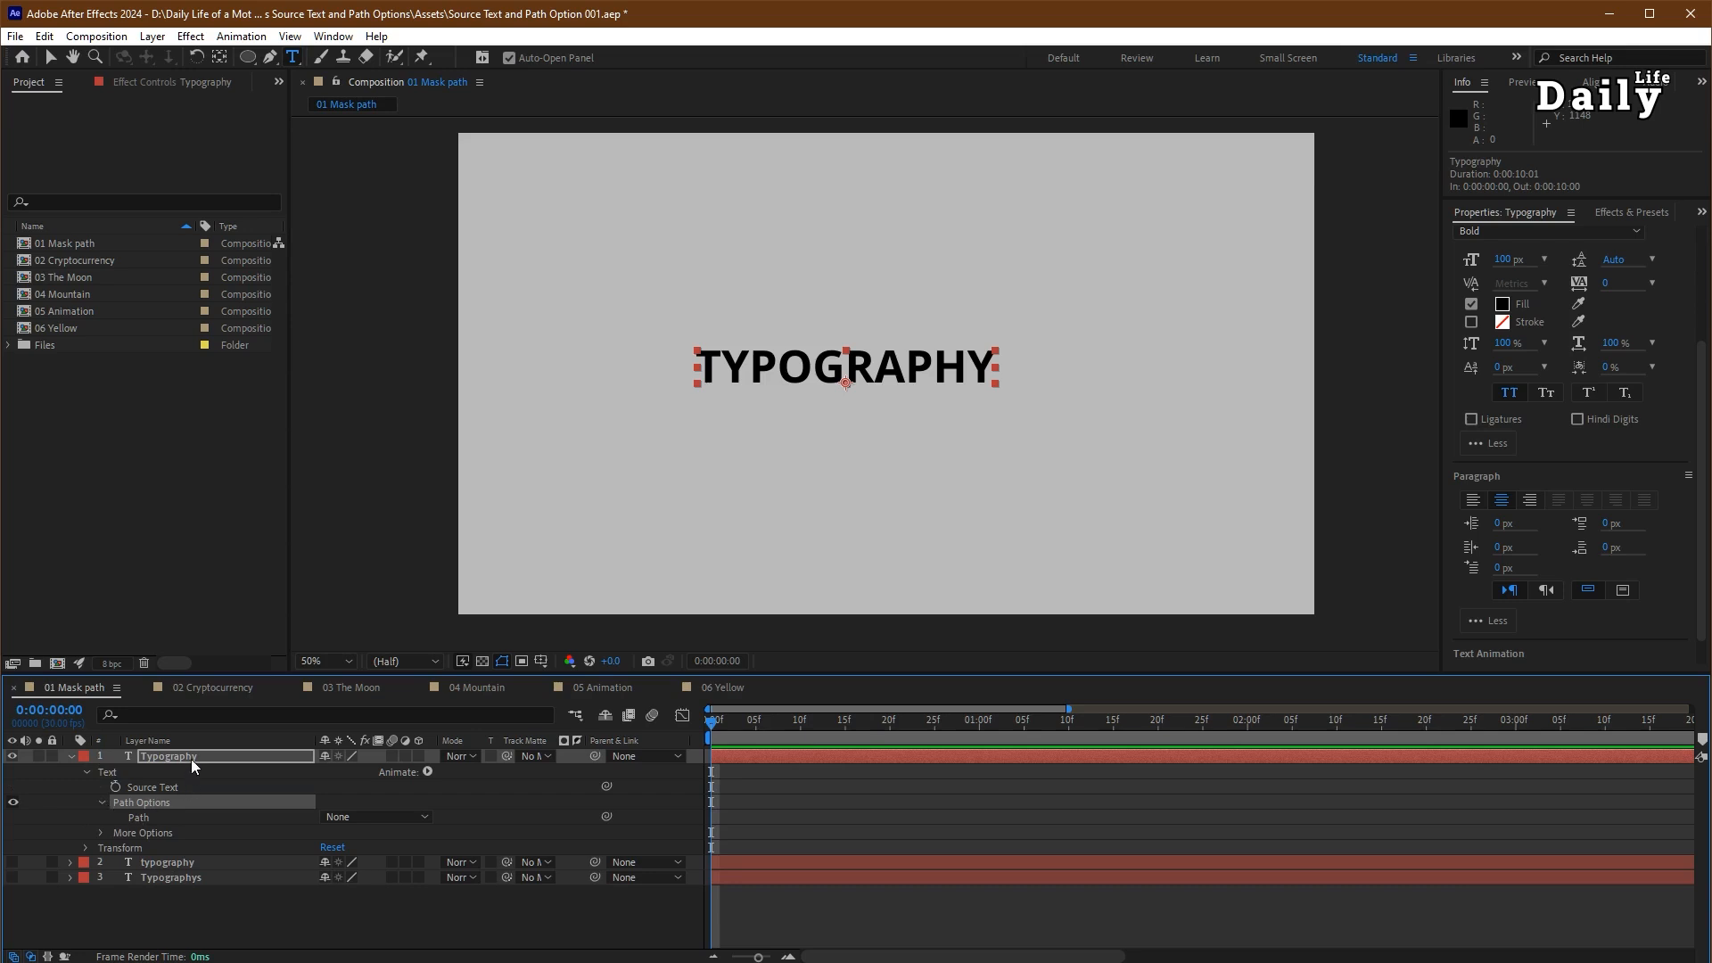
- Draw a circular mask about 840 px in diameter on the Typography layer and set the text path to Mask 1
{"action": "left_click", "coordinate": [221, 757]}
{"action": "left_click", "coordinate": [250, 59]}
{"action": "left_click_drag", "start_coordinate": [754, 216], "coordinate": [909, 559]}
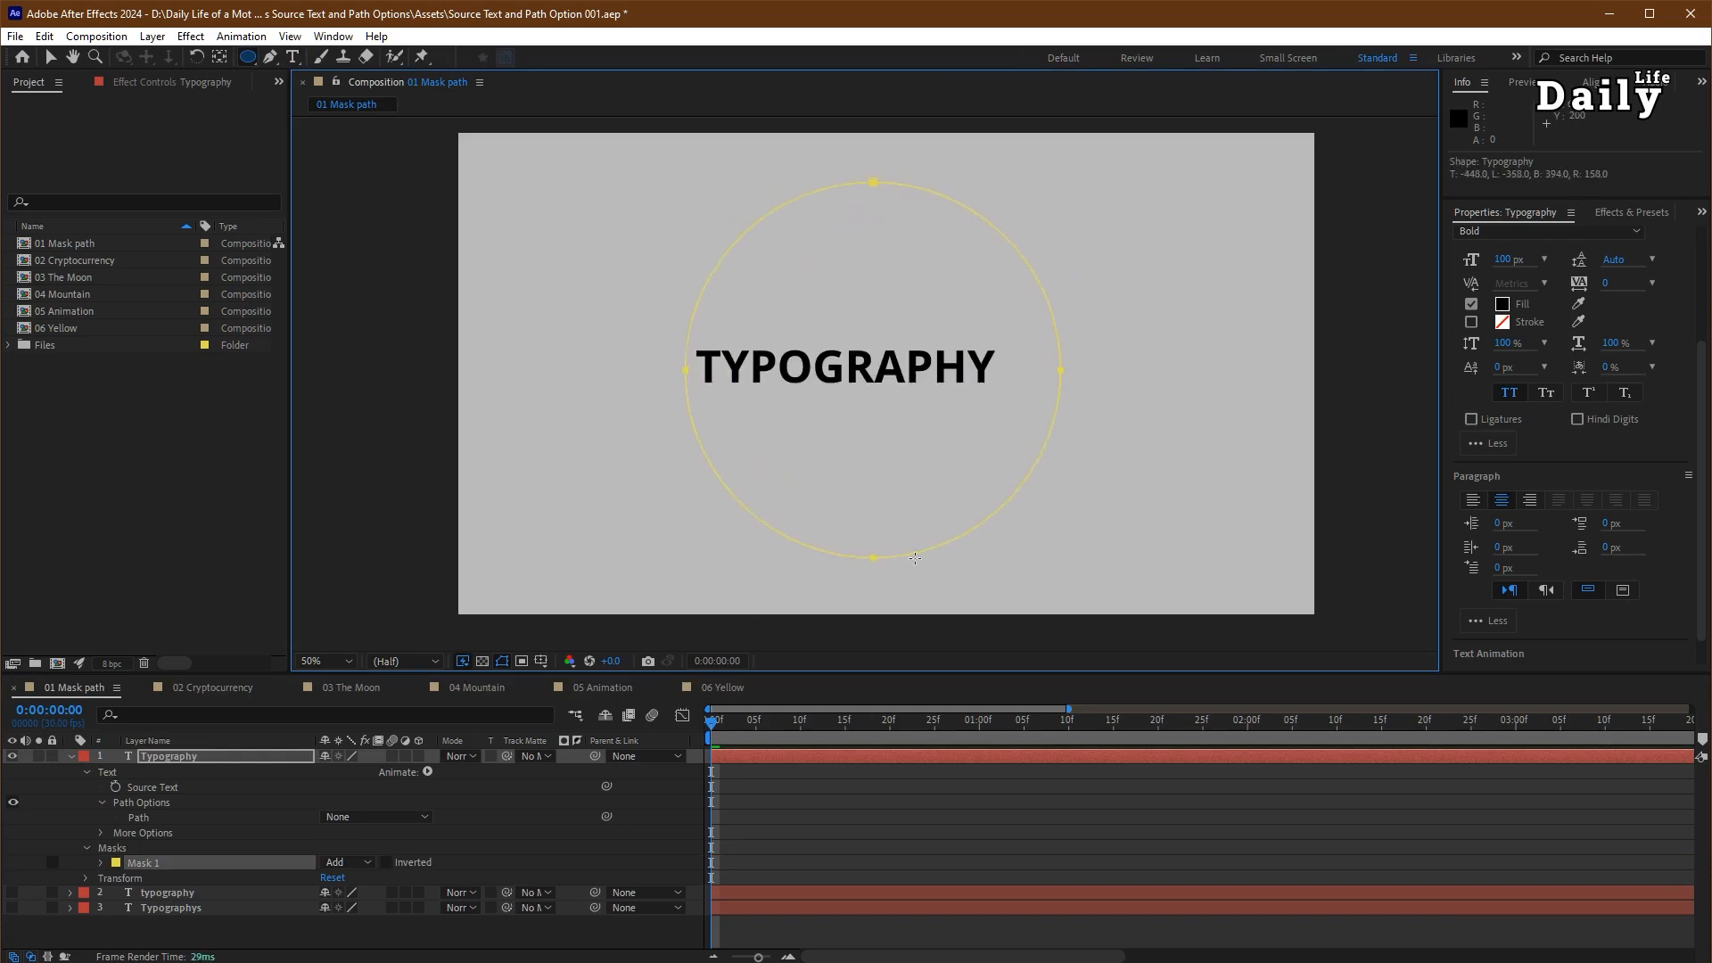
{"action": "left_click", "coordinate": [386, 819]}
{"action": "left_click", "coordinate": [370, 862]}
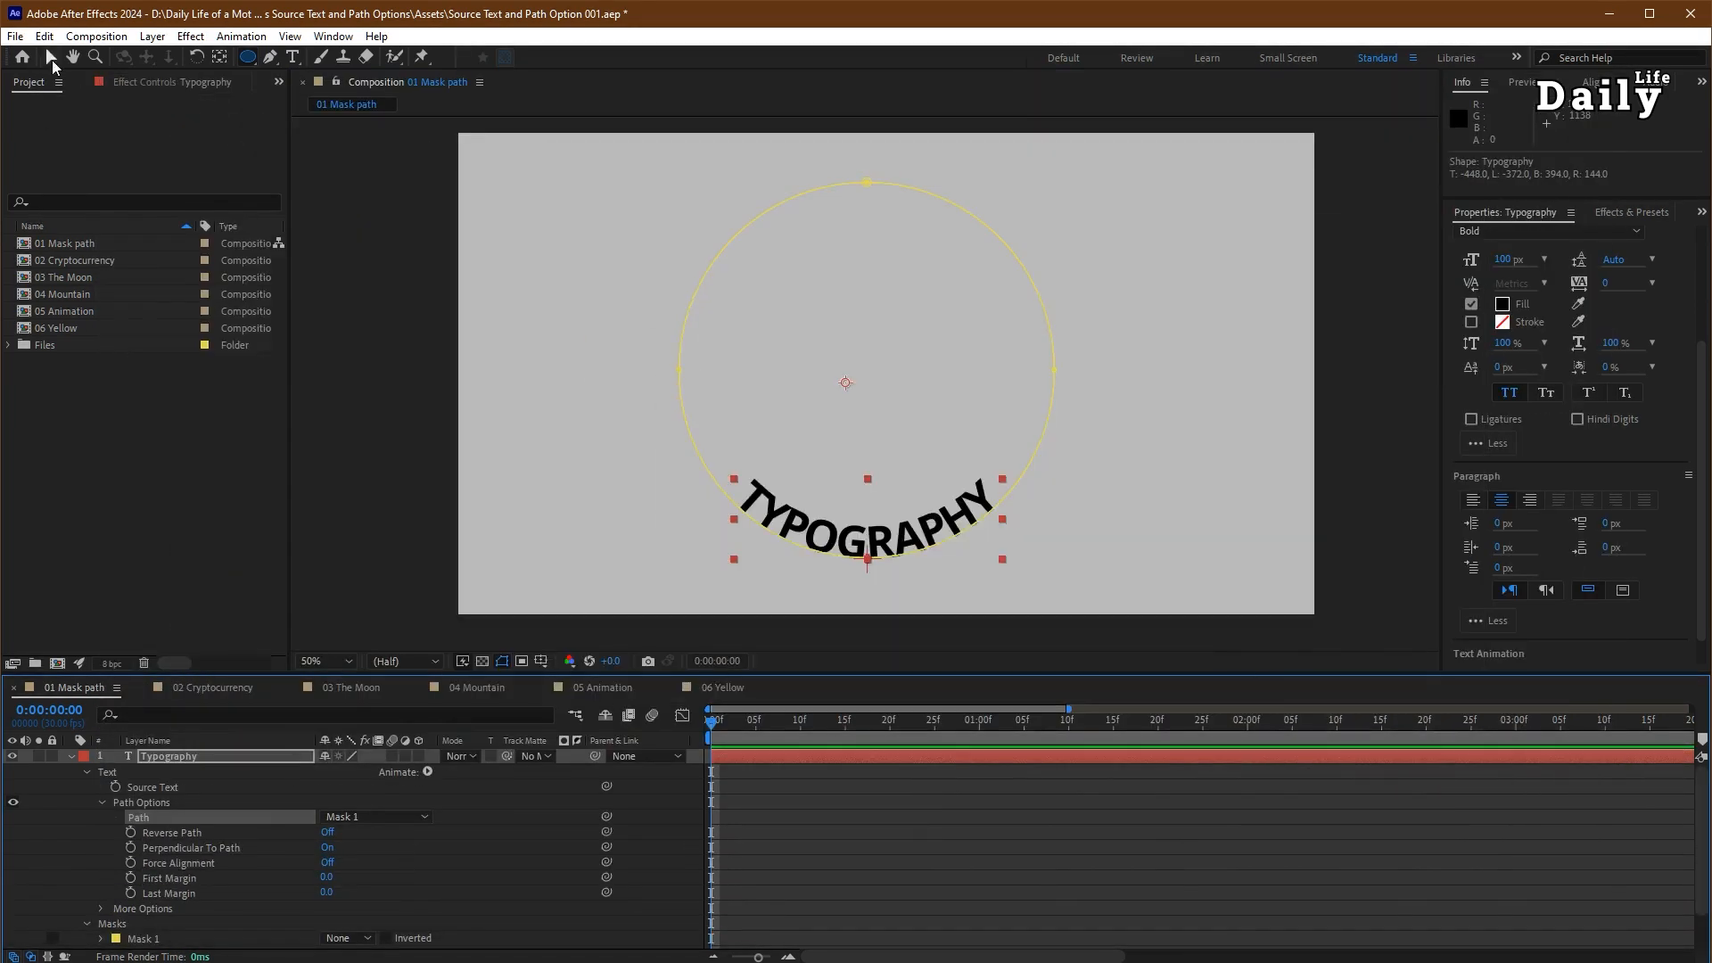
- Try reshaping the circular mask by moving its lowest point, and undo the path edit
{"action": "left_click", "coordinate": [52, 59]}
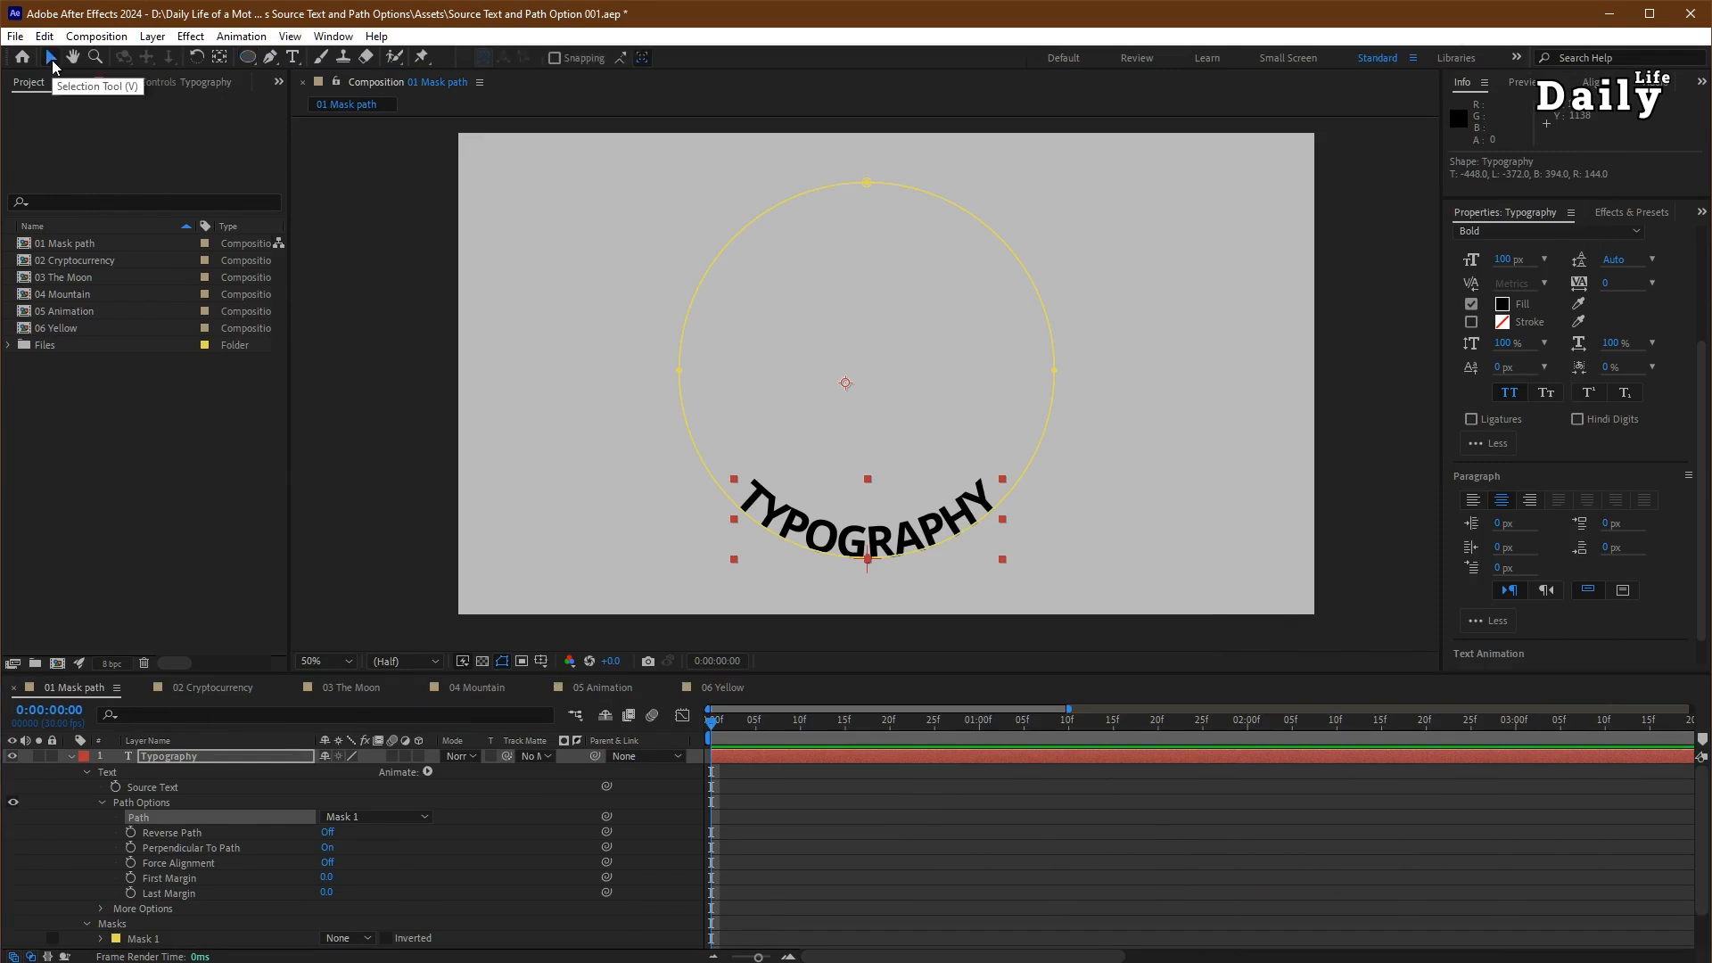
{"action": "left_click", "coordinate": [684, 374]}
{"action": "mouse_move", "coordinate": [869, 558]}
{"action": "left_mouse_down"}
{"action": "mouse_move", "coordinate": [874, 330]}
{"action": "mouse_move", "coordinate": [880, 558]}
{"action": "left_mouse_up"}
{"action": "key", "text": "ctrl+z"}
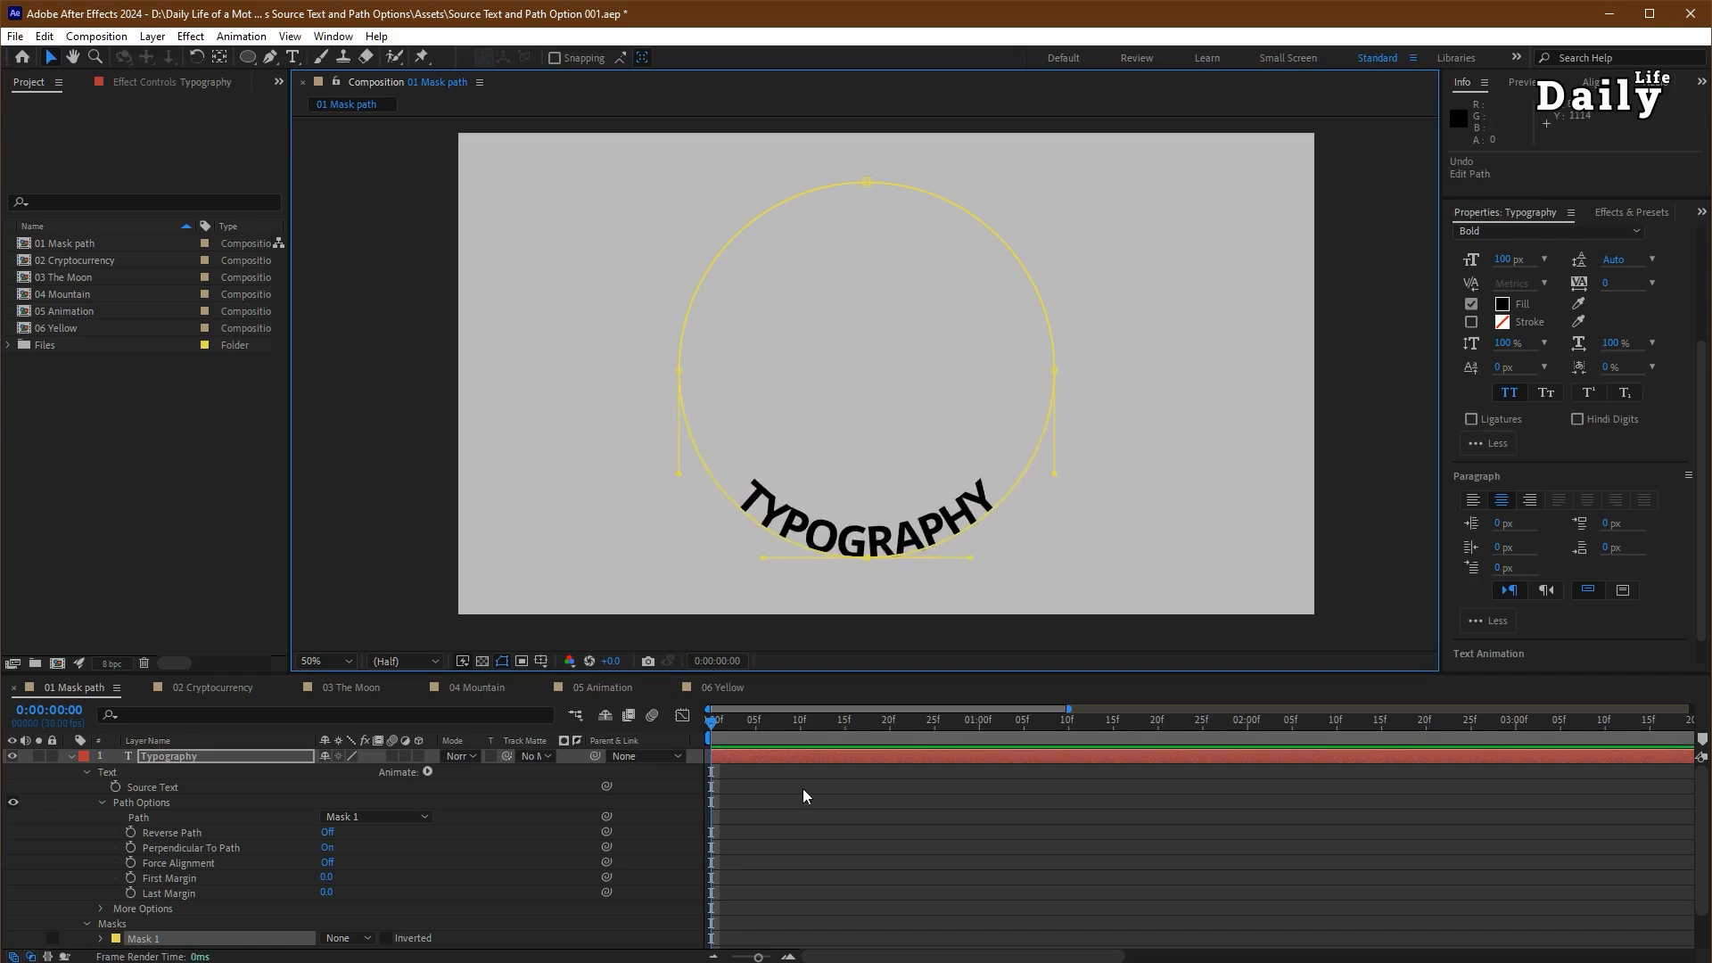
- Turn on Reverse Path for the text on Mask 1
{"action": "left_click", "coordinate": [319, 835]}
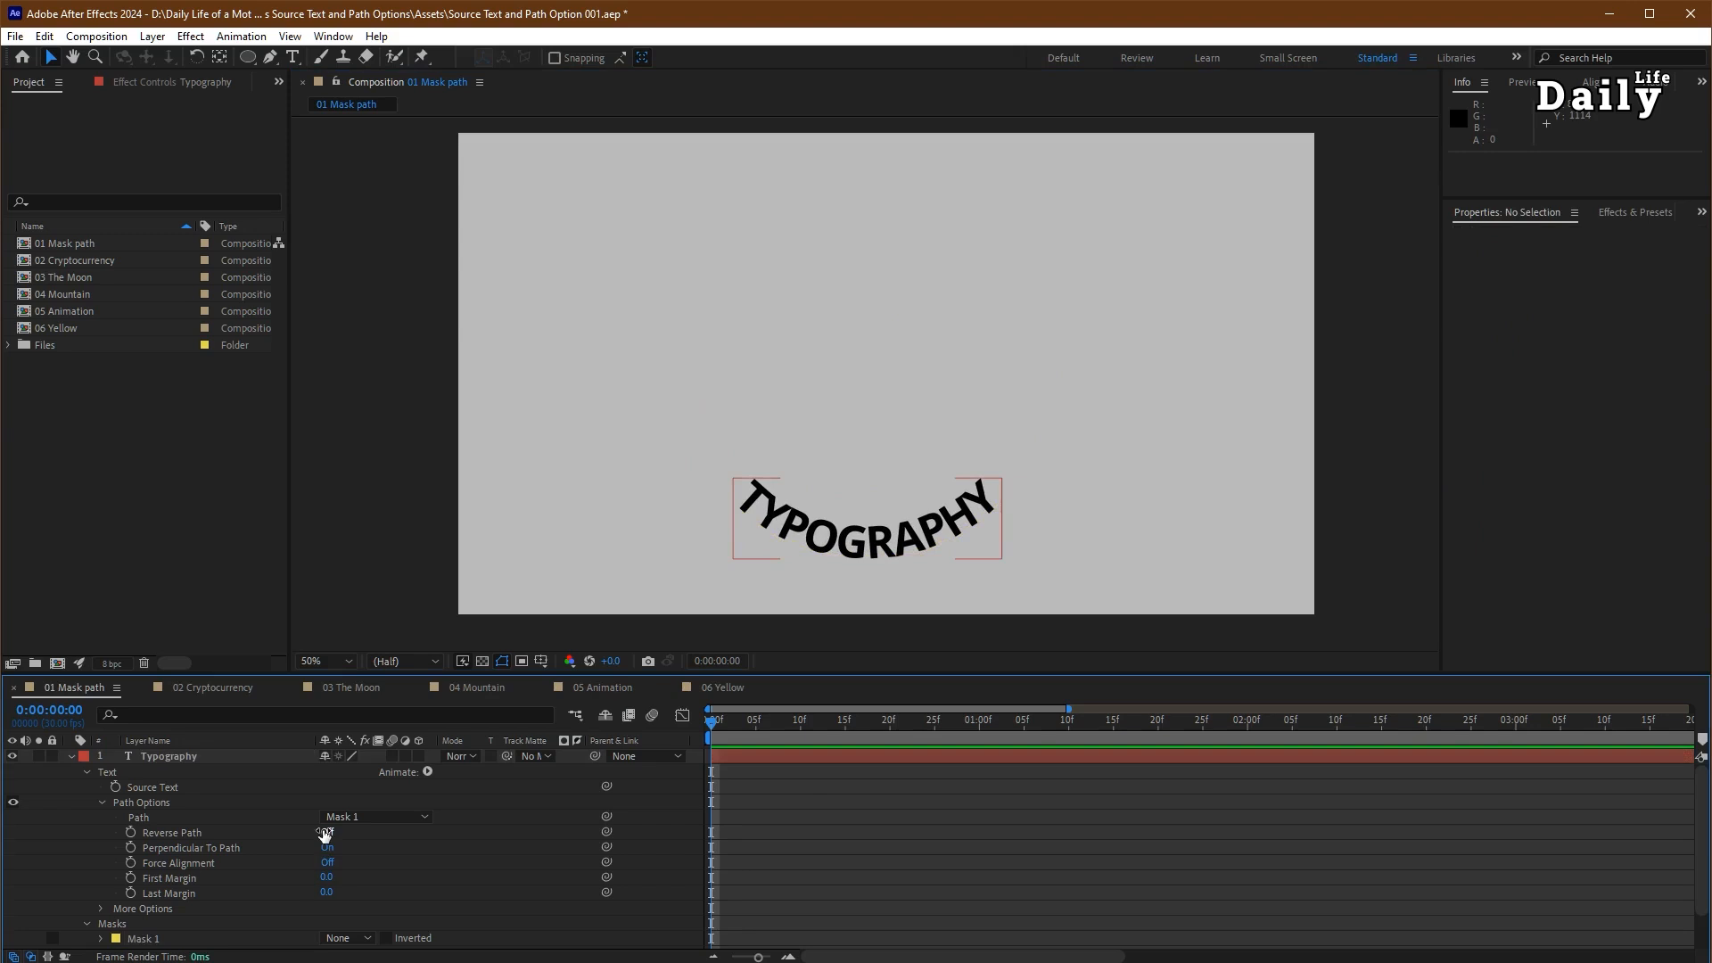
{"action": "left_click", "coordinate": [325, 833]}
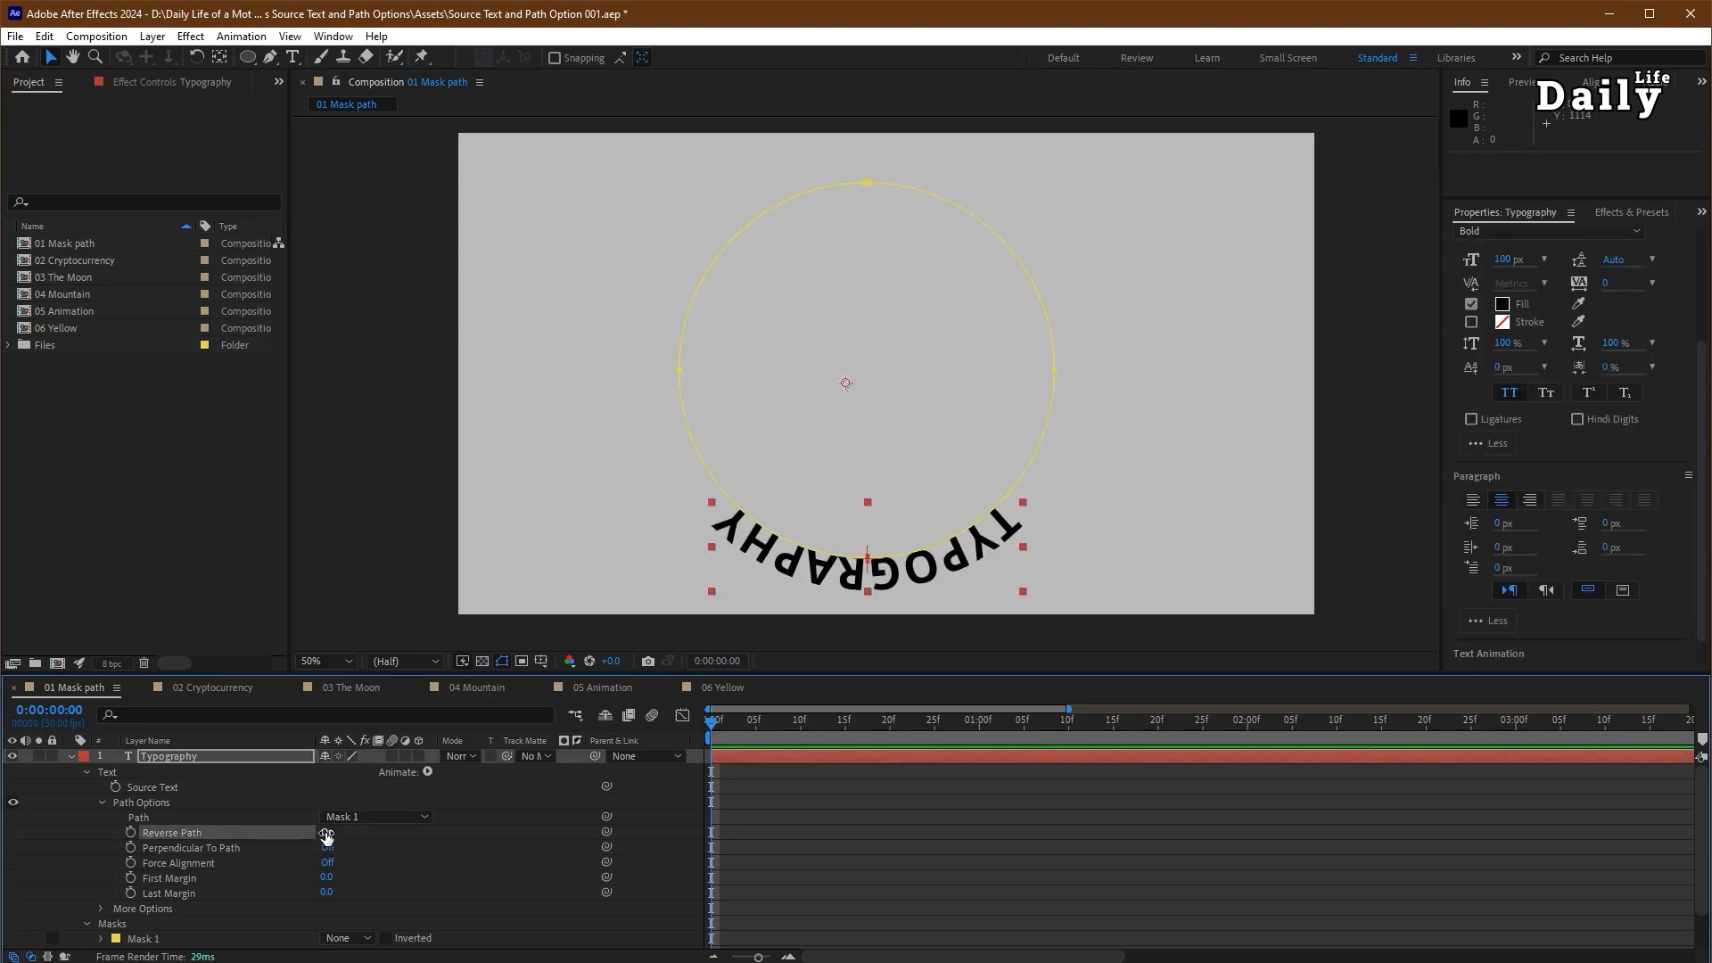
{"action": "left_click", "coordinate": [326, 834]}
{"action": "left_click", "coordinate": [326, 834]}
- Compare the curved text with Perpendicular To Path off and on, leaving the option on
{"action": "left_click", "coordinate": [327, 848]}
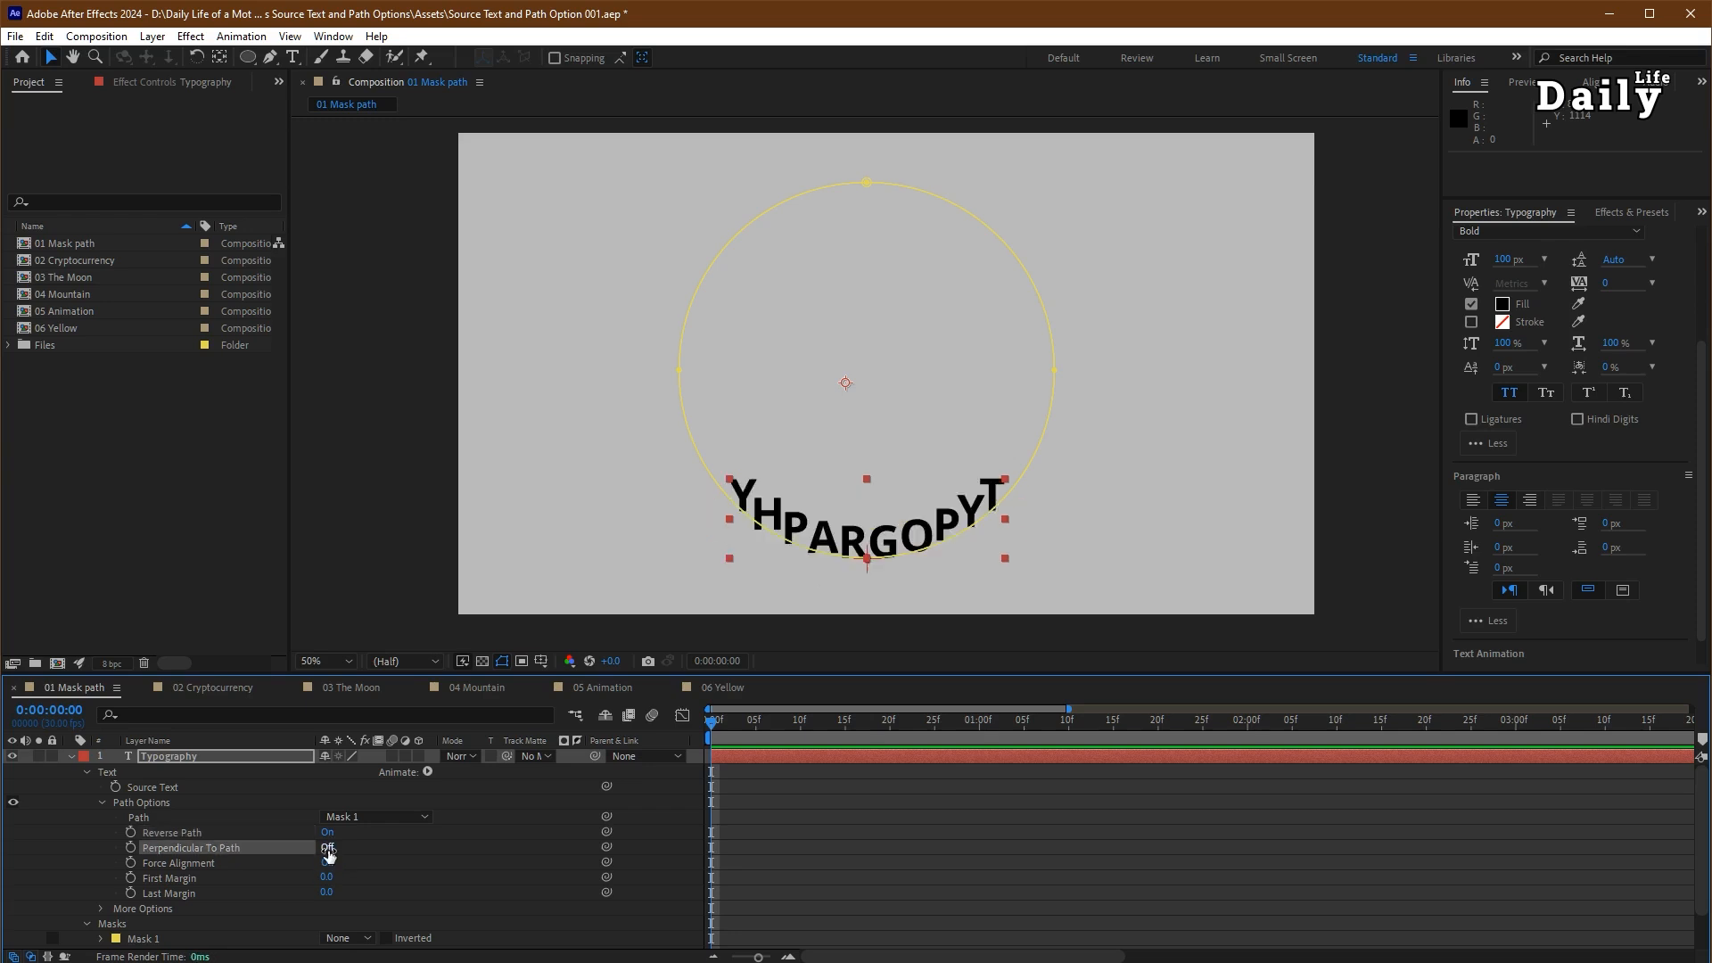
{"action": "left_click", "coordinate": [327, 848]}
{"action": "left_click", "coordinate": [327, 848]}
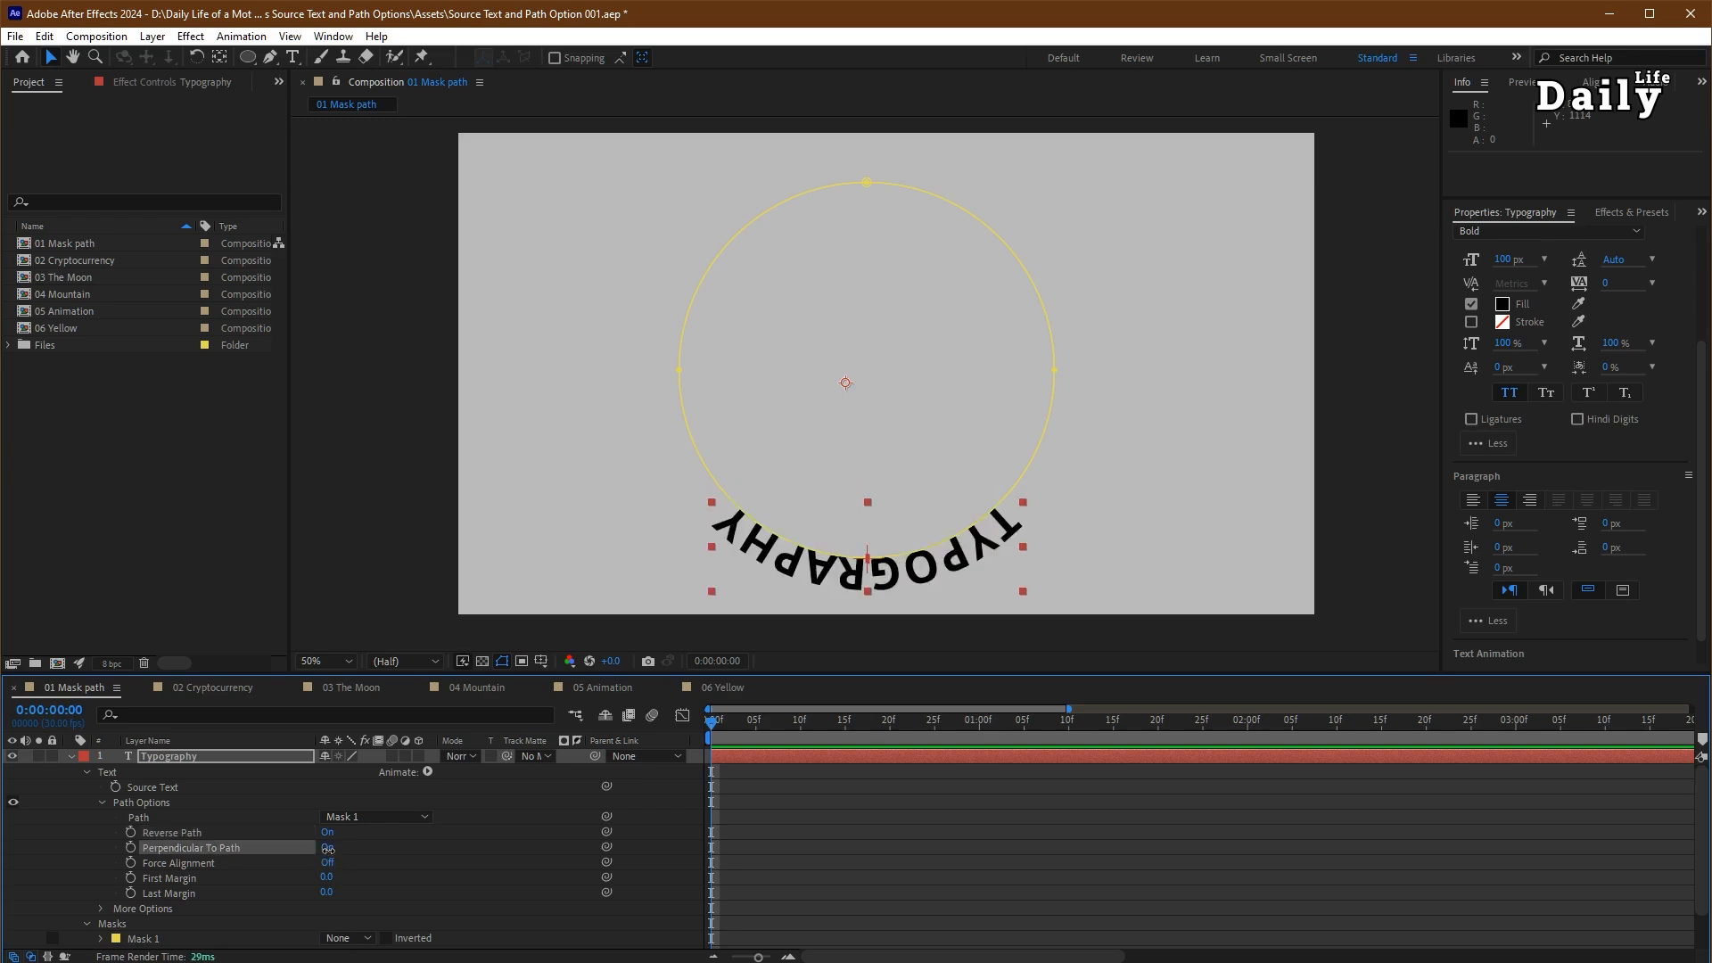
{"action": "left_click", "coordinate": [327, 848]}
{"action": "left_click", "coordinate": [327, 848]}
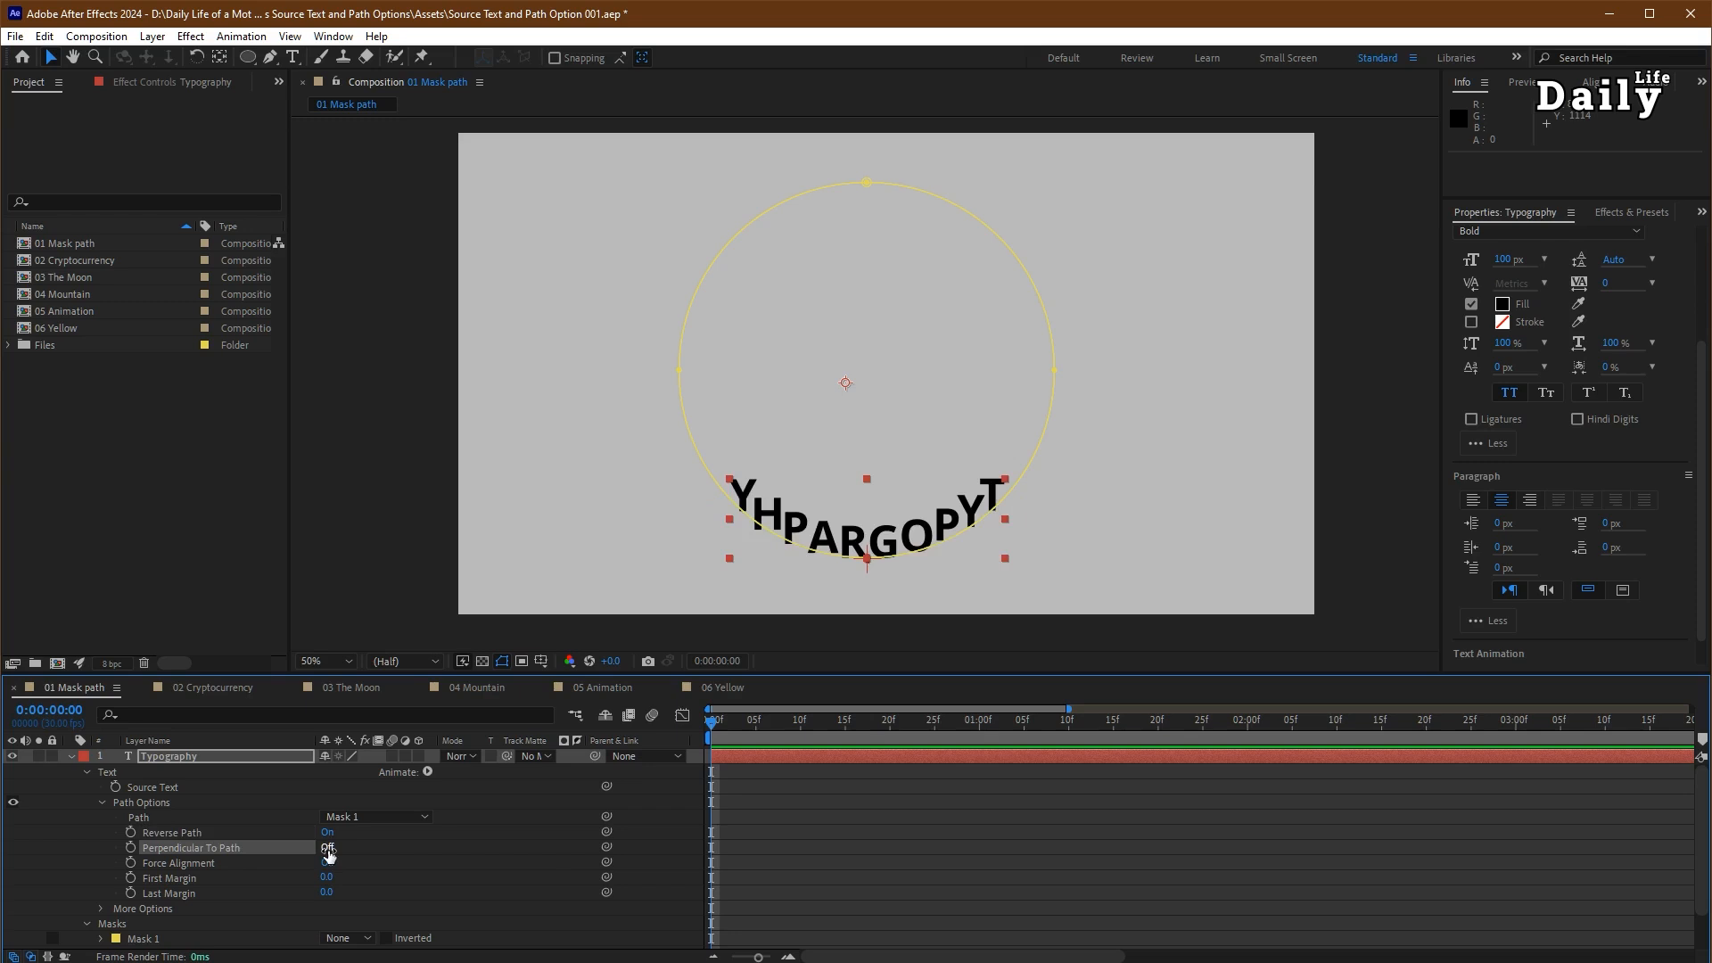
{"action": "left_click", "coordinate": [327, 848]}
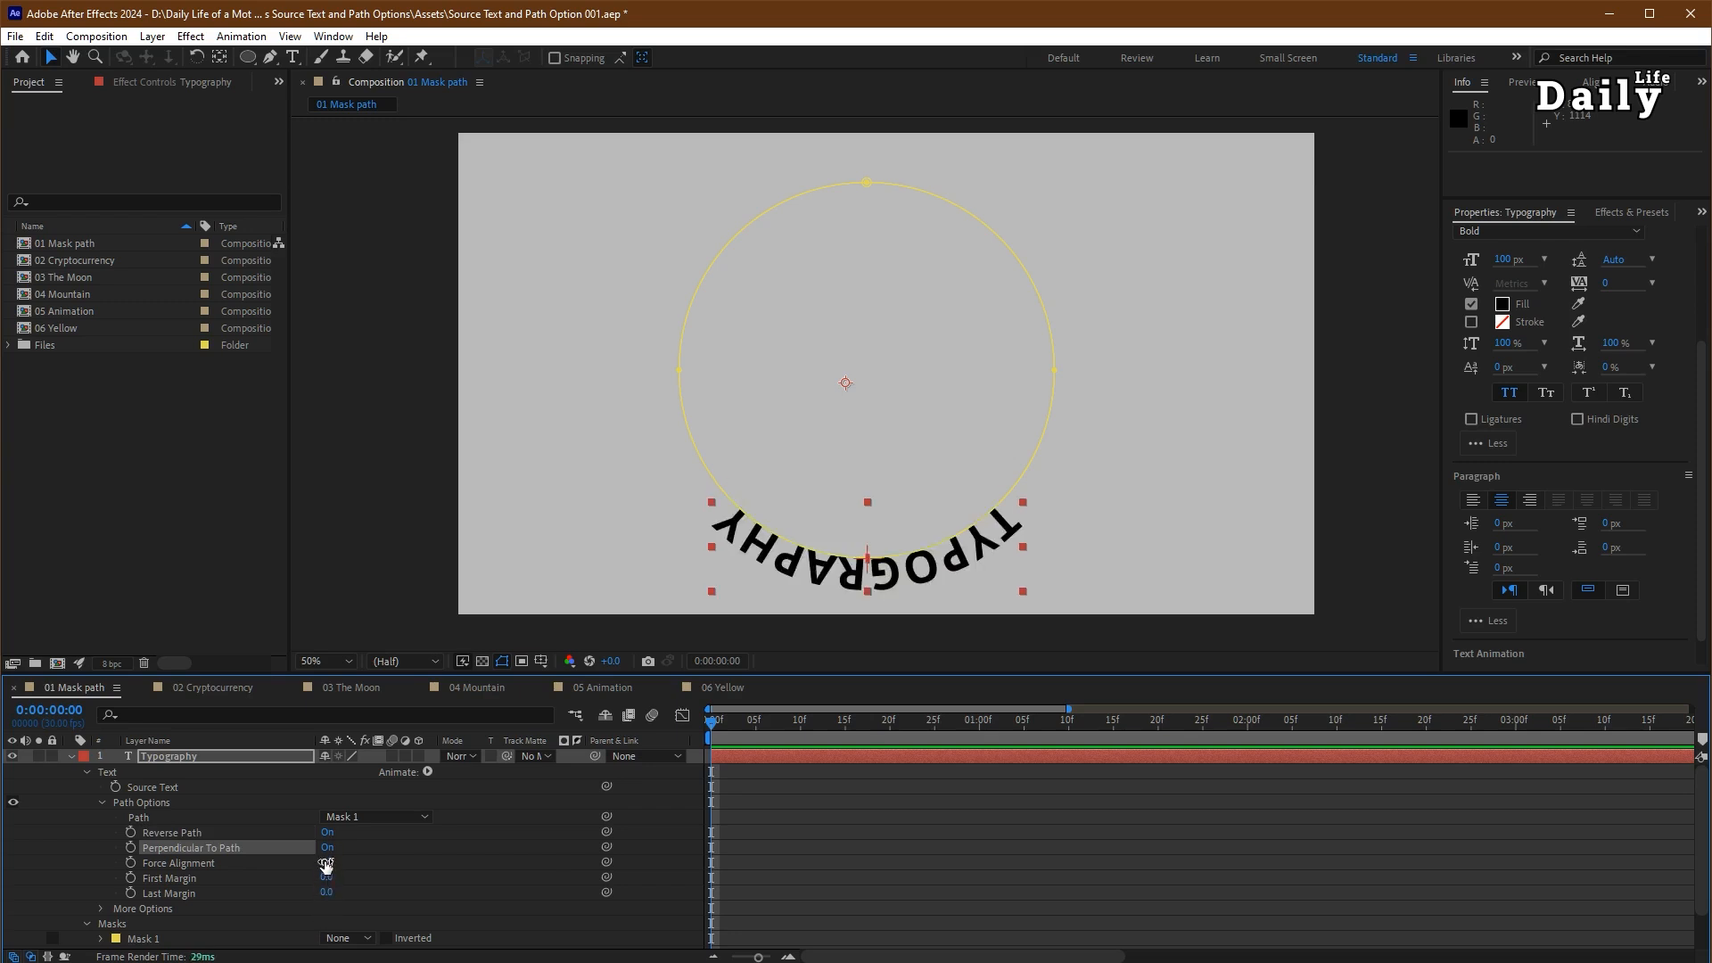
- Turn on Force Alignment and set First Margin to 1962 and Last Margin to 632
{"action": "left_click", "coordinate": [326, 863]}
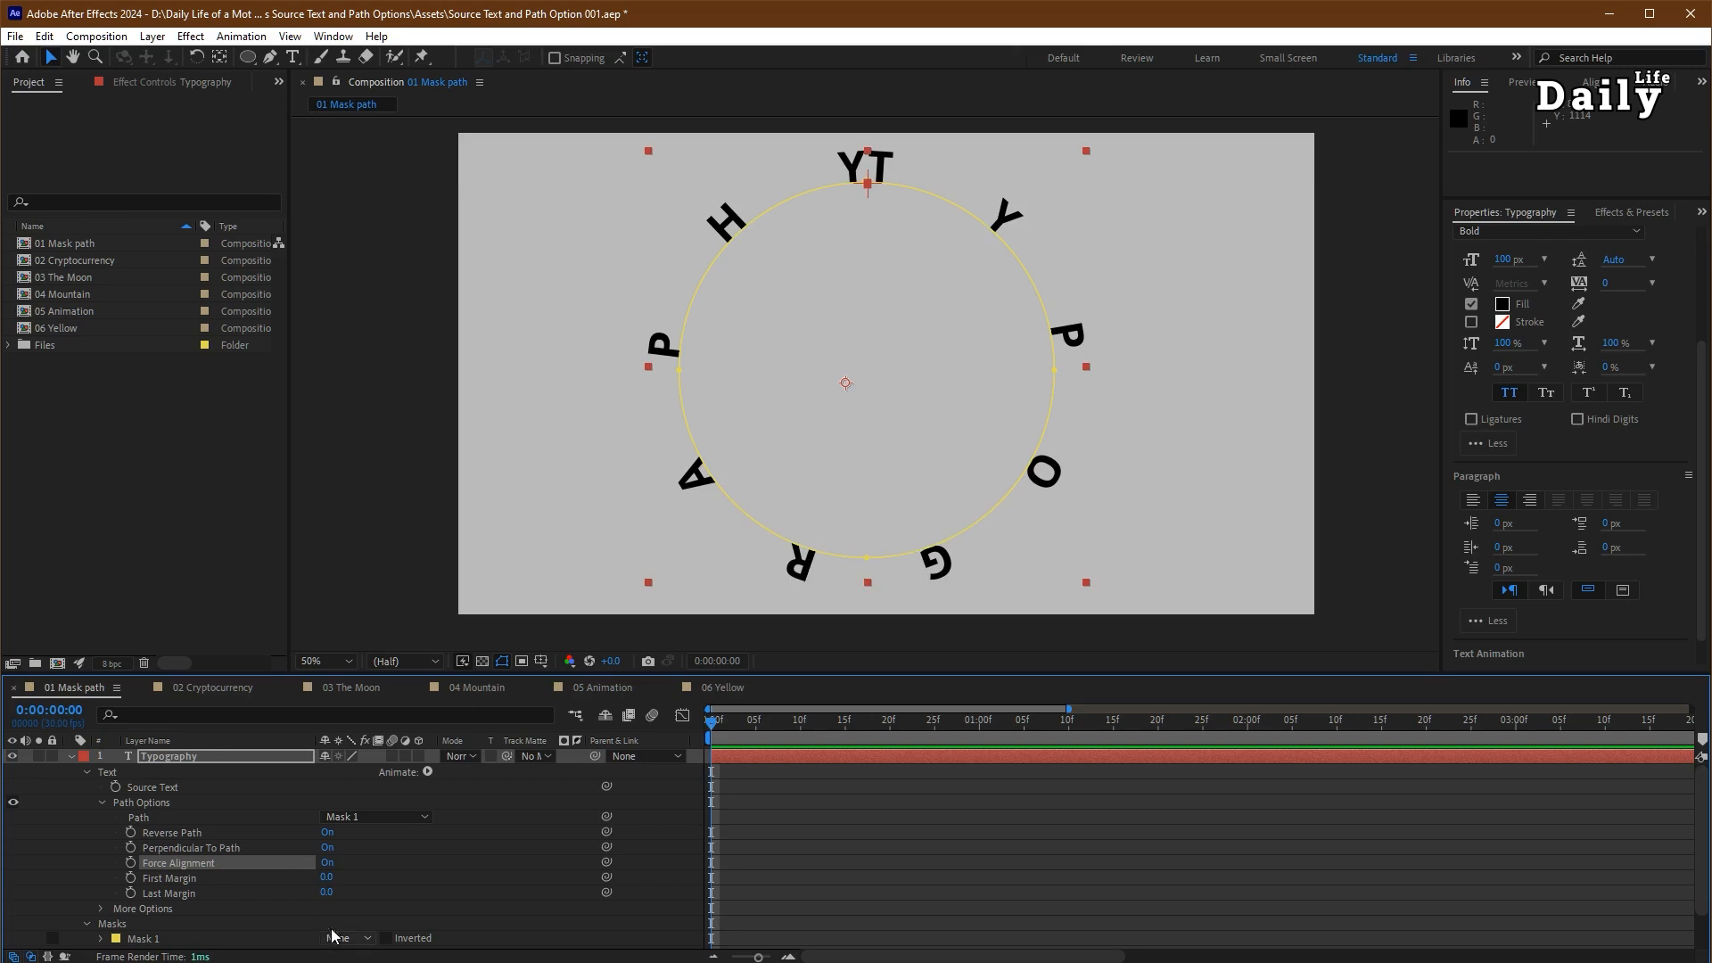
{"action": "left_click_drag", "start_coordinate": [327, 881], "coordinate": [480, 871]}
{"action": "left_click_drag", "start_coordinate": [327, 893], "coordinate": [909, 920]}
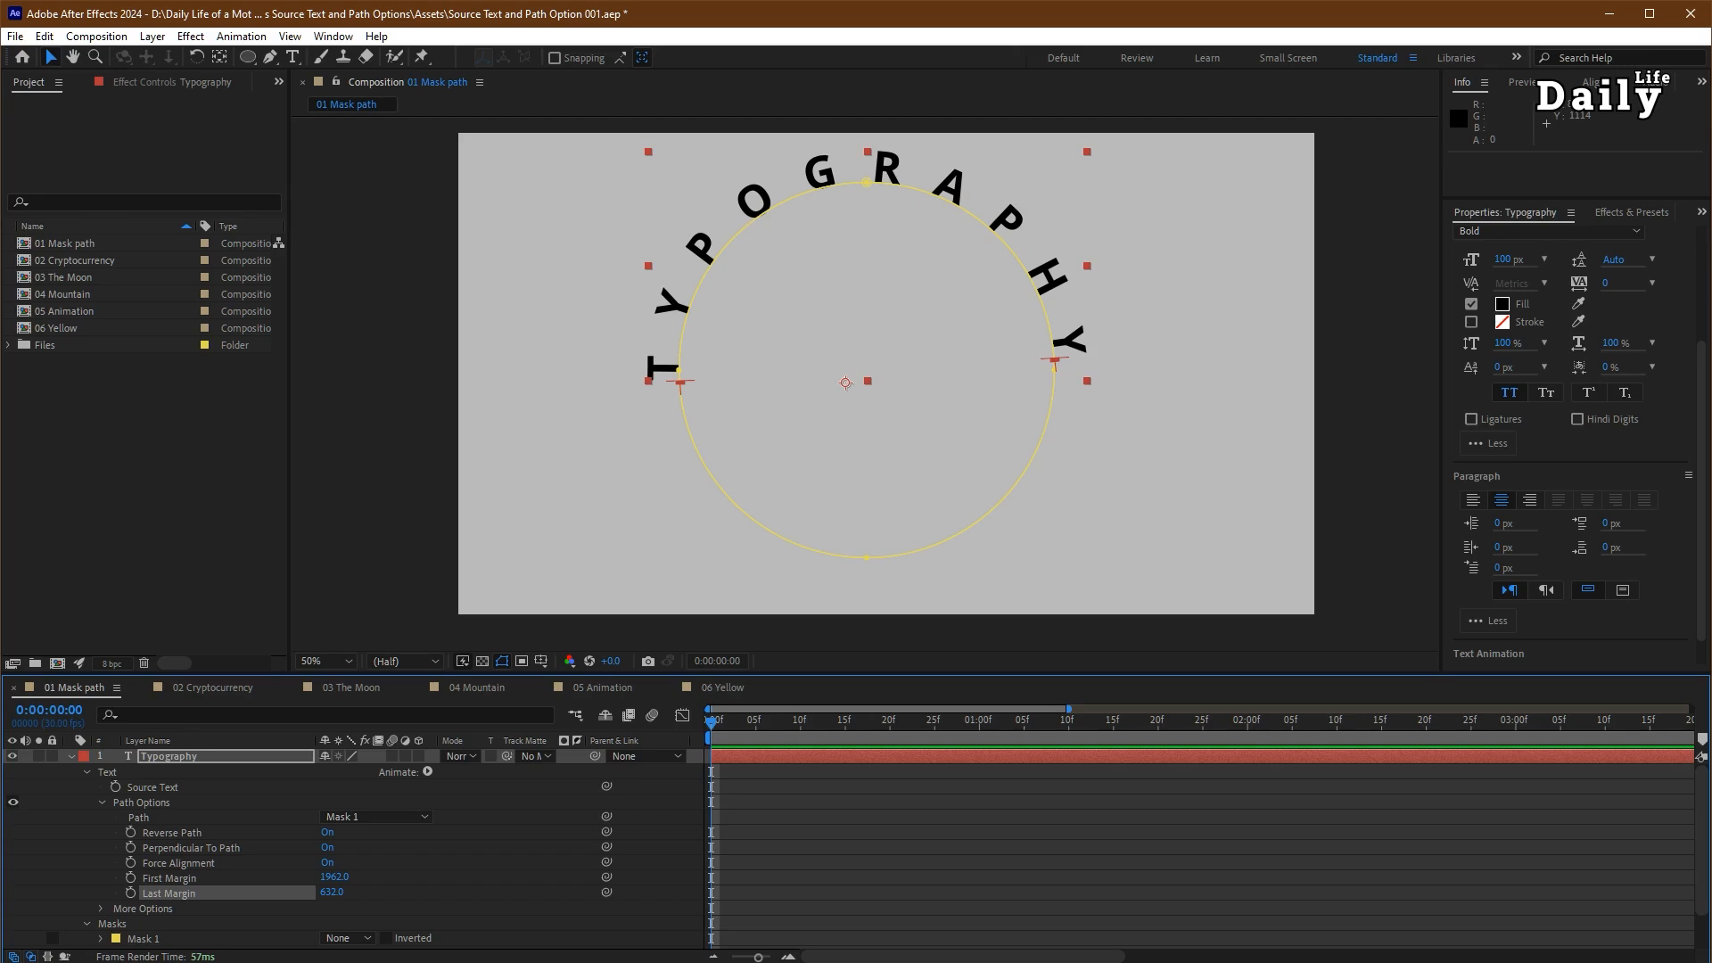
- Reset First Margin and Last Margin to 0 and turn off Force Alignment
{"action": "left_click", "coordinate": [333, 878]}
{"action": "type", "text": "0"}
{"action": "key", "text": "Tab"}
{"action": "type", "text": "0"}
{"action": "key", "text": "Return"}
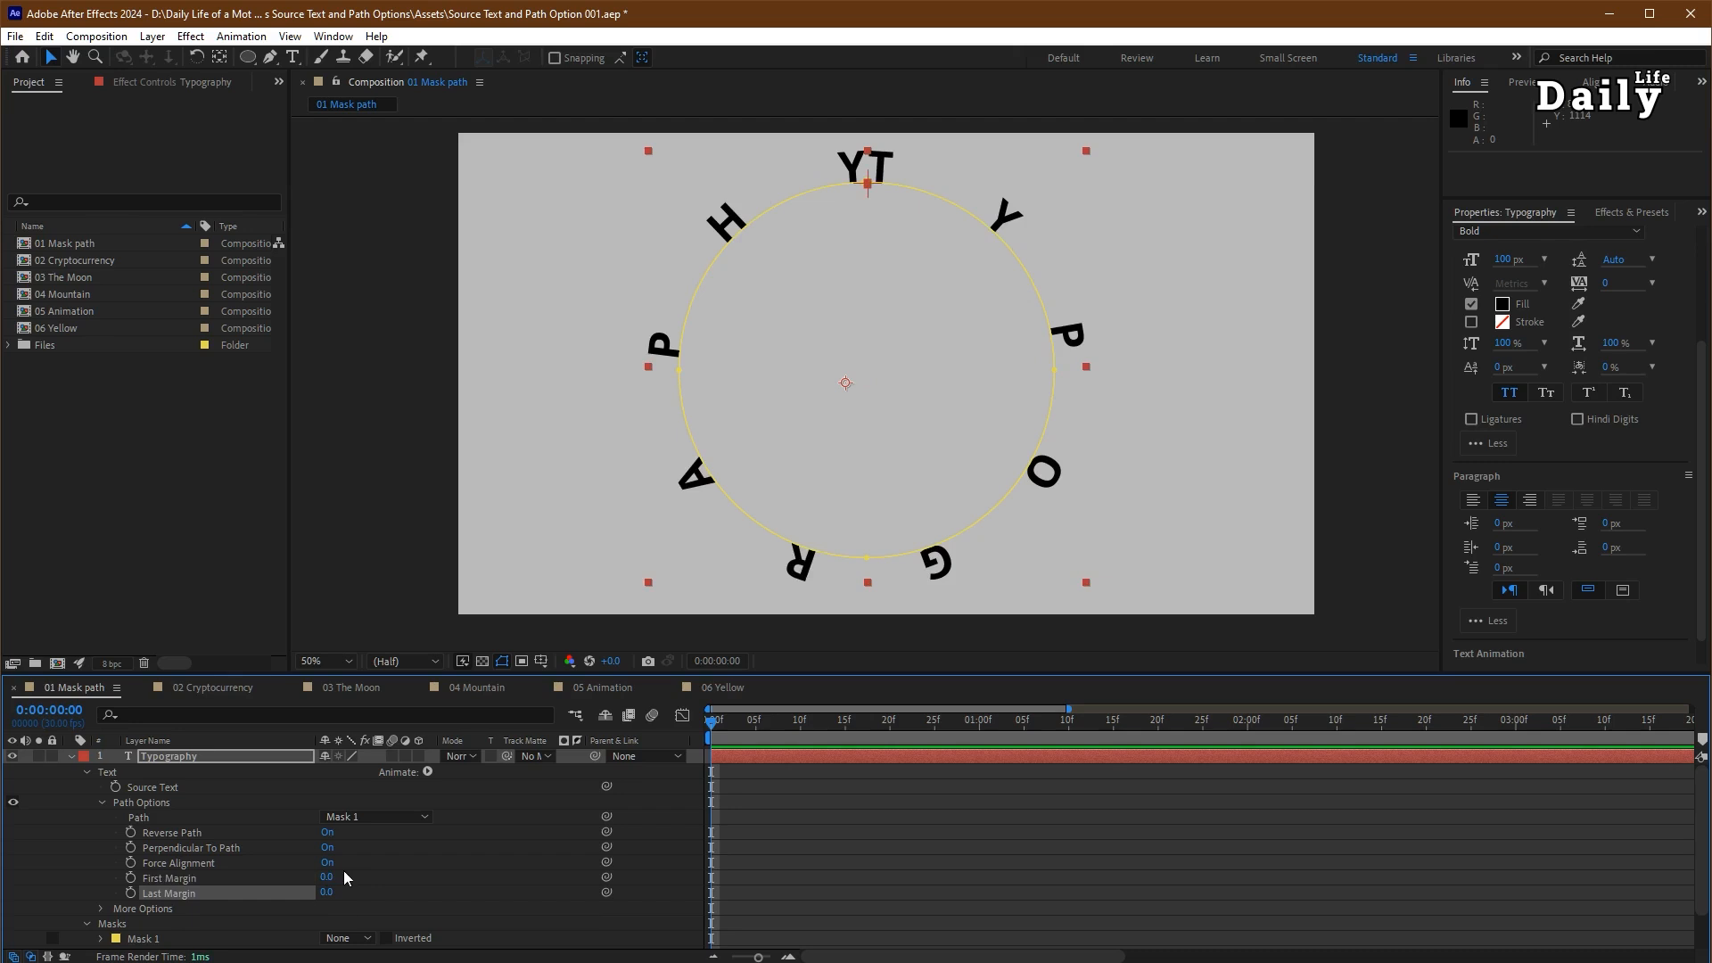
{"action": "left_click", "coordinate": [327, 862]}
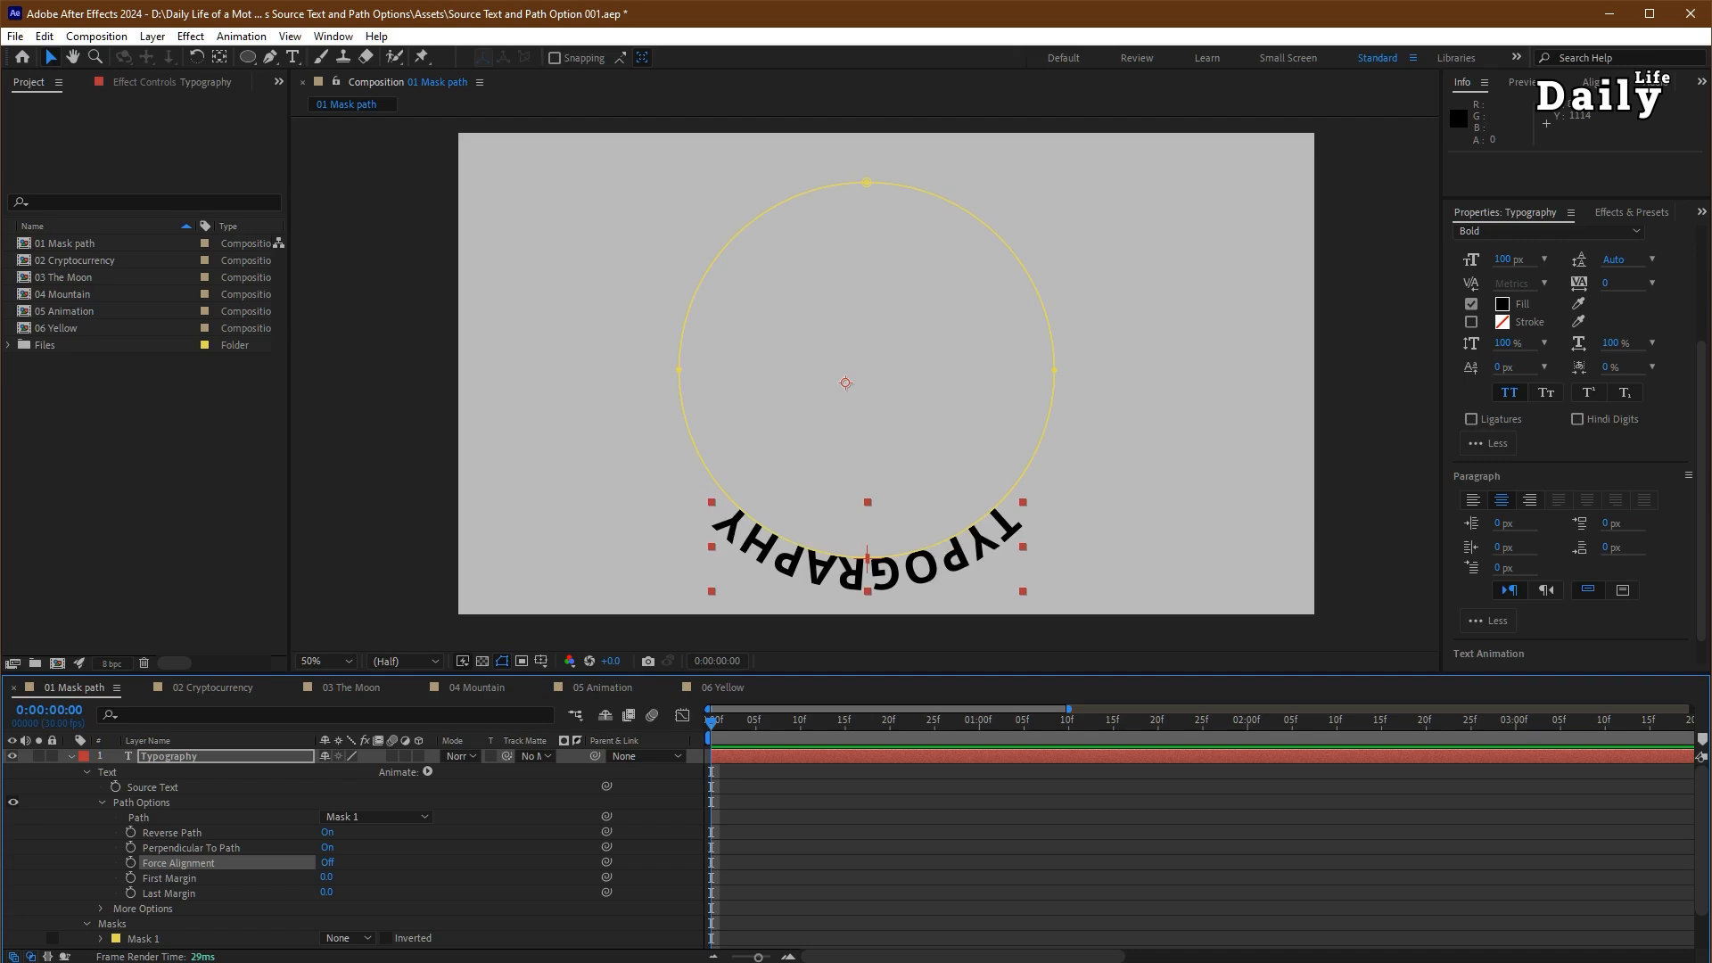
- Try left alignment with a shifted First Margin and right alignment with a shifted Last Margin on the path text
{"action": "left_click", "coordinate": [1474, 500]}
{"action": "left_click_drag", "start_coordinate": [324, 880], "coordinate": [975, 871]}
{"action": "left_click", "coordinate": [1530, 501]}
{"action": "left_click_drag", "start_coordinate": [324, 891], "coordinate": [344, 891]}
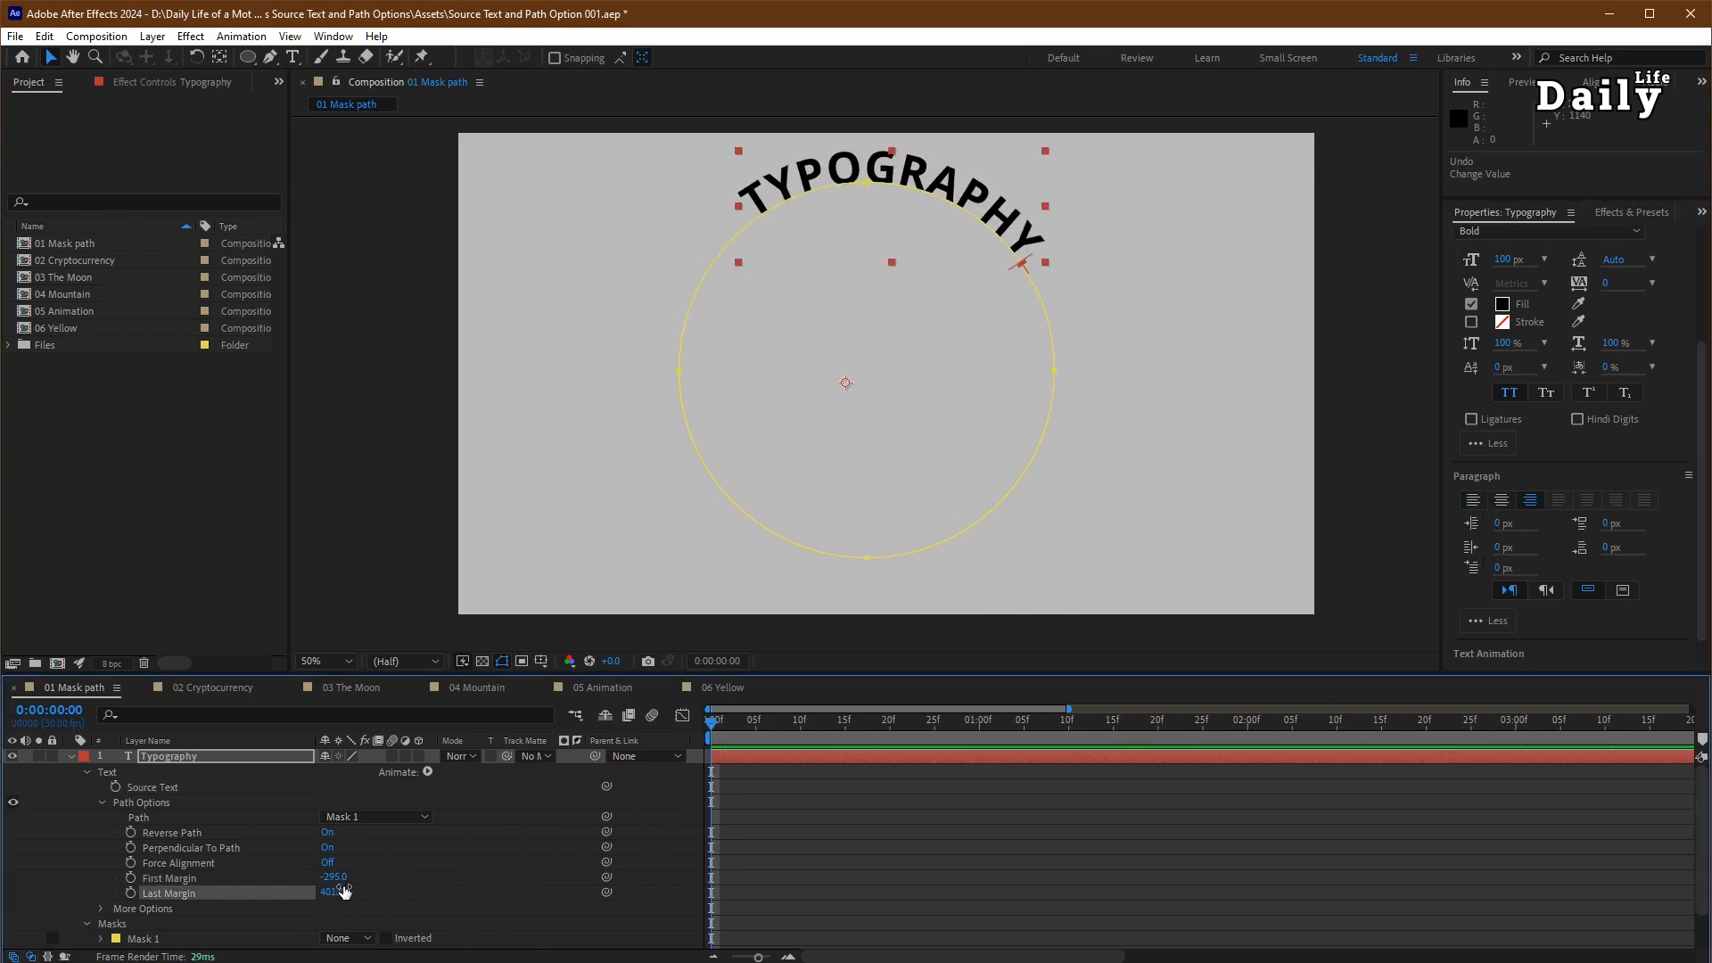
- Centre-align the path text and adjust First Margin so the word sits centred over the top of the circle
{"action": "left_click", "coordinate": [1502, 500]}
{"action": "left_click_drag", "start_coordinate": [336, 880], "coordinate": [288, 892]}
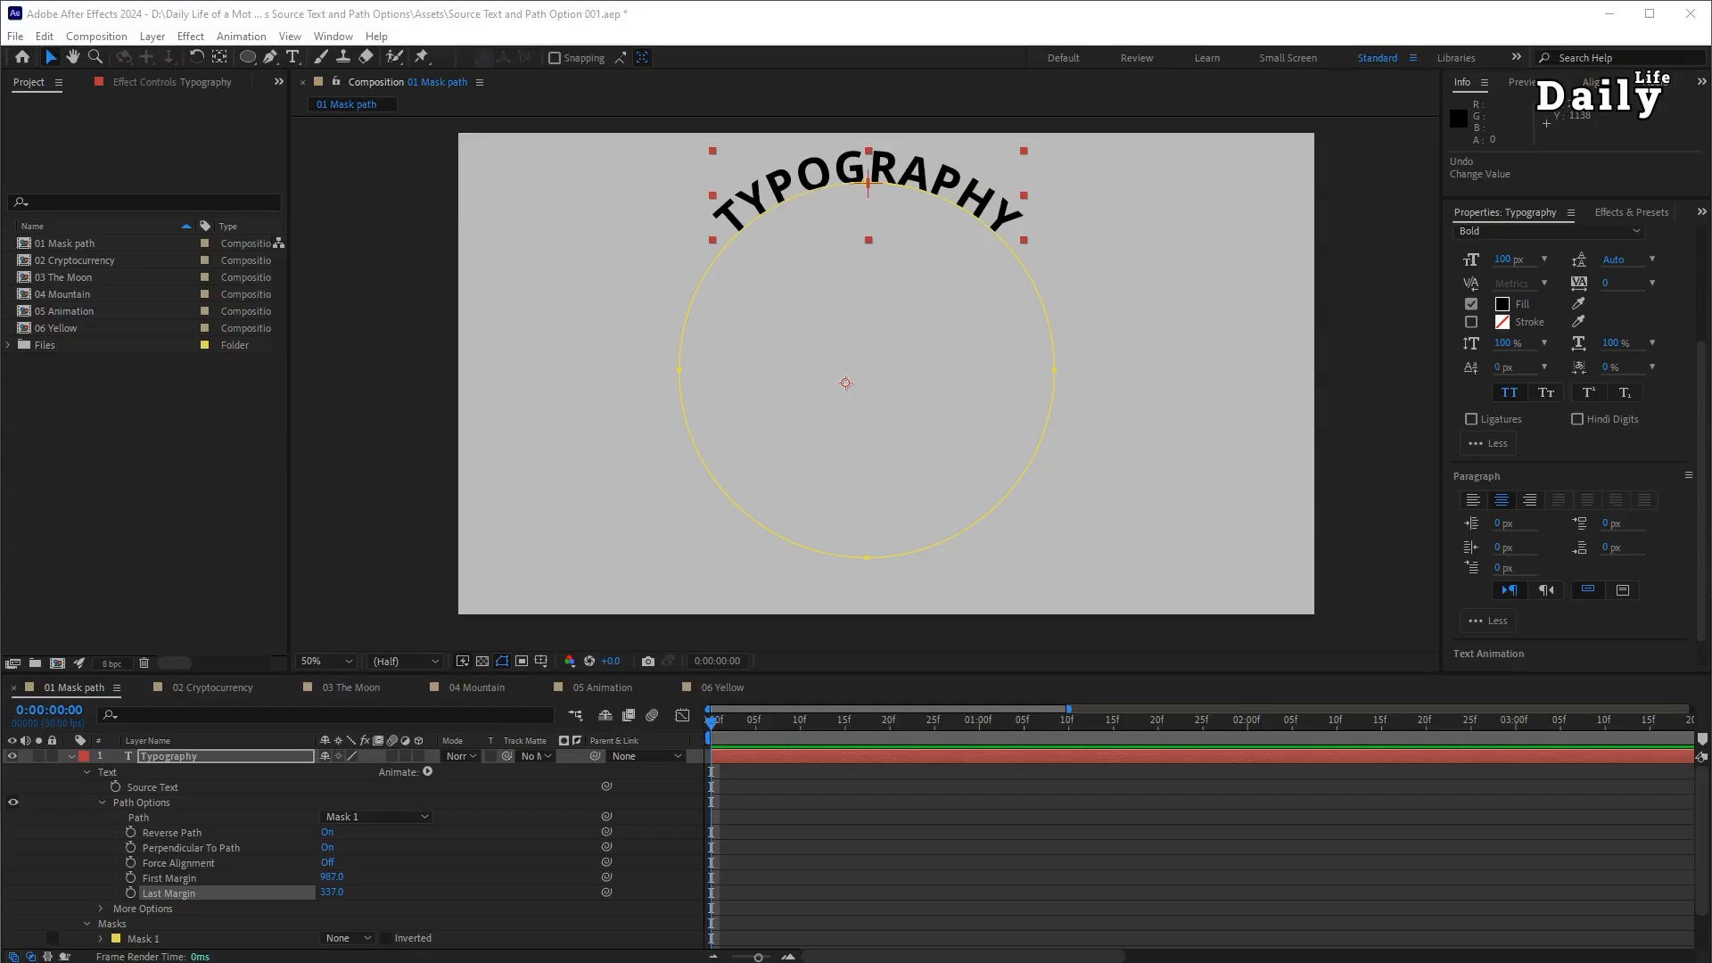
- Create a new composition from the Cryptocurrency image in the Files folder
{"action": "left_click", "coordinate": [214, 689]}
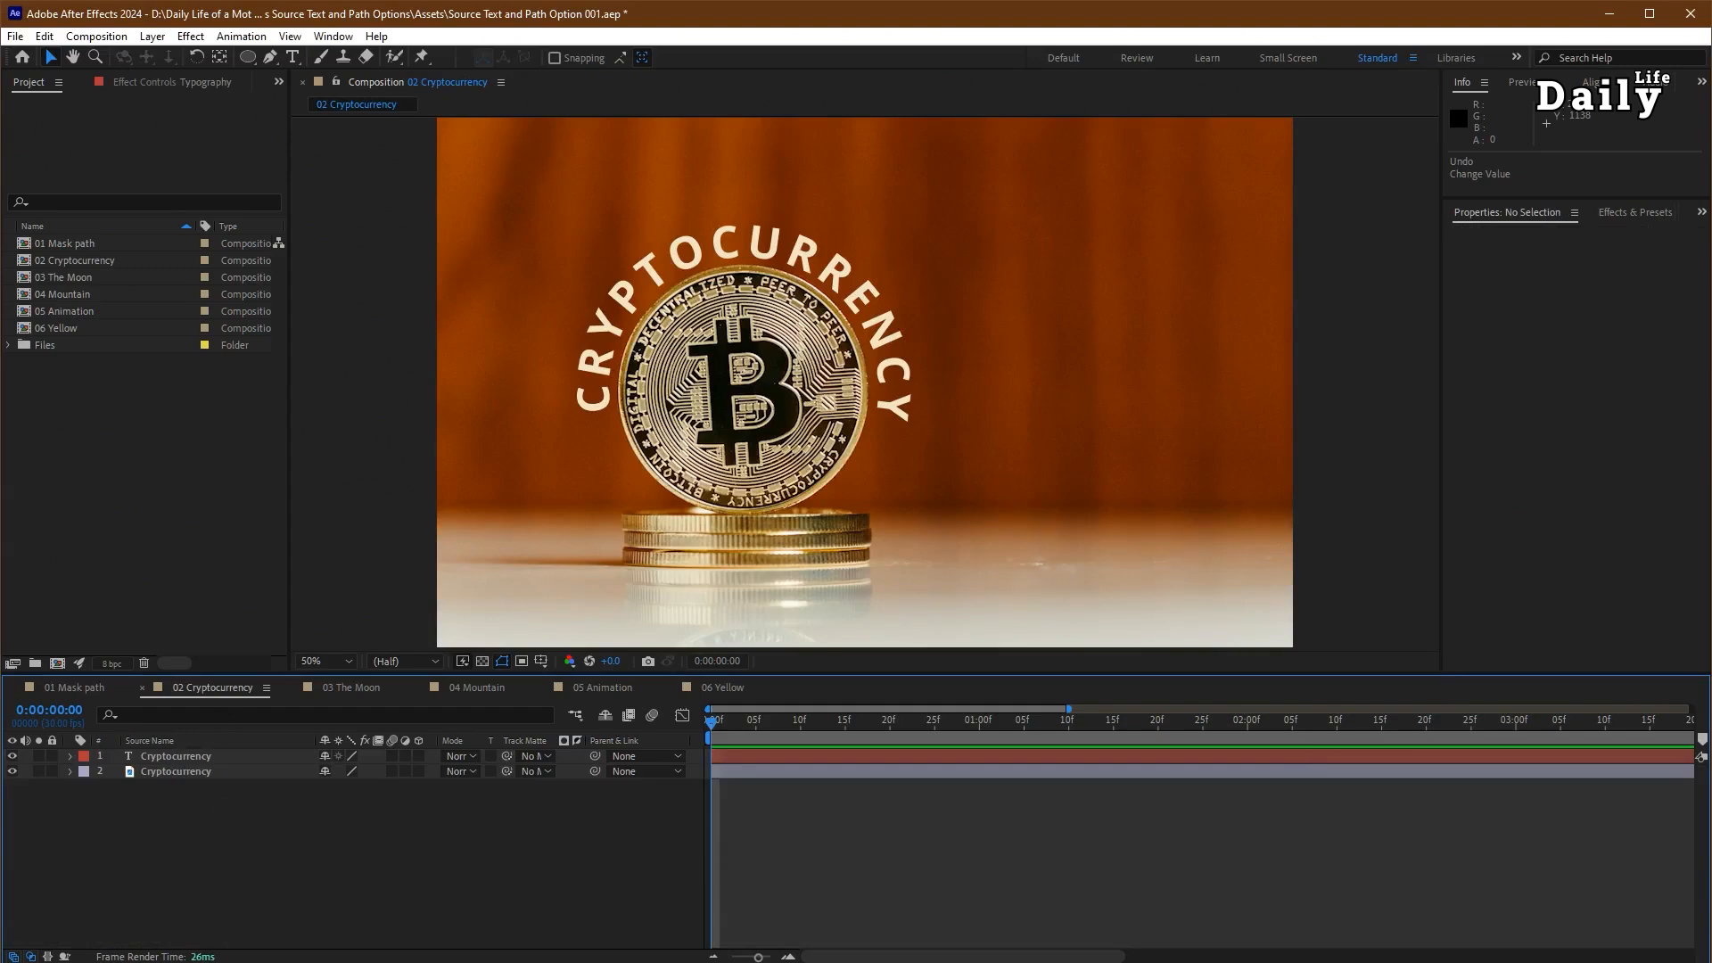
{"action": "left_click", "coordinate": [9, 345]}
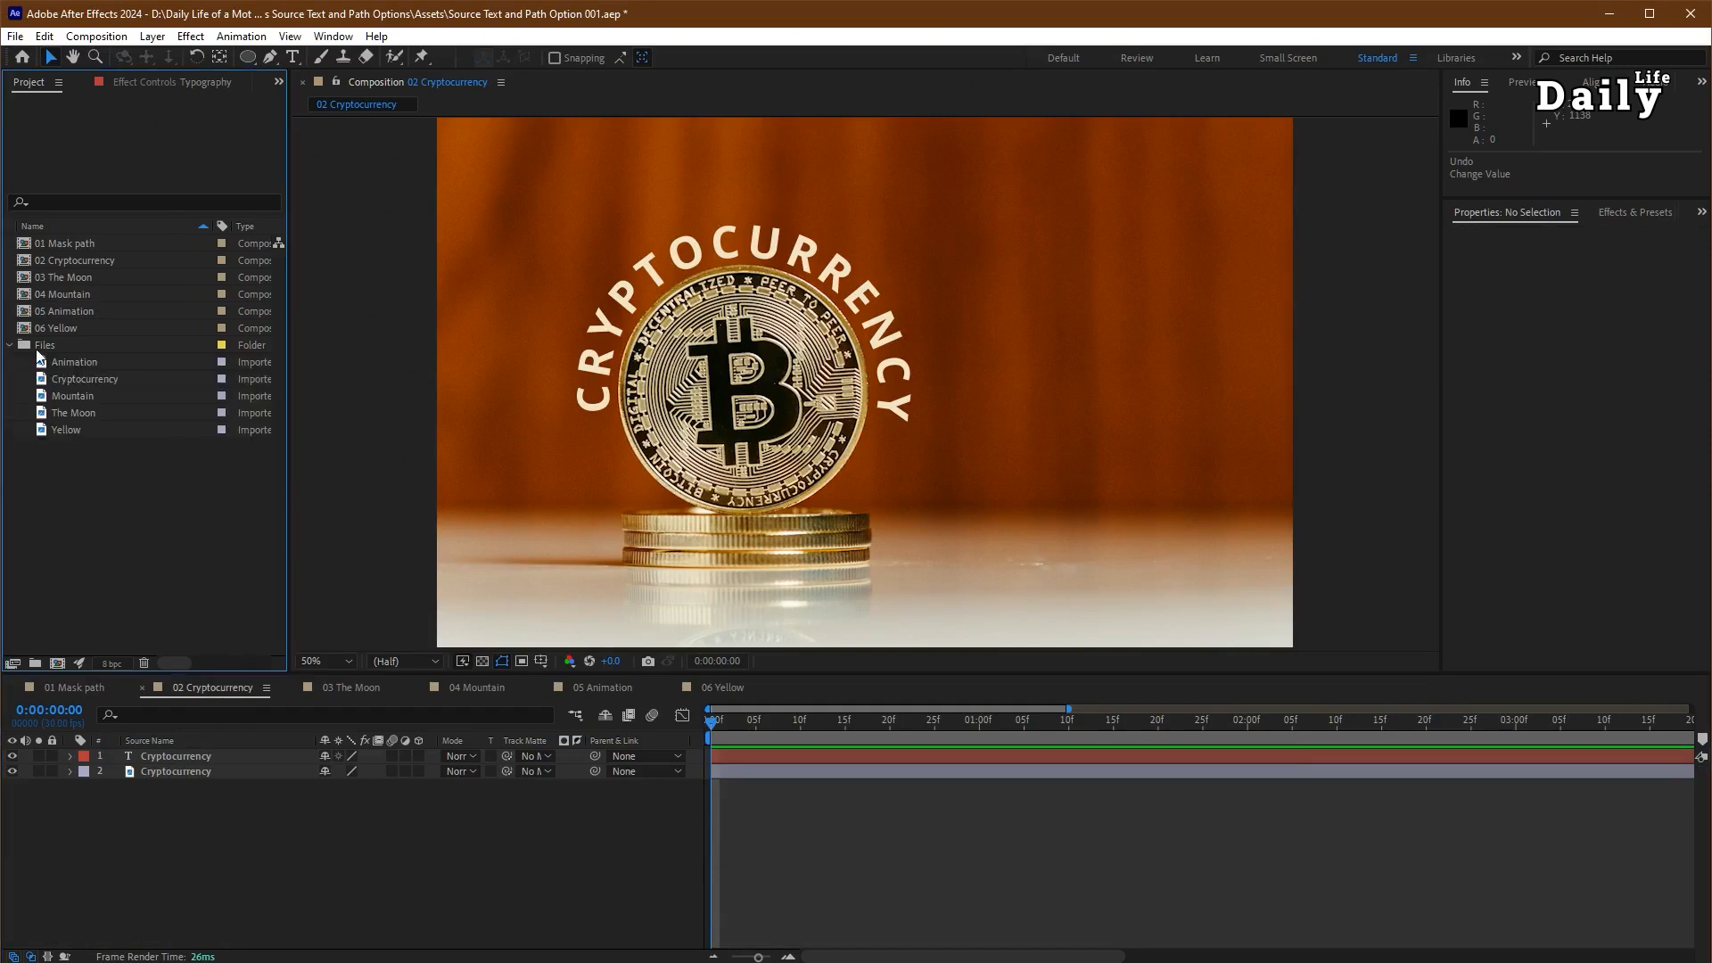
{"action": "left_click", "coordinate": [78, 378]}
{"action": "left_click_drag", "start_coordinate": [96, 382], "coordinate": [57, 662]}
- Add a text layer reading "Cryptocurrency" above the coin in the new composition
{"action": "left_click", "coordinate": [294, 57]}
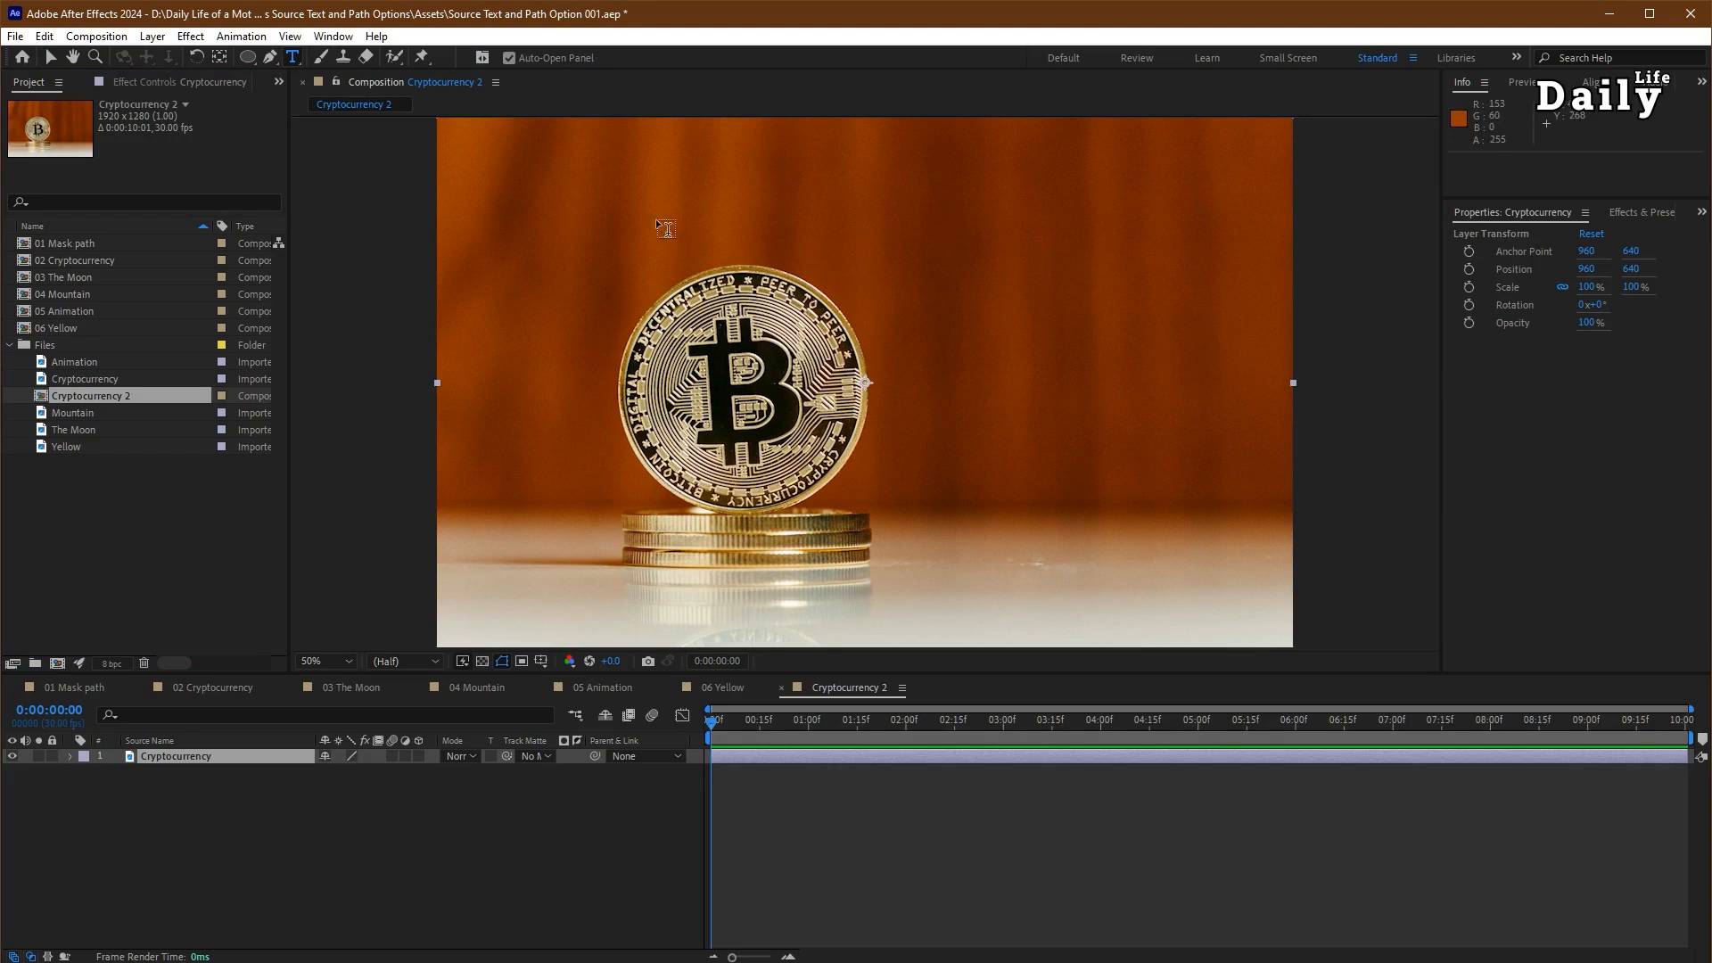
{"action": "left_click", "coordinate": [624, 230]}
{"action": "type", "text": "Cryptocurrency"}
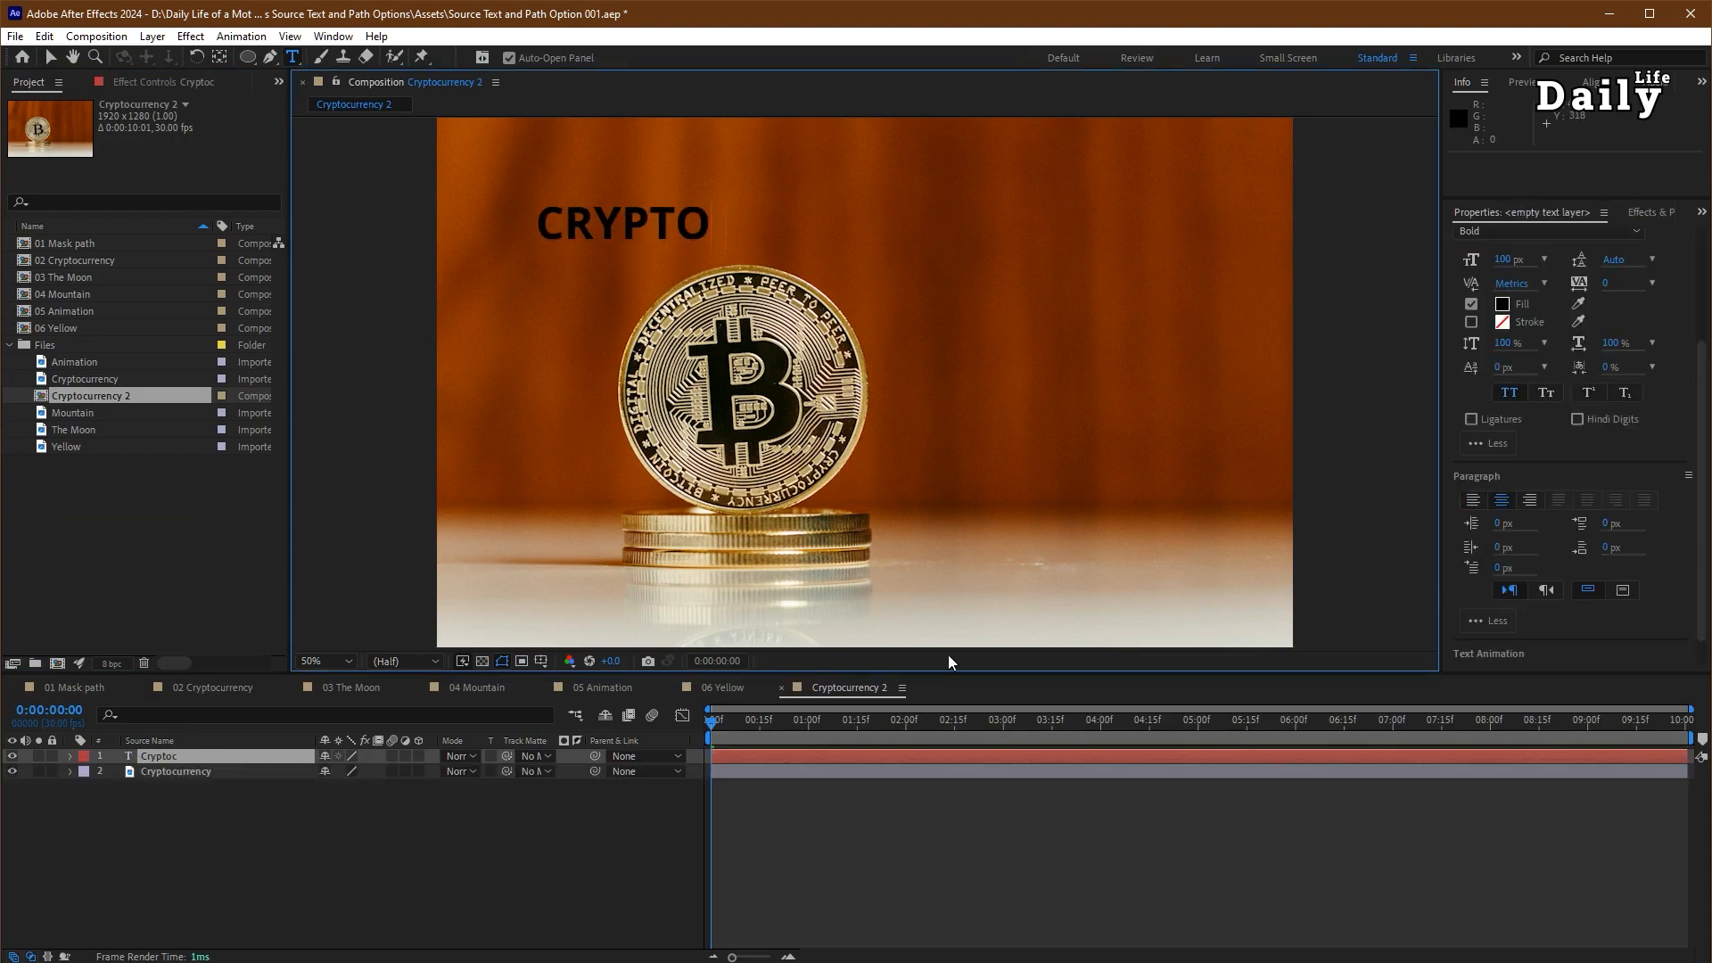
- Place the Cryptocurrency text just above the coin and fill it with a pale gold sampled from the coin
{"action": "left_click", "coordinate": [50, 57]}
{"action": "left_click_drag", "start_coordinate": [651, 229], "coordinate": [749, 236]}
{"action": "left_click", "coordinate": [1504, 304]}
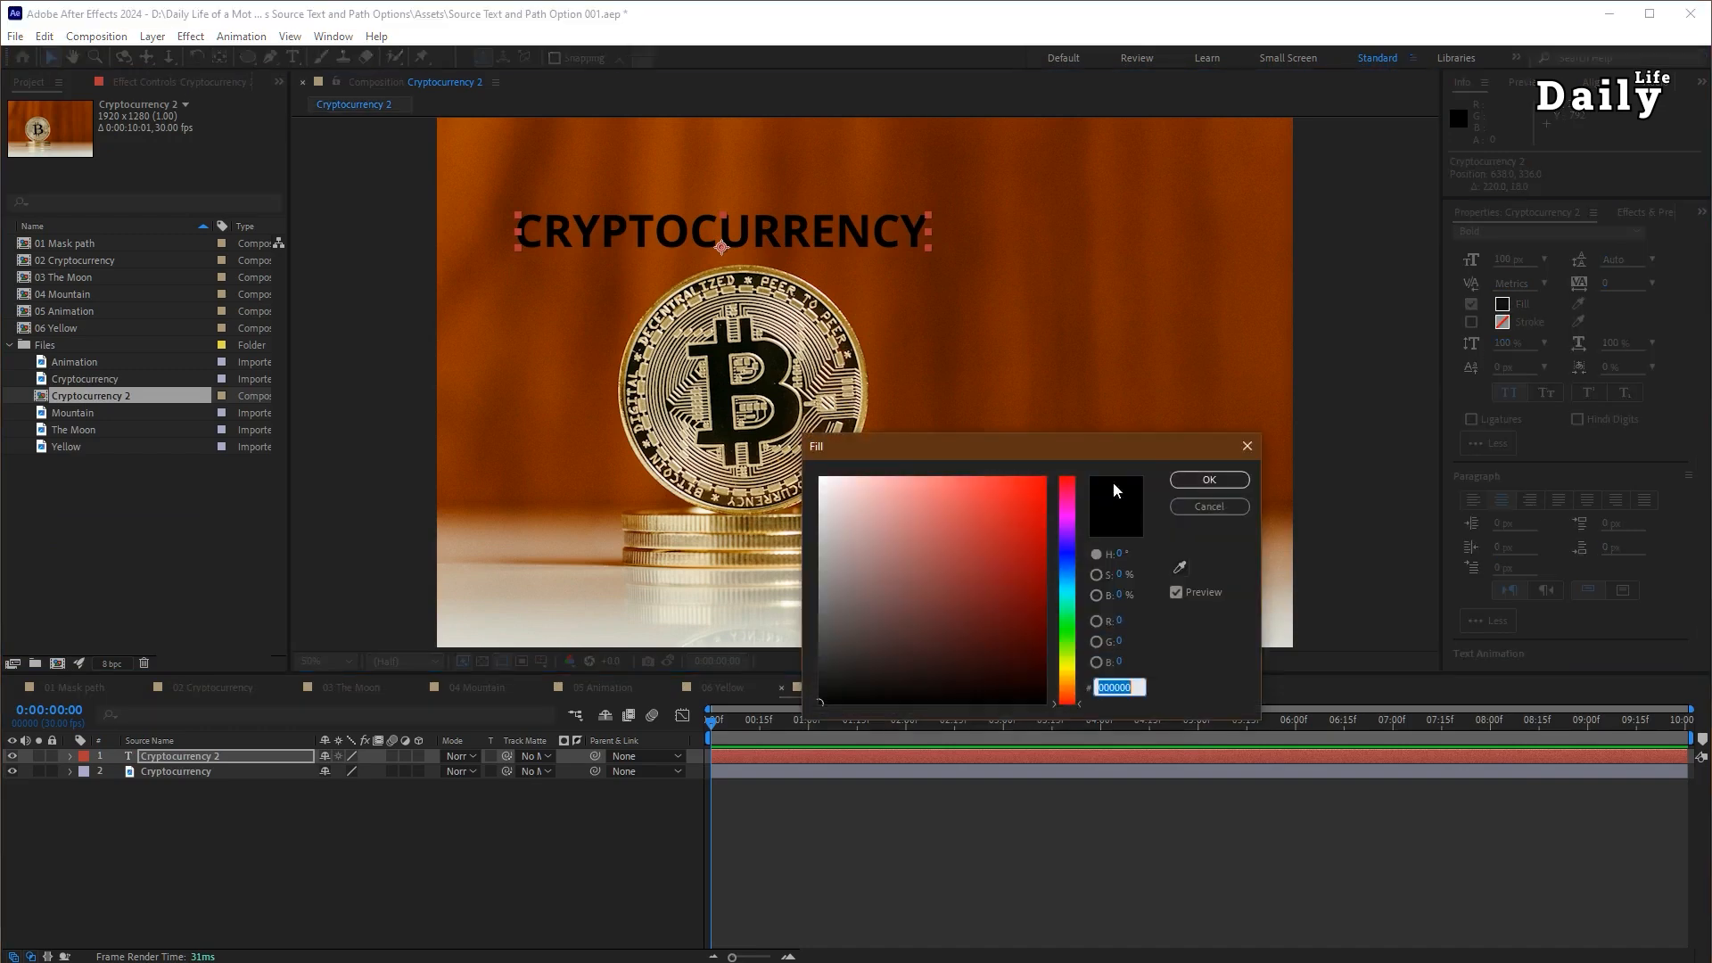
{"action": "left_click", "coordinate": [1181, 567]}
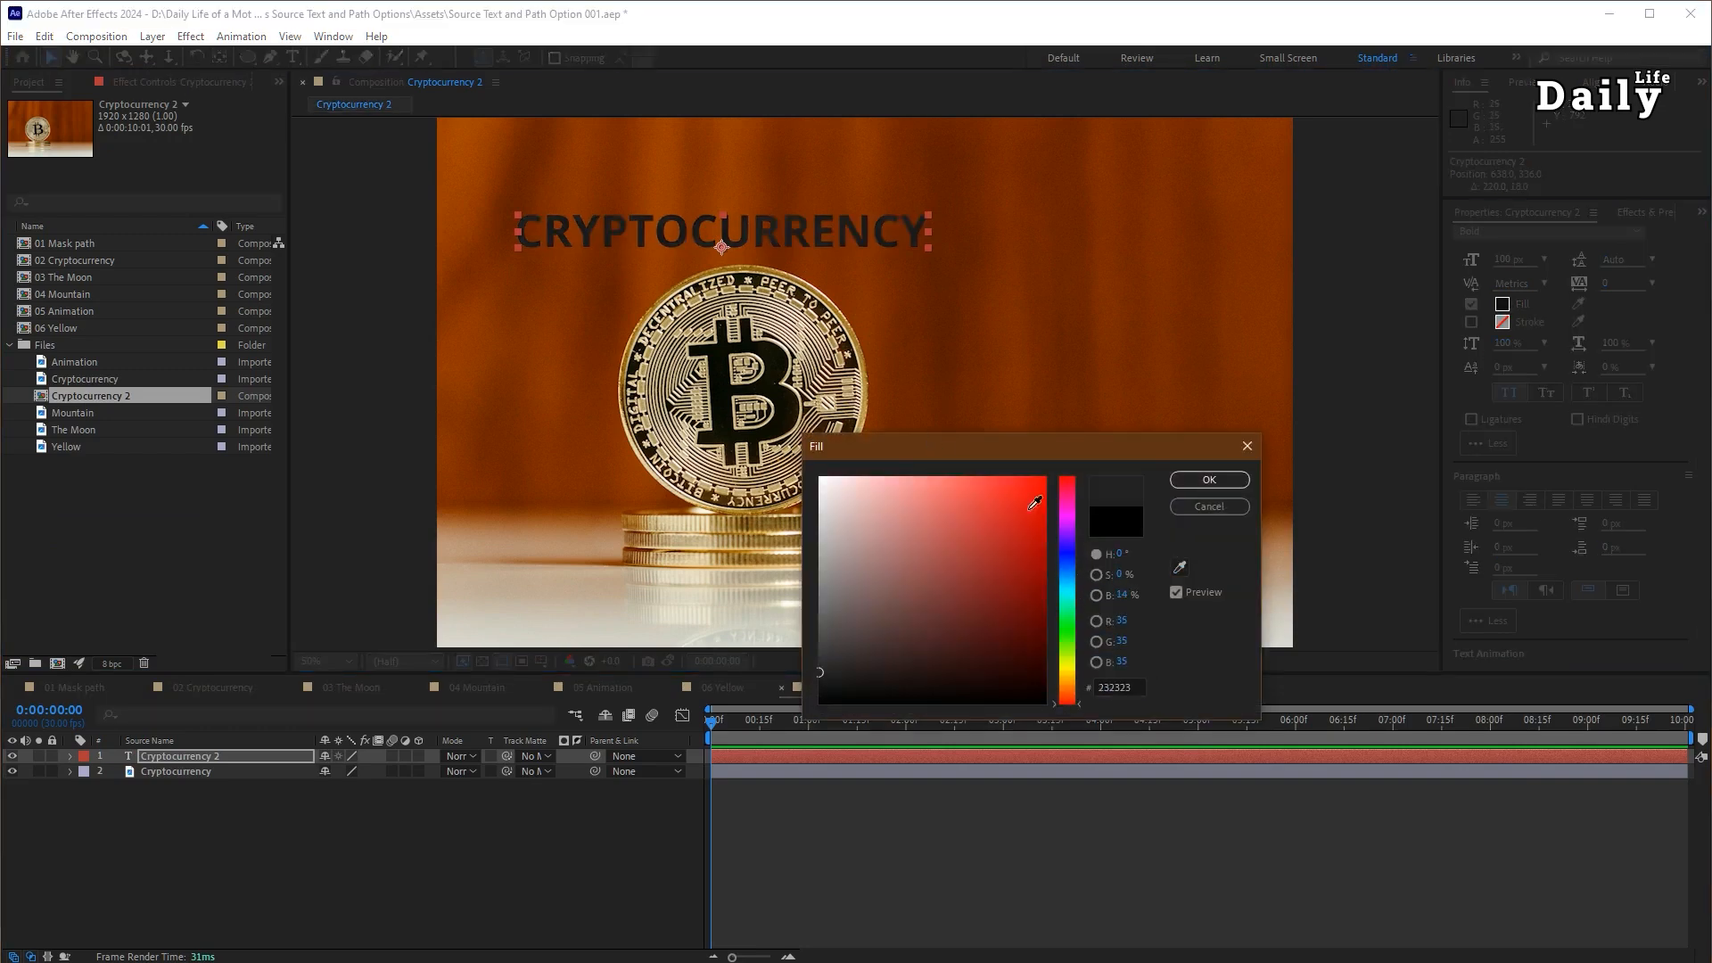
{"action": "left_click", "coordinate": [795, 349]}
{"action": "left_click", "coordinate": [1201, 480]}
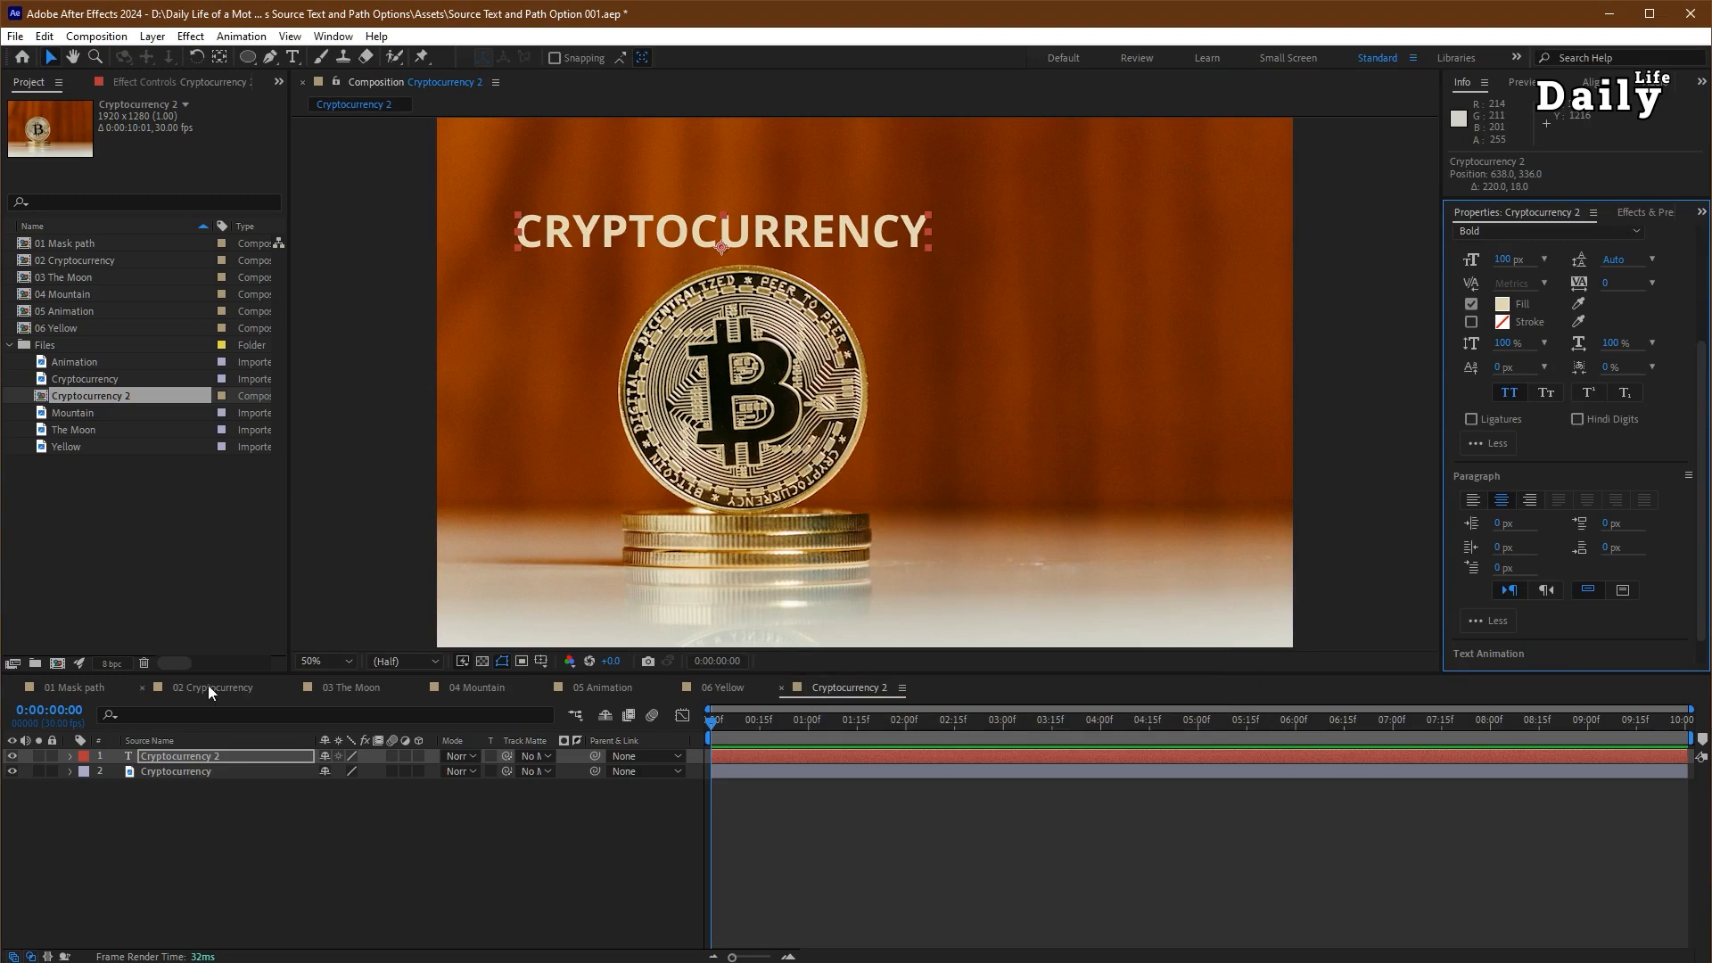
- Draw a circular mask on the Cryptocurrency text layer, centred on the coin and slightly larger than its rim
{"action": "left_click", "coordinate": [217, 756]}
{"action": "left_click_drag", "start_coordinate": [243, 59], "coordinate": [325, 98]}
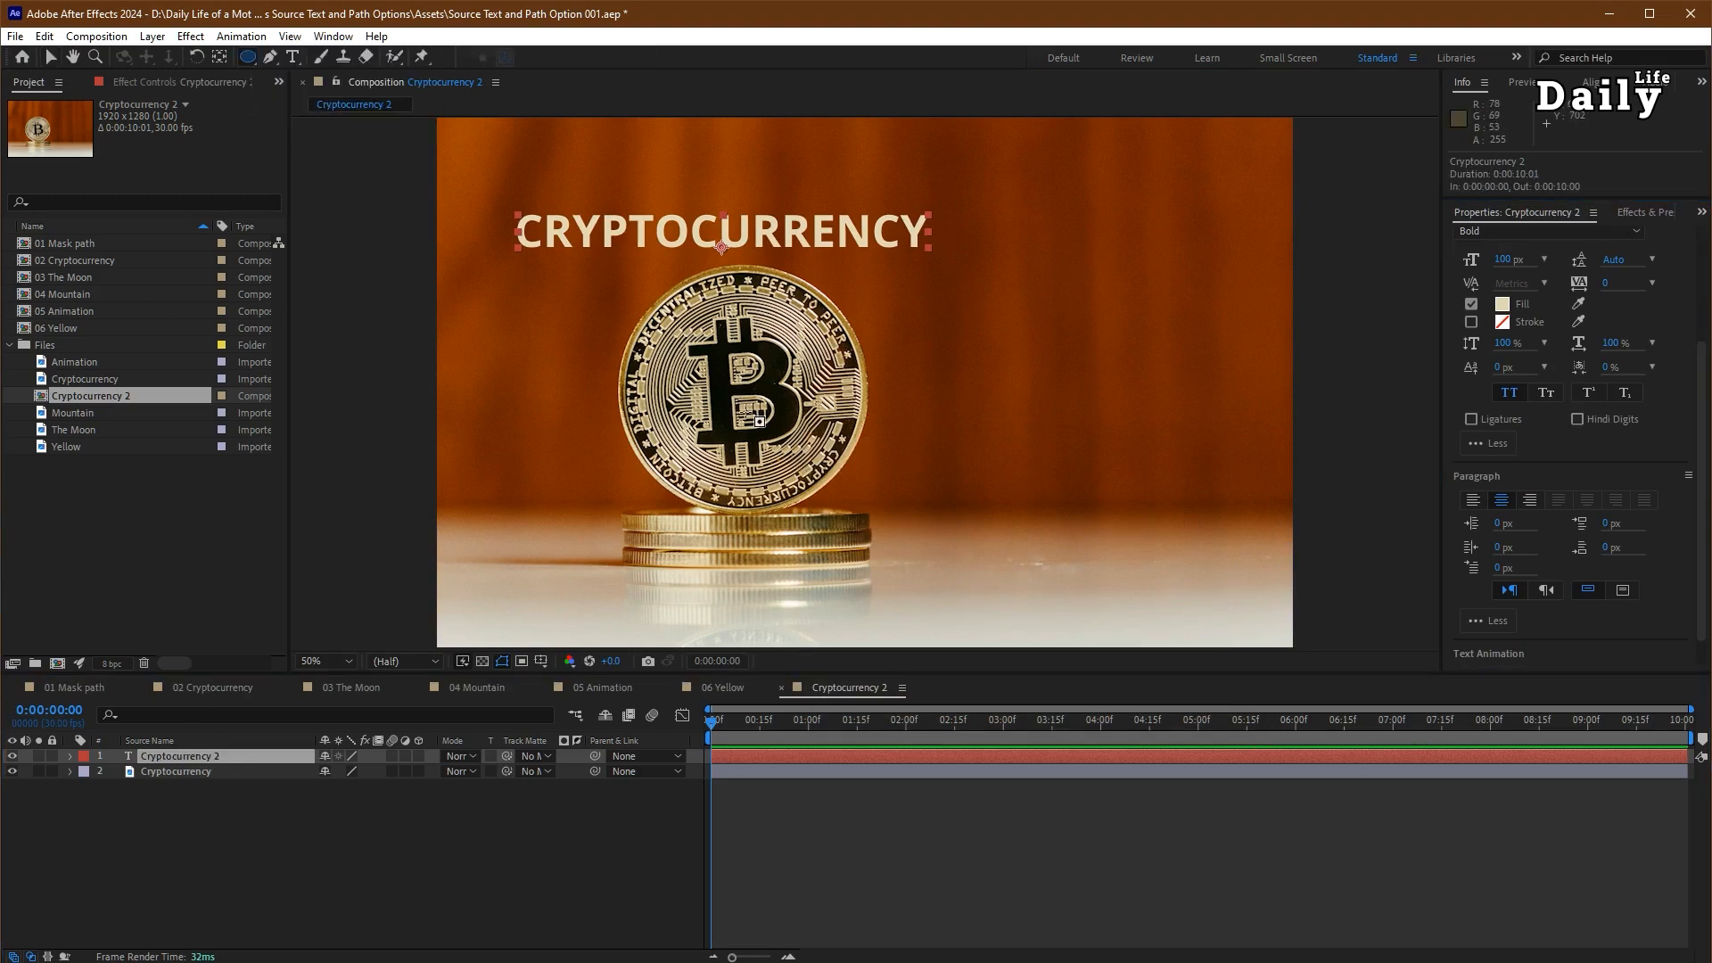
{"action": "left_click_drag", "start_coordinate": [746, 393], "coordinate": [755, 256]}
{"action": "left_click_drag", "start_coordinate": [758, 249], "coordinate": [758, 254]}
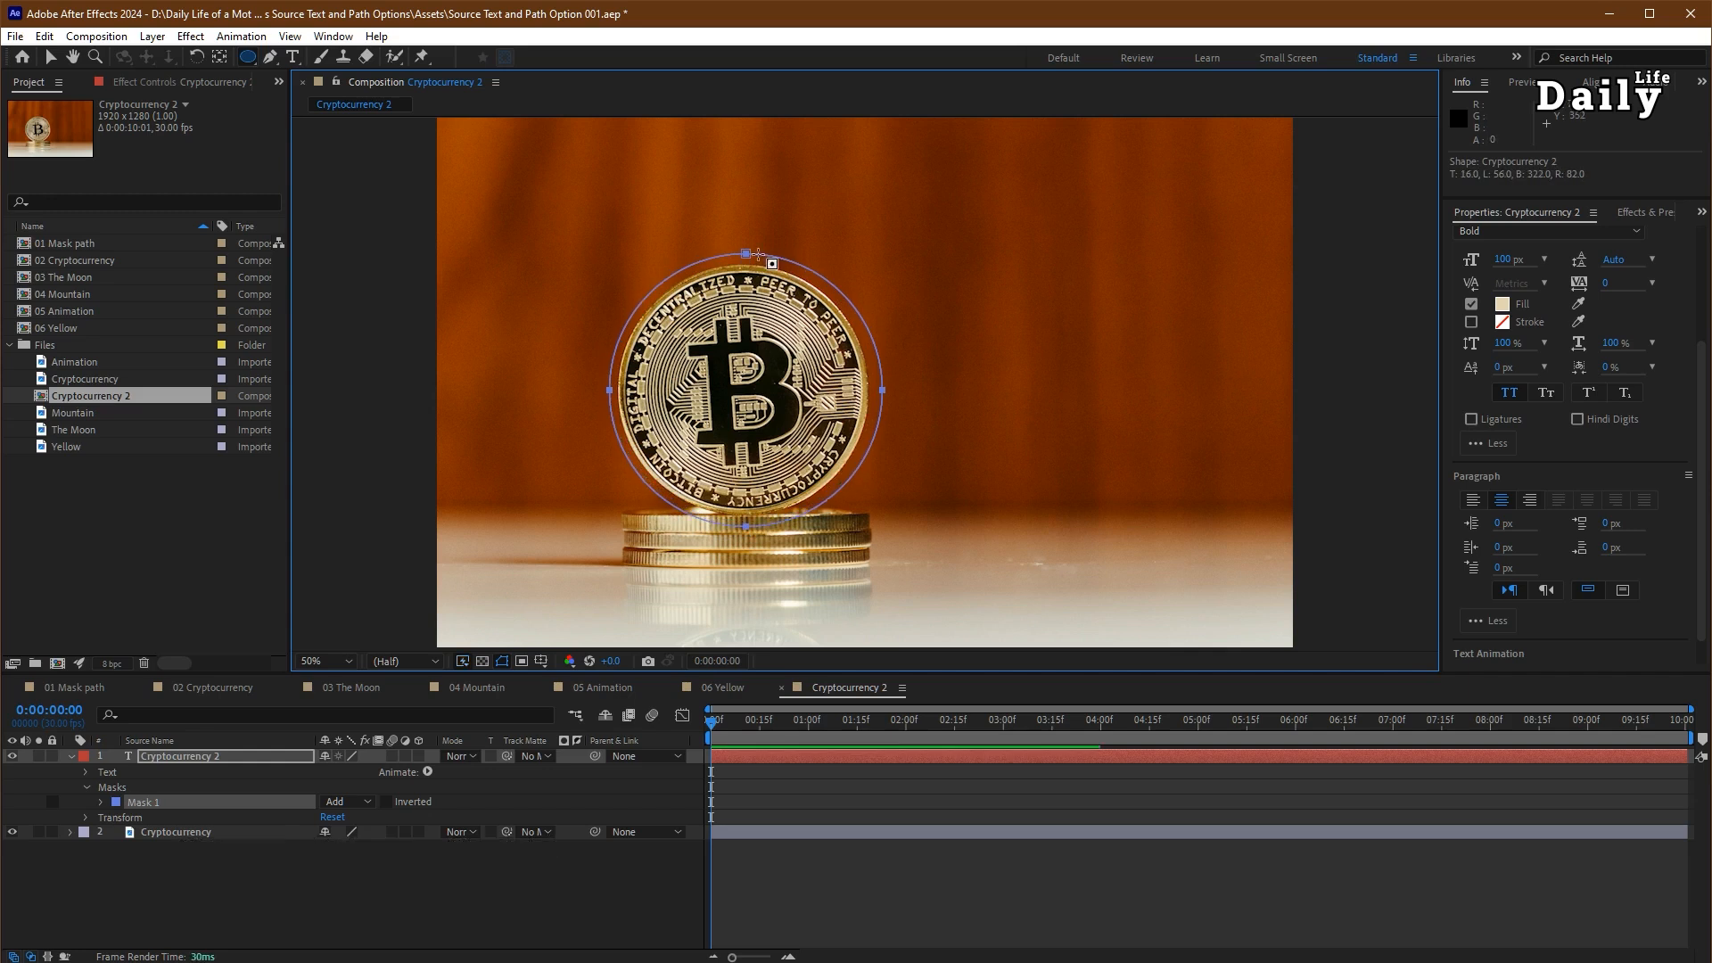
- Make the Cryptocurrency text follow Mask 1 and turn on Reverse Path so it runs outside the circle
{"action": "left_click", "coordinate": [88, 772]}
{"action": "left_click", "coordinate": [101, 802]}
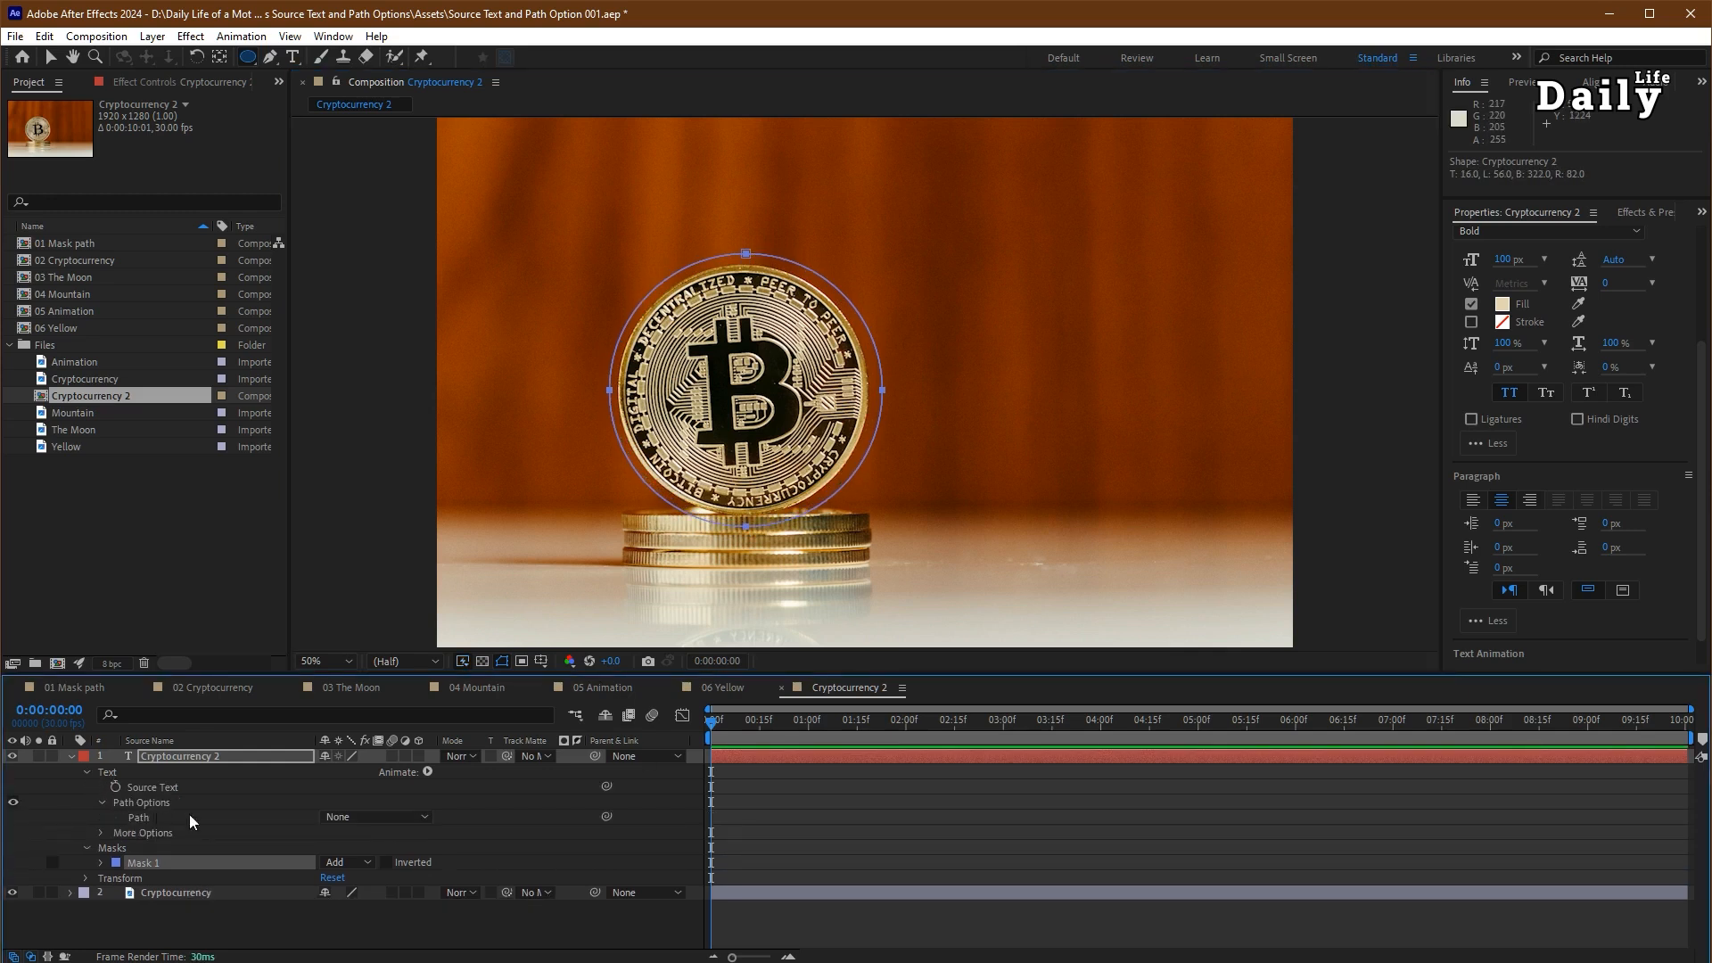
{"action": "left_click", "coordinate": [361, 817]}
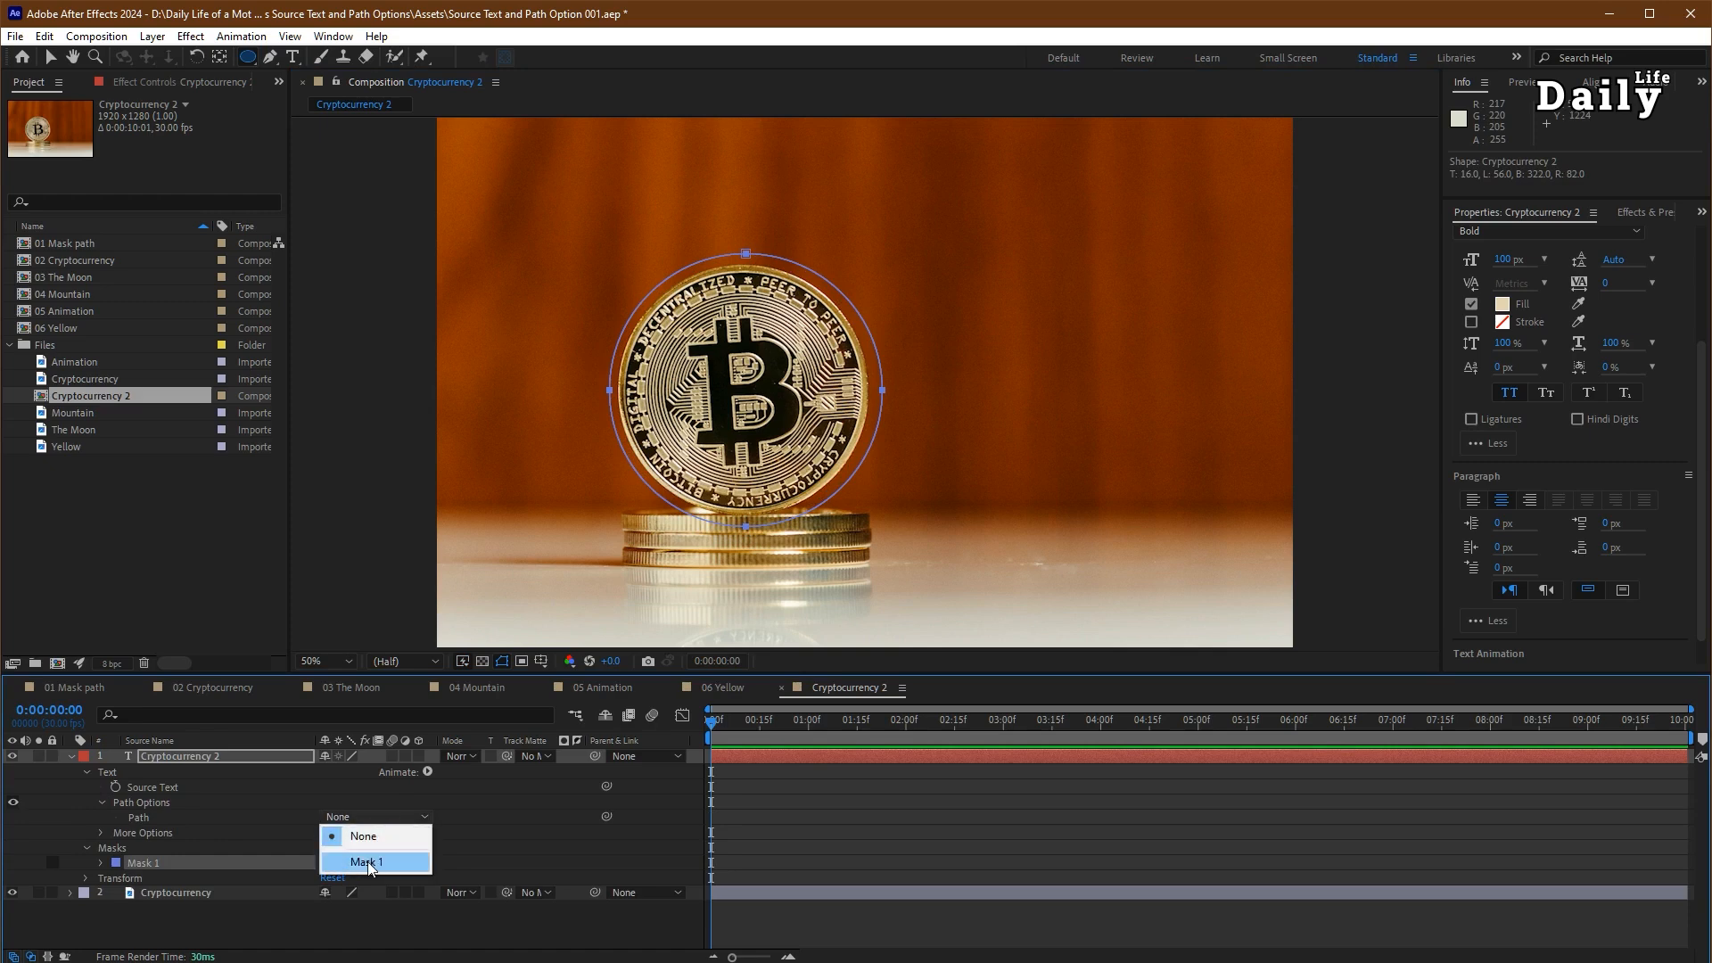
{"action": "left_click", "coordinate": [369, 863]}
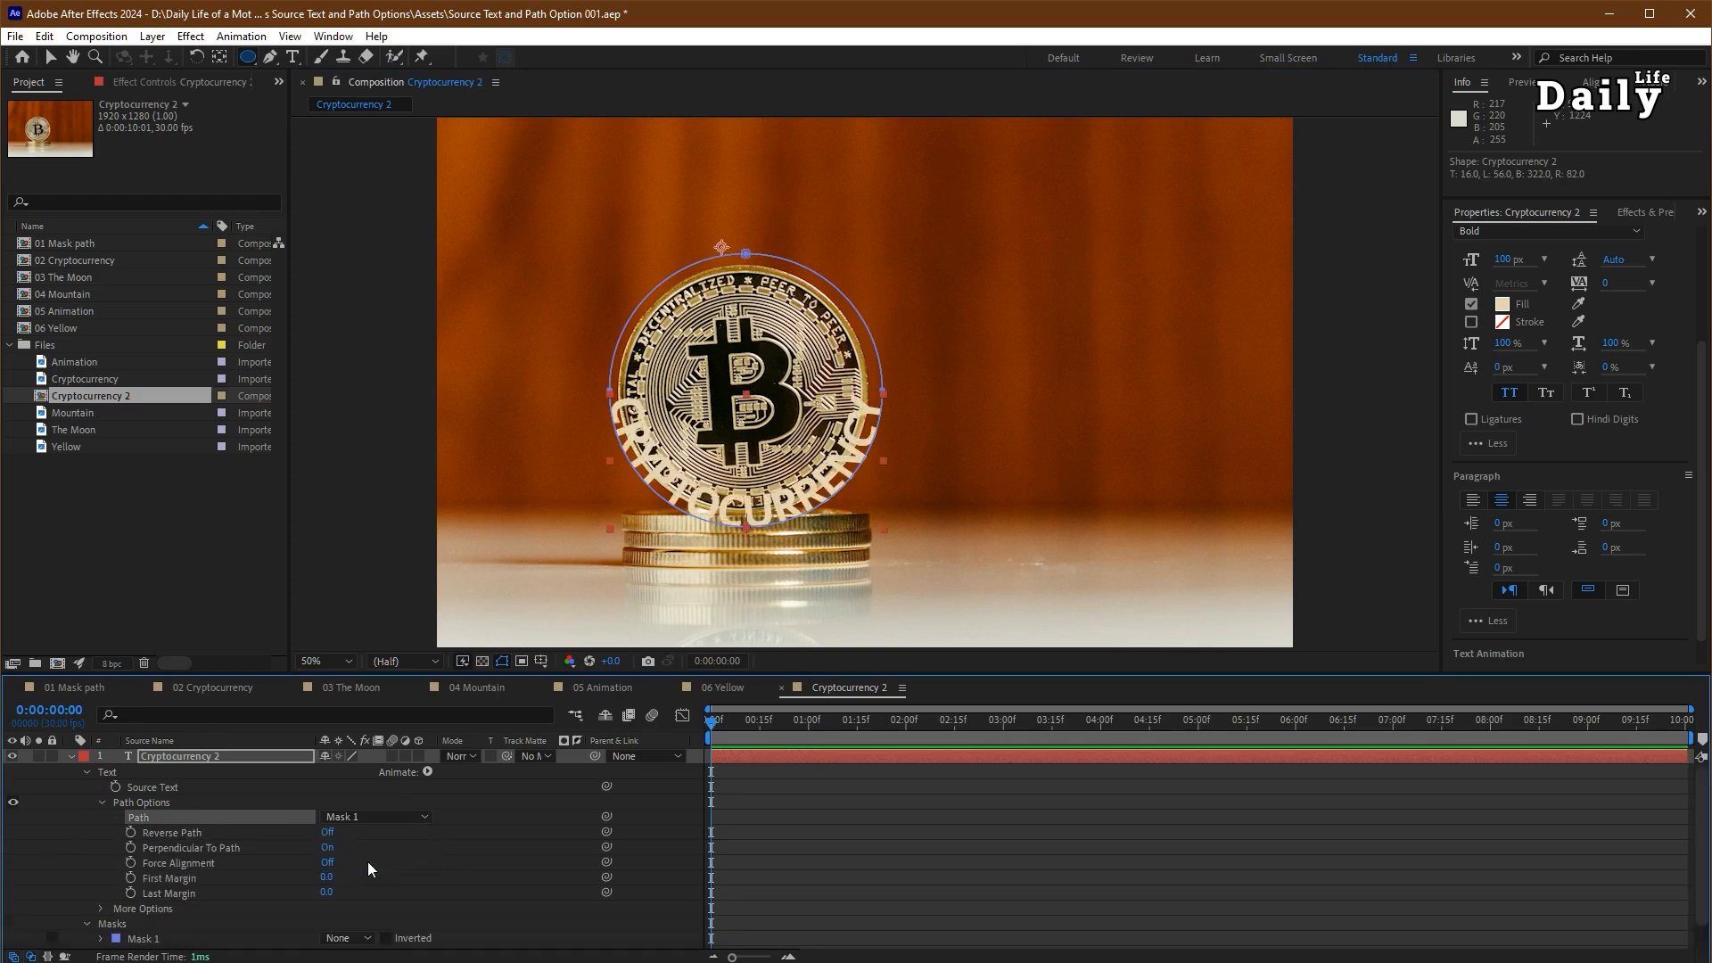
{"action": "left_click", "coordinate": [327, 832]}
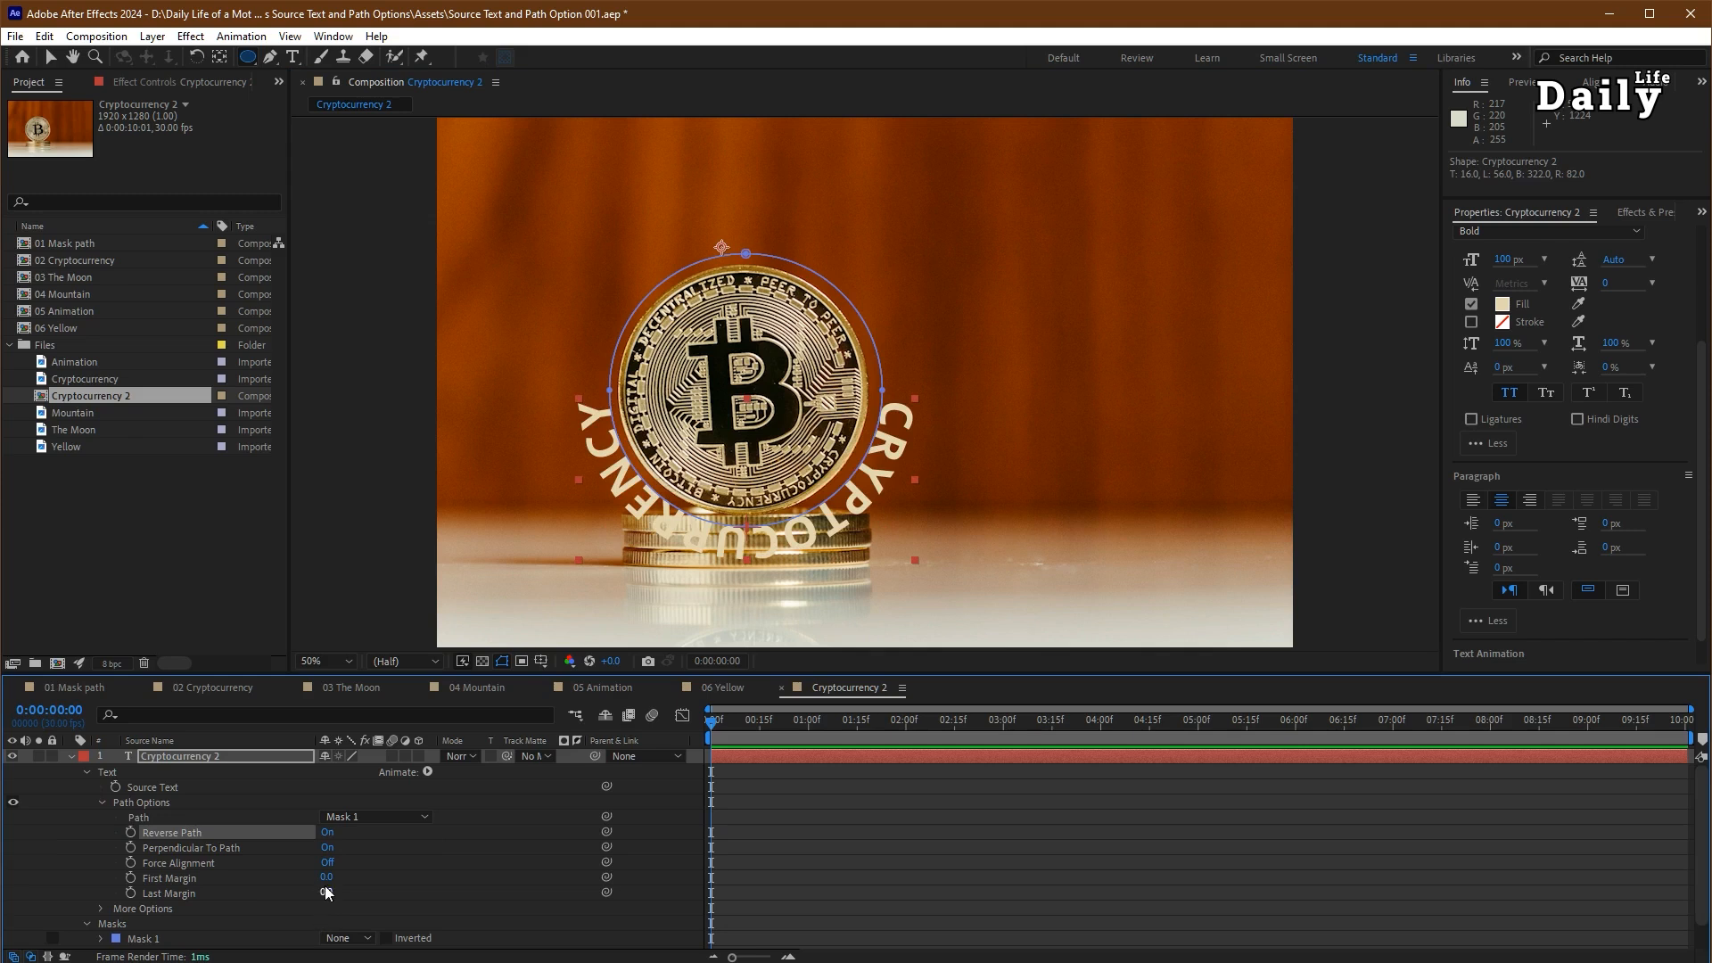
- Adjust the Cryptocurrency text's First Margin so the word arches over the top of the coin, then collapse the layer
{"action": "left_click_drag", "start_coordinate": [325, 881], "coordinate": [1123, 818]}
{"action": "left_click", "coordinate": [68, 842]}
{"action": "left_click", "coordinate": [71, 756]}
{"action": "left_click", "coordinate": [207, 856]}
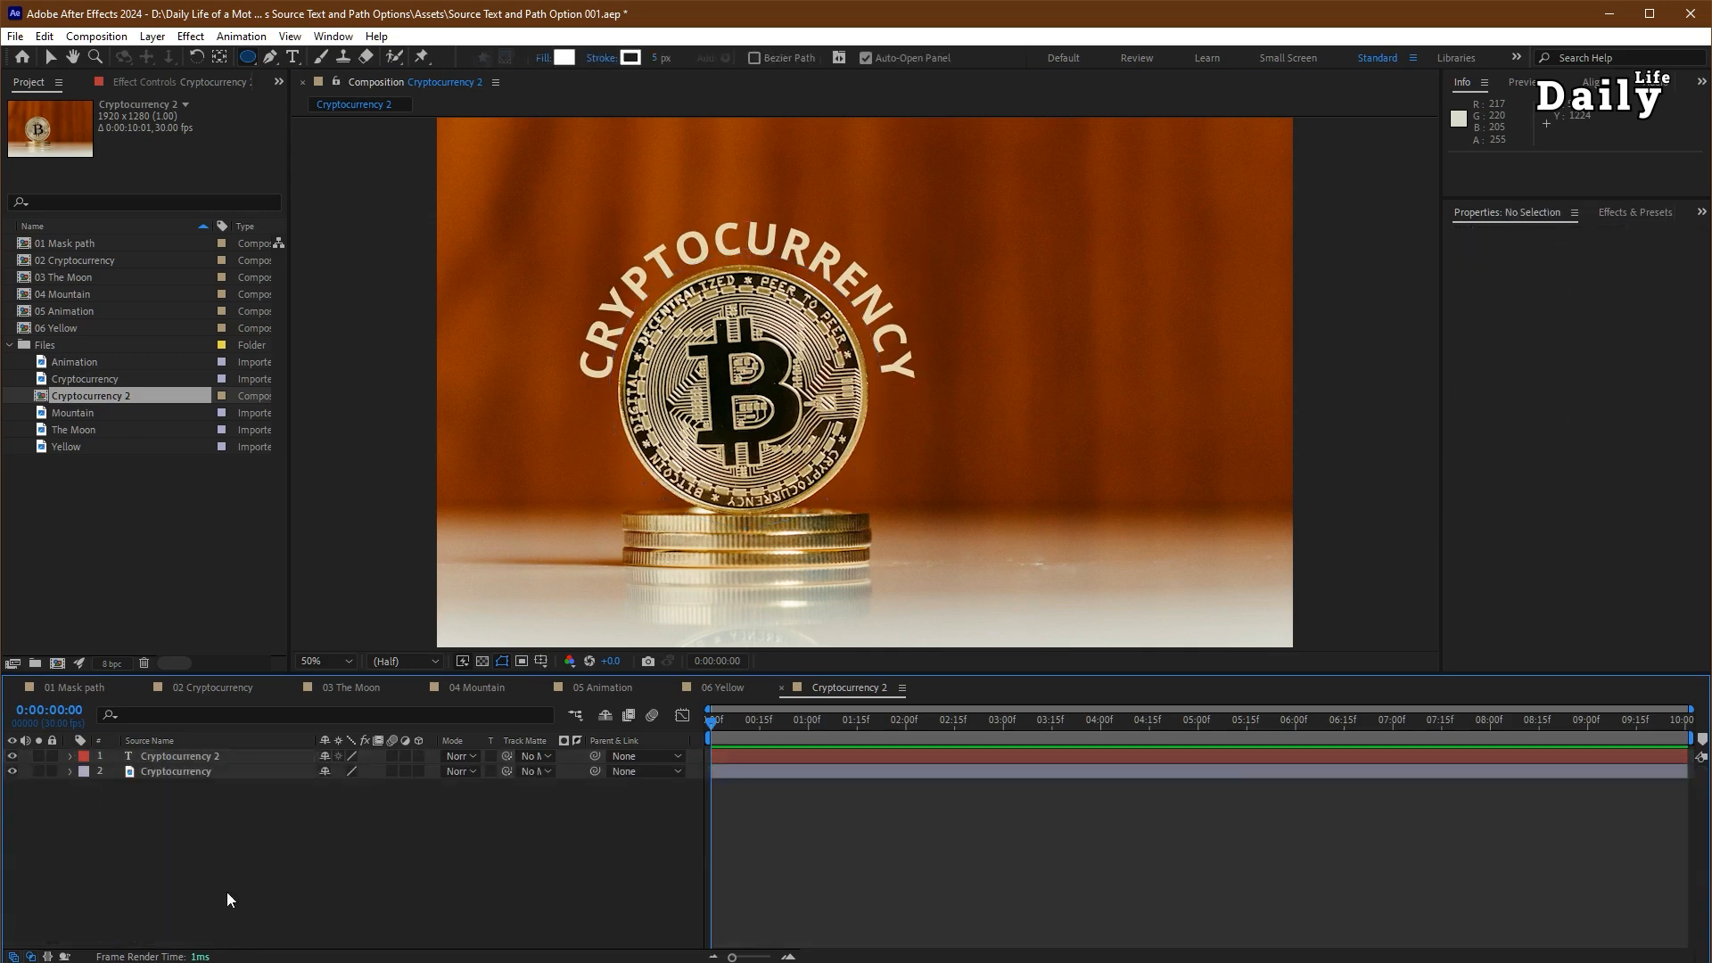
- View the 03 The Moon composition and create a new composition from the The Moon image in the Files folder
{"action": "left_click", "coordinate": [337, 688]}
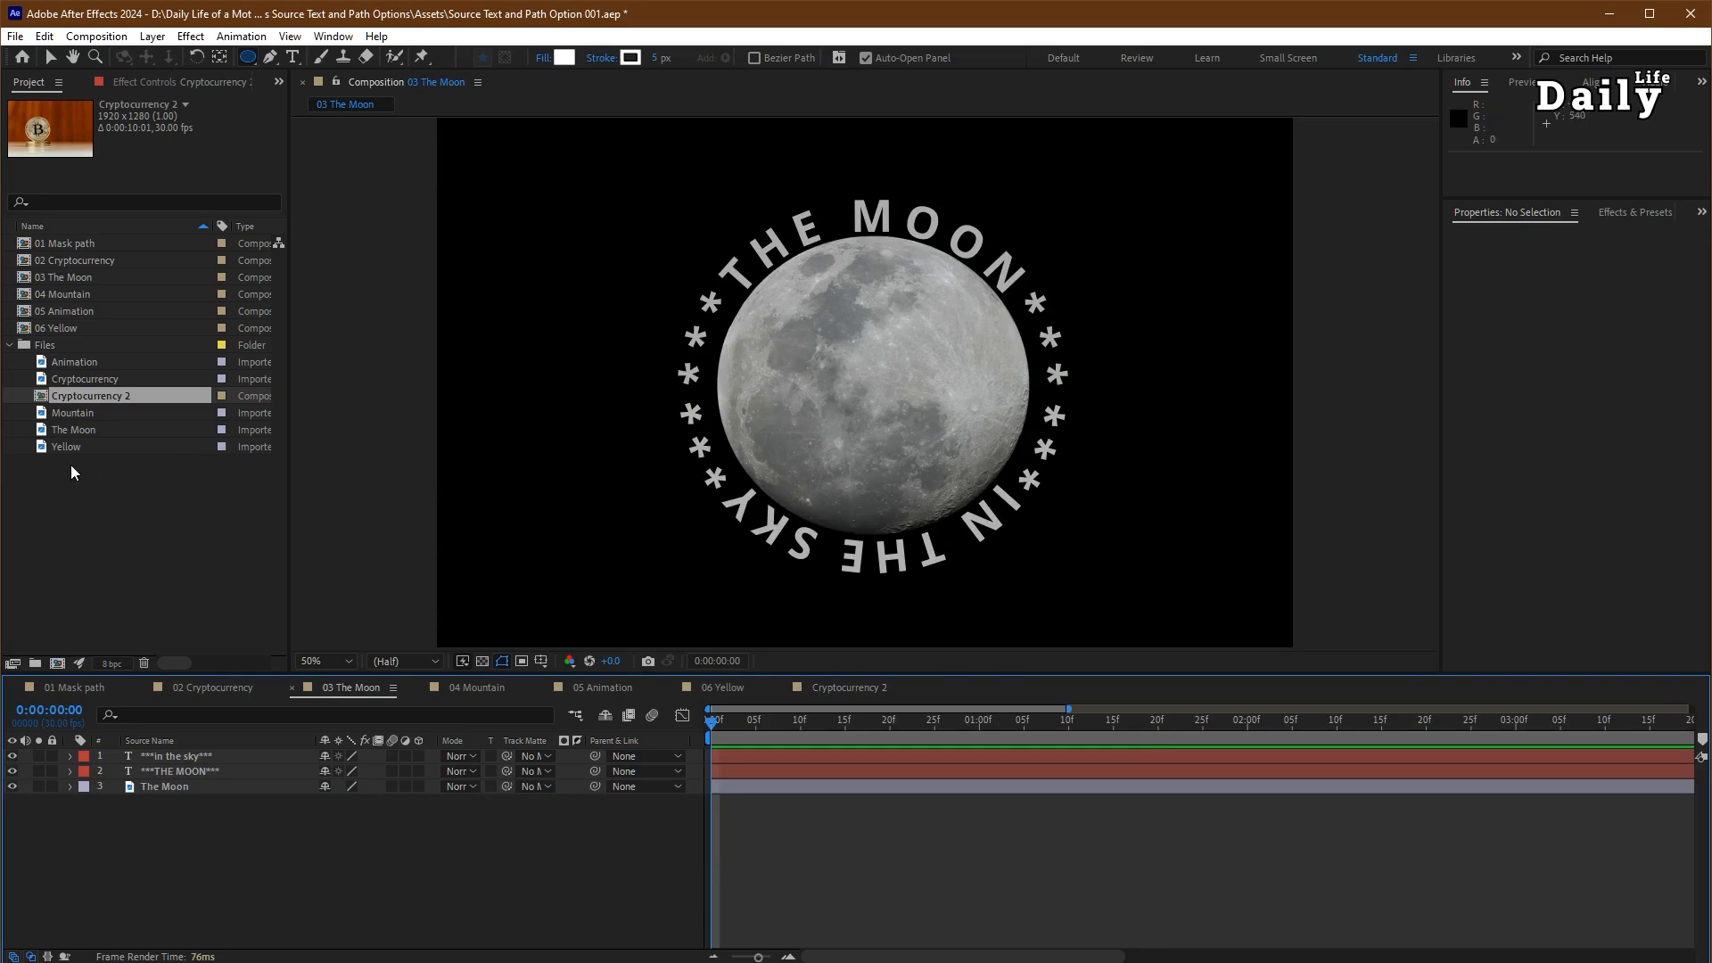
{"action": "left_click", "coordinate": [84, 429]}
{"action": "left_click_drag", "start_coordinate": [77, 429], "coordinate": [57, 665]}
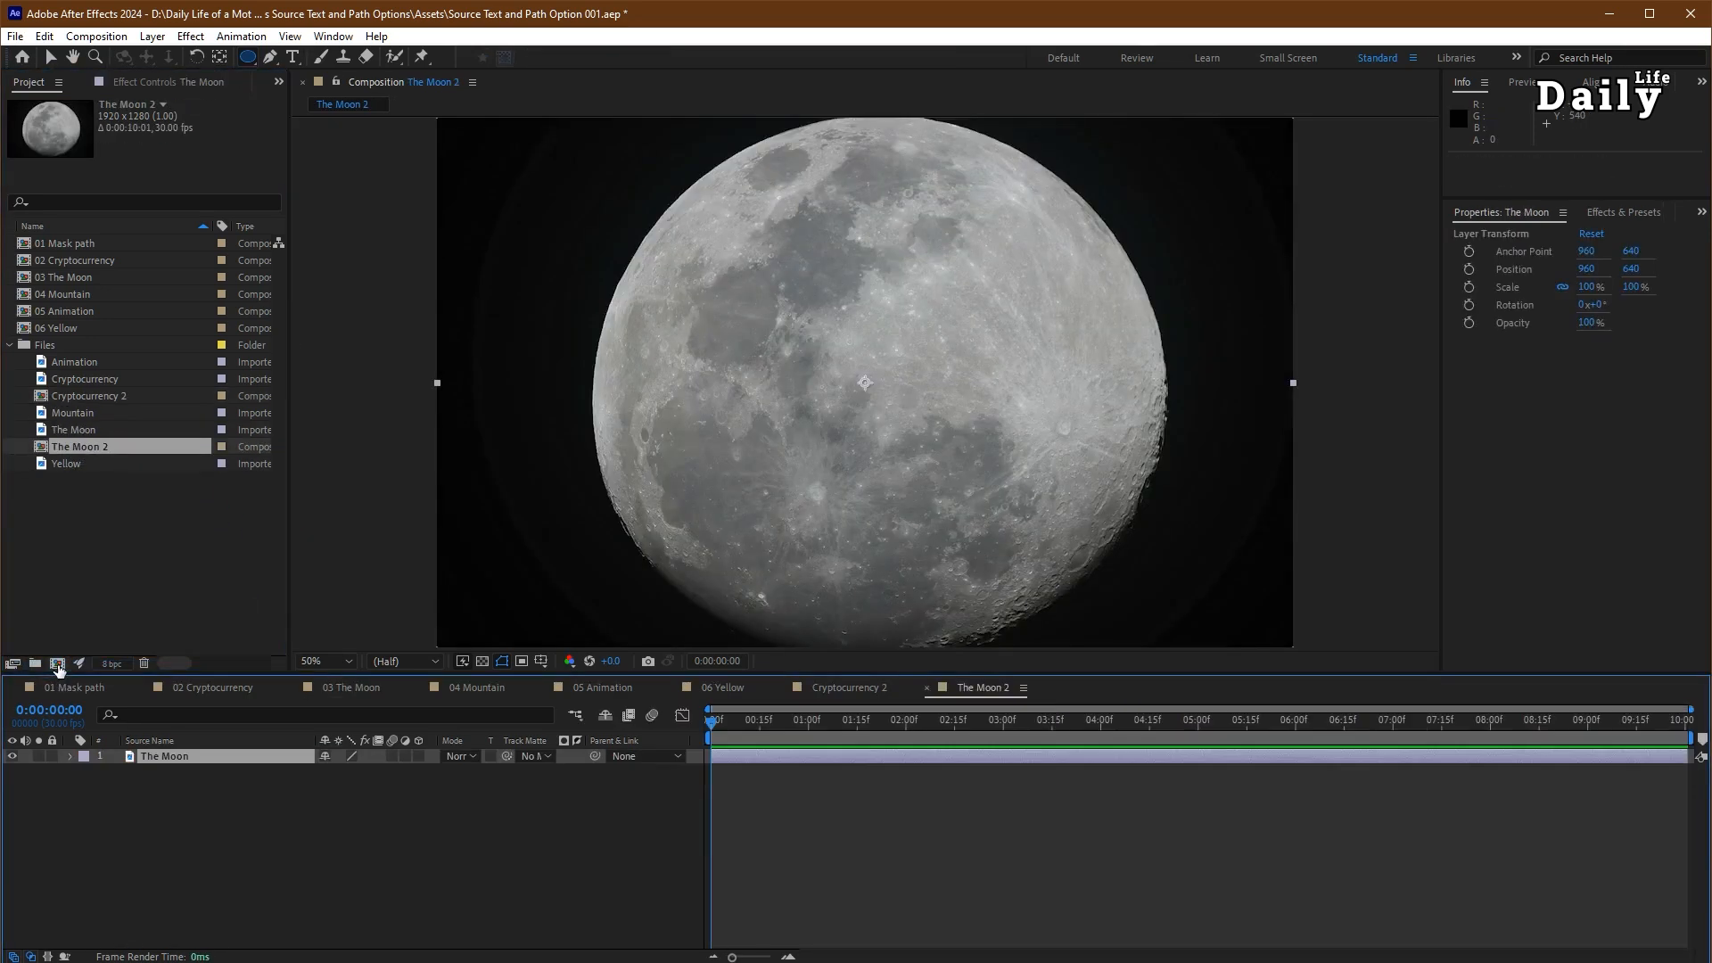
- Mask The Moon image layer with an ellipse that follows the moon's edge
{"action": "key", "text": "comma"}
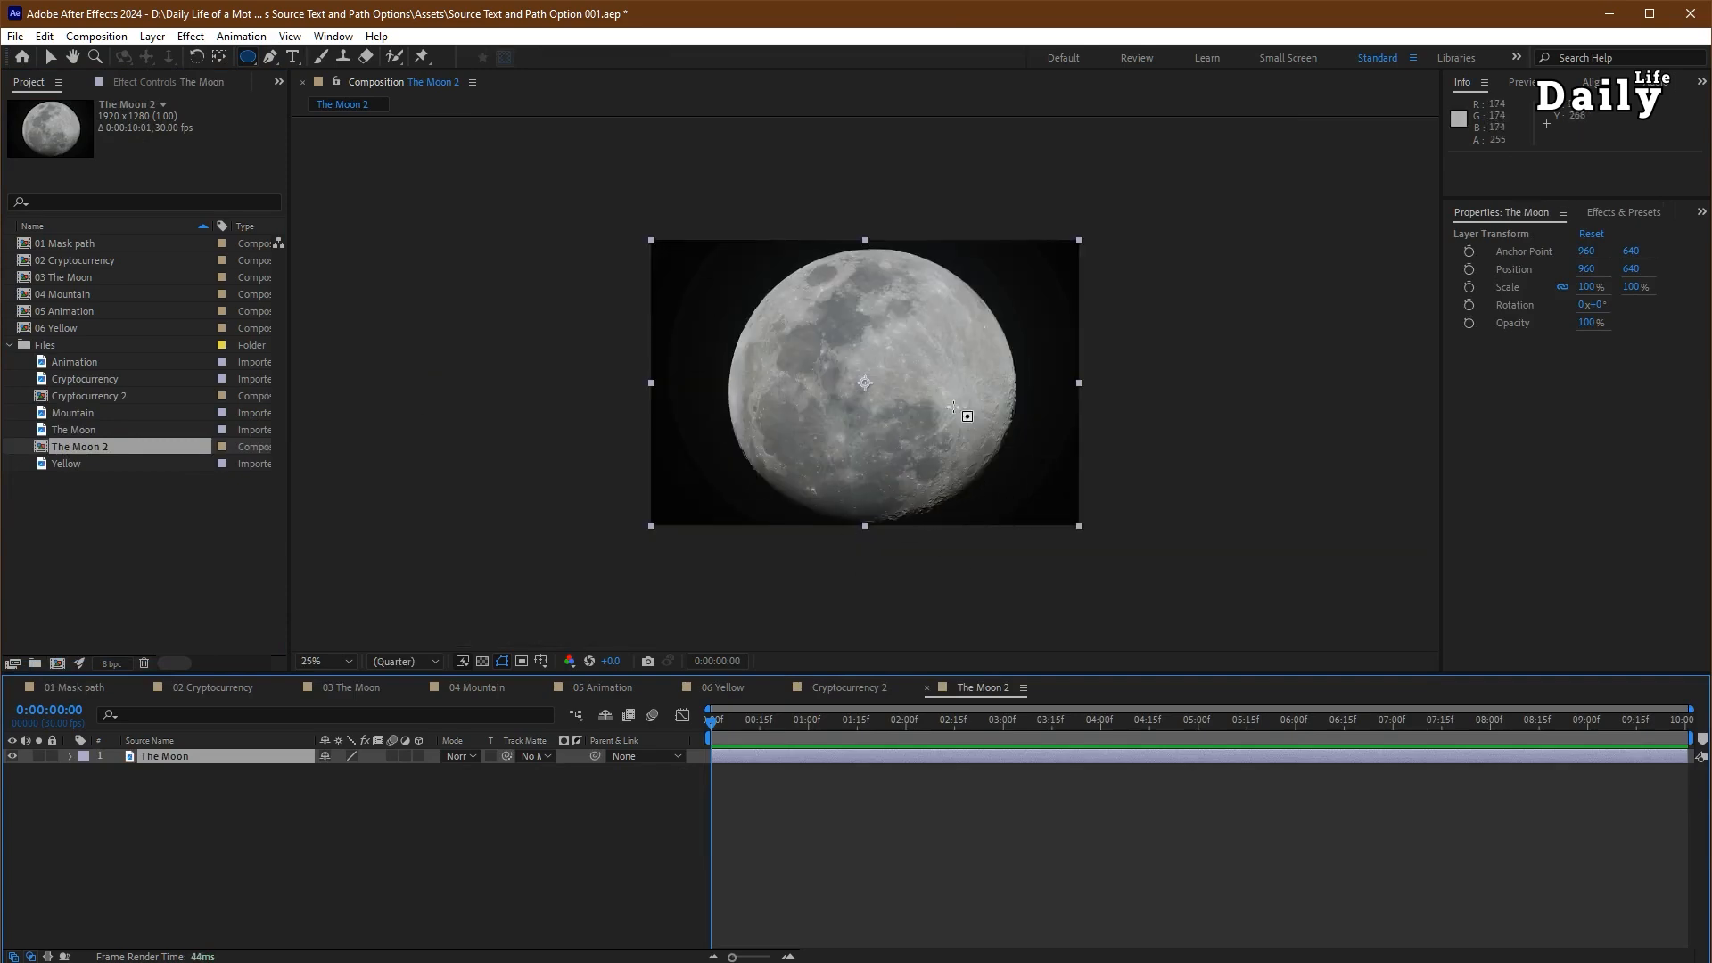
{"action": "left_click", "coordinate": [249, 57]}
{"action": "mouse_move", "coordinate": [878, 386]}
{"action": "left_mouse_down"}
{"action": "mouse_move", "coordinate": [1009, 550]}
{"action": "mouse_move", "coordinate": [972, 529]}
{"action": "mouse_move", "coordinate": [1015, 522]}
{"action": "left_mouse_up"}
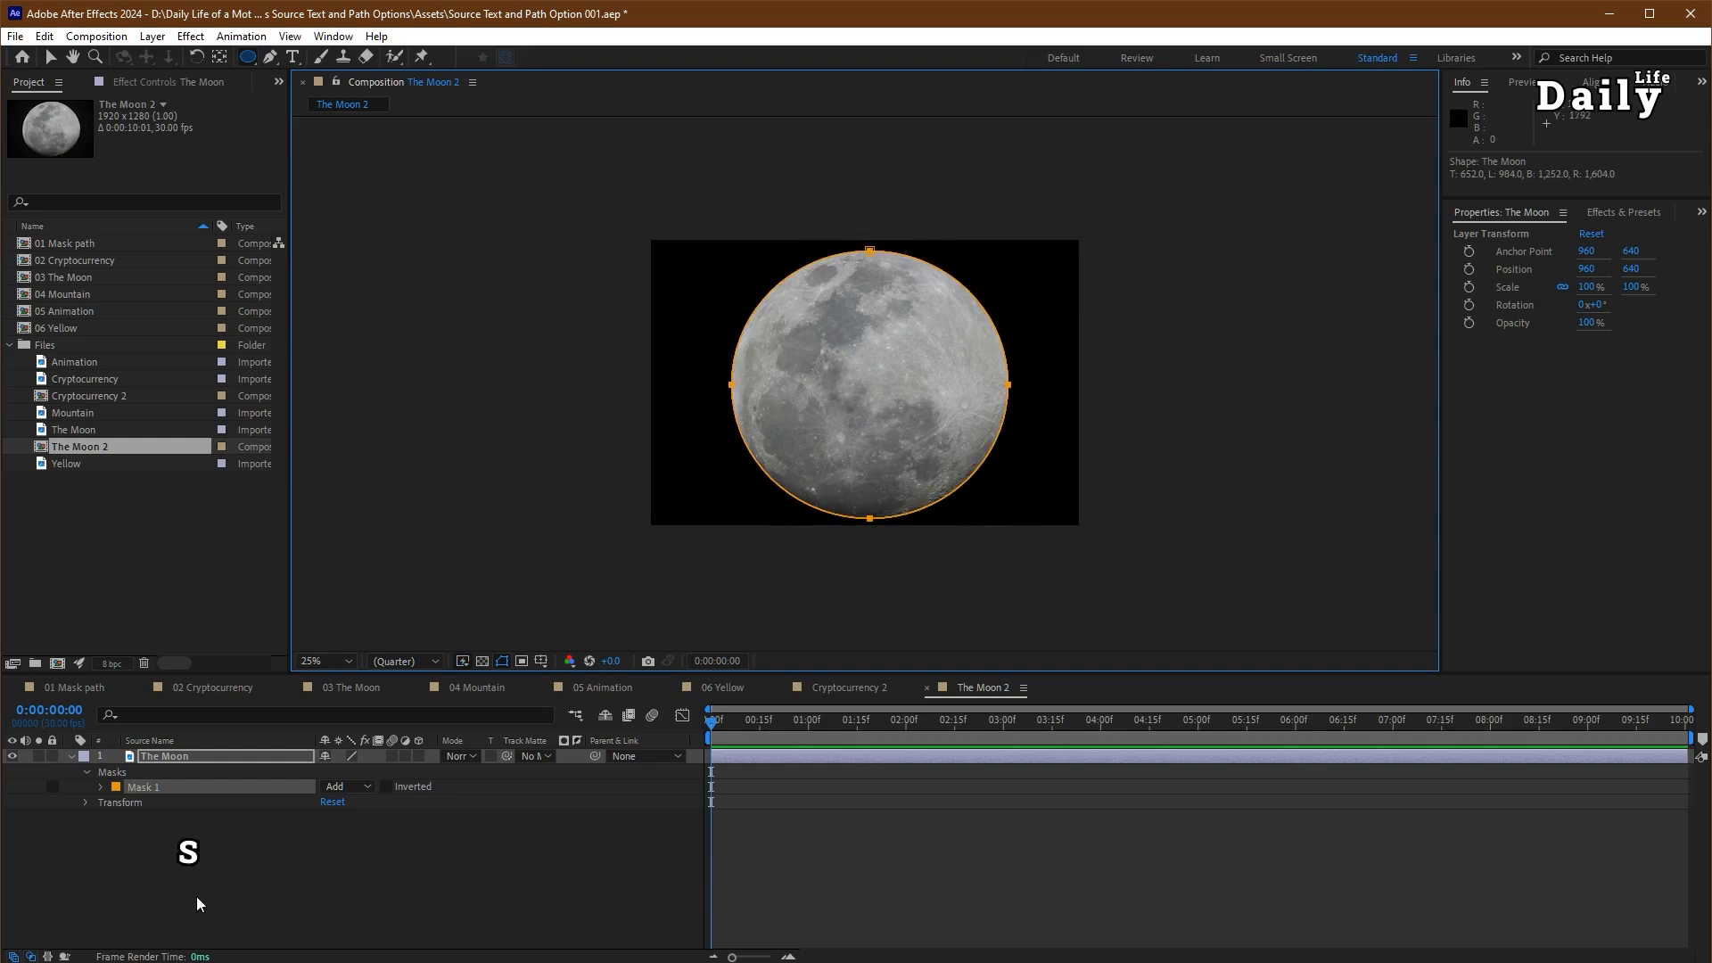
- Scale the masked moon layer down to 50%
{"action": "key", "text": "s"}
{"action": "left_click_drag", "start_coordinate": [344, 773], "coordinate": [303, 781]}
{"action": "left_click", "coordinate": [848, 642]}
{"action": "scroll", "coordinate": [845, 638], "scroll_direction": "up", "scroll_amount": 2}
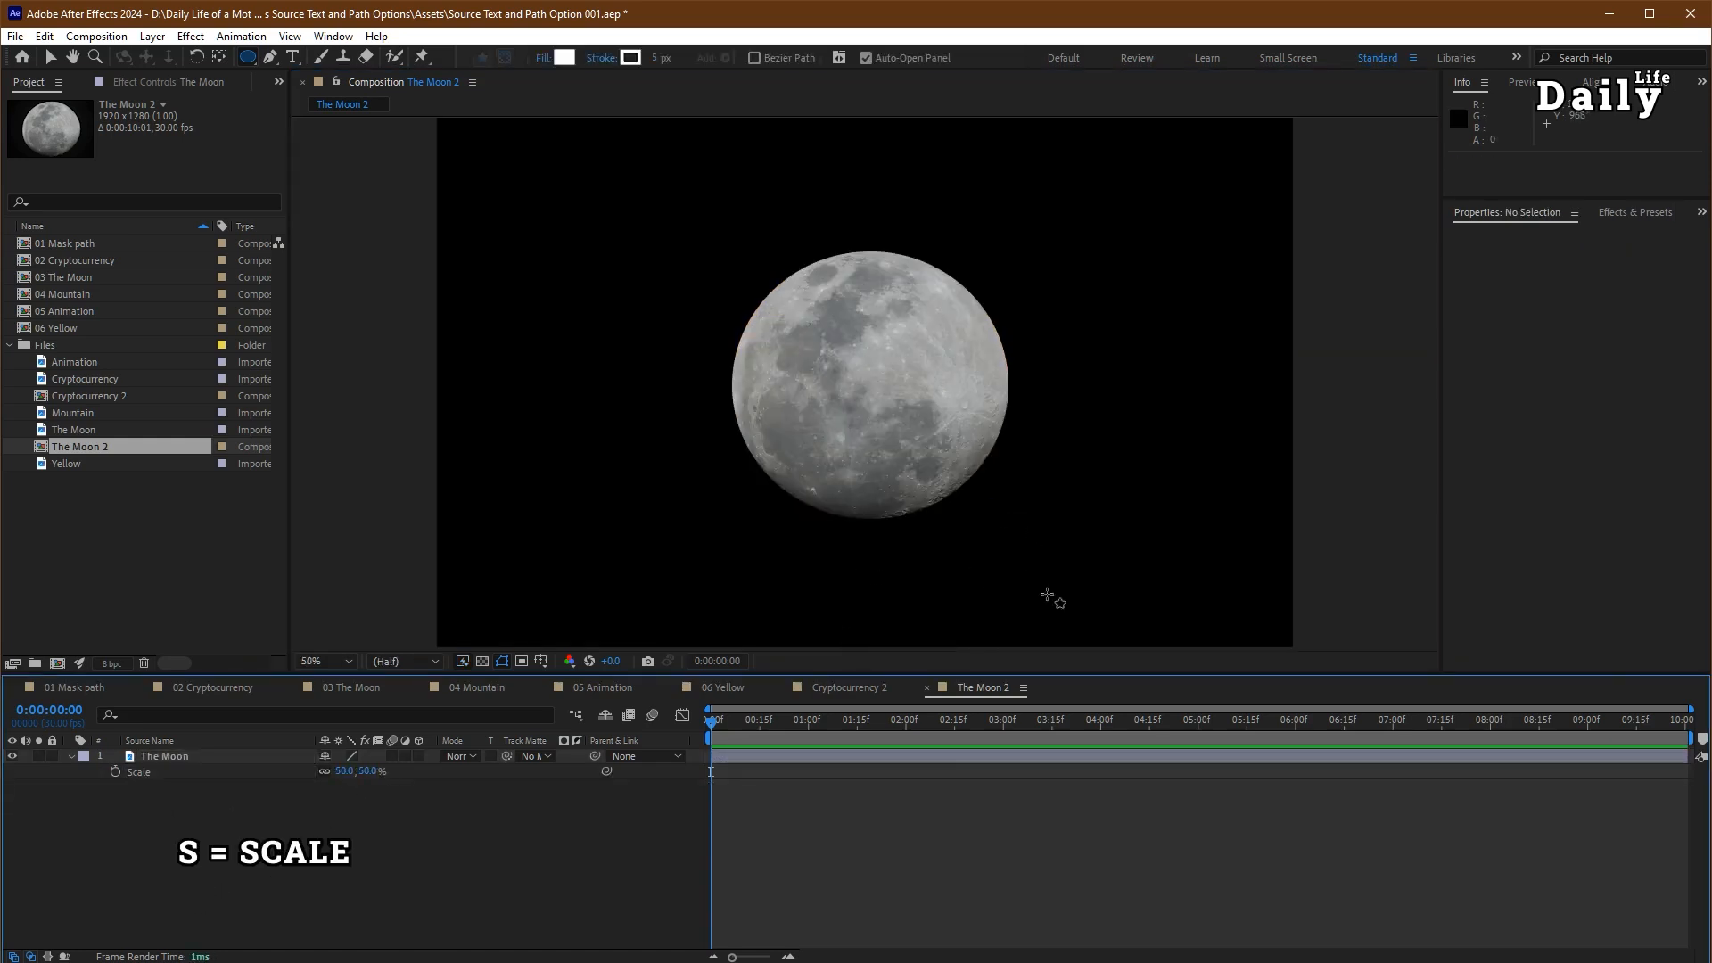
- Add a text layer reading "The Moon" and position it above the moon
{"action": "key", "text": "ctrl+t"}
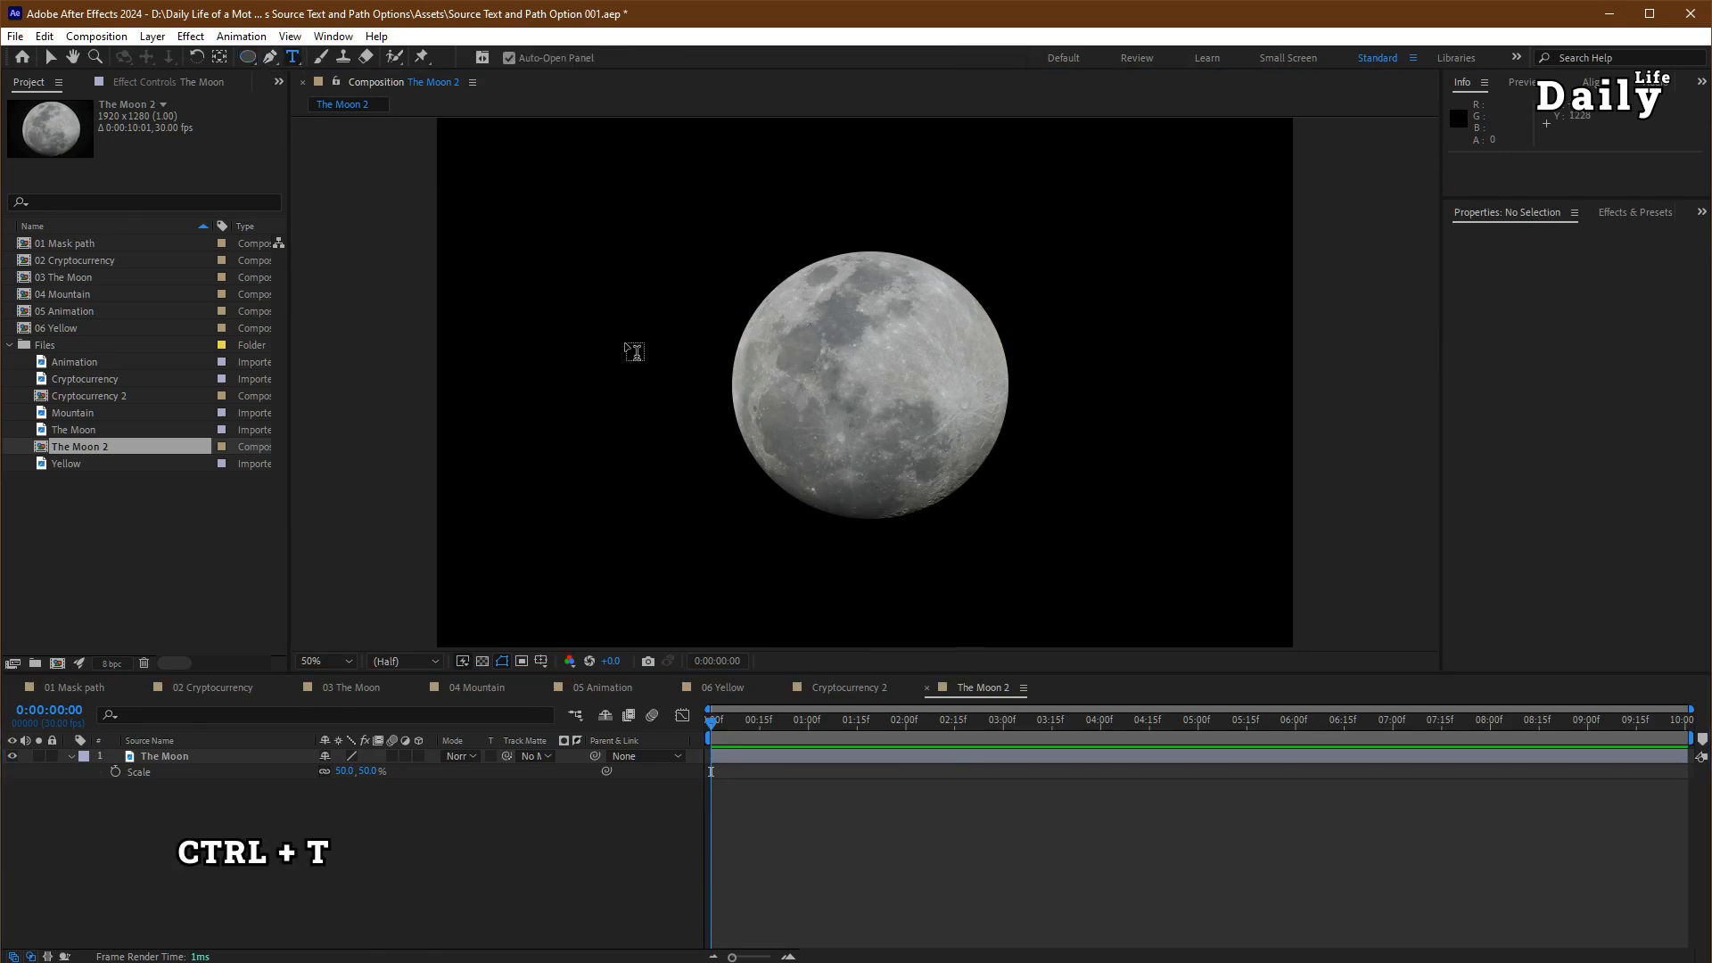
{"action": "left_click", "coordinate": [758, 182]}
{"action": "type", "text": "Thew"}
{"action": "key", "text": "BackSpace"}
{"action": "type", "text": "Moon"}
{"action": "left_click_drag", "start_coordinate": [929, 475], "coordinate": [1082, 510]}
- Fill the The Moon text with the grey B2B4B3 sampled from the moon's surface
{"action": "left_click", "coordinate": [1502, 304]}
{"action": "left_click", "coordinate": [1180, 567]}
{"action": "left_click", "coordinate": [968, 387]}
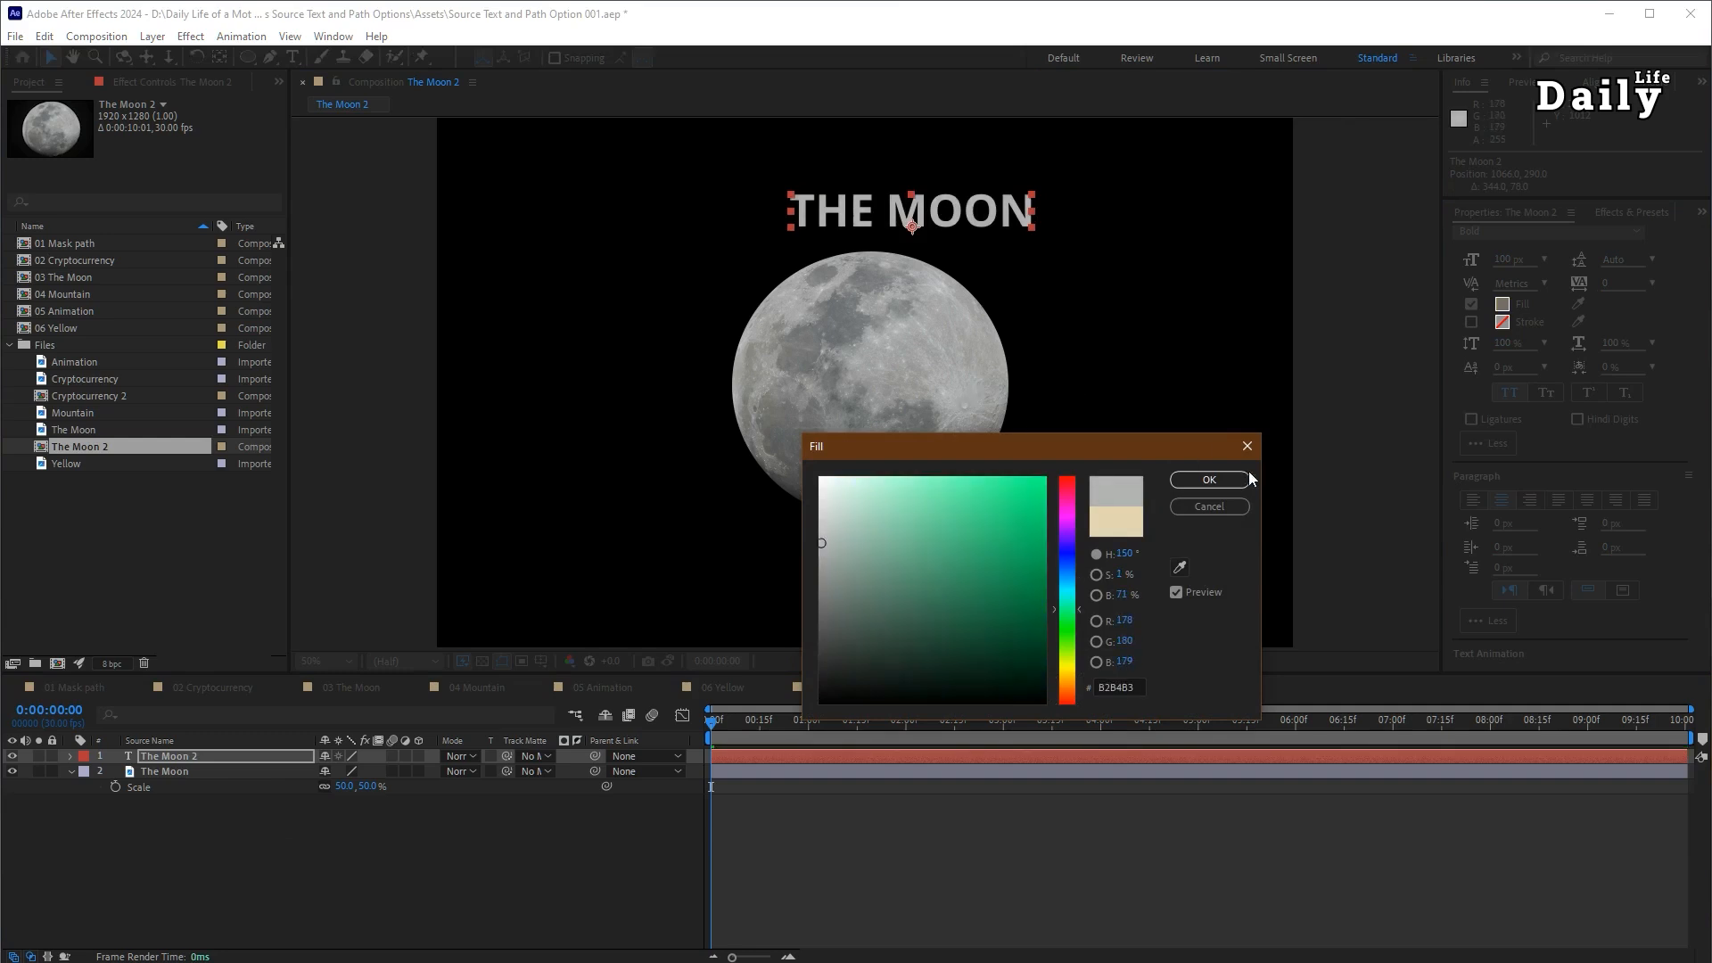
{"action": "left_click", "coordinate": [1209, 480]}
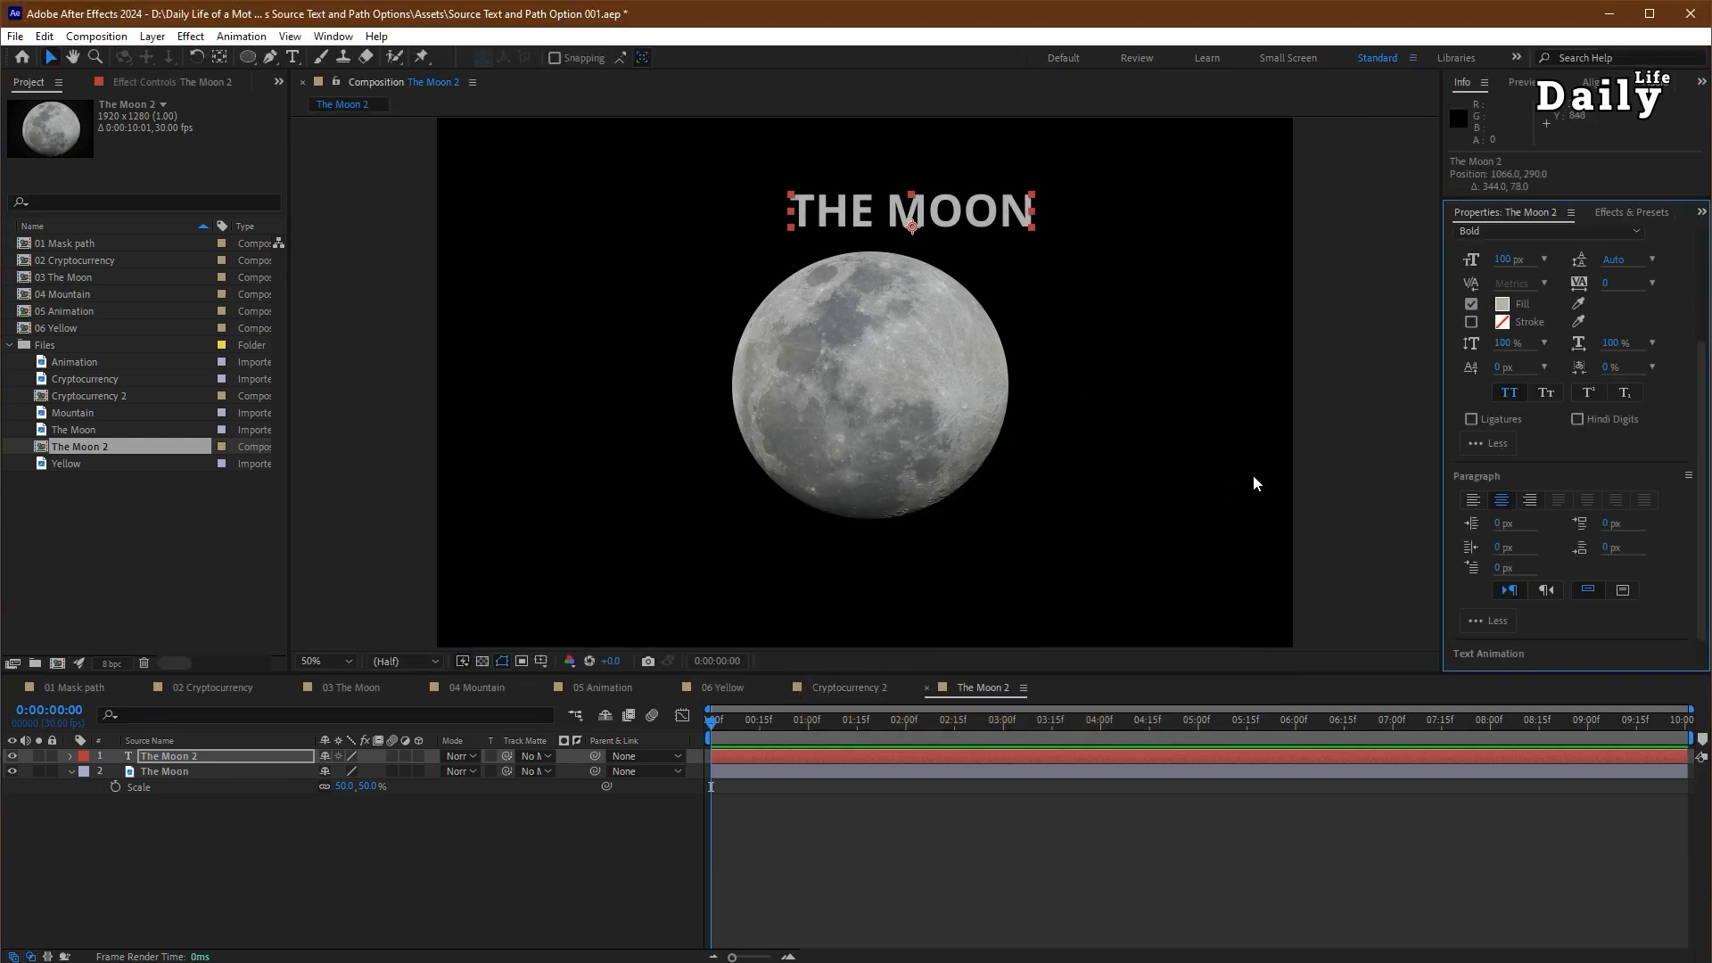
- Draw a circular mask on the The Moon text layer, slightly larger than the moon
{"action": "left_click", "coordinate": [247, 63]}
{"action": "left_click", "coordinate": [206, 762]}
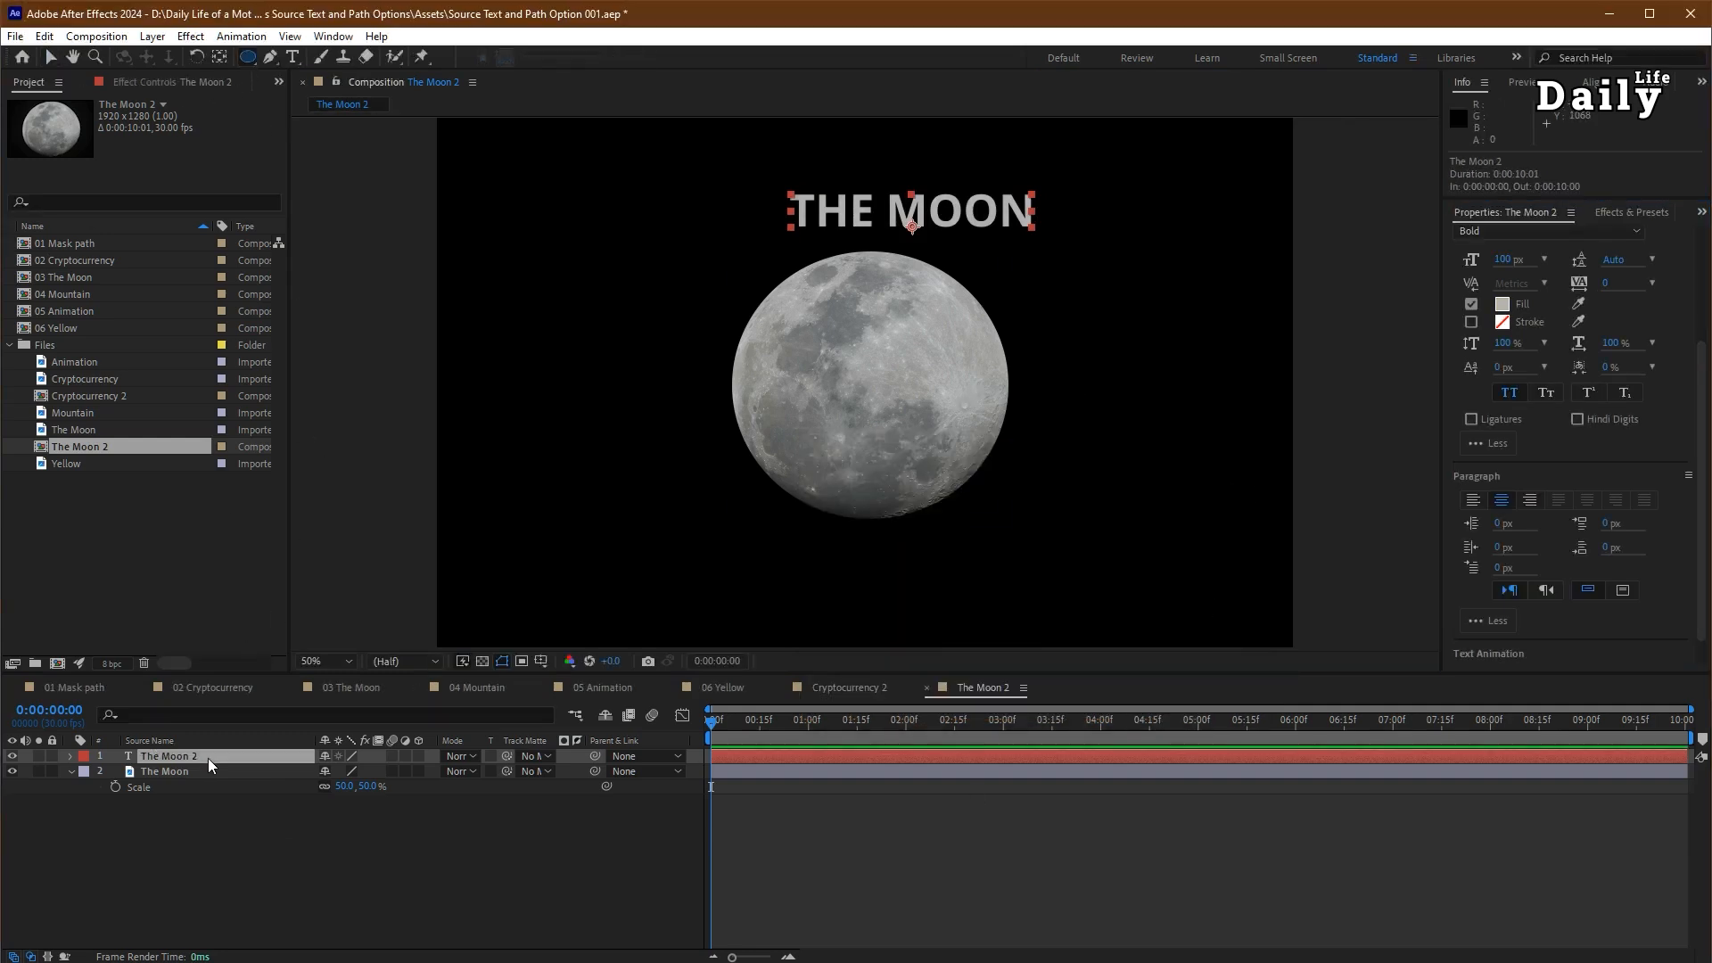
{"action": "left_click_drag", "start_coordinate": [879, 392], "coordinate": [1019, 247]}
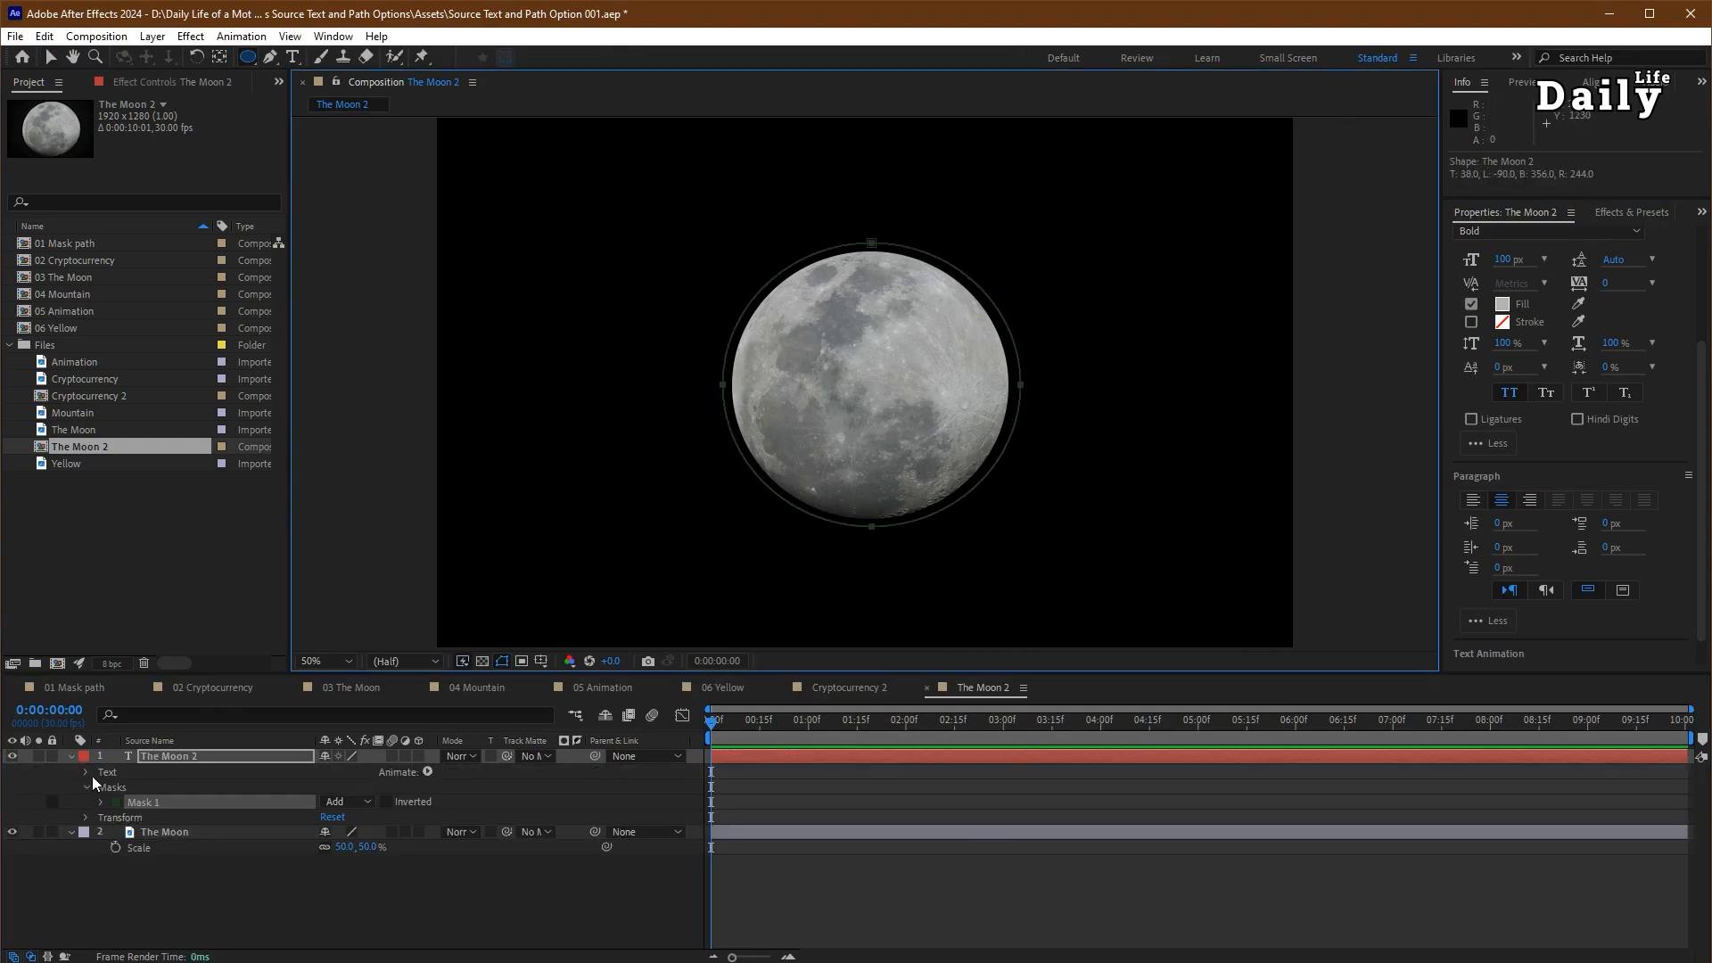
- Set the The Moon text's path to Mask 1 and turn on Reverse Path
{"action": "left_click", "coordinate": [93, 776]}
{"action": "left_click", "coordinate": [86, 772]}
{"action": "left_click", "coordinate": [104, 801]}
{"action": "left_click", "coordinate": [100, 802]}
{"action": "left_click", "coordinate": [383, 817]}
{"action": "left_click", "coordinate": [371, 860]}
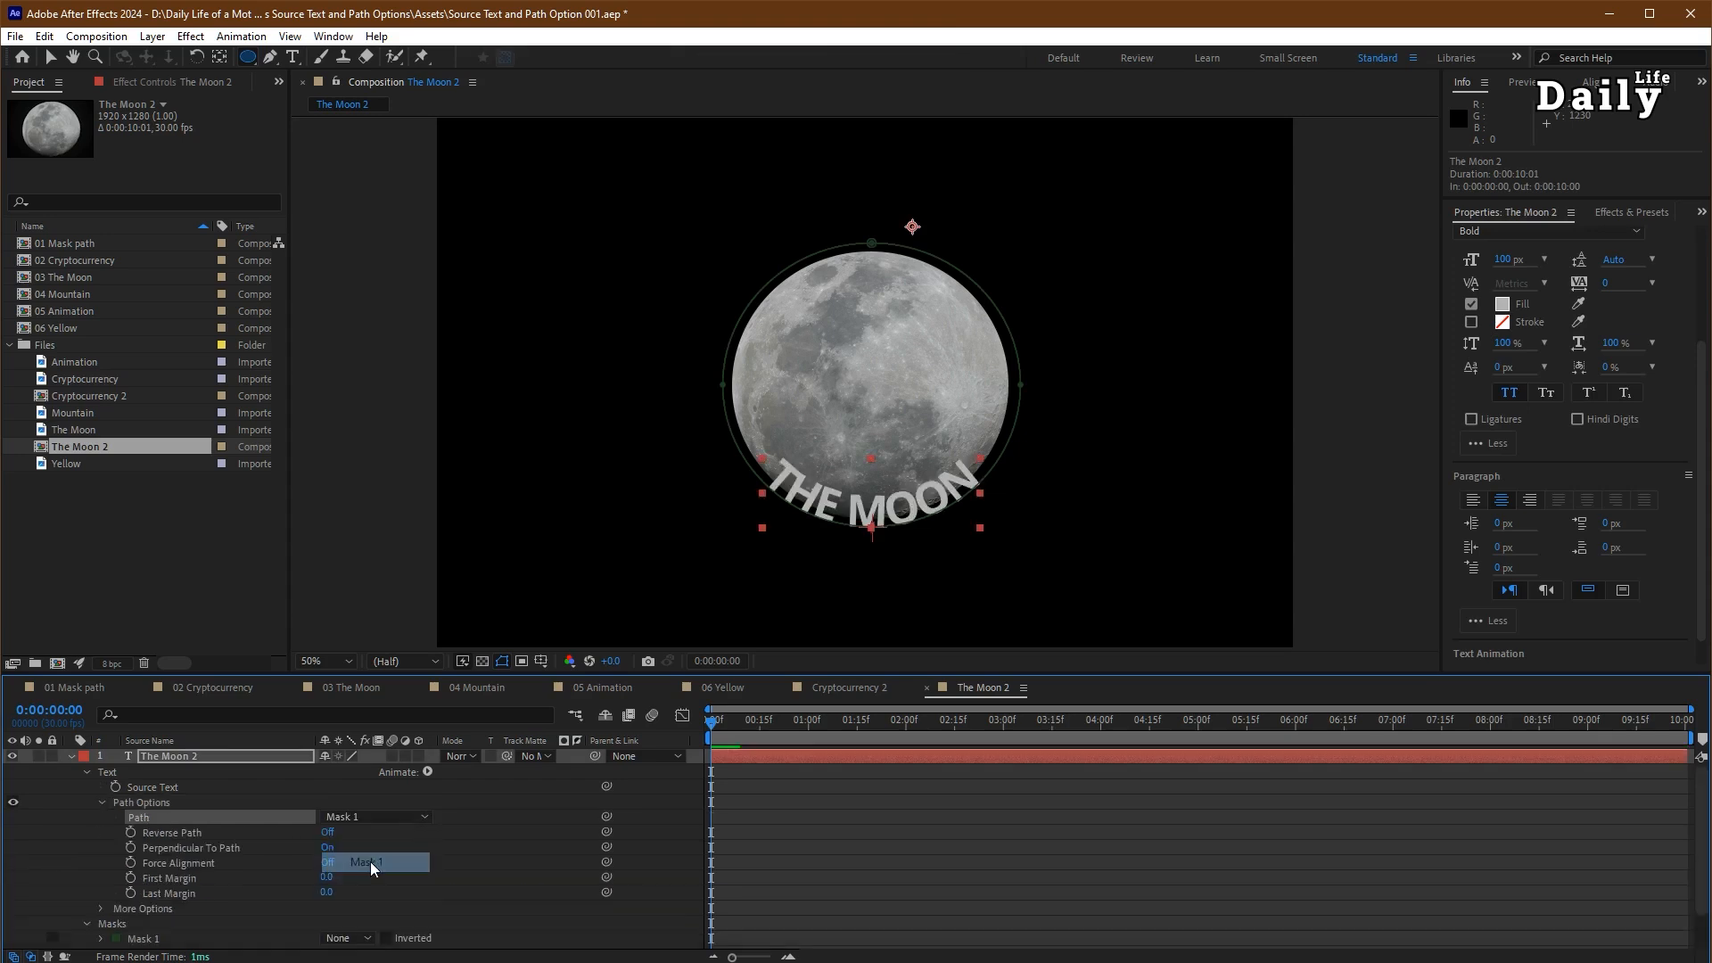
{"action": "left_click", "coordinate": [326, 833]}
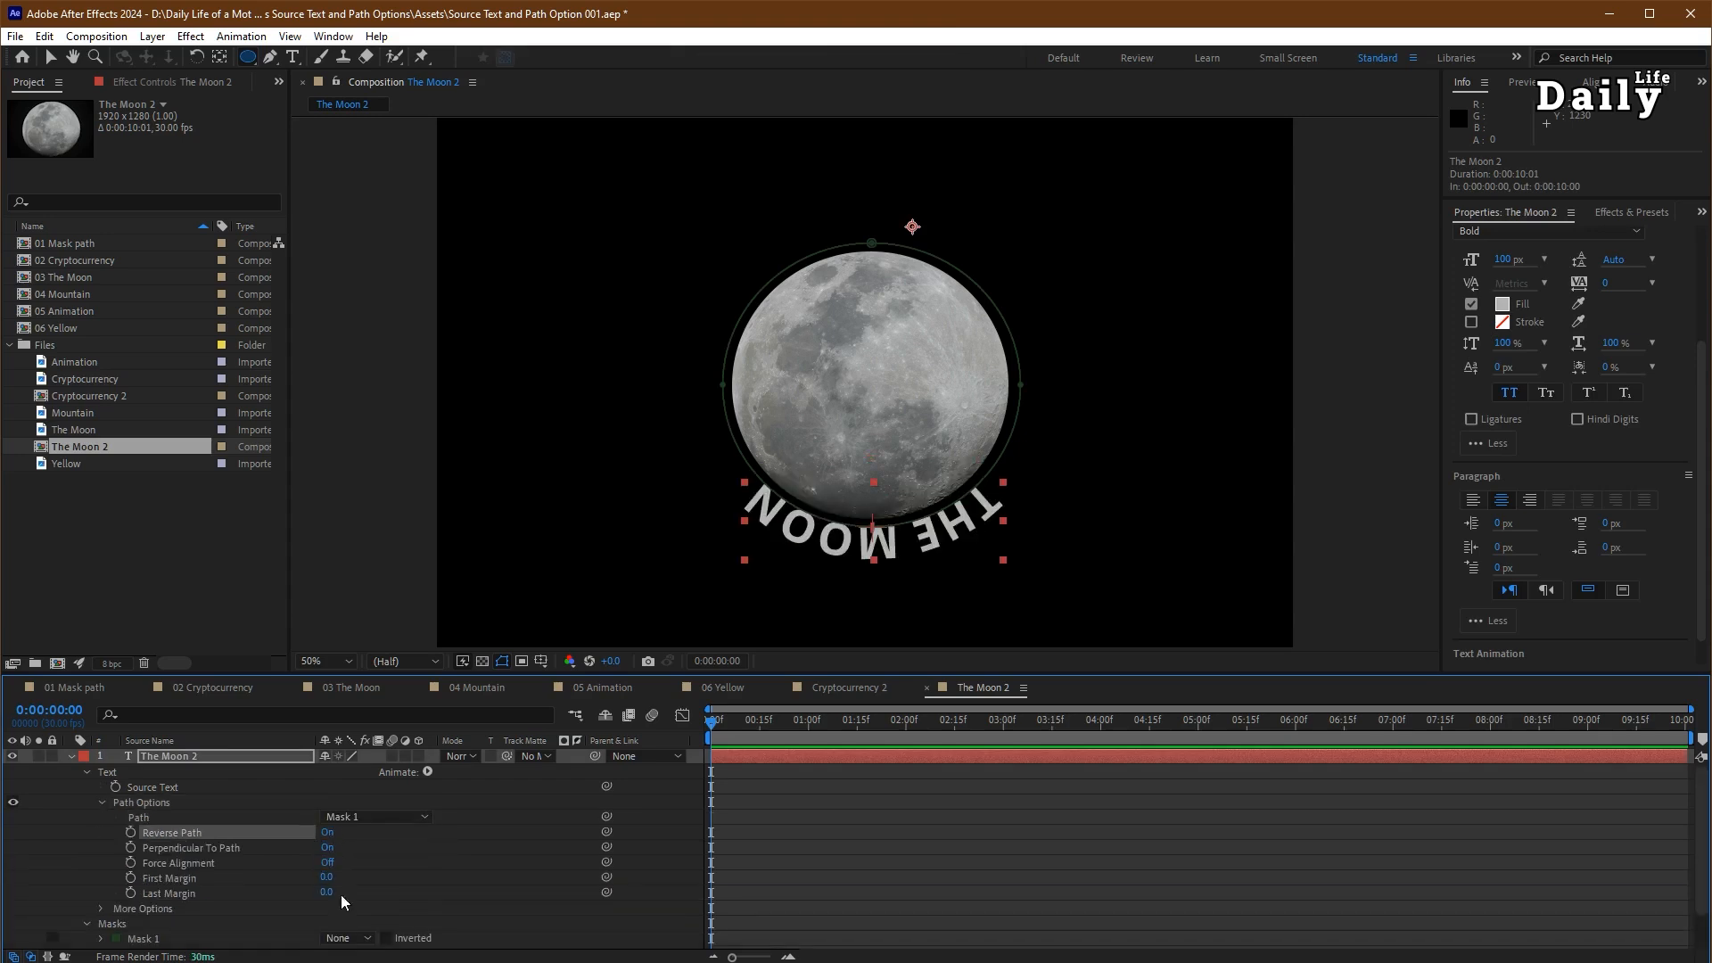
- Add three asterisks before and after the words so the text reads "***The Moon***"
{"action": "double_click", "coordinate": [906, 535]}
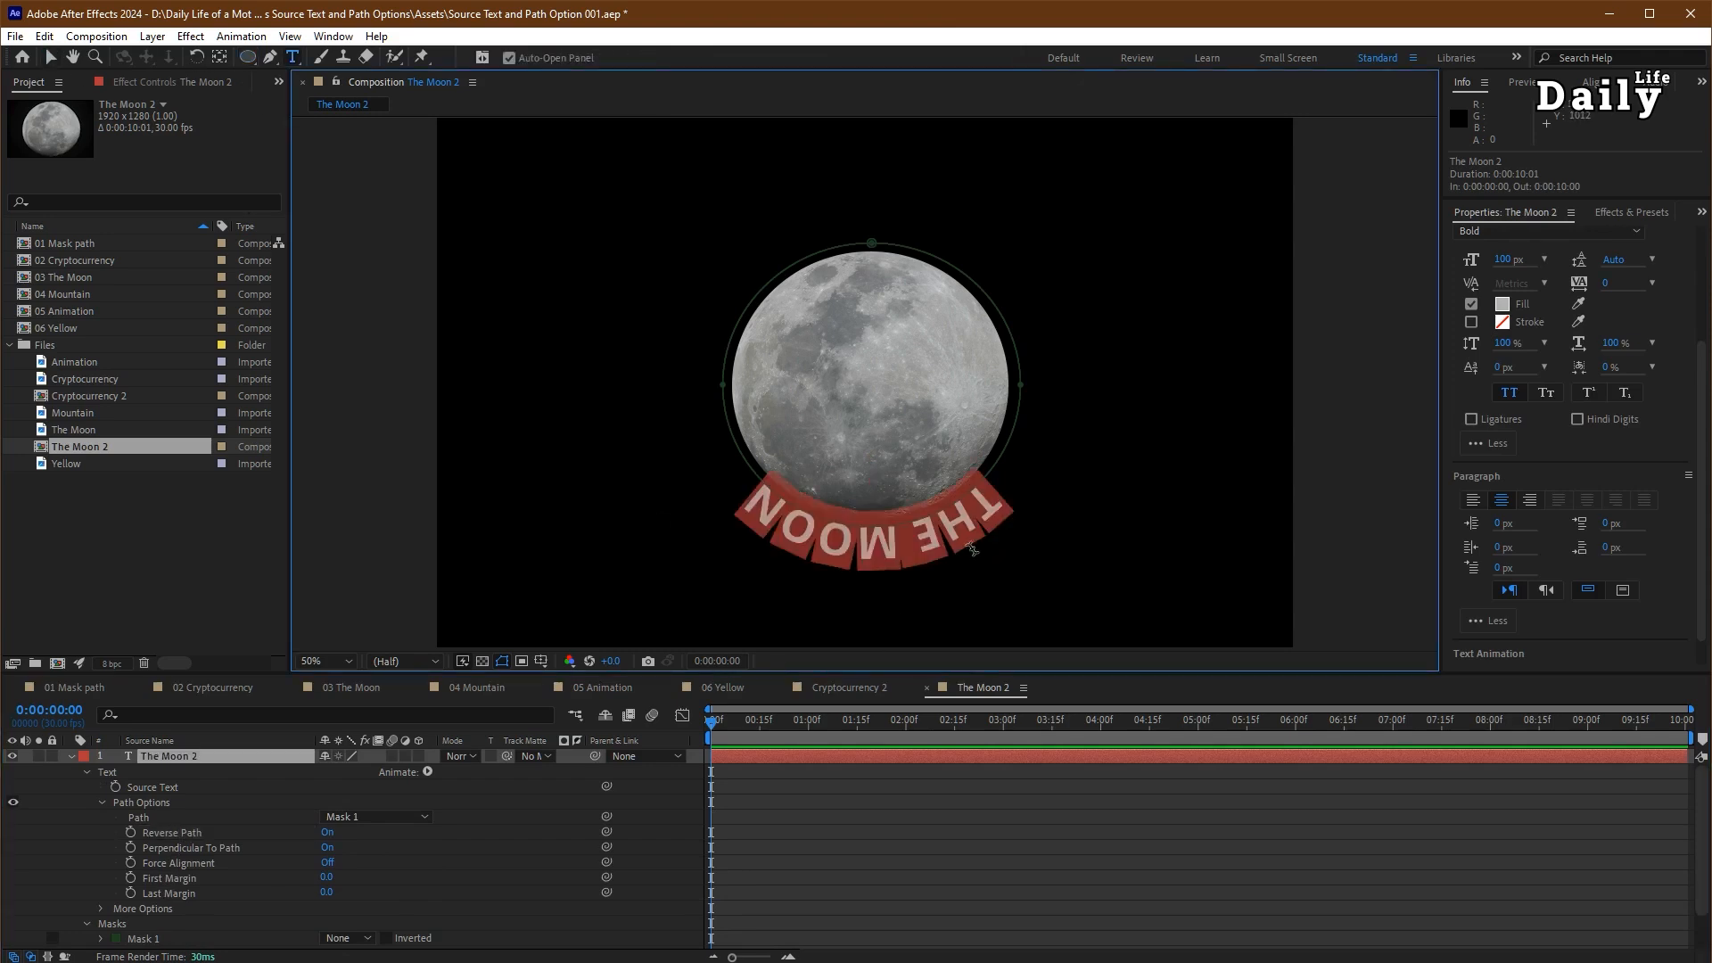
{"action": "key", "text": "Home"}
{"action": "type", "text": "***"}
{"action": "key", "text": "End"}
{"action": "type", "text": "***"}
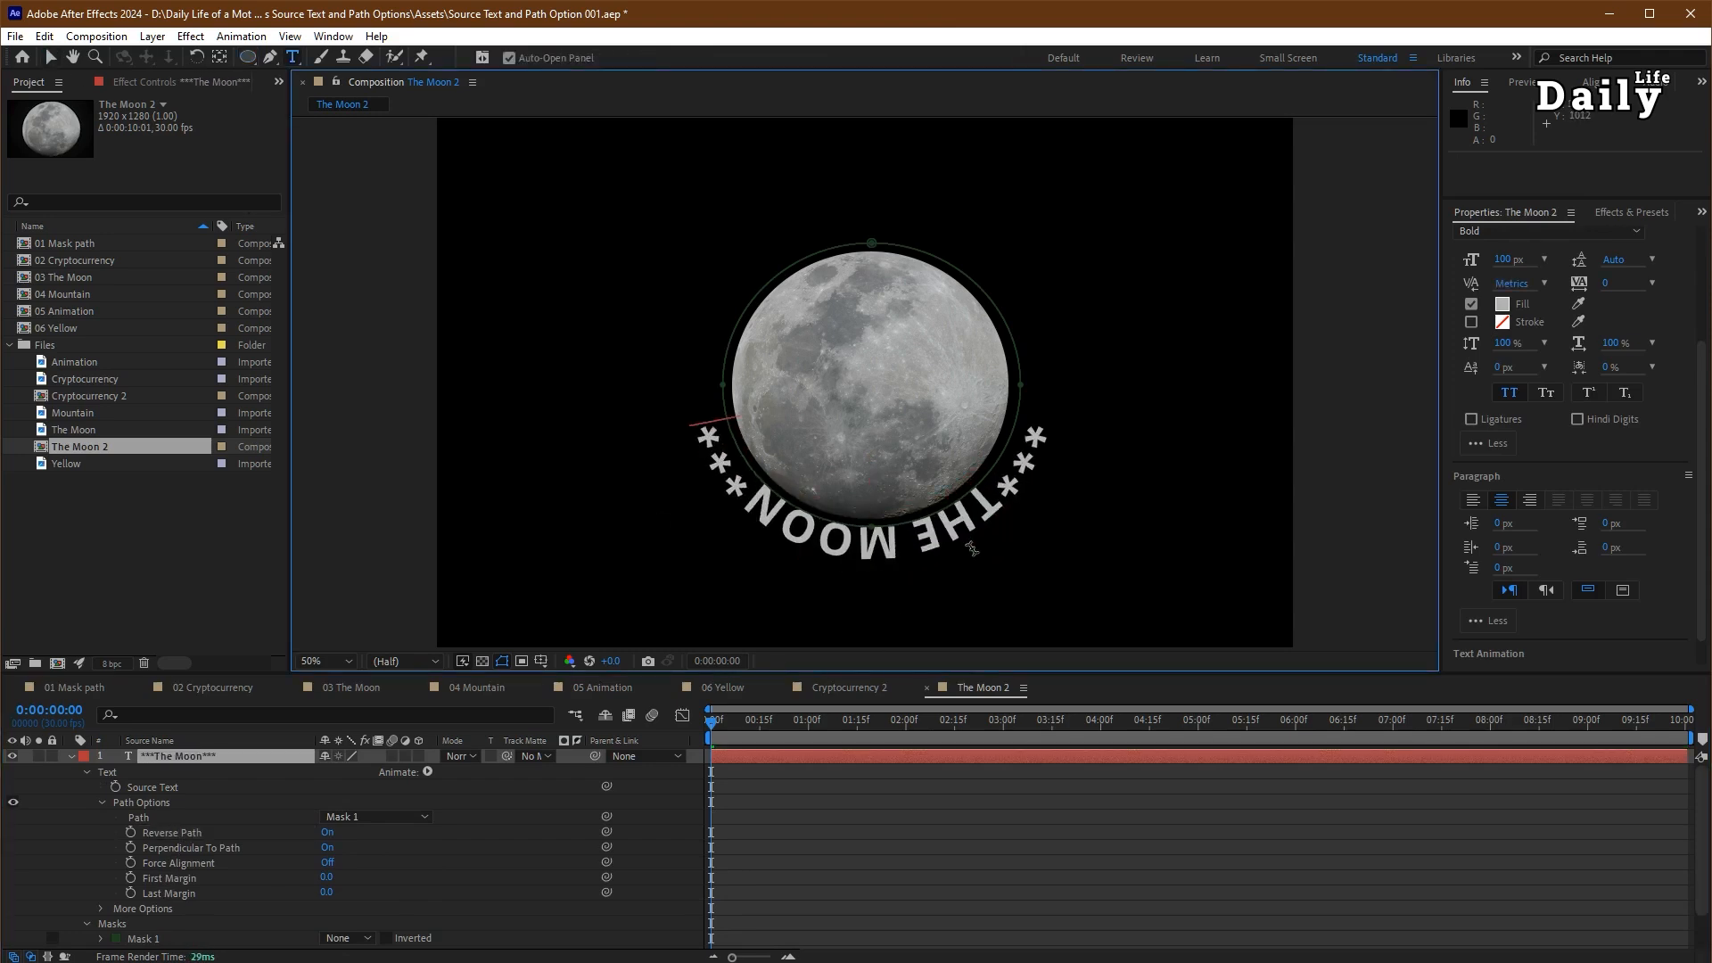
- Turn on Force Alignment for the moon text and set First Margin to 1536 and Last Margin to 510
{"action": "left_click_drag", "start_coordinate": [324, 878], "coordinate": [321, 959]}
{"action": "left_click", "coordinate": [329, 864]}
{"action": "left_click_drag", "start_coordinate": [330, 878], "coordinate": [721, 812]}
{"action": "left_click_drag", "start_coordinate": [330, 898], "coordinate": [781, 889]}
- Duplicate the ***The Moon*** layer, hide the original and change the copy's text to "***in the sky***"
{"action": "left_click", "coordinate": [206, 756]}
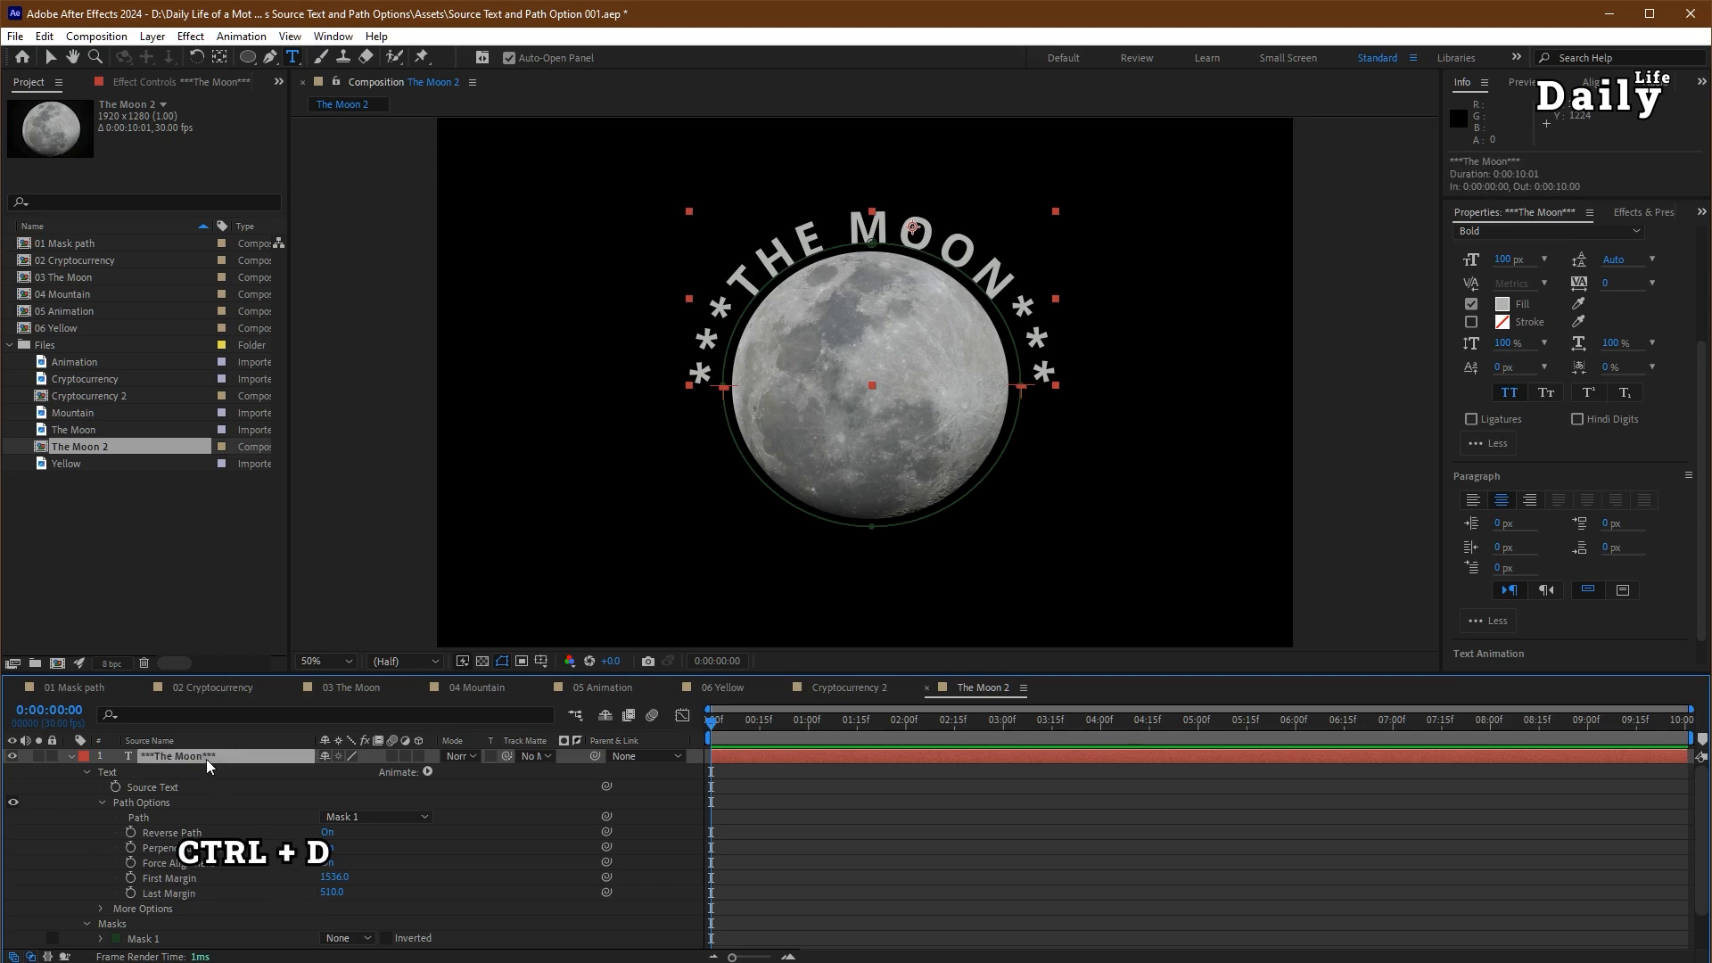
{"action": "key", "text": "ctrl+d"}
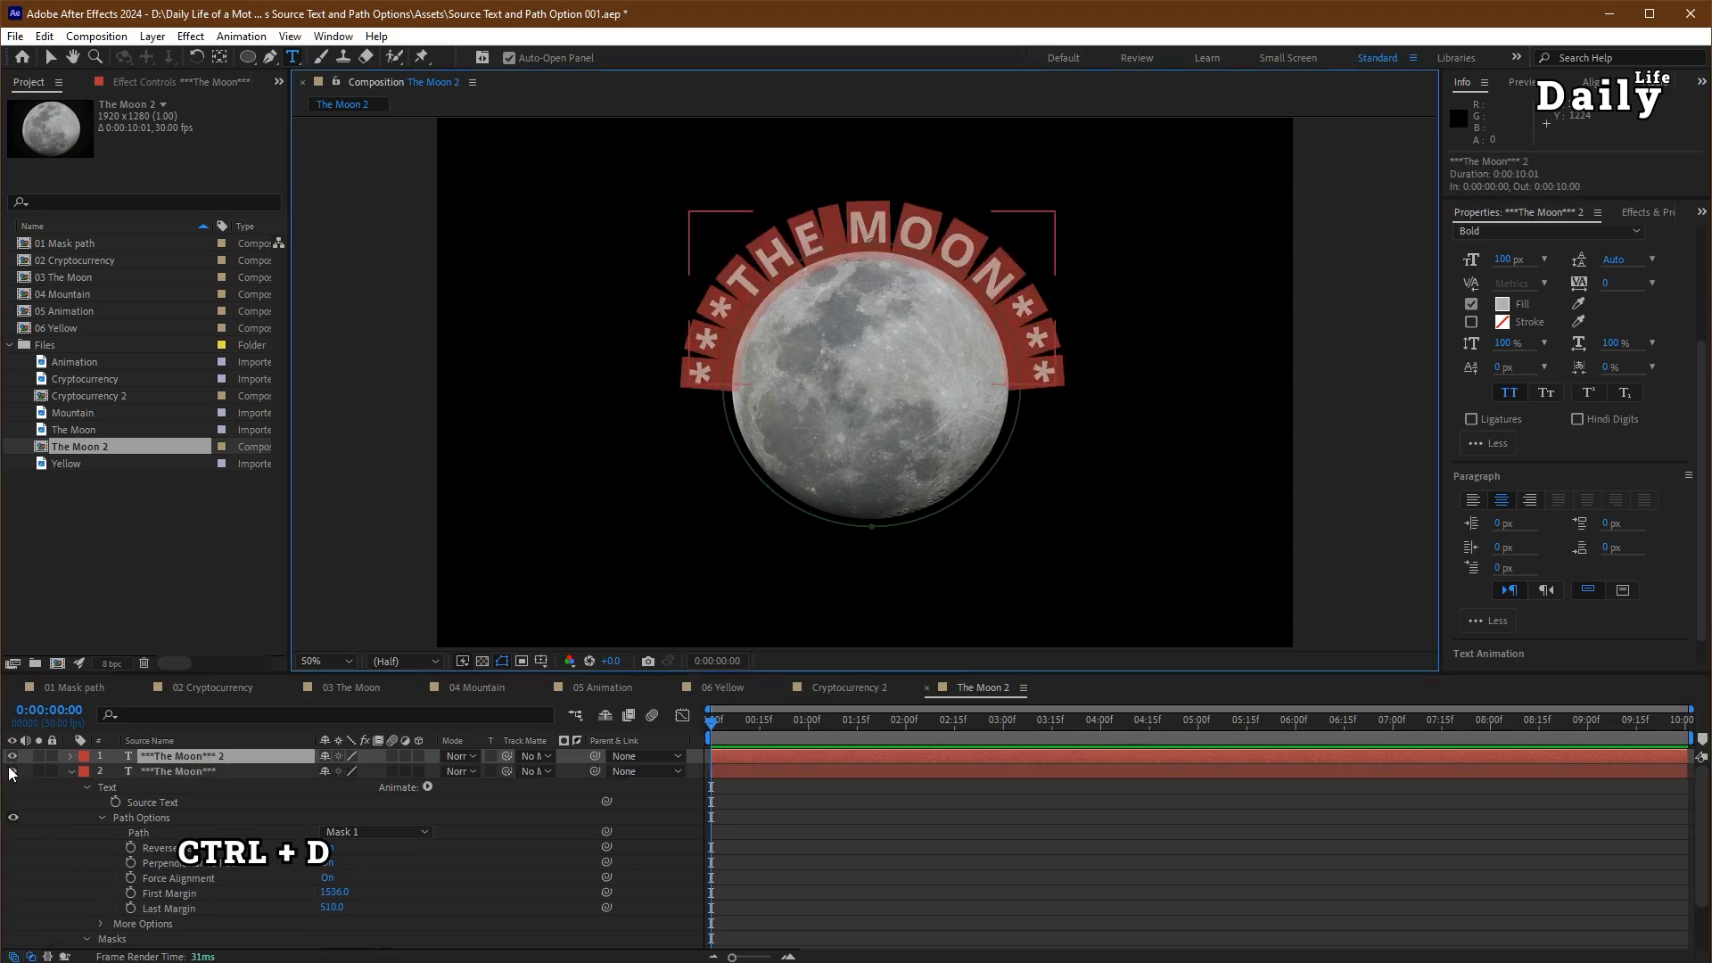
{"action": "left_click", "coordinate": [11, 772]}
{"action": "double_click", "coordinate": [124, 754]}
{"action": "type", "text": "***in the sky***"}
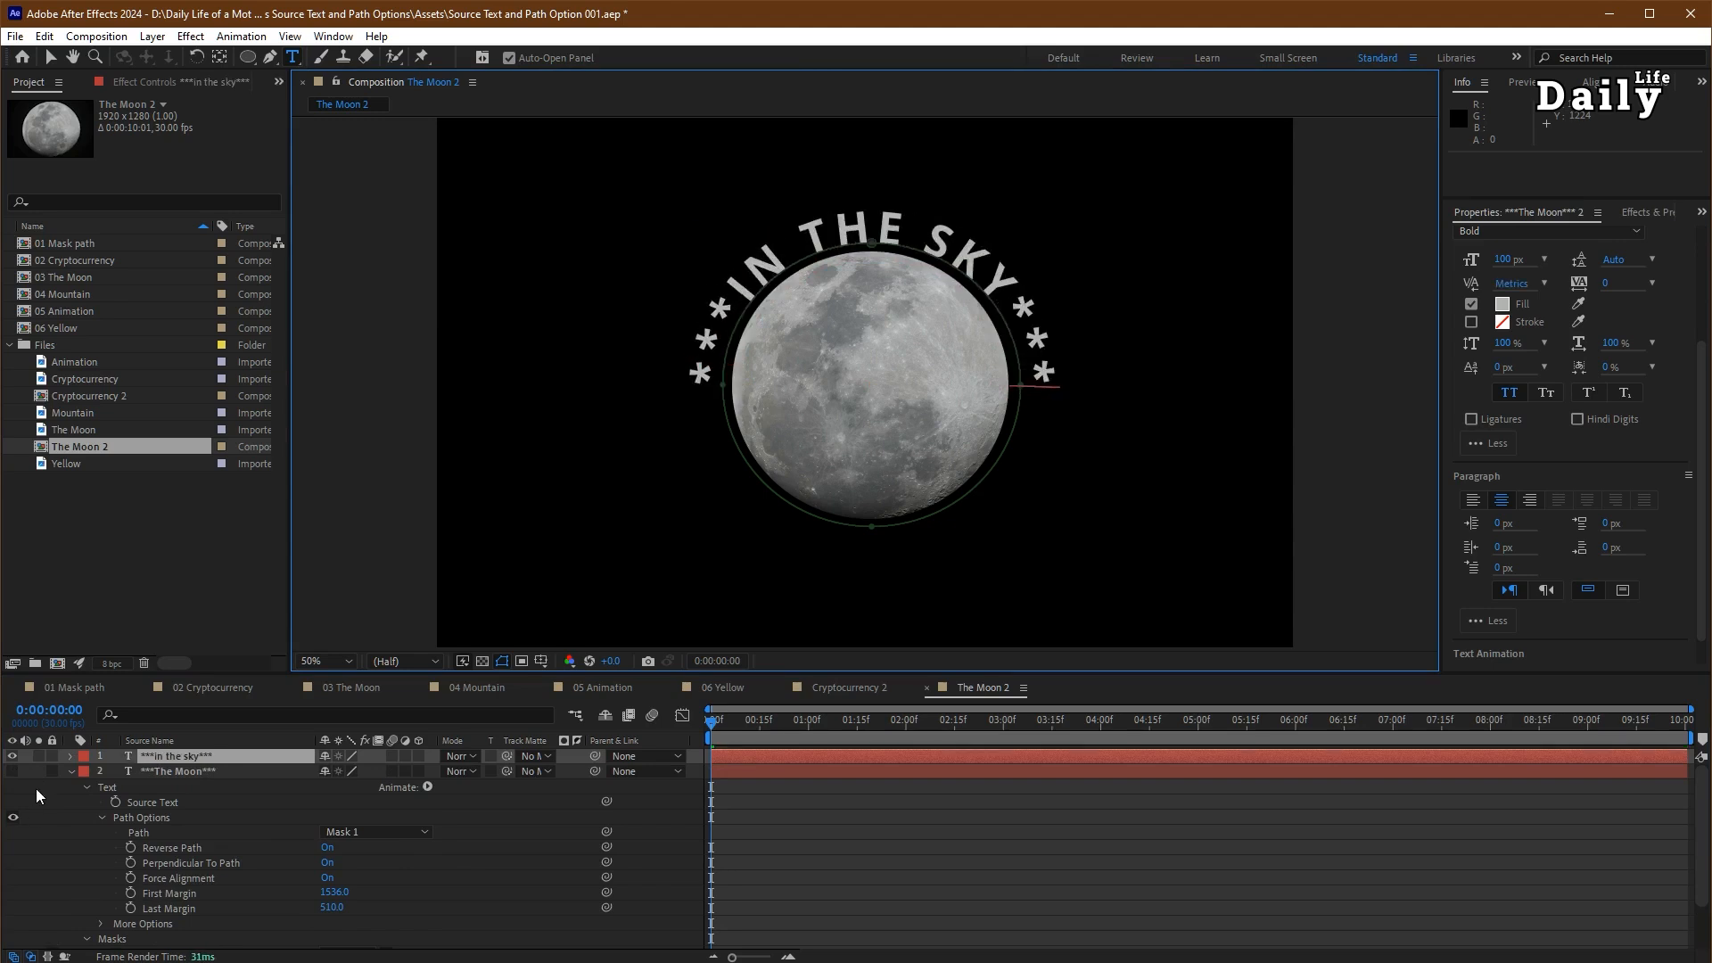
- Show the original moon text again and set the ***in the sky*** layer's First Margin to 2584 and Last Margin to 1513
{"action": "left_click", "coordinate": [13, 772]}
{"action": "left_click", "coordinate": [70, 756]}
{"action": "left_click", "coordinate": [87, 773]}
{"action": "left_click", "coordinate": [101, 803]}
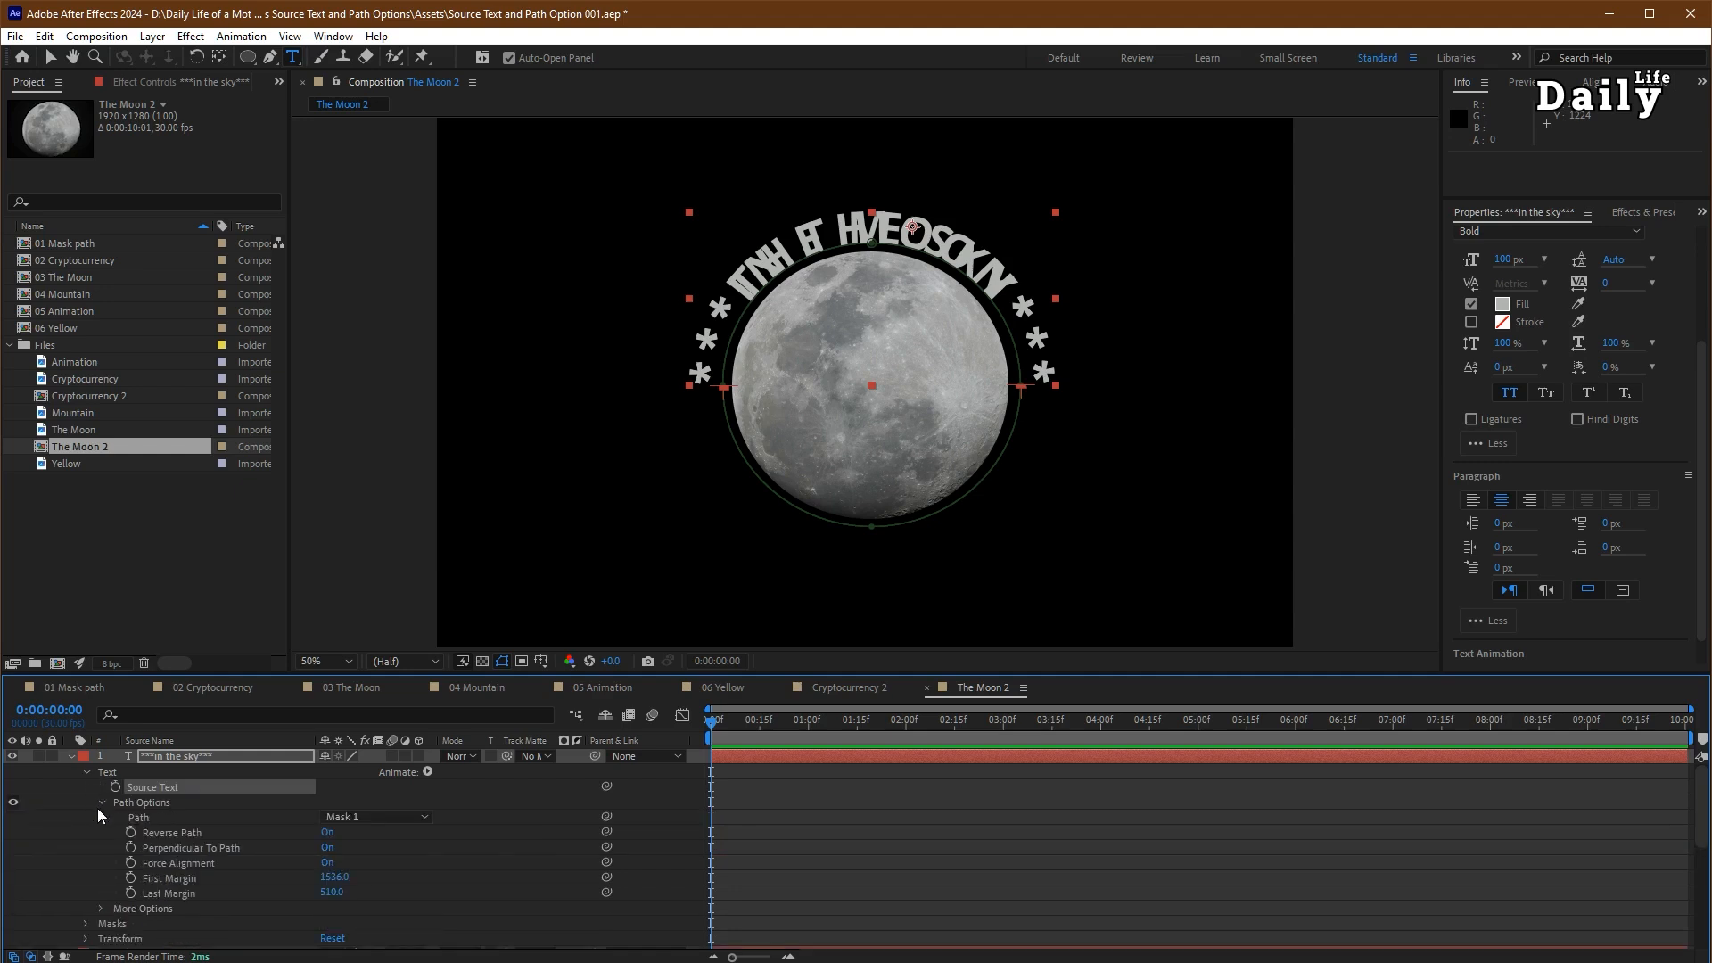
{"action": "left_click_drag", "start_coordinate": [334, 879], "coordinate": [1284, 905]}
{"action": "mouse_move", "coordinate": [331, 892]}
{"action": "left_mouse_down"}
{"action": "mouse_move", "coordinate": [1197, 861]}
{"action": "mouse_move", "coordinate": [362, 884]}
{"action": "left_mouse_up"}
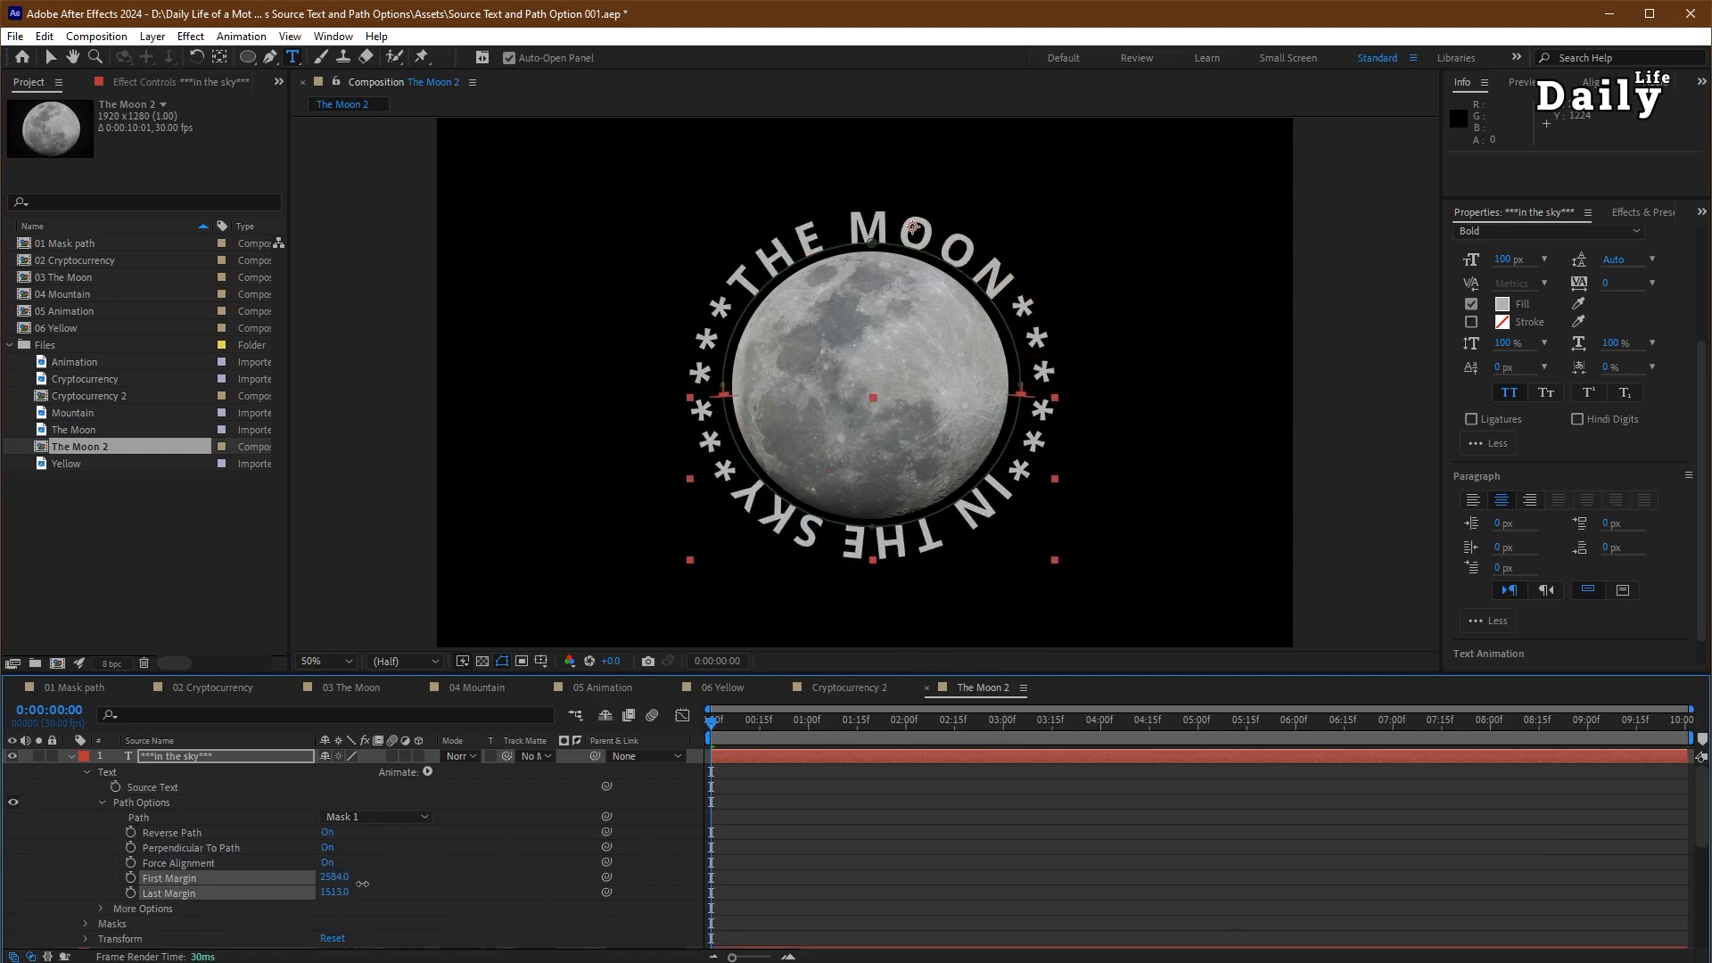
{"action": "left_click", "coordinate": [530, 910]}
{"action": "left_click", "coordinate": [71, 756]}
{"action": "left_click", "coordinate": [71, 771]}
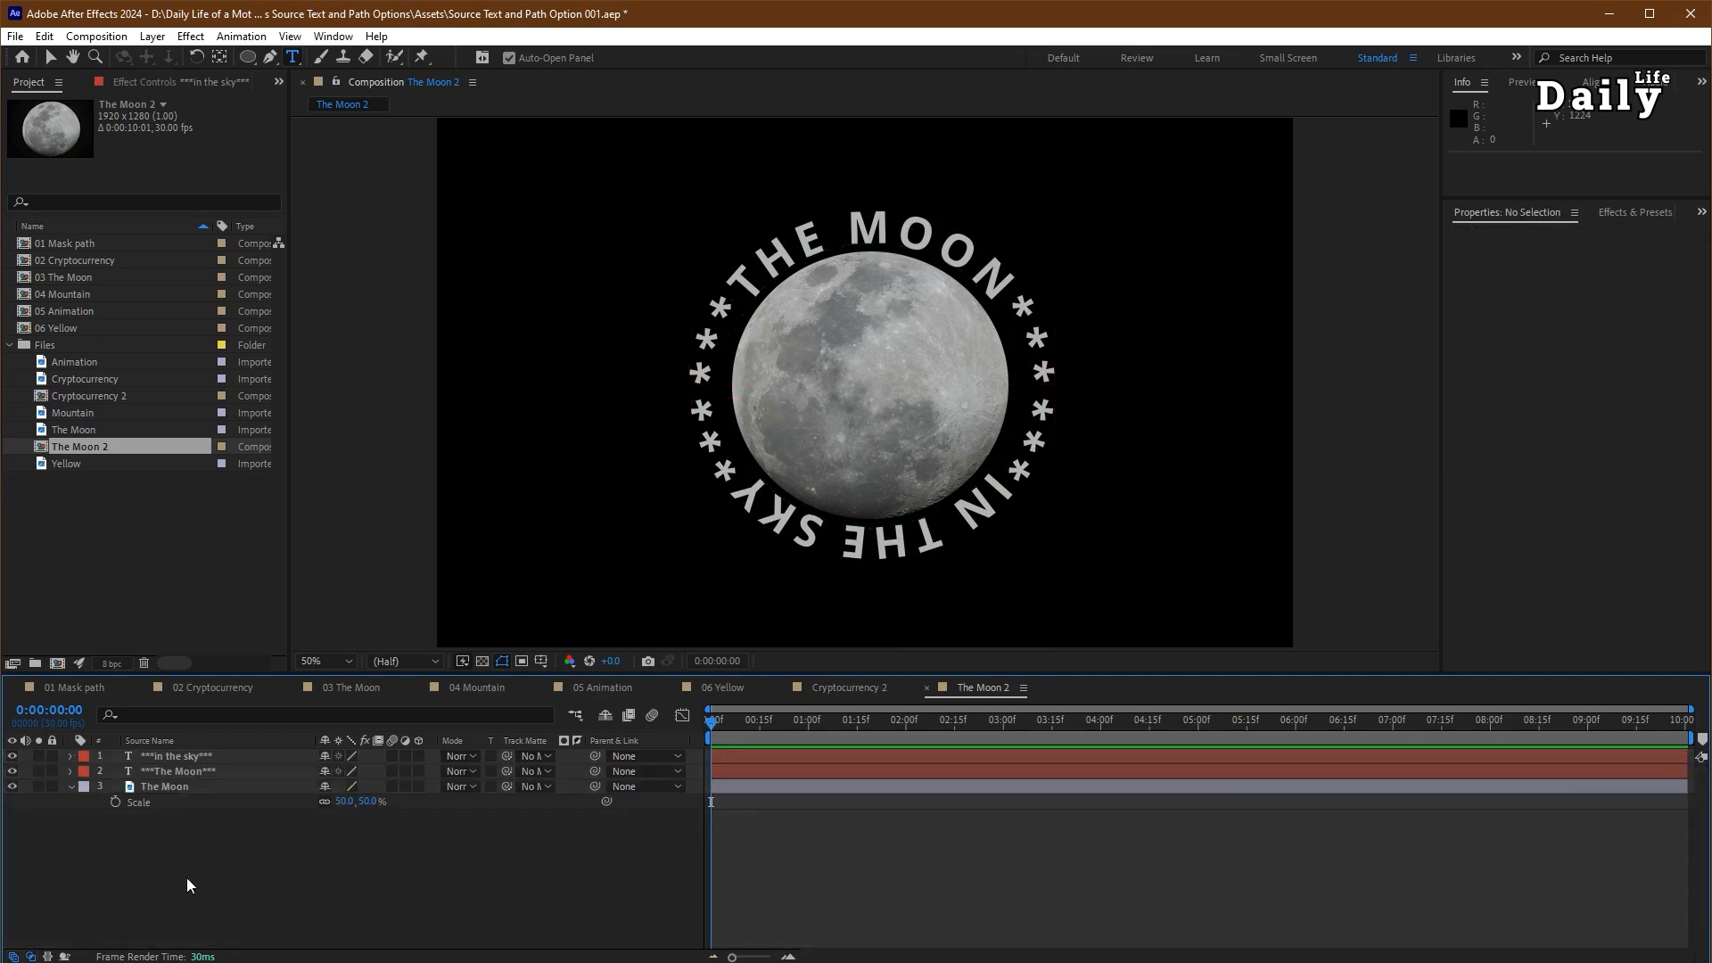
- Preview the 04 Mountain composition and create a new composition from the Mountain image in the Files folder
{"action": "left_click", "coordinate": [485, 688]}
{"action": "left_click_drag", "start_coordinate": [841, 737], "coordinate": [1589, 748]}
{"action": "key", "text": "Home"}
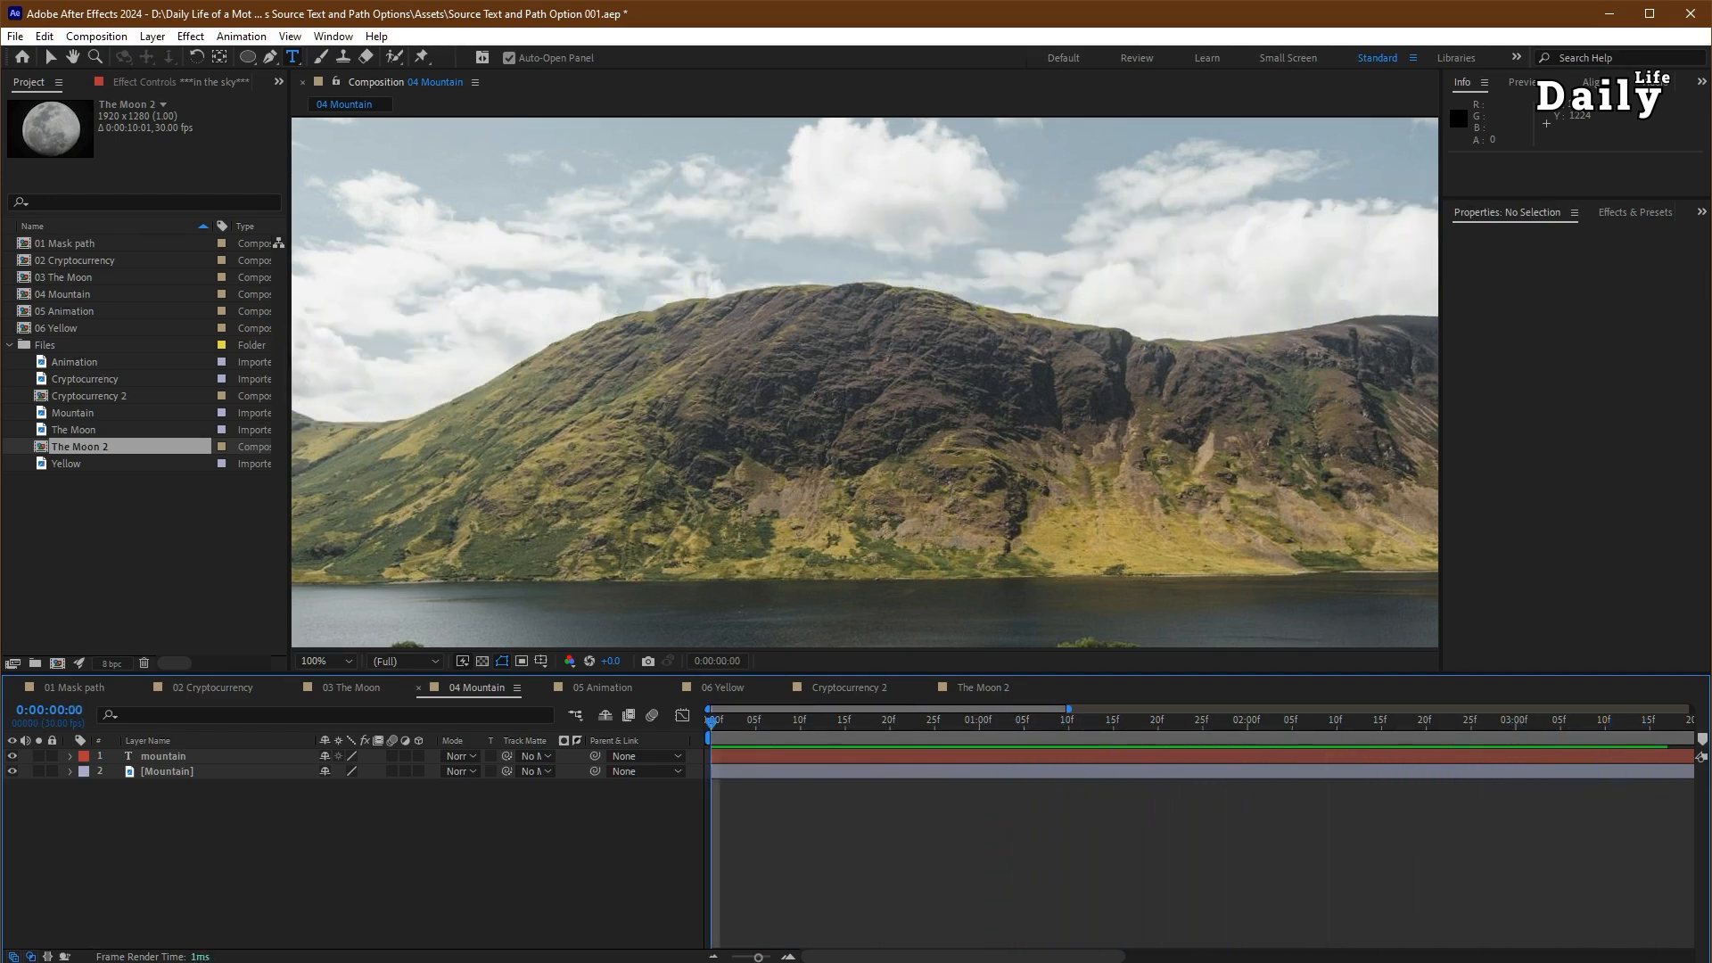
{"action": "left_click_drag", "start_coordinate": [83, 415], "coordinate": [57, 660]}
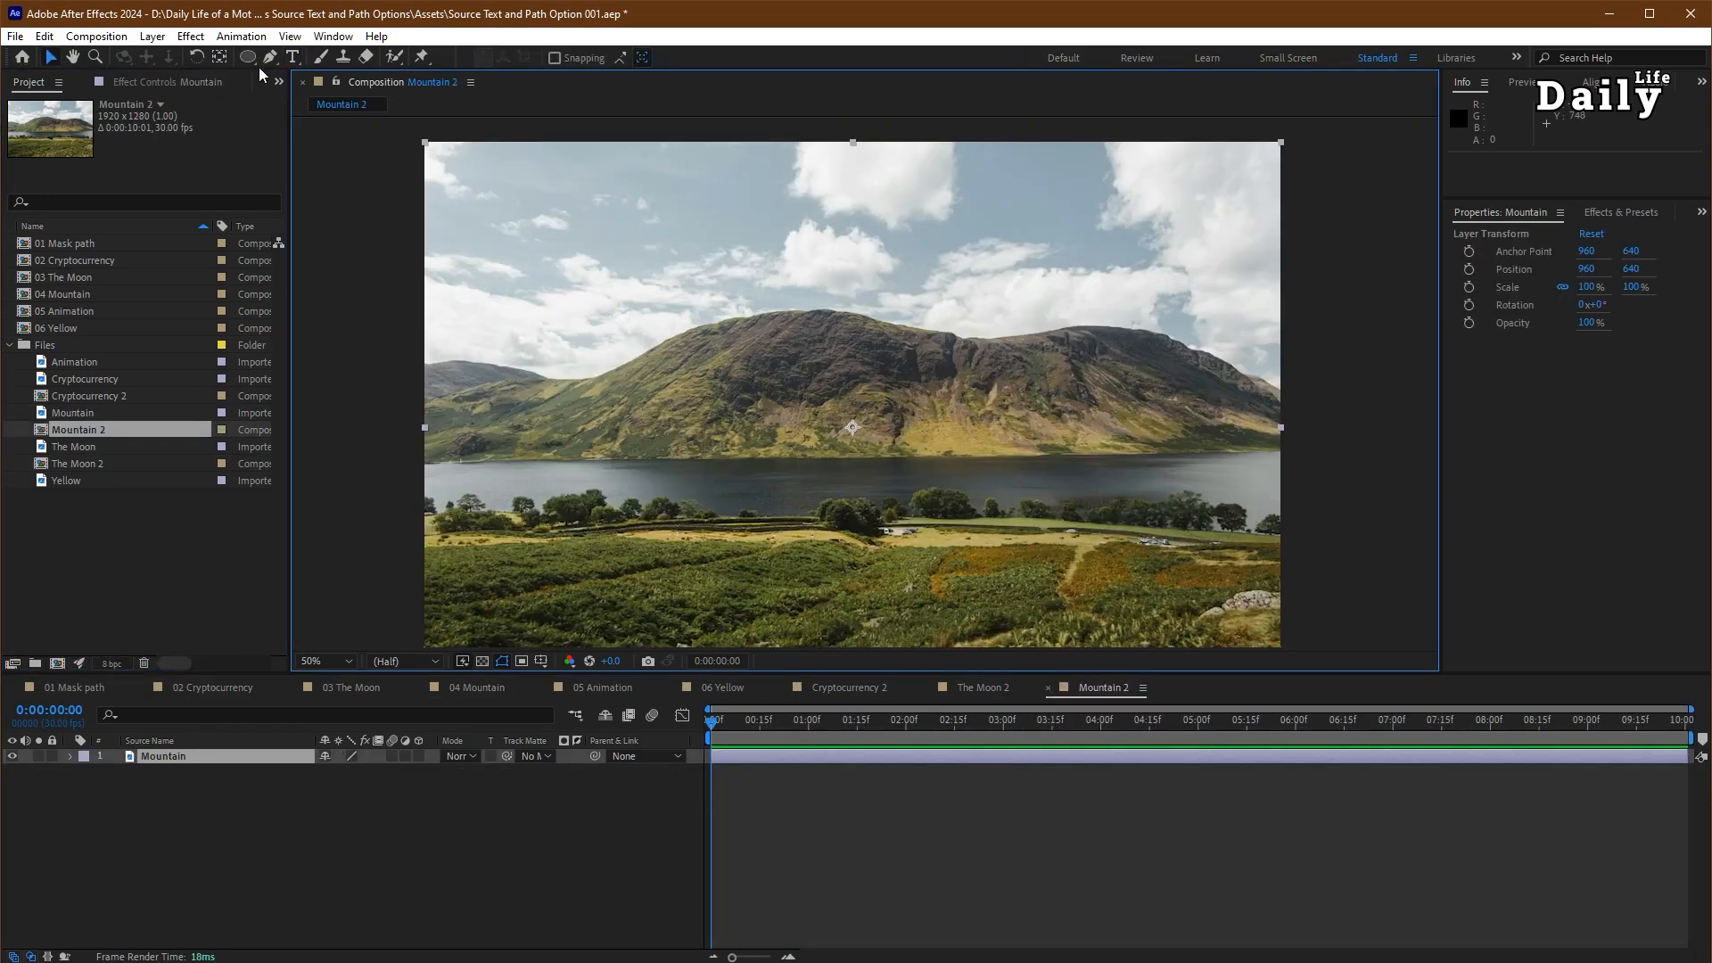
- Add a text layer reading "mountain", set its size to 281 px and centre it above the ridge
{"action": "left_click", "coordinate": [293, 57]}
{"action": "left_click", "coordinate": [652, 300]}
{"action": "type", "text": "mountain"}
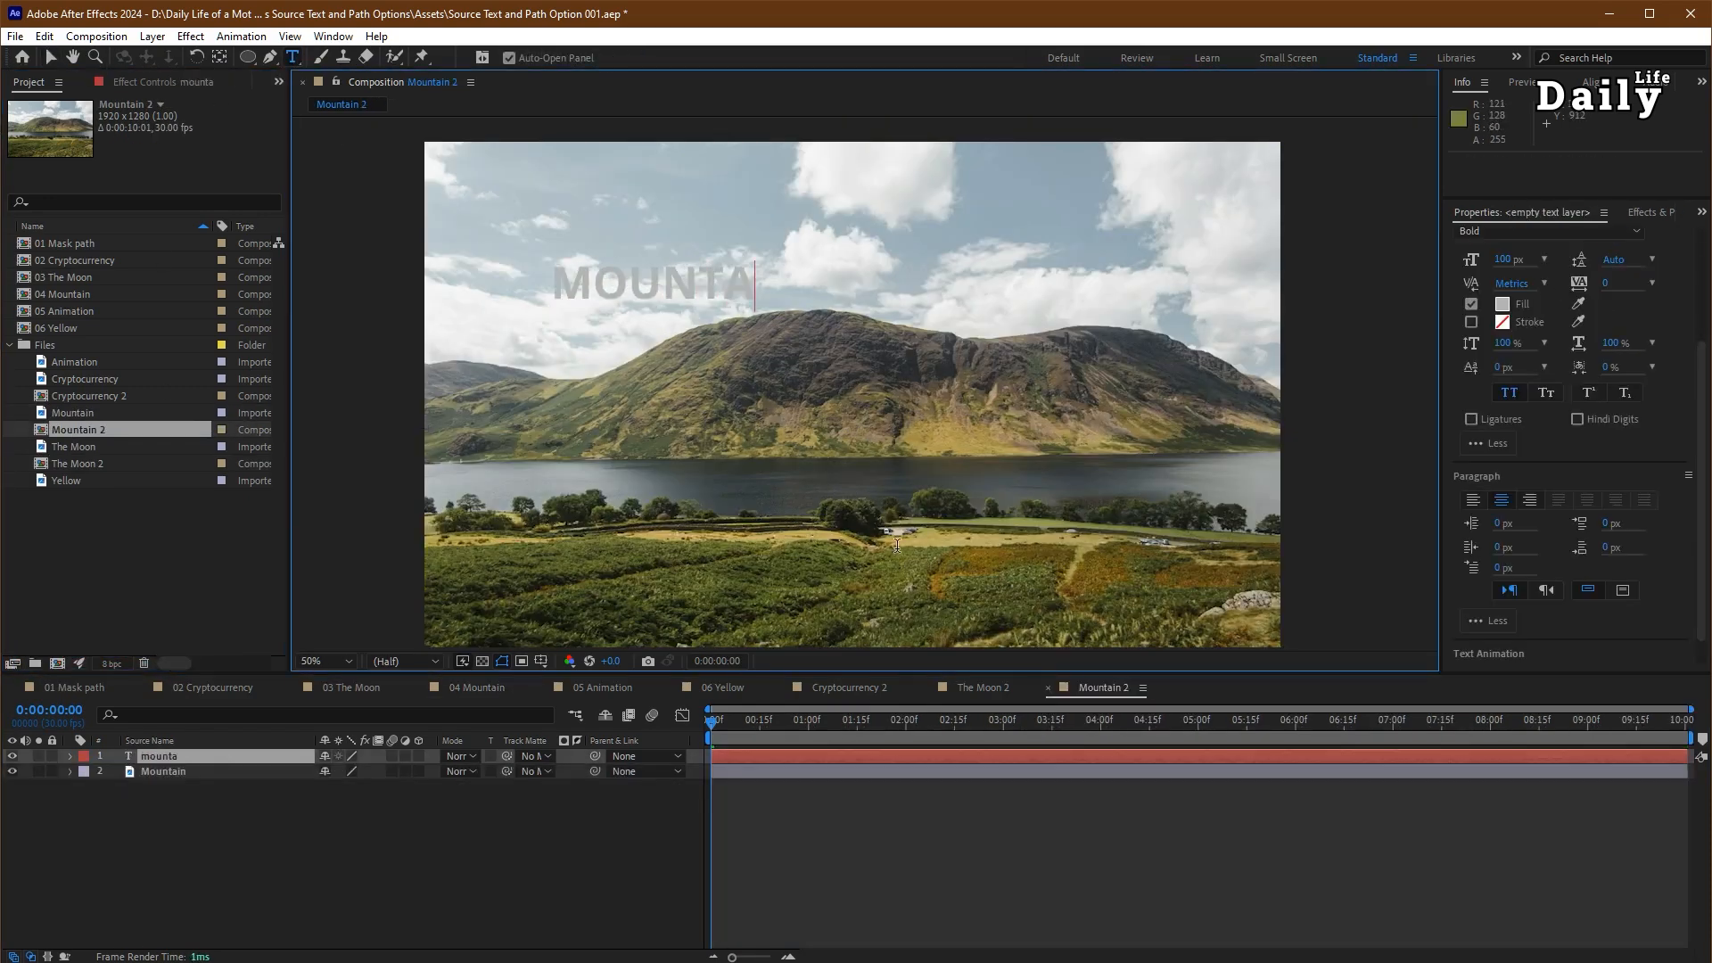
{"action": "left_click_drag", "start_coordinate": [1502, 258], "coordinate": [1569, 260]}
{"action": "key", "text": "v"}
{"action": "left_click_drag", "start_coordinate": [719, 276], "coordinate": [927, 287]}
- Fill the mountain text with an olive-brown colour sampled from the hillside
{"action": "left_click", "coordinate": [1503, 305]}
{"action": "left_click", "coordinate": [1182, 565]}
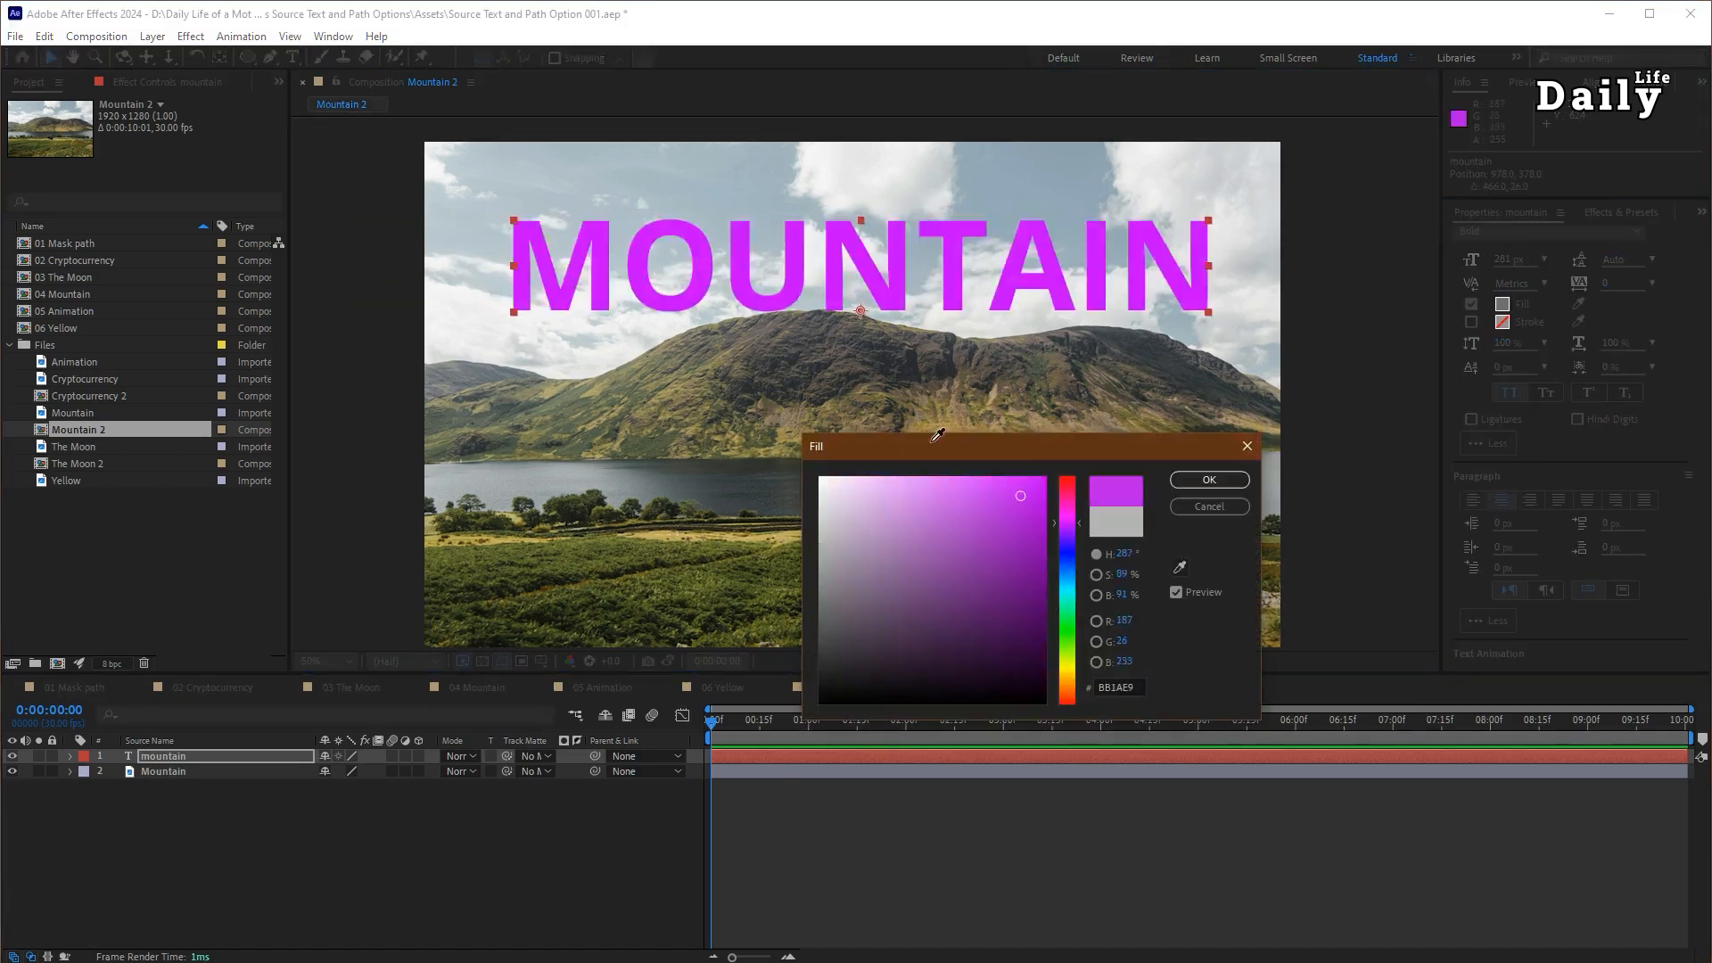
{"action": "left_click", "coordinate": [938, 421]}
{"action": "left_click", "coordinate": [1195, 484]}
- Draw an open mask path with the Pen tool on the mountain text layer, tracing the ridge and extending beyond both sides of the image
{"action": "left_click", "coordinate": [271, 59]}
{"action": "scroll", "coordinate": [669, 393], "scroll_direction": "up", "scroll_amount": 1}
{"action": "left_click_drag", "start_coordinate": [613, 484], "coordinate": [1234, 498]}
{"action": "left_click_drag", "start_coordinate": [1066, 486], "coordinate": [846, 470]}
{"action": "left_click", "coordinate": [380, 410]}
{"action": "left_click", "coordinate": [570, 312]}
{"action": "scroll", "coordinate": [460, 365], "scroll_direction": "up", "scroll_amount": 2}
{"action": "left_click", "coordinate": [729, 422]}
{"action": "left_click", "coordinate": [841, 388]}
{"action": "left_click", "coordinate": [952, 358]}
{"action": "left_click", "coordinate": [1063, 334]}
{"action": "left_click", "coordinate": [1158, 326]}
{"action": "left_click", "coordinate": [1254, 320]}
{"action": "left_click_drag", "start_coordinate": [1343, 312], "coordinate": [631, 386]}
{"action": "left_click", "coordinate": [1050, 390]}
{"action": "left_click", "coordinate": [1209, 357]}
{"action": "left_click_drag", "start_coordinate": [1373, 290], "coordinate": [402, 571]}
{"action": "left_click", "coordinate": [929, 325]}
{"action": "left_click", "coordinate": [1116, 229]}
{"action": "left_click", "coordinate": [1239, 166]}
{"action": "left_click_drag", "start_coordinate": [1320, 143], "coordinate": [441, 448]}
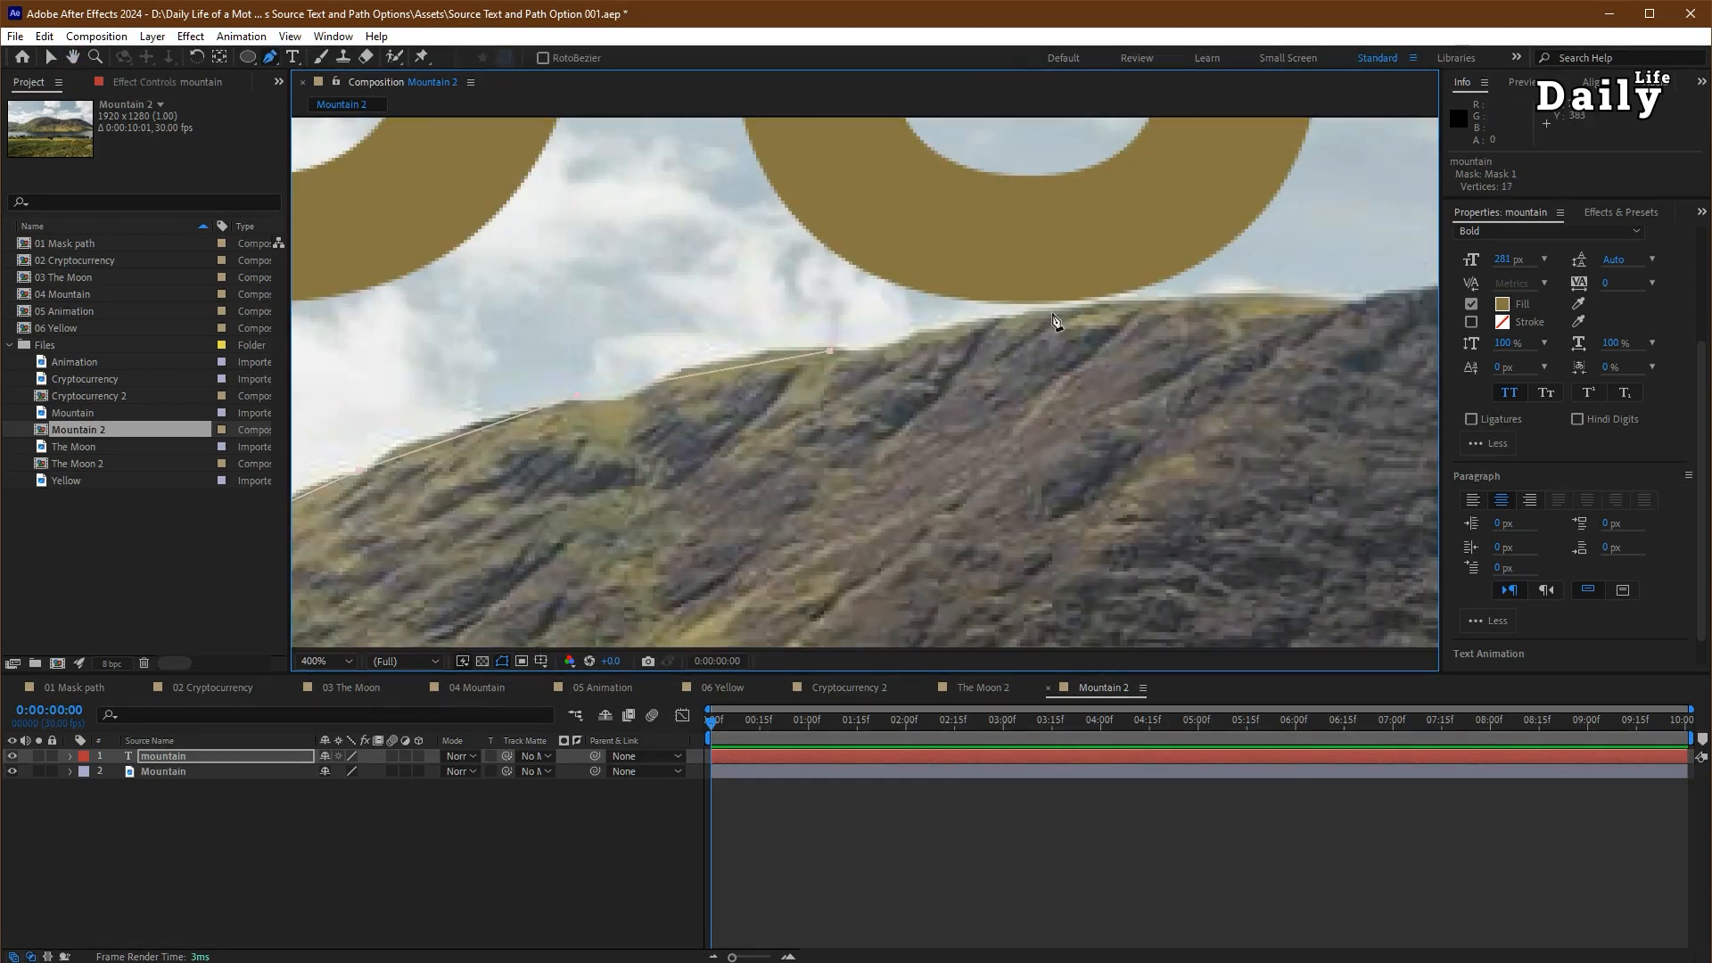
{"action": "left_click", "coordinate": [1053, 319]}
{"action": "left_click", "coordinate": [1287, 356]}
{"action": "left_click_drag", "start_coordinate": [1287, 356], "coordinate": [753, 381]}
{"action": "left_click", "coordinate": [1070, 379]}
{"action": "left_click_drag", "start_coordinate": [1070, 379], "coordinate": [784, 350]}
{"action": "left_click_drag", "start_coordinate": [1320, 495], "coordinate": [287, 526]}
{"action": "left_click", "coordinate": [537, 484]}
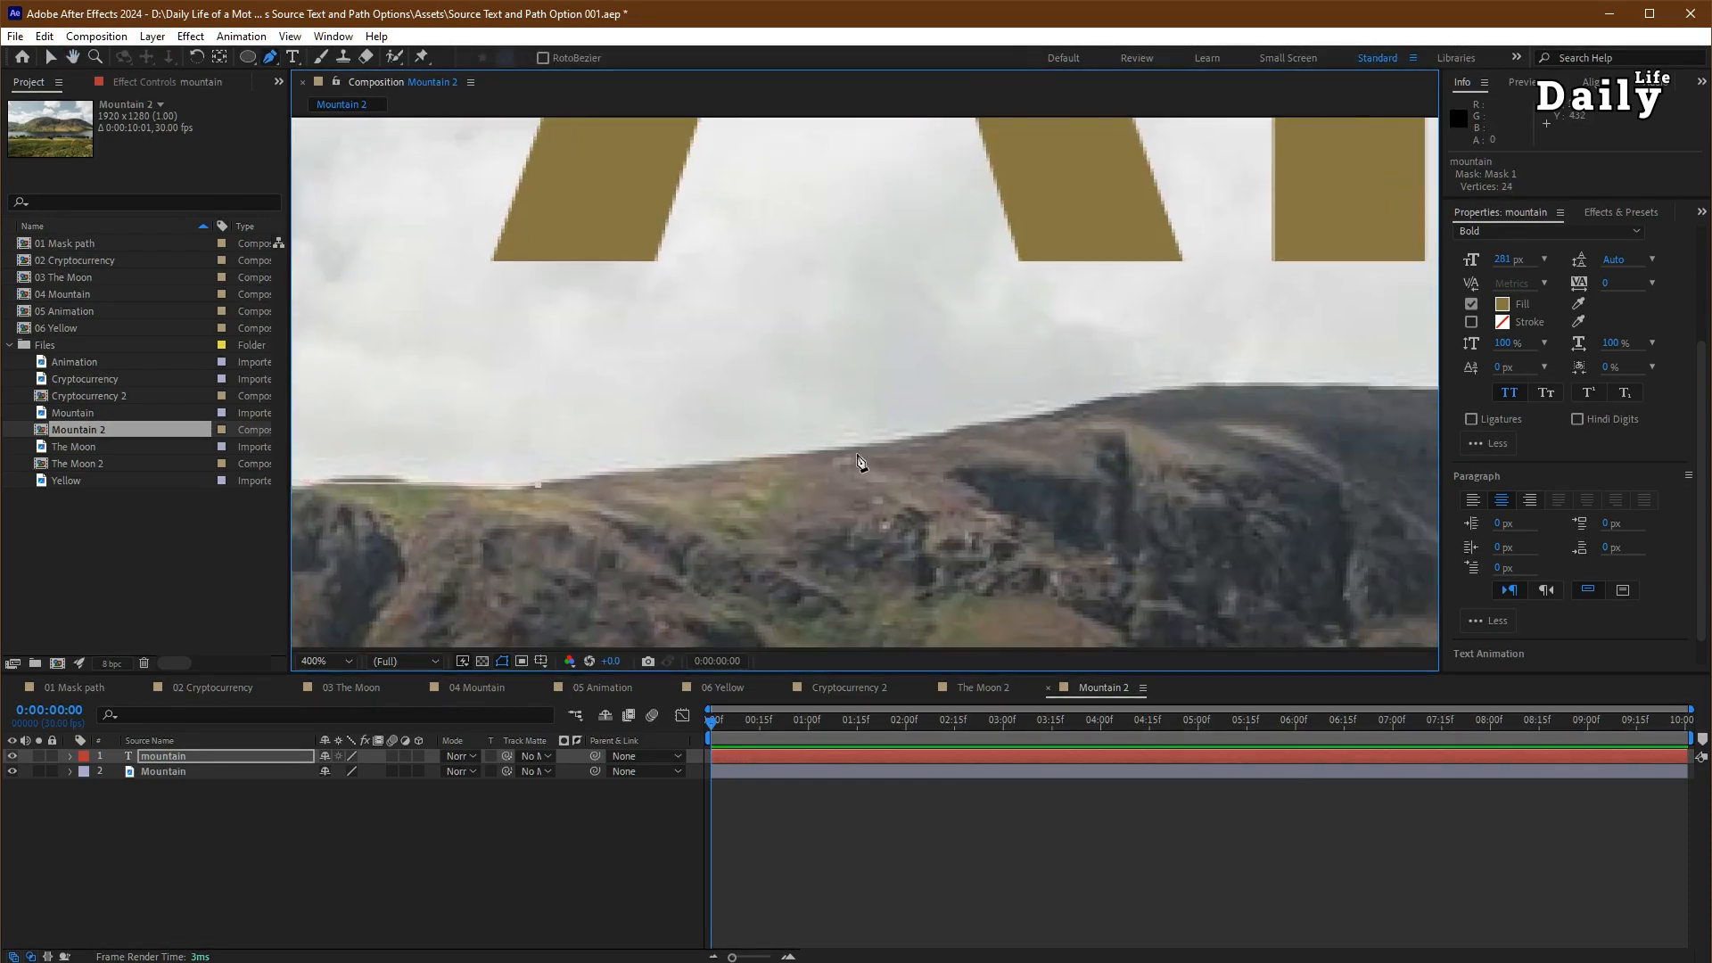
{"action": "left_click_drag", "start_coordinate": [1426, 394], "coordinate": [529, 356]}
{"action": "left_click", "coordinate": [850, 376]}
{"action": "left_click", "coordinate": [1166, 497]}
{"action": "left_click", "coordinate": [1411, 595]}
{"action": "left_click_drag", "start_coordinate": [1411, 595], "coordinate": [546, 193]}
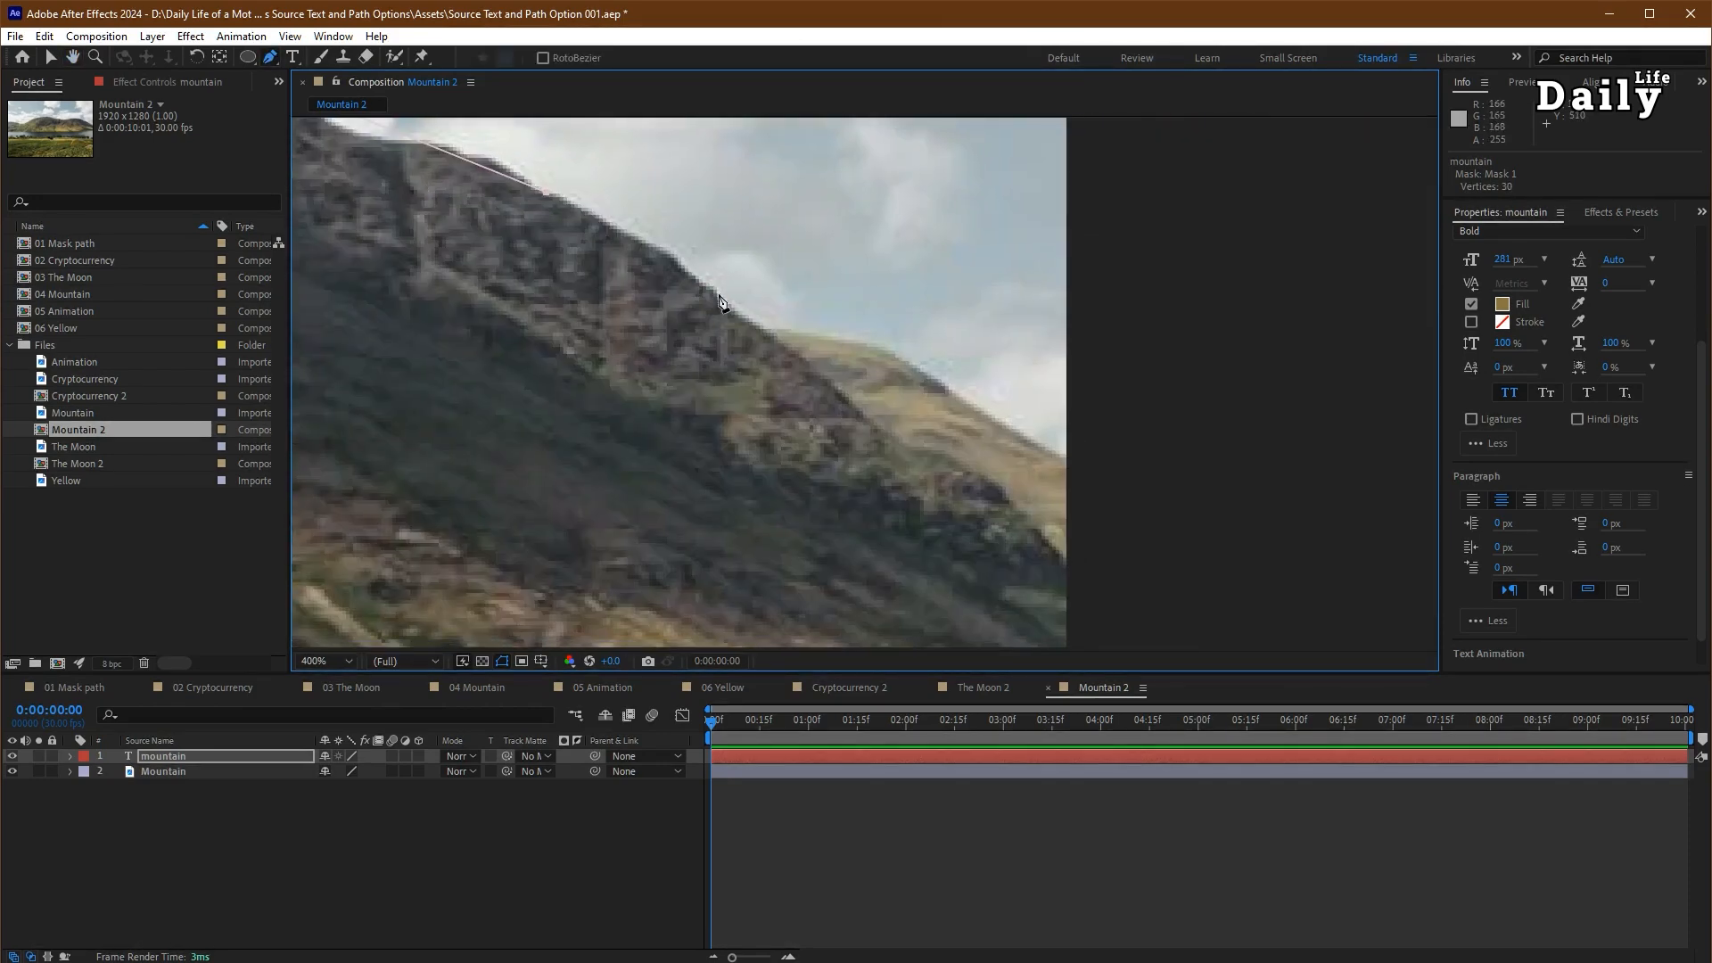
{"action": "scroll", "coordinate": [1053, 455], "scroll_direction": "down", "scroll_amount": 3}
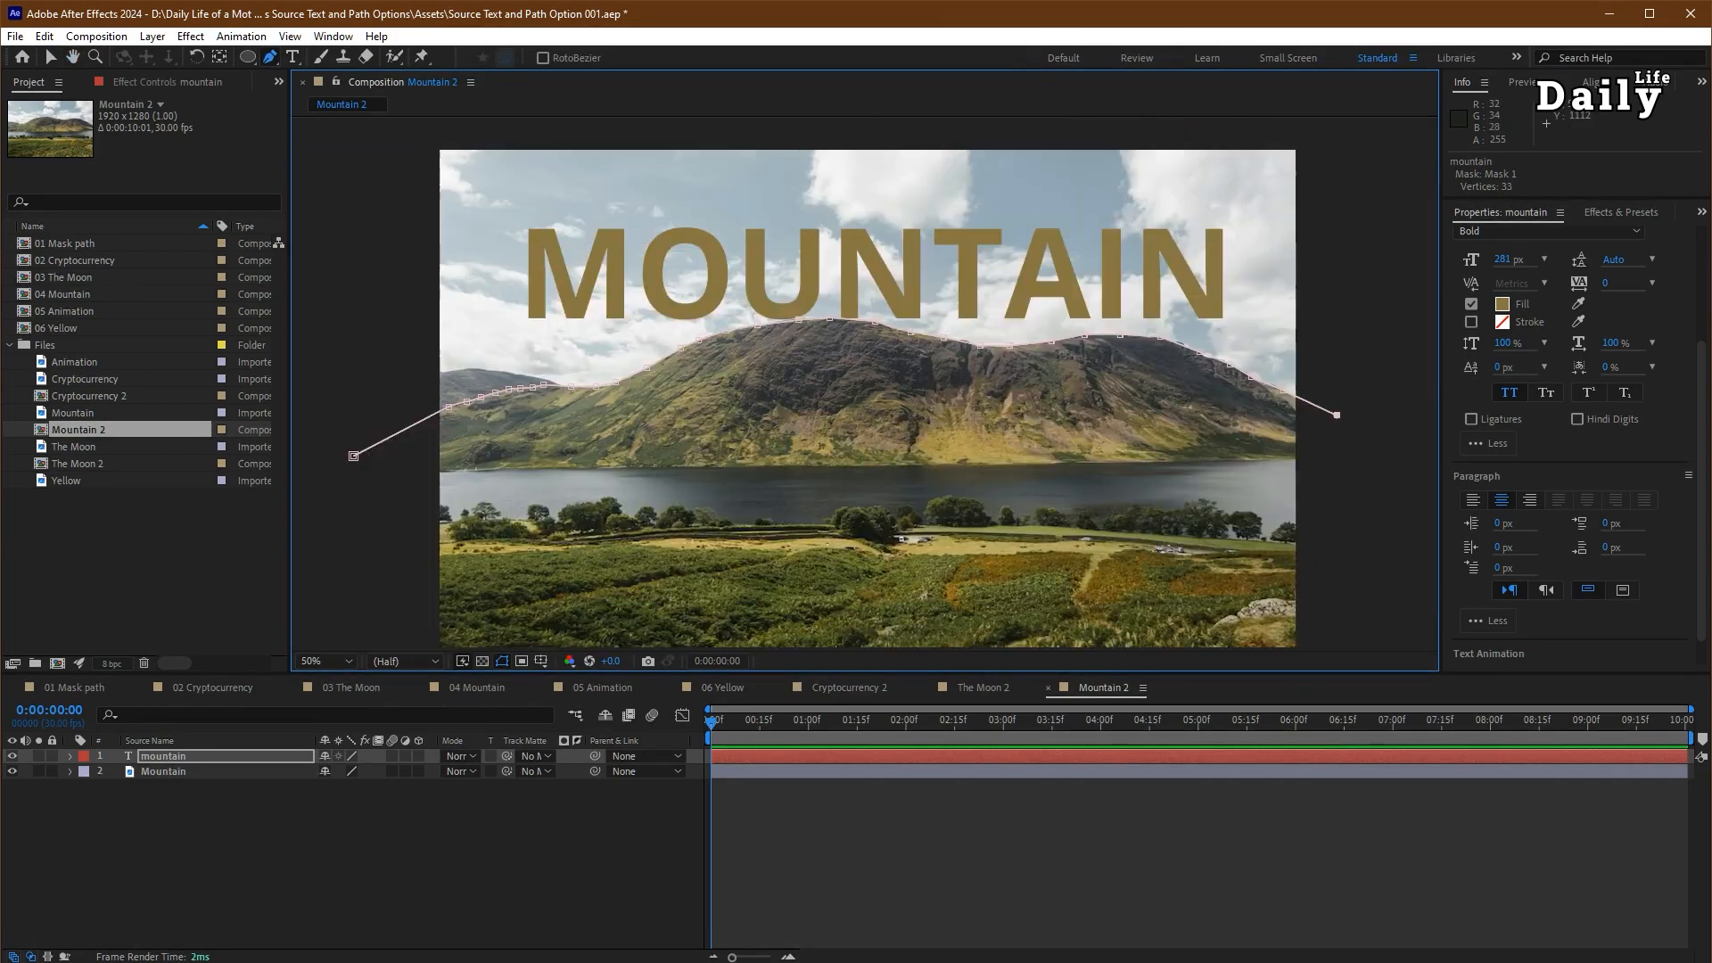
- Set the mountain text's Path option to Mask 1 so the letters follow the ridge
{"action": "left_click", "coordinate": [69, 757]}
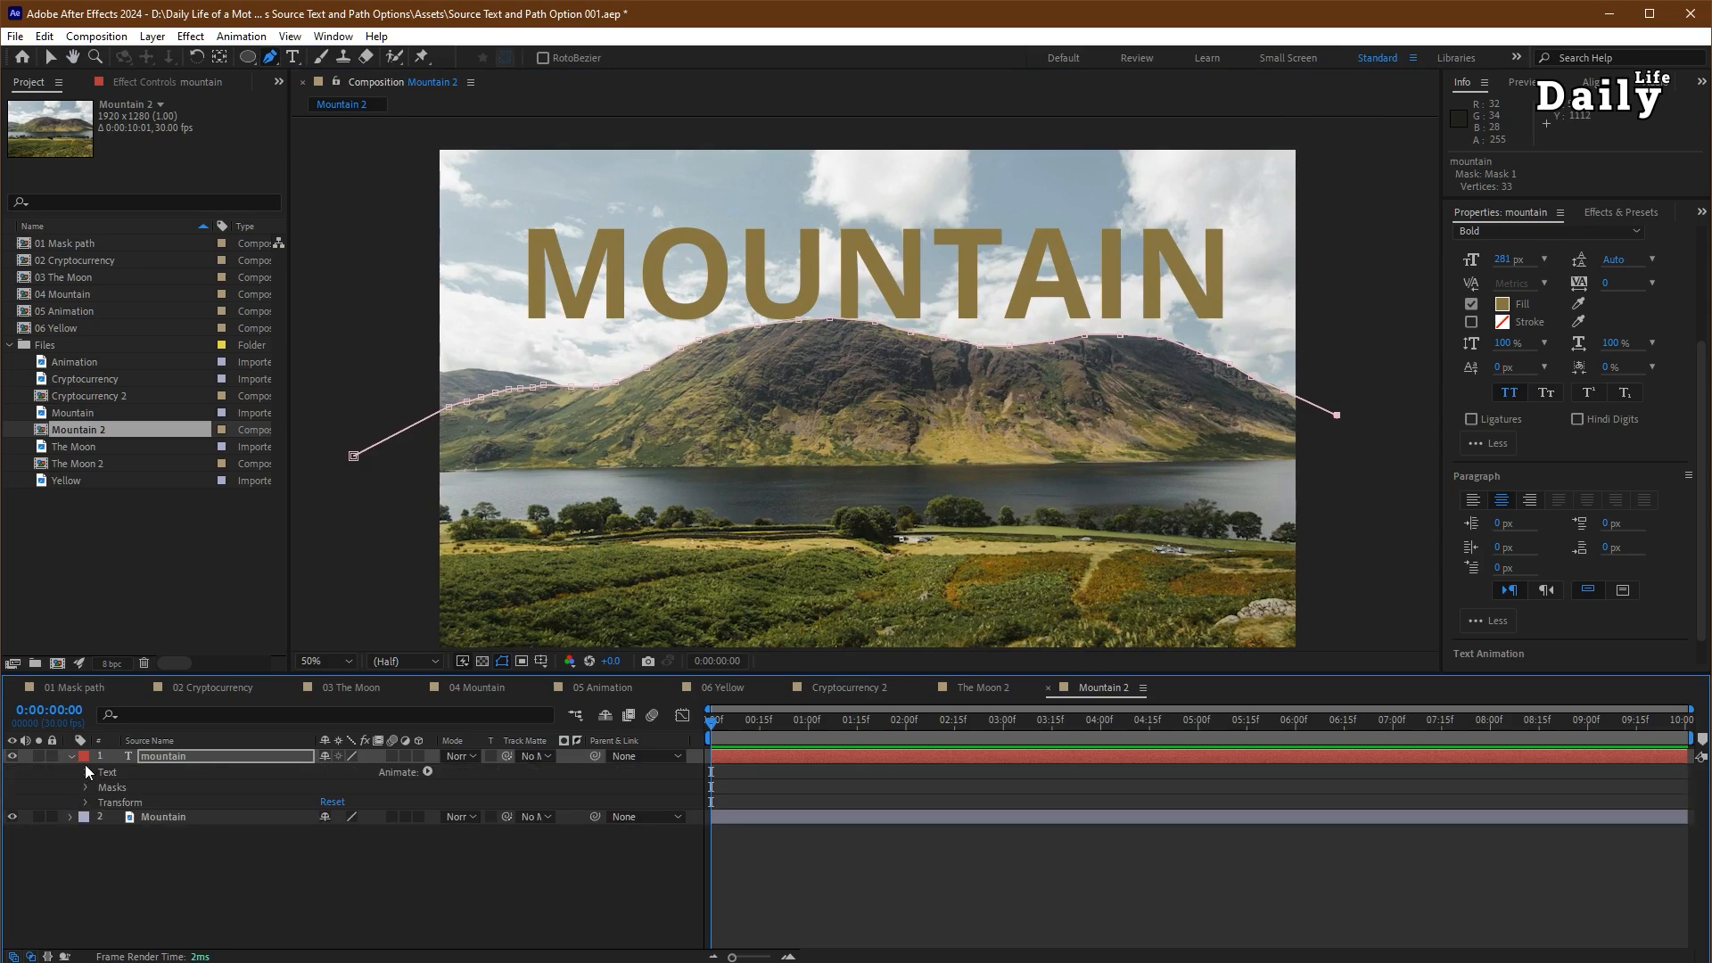
{"action": "left_click", "coordinate": [85, 772]}
{"action": "left_click", "coordinate": [100, 803]}
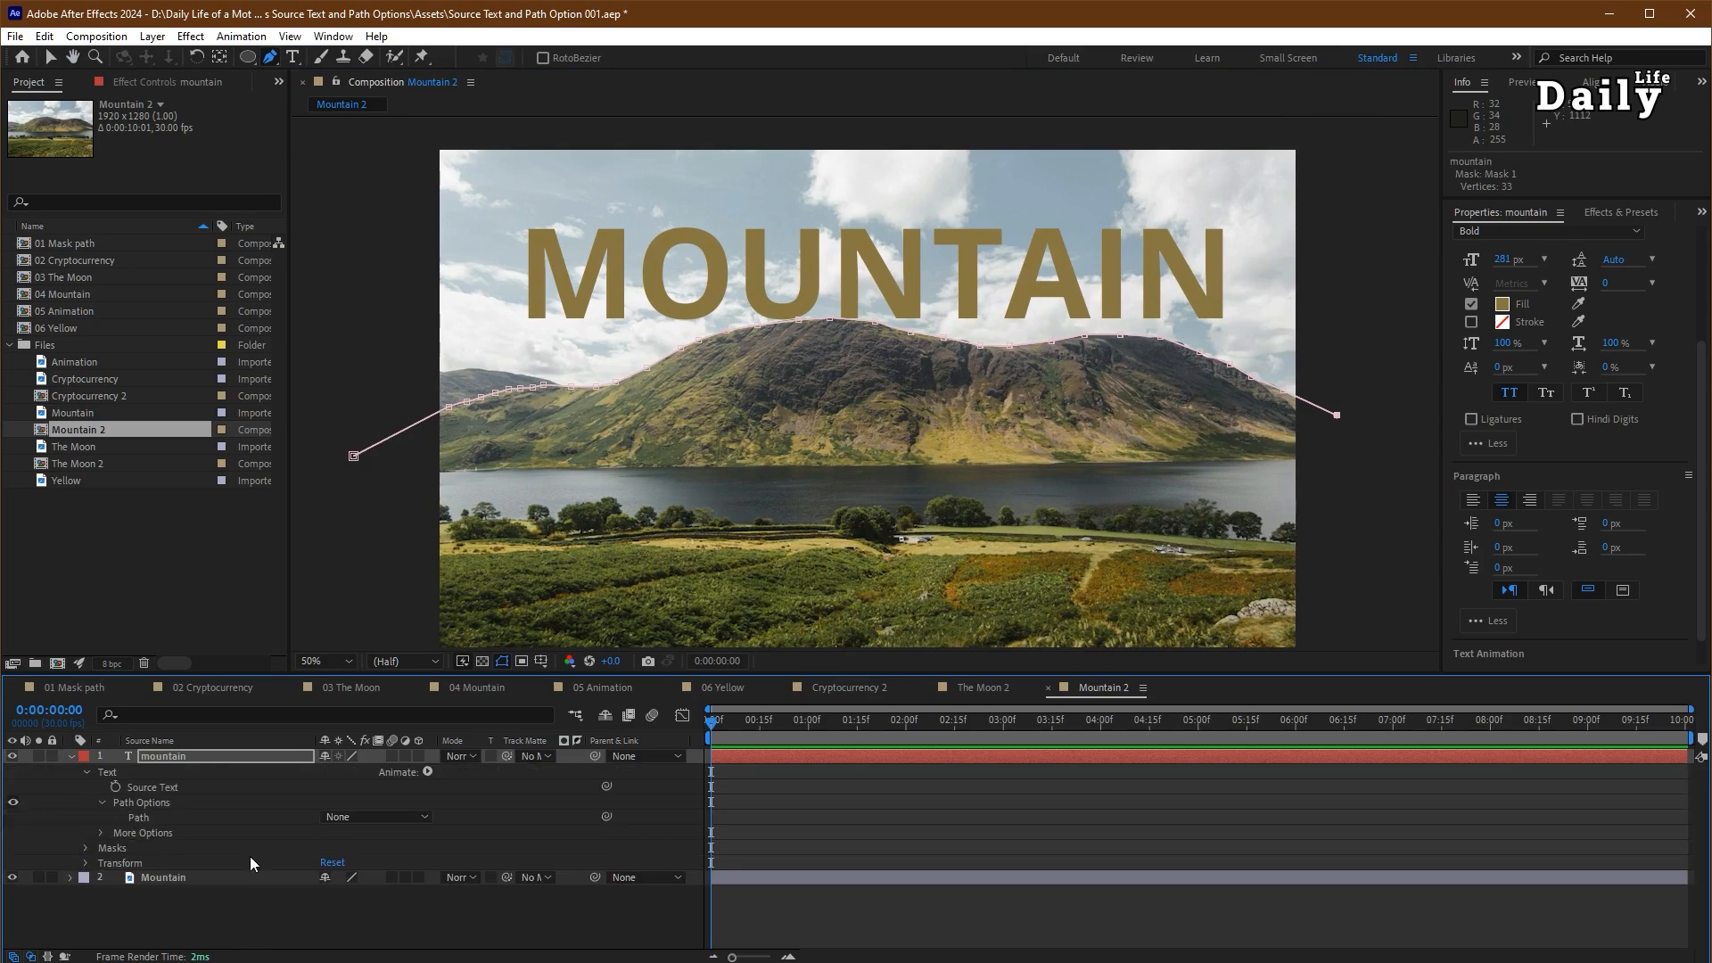
{"action": "left_click", "coordinate": [357, 817]}
{"action": "left_click", "coordinate": [362, 864]}
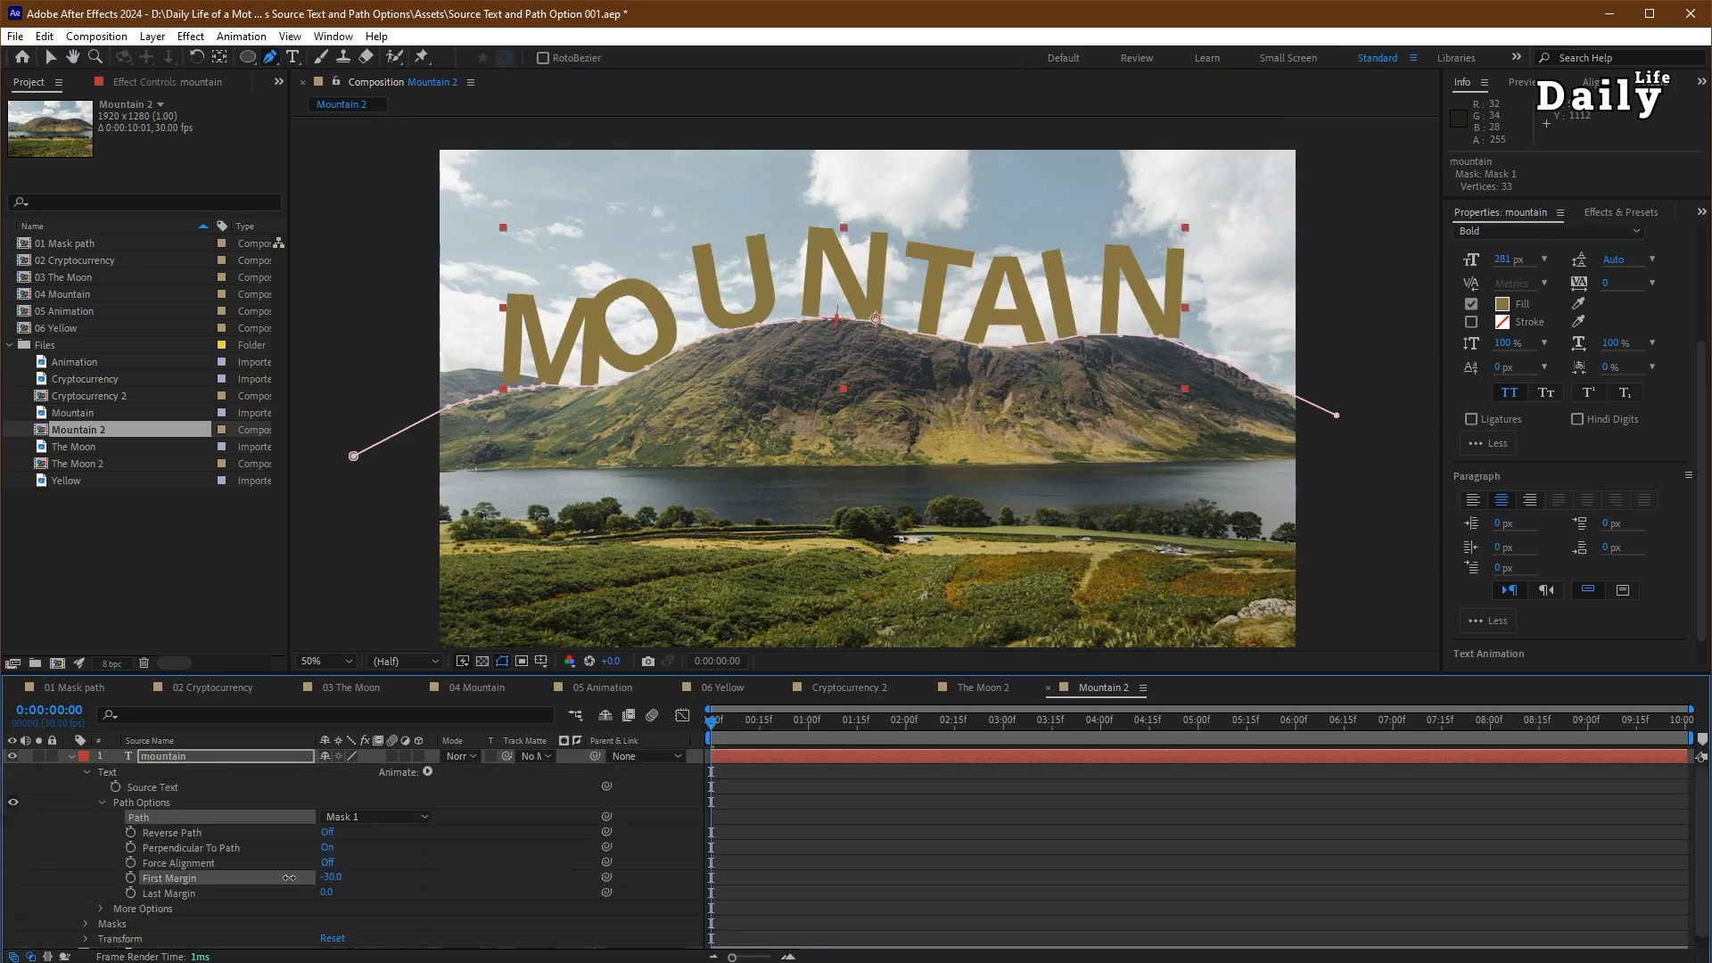
- Keyframe First Margin at -1715 at 0:00 and higher near 4 seconds so the text crosses the ridge, and end the work area shortly after
{"action": "left_click_drag", "start_coordinate": [289, 878], "coordinate": [102, 943]}
{"action": "left_click_drag", "start_coordinate": [321, 886], "coordinate": [136, 895]}
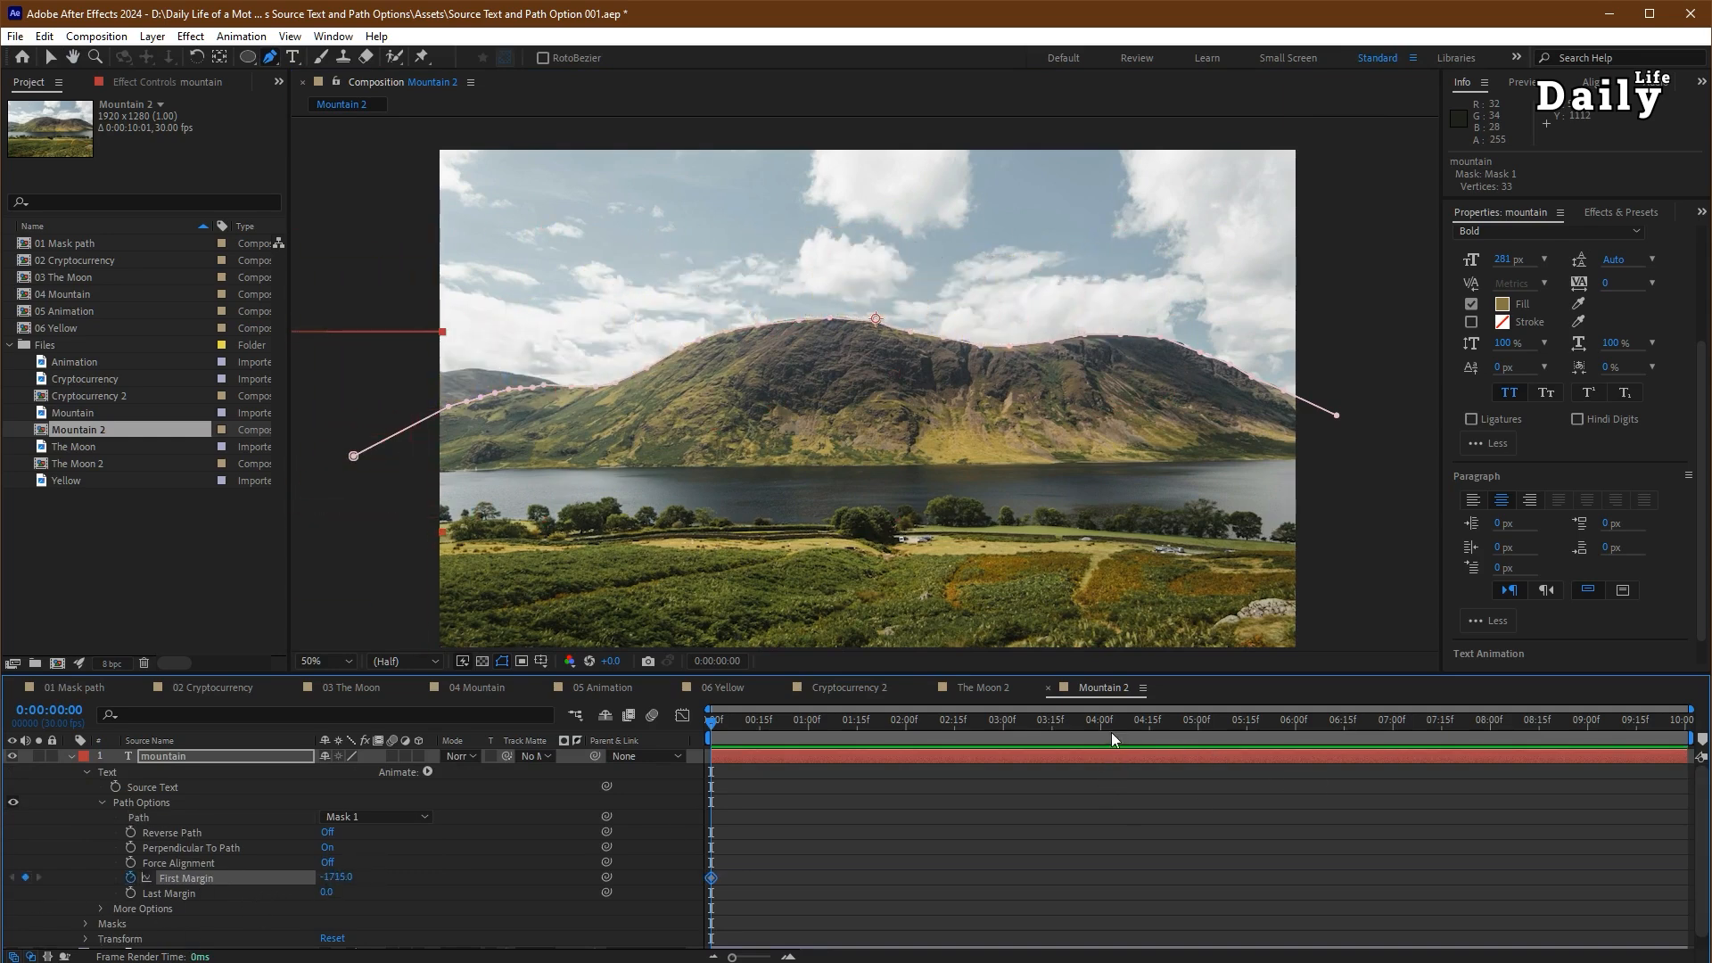
{"action": "left_click_drag", "start_coordinate": [321, 878], "coordinate": [1217, 721]}
{"action": "key", "text": "n"}
{"action": "key", "text": "space"}
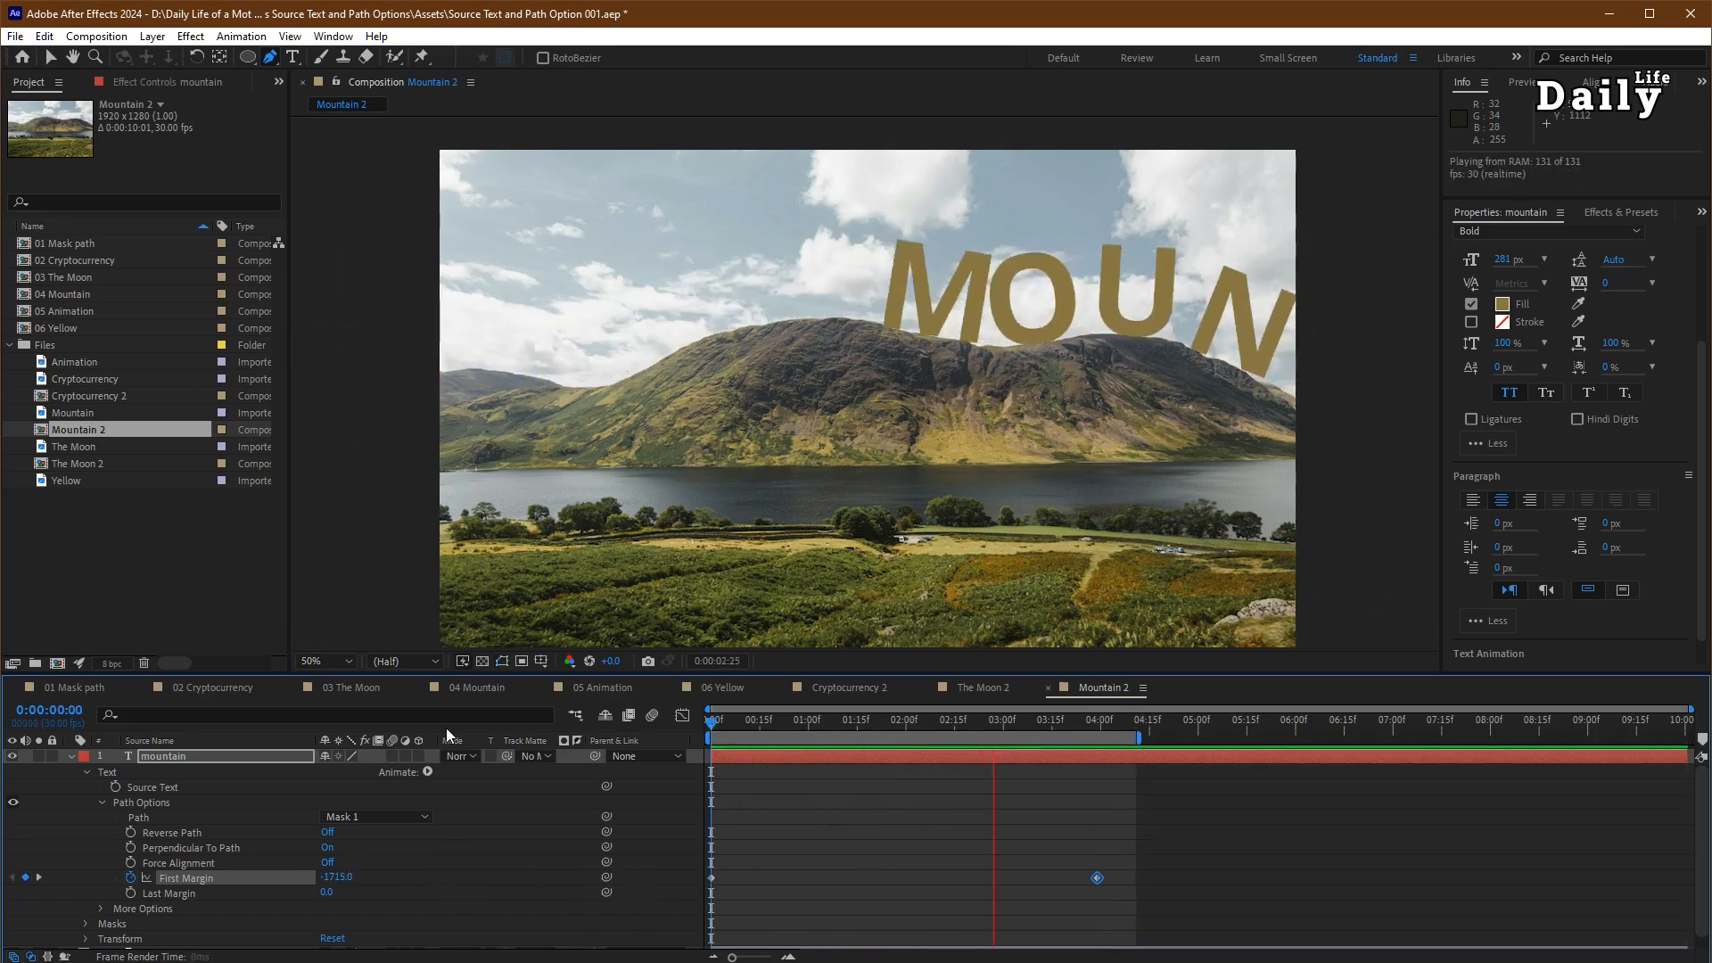
- Enable motion blur on the mountain text layer and preview the animation
{"action": "key", "text": "space"}
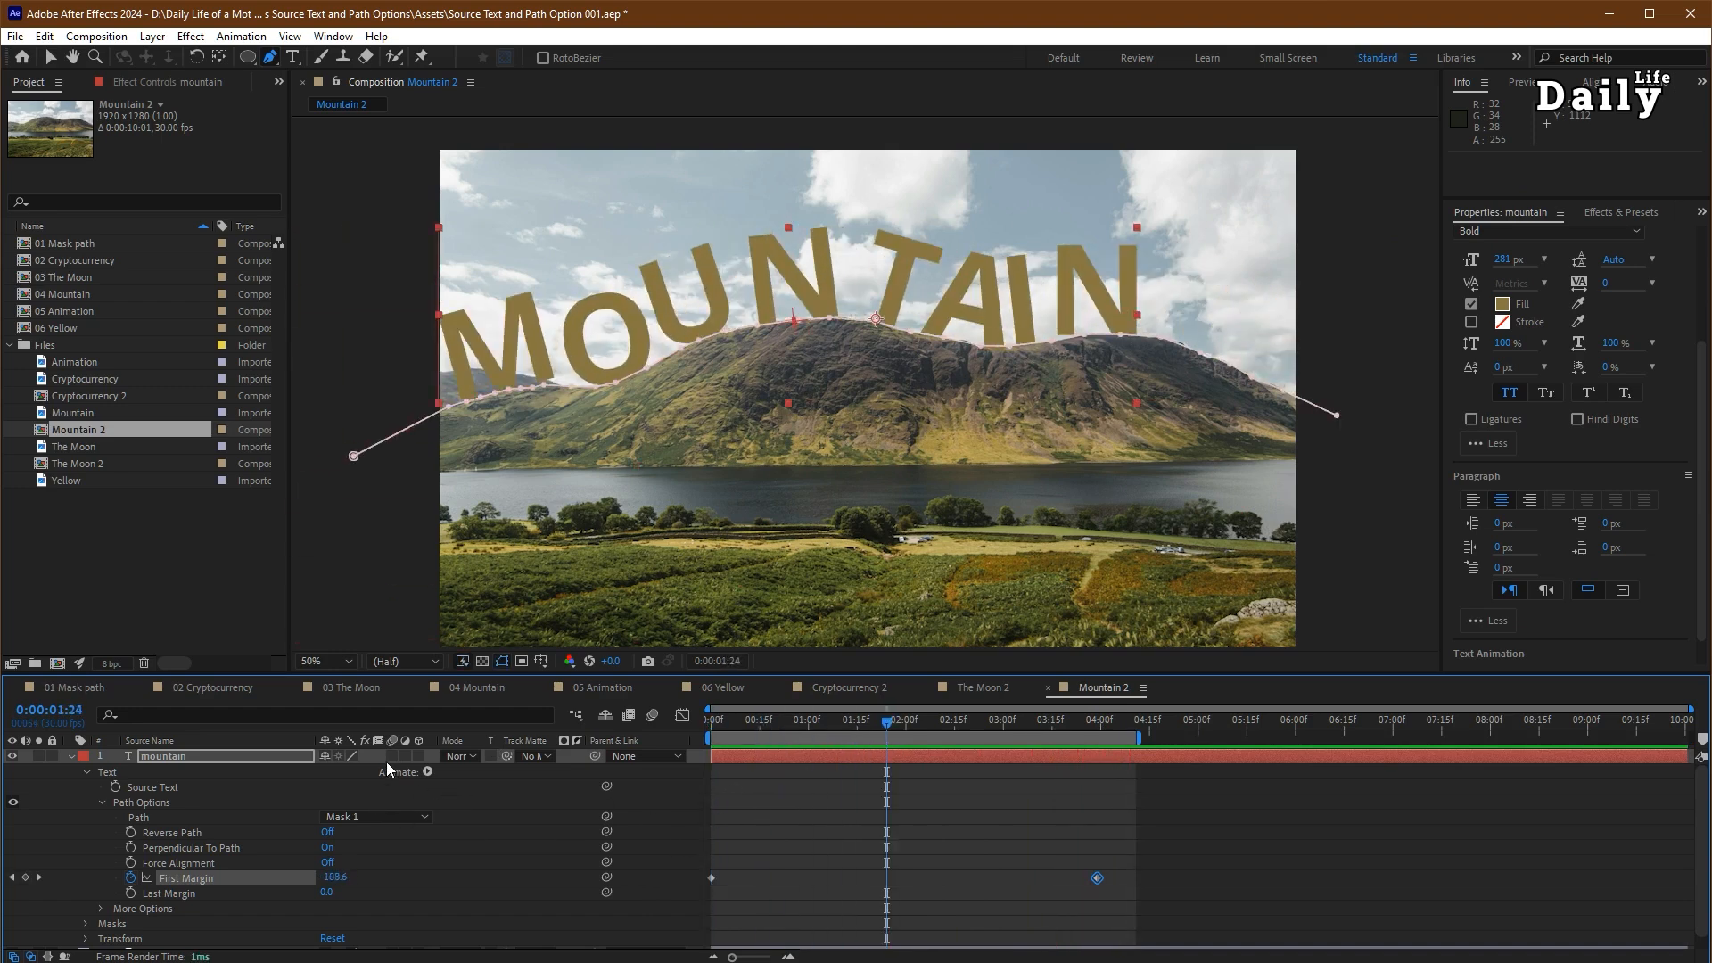
{"action": "key", "text": "space"}
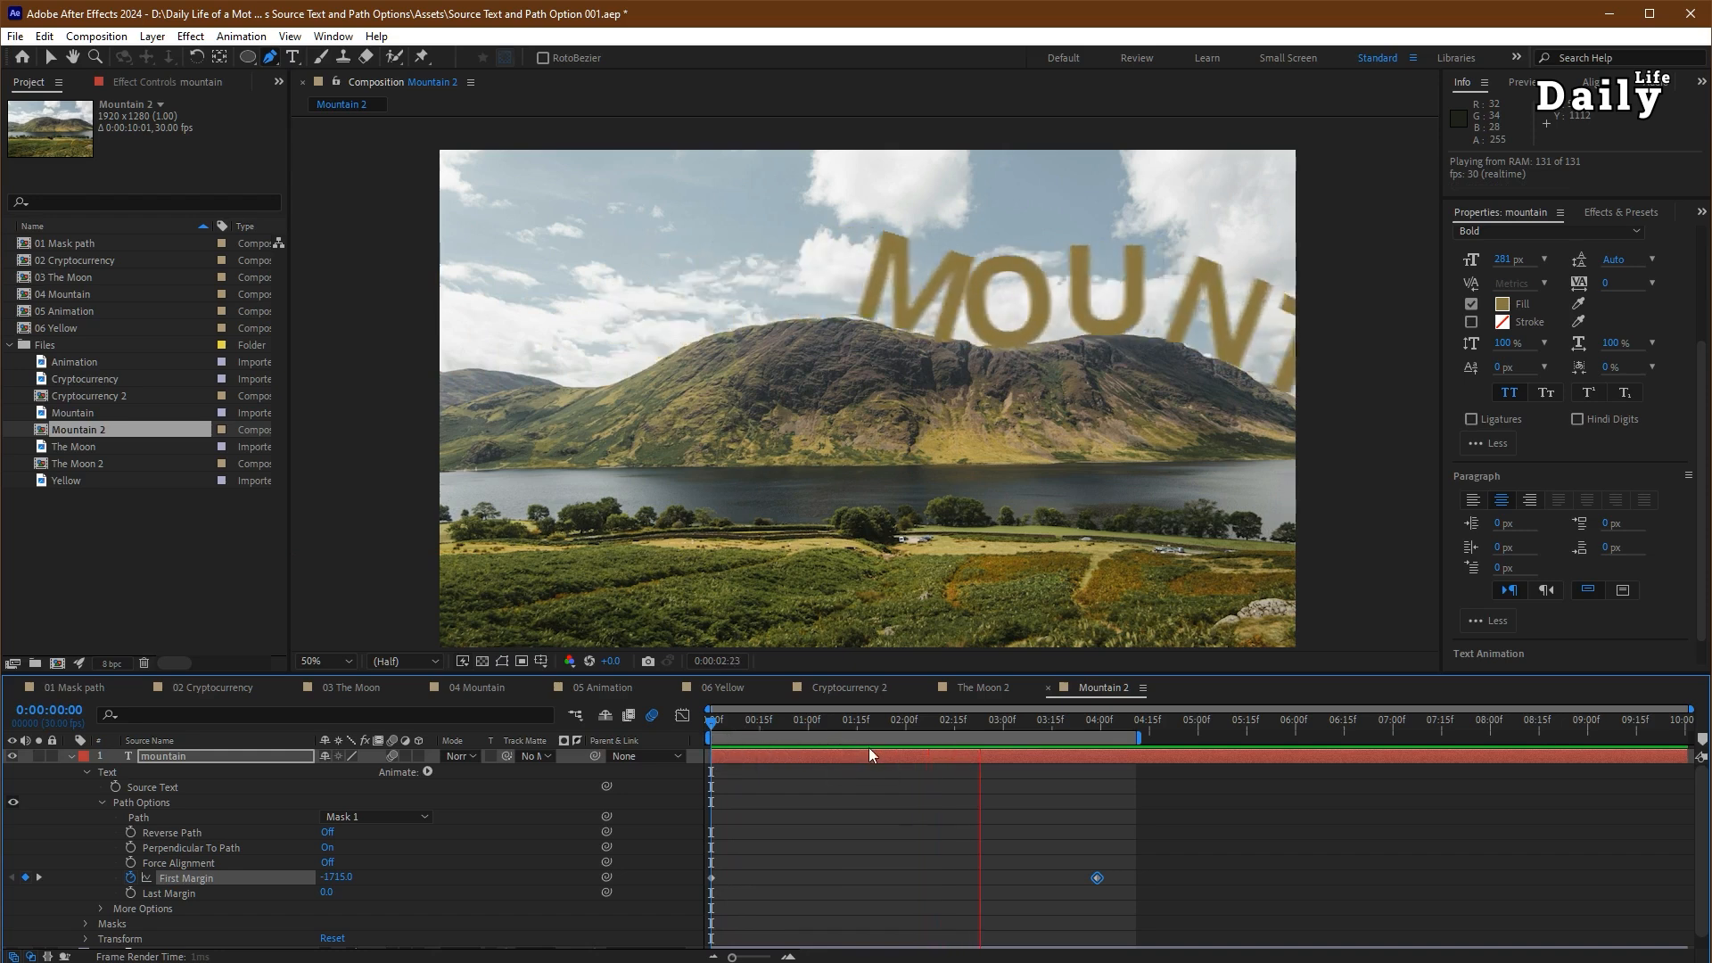
{"action": "left_click_drag", "start_coordinate": [804, 730], "coordinate": [887, 732]}
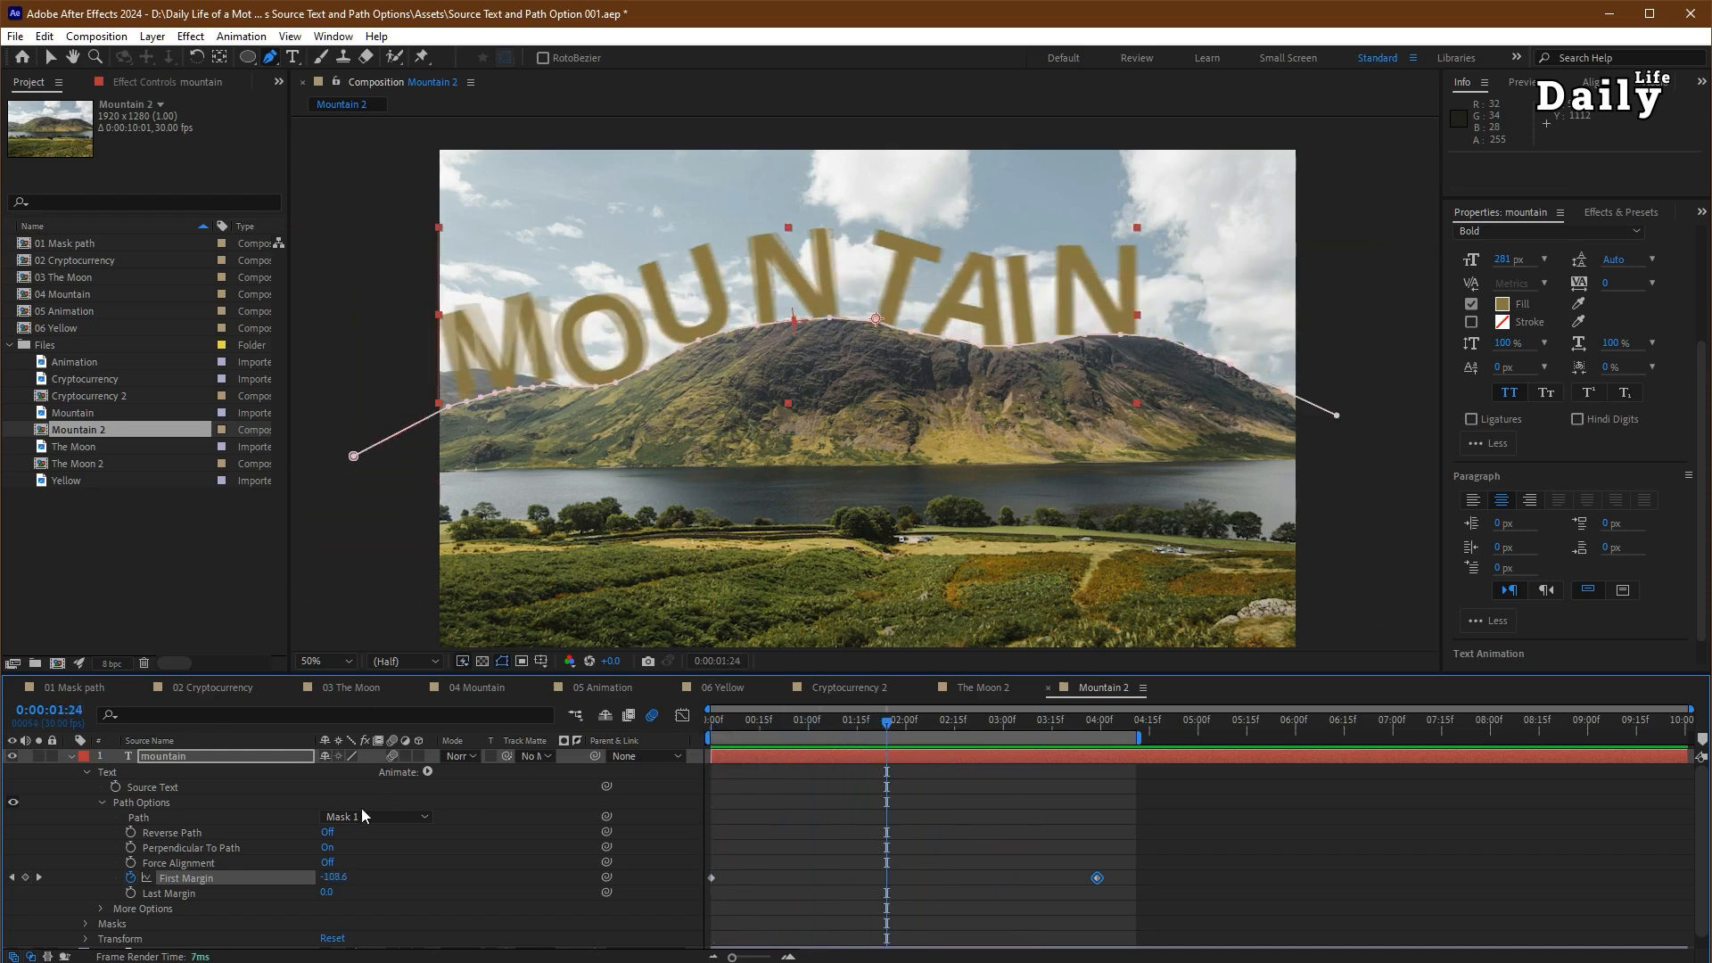
- Turn Perpendicular To Path off for the mountain text to compare the look, and switch it back on with a preview
{"action": "left_click", "coordinate": [327, 850]}
{"action": "left_click", "coordinate": [327, 848]}
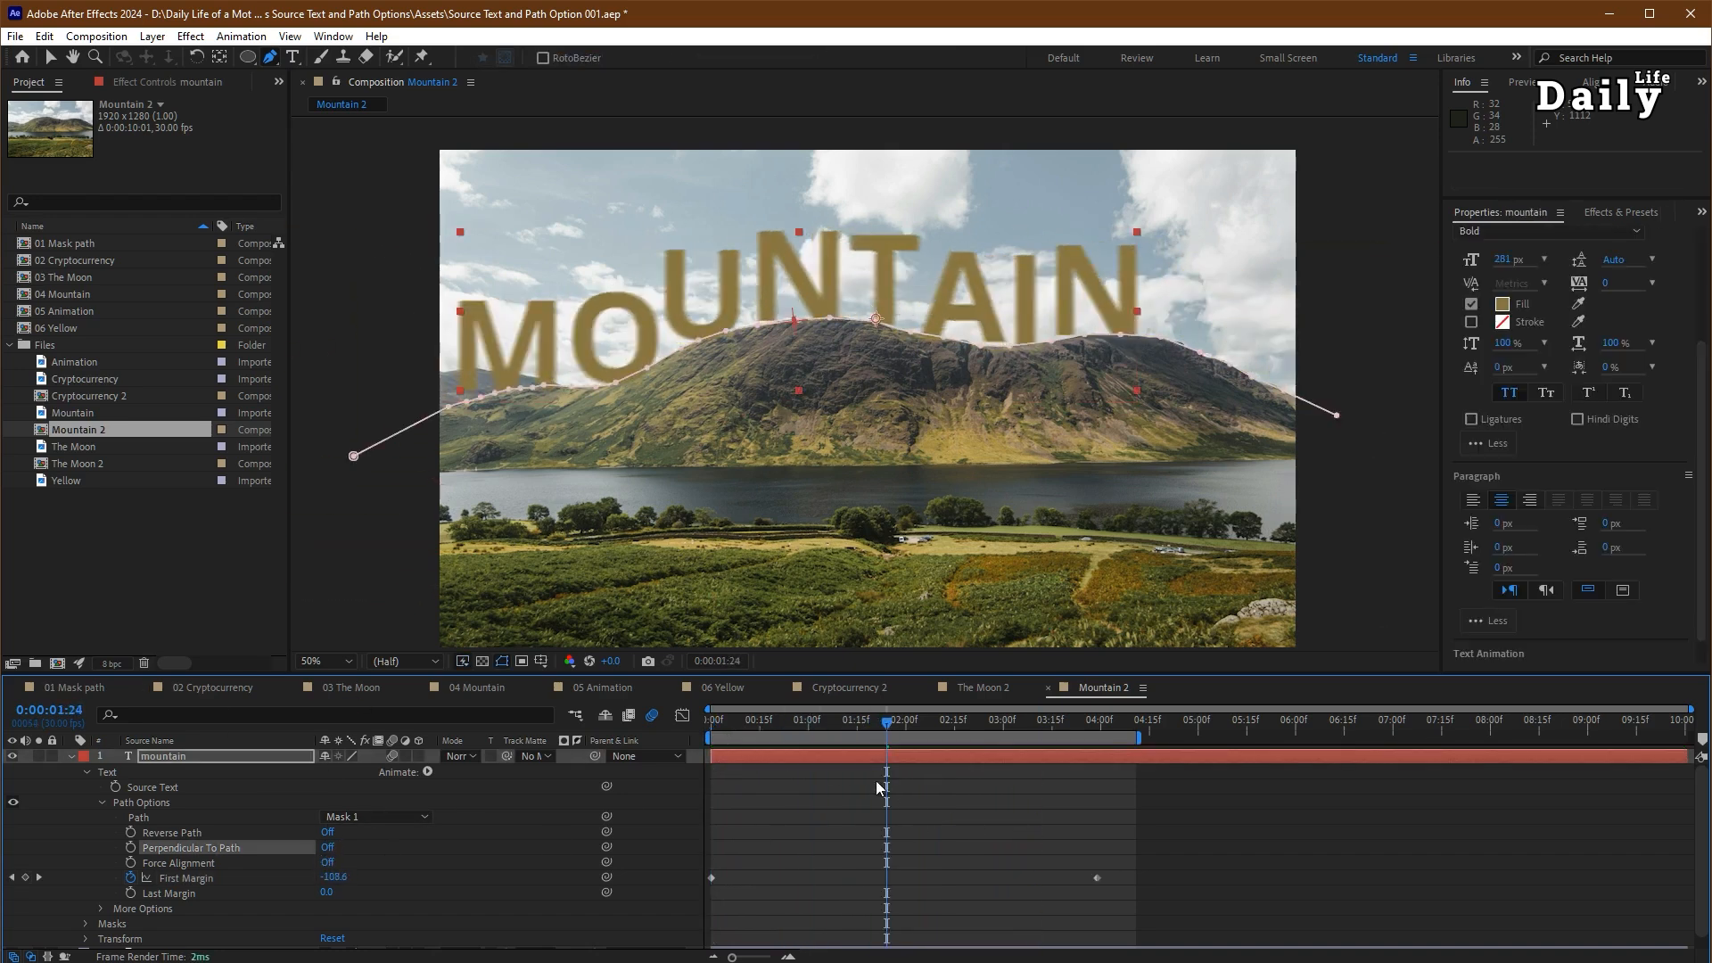
{"action": "key", "text": "space"}
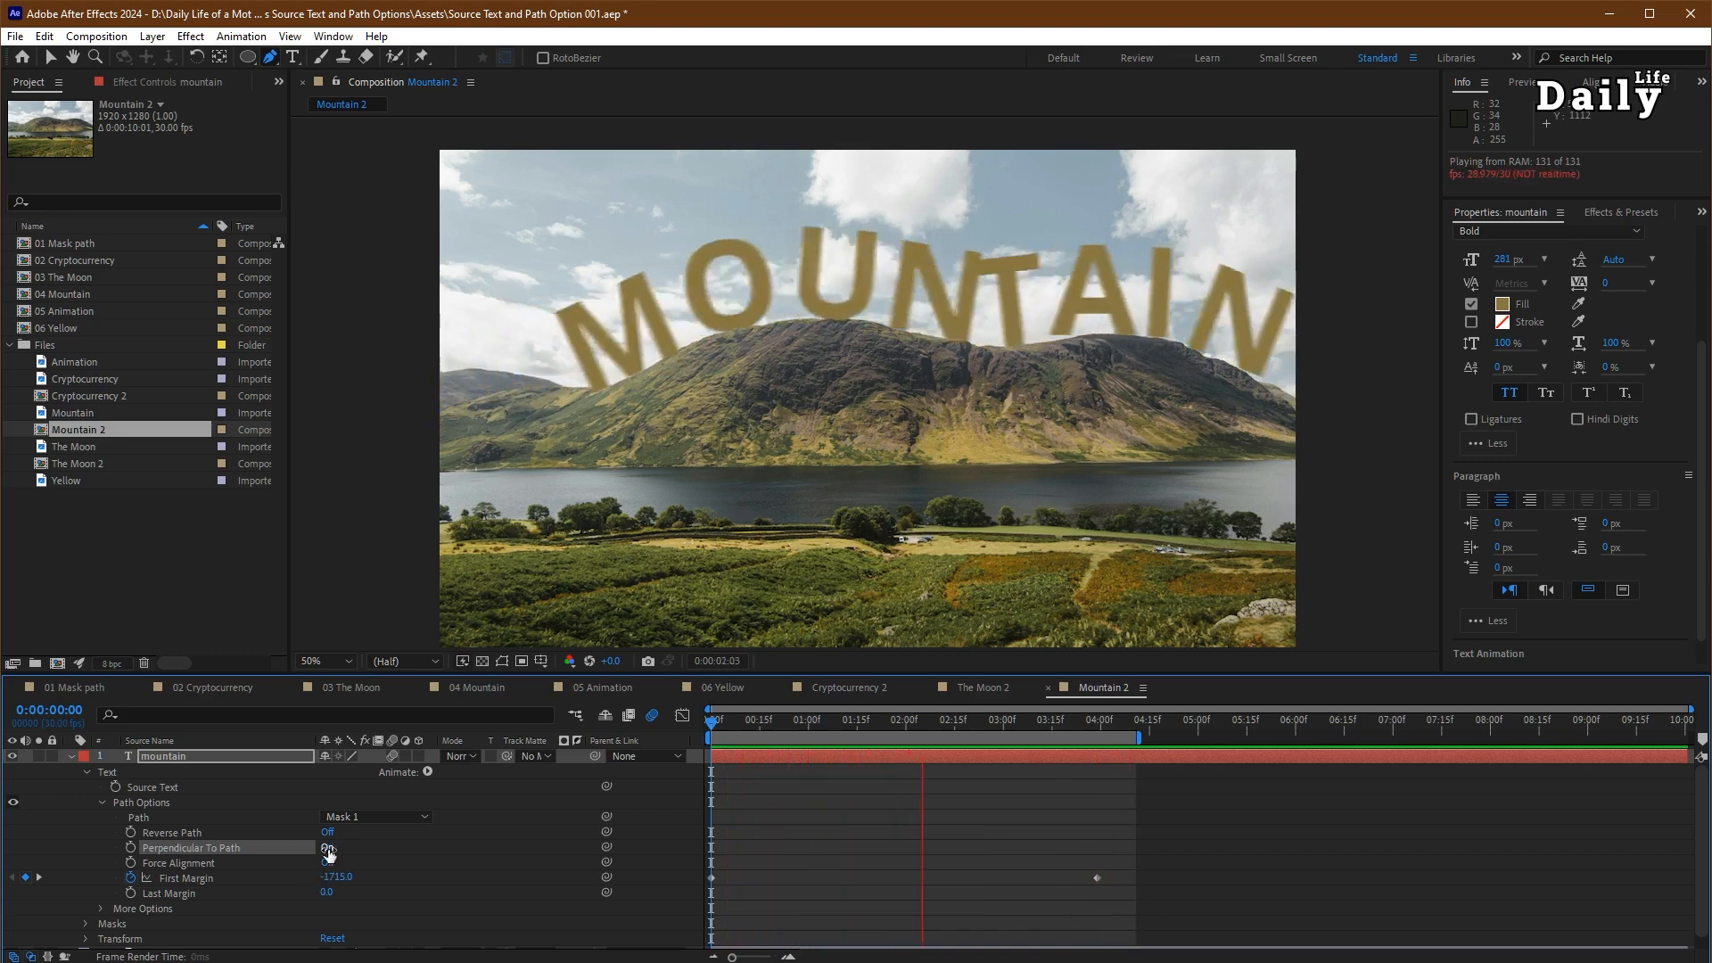
{"action": "left_click", "coordinate": [842, 776]}
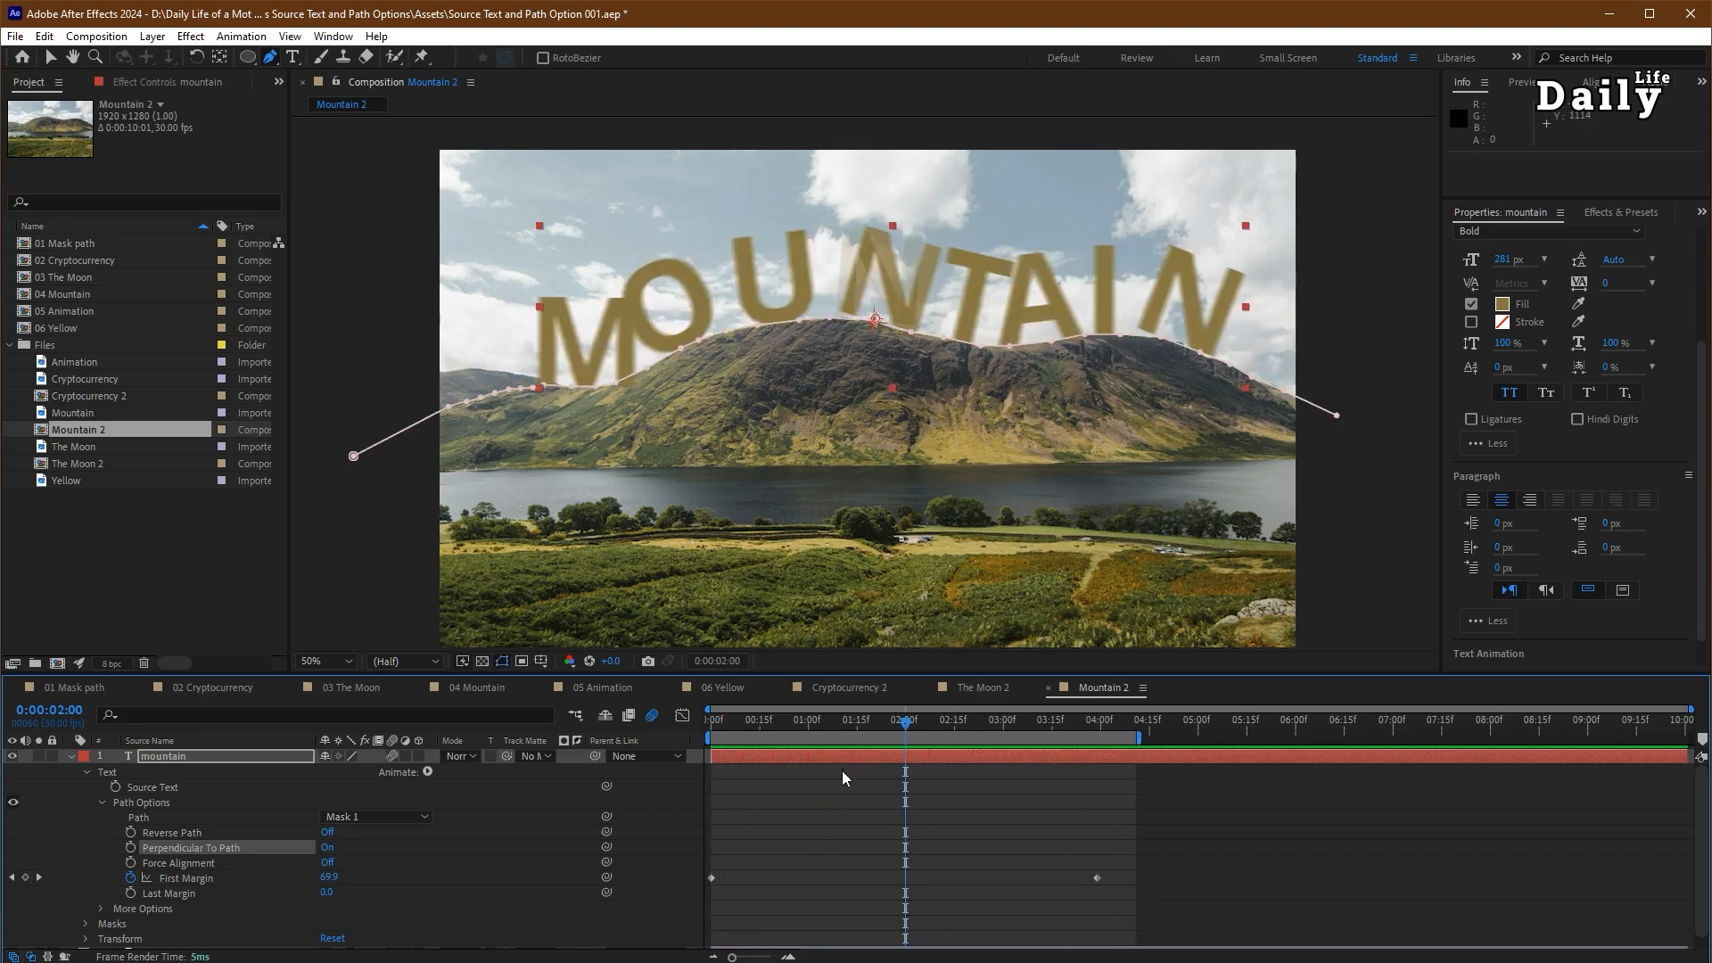
- Open the 05 Animation composition and preview it from the start
{"action": "left_click", "coordinate": [615, 688]}
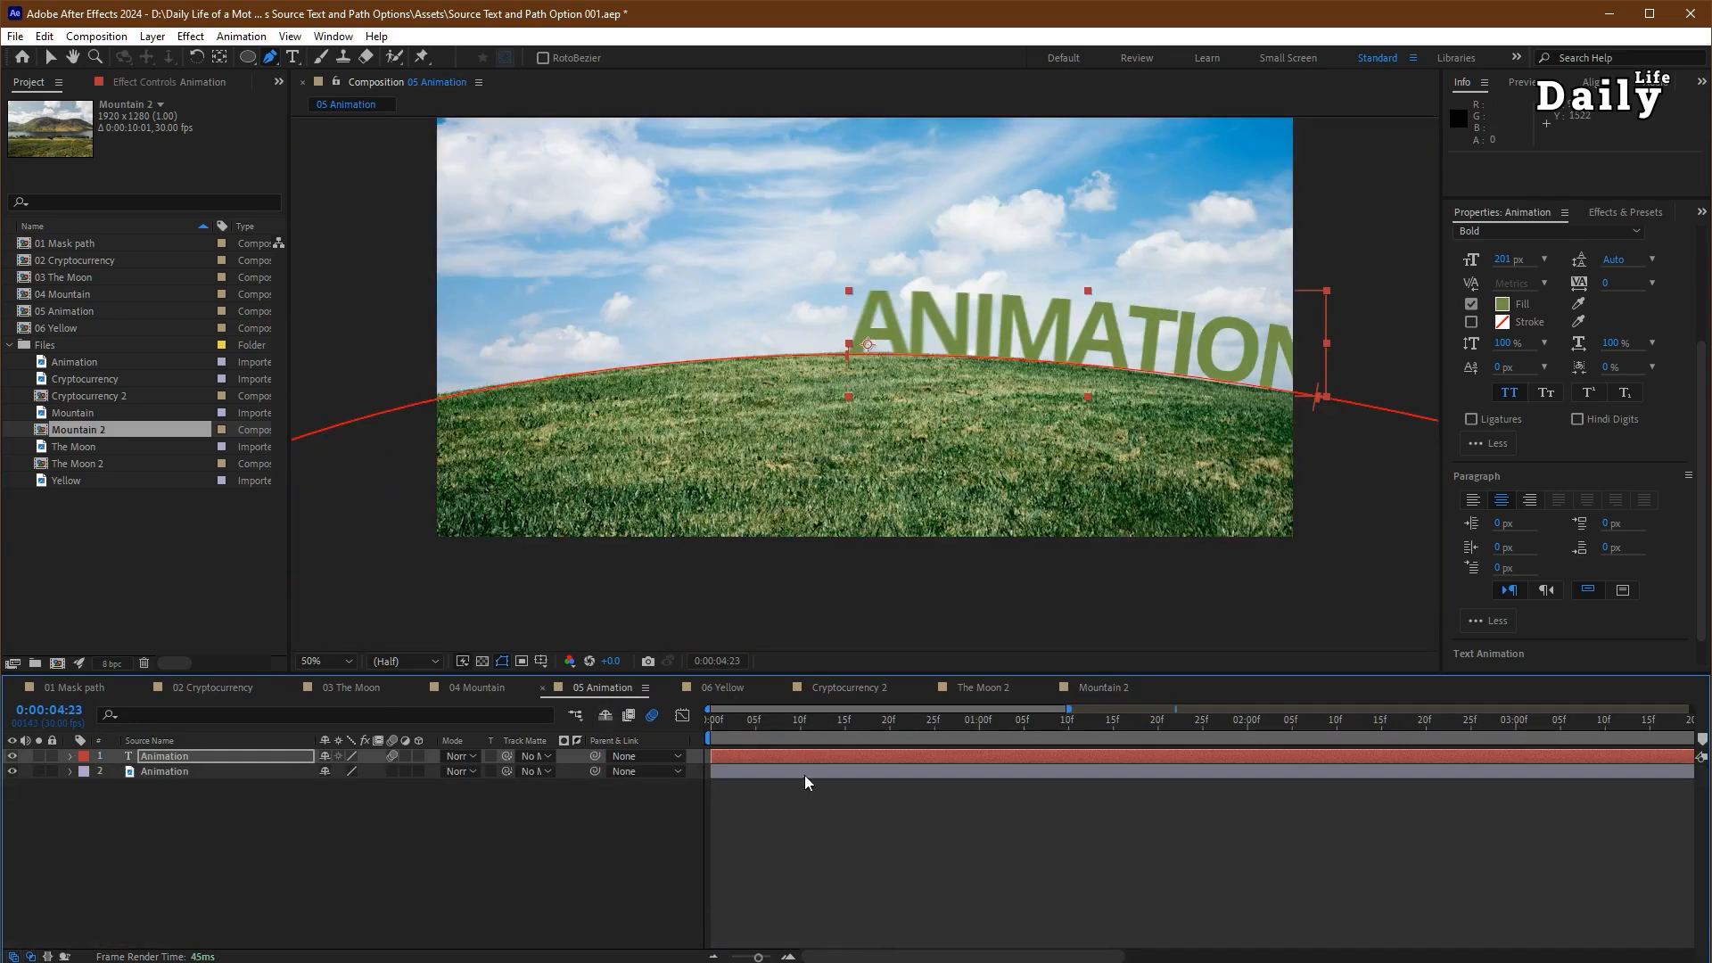
{"action": "key", "text": "Home"}
{"action": "key", "text": "space"}
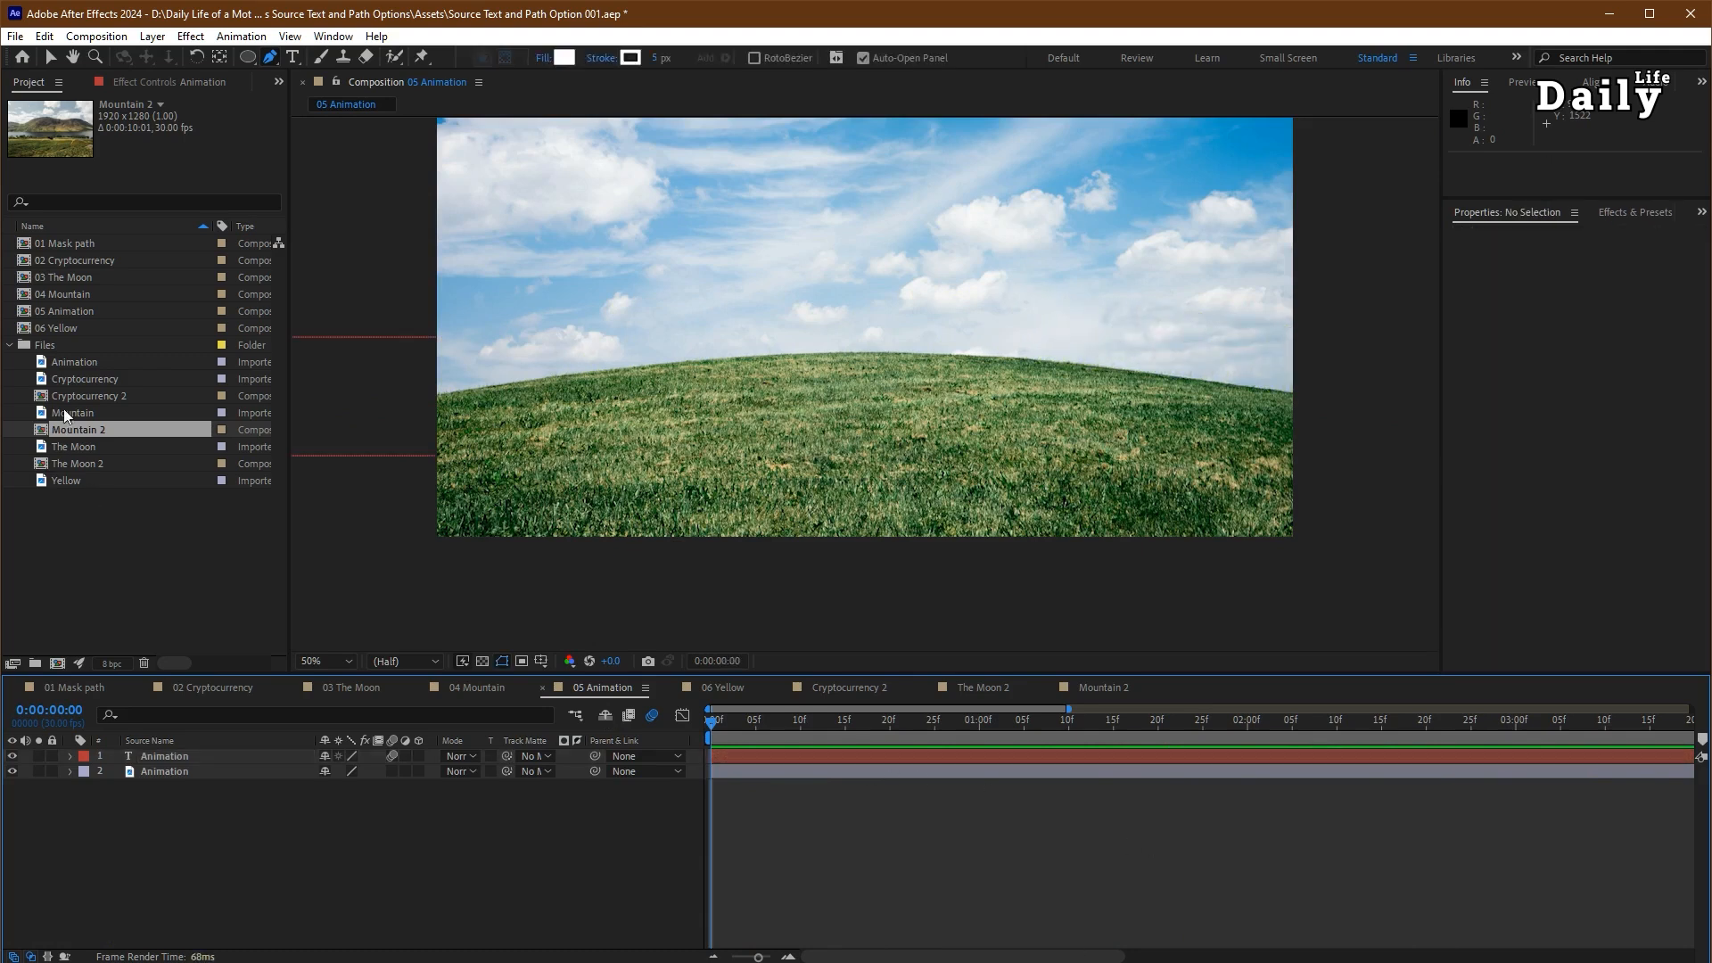
- Create a composition from the Animation image in the Files folder and add the text "Animation" centred just above the hilltop
{"action": "left_click", "coordinate": [69, 360]}
{"action": "left_click_drag", "start_coordinate": [76, 361], "coordinate": [53, 660]}
{"action": "key", "text": "ctrl+t"}
{"action": "left_click", "coordinate": [670, 410]}
{"action": "type", "text": "Animation"}
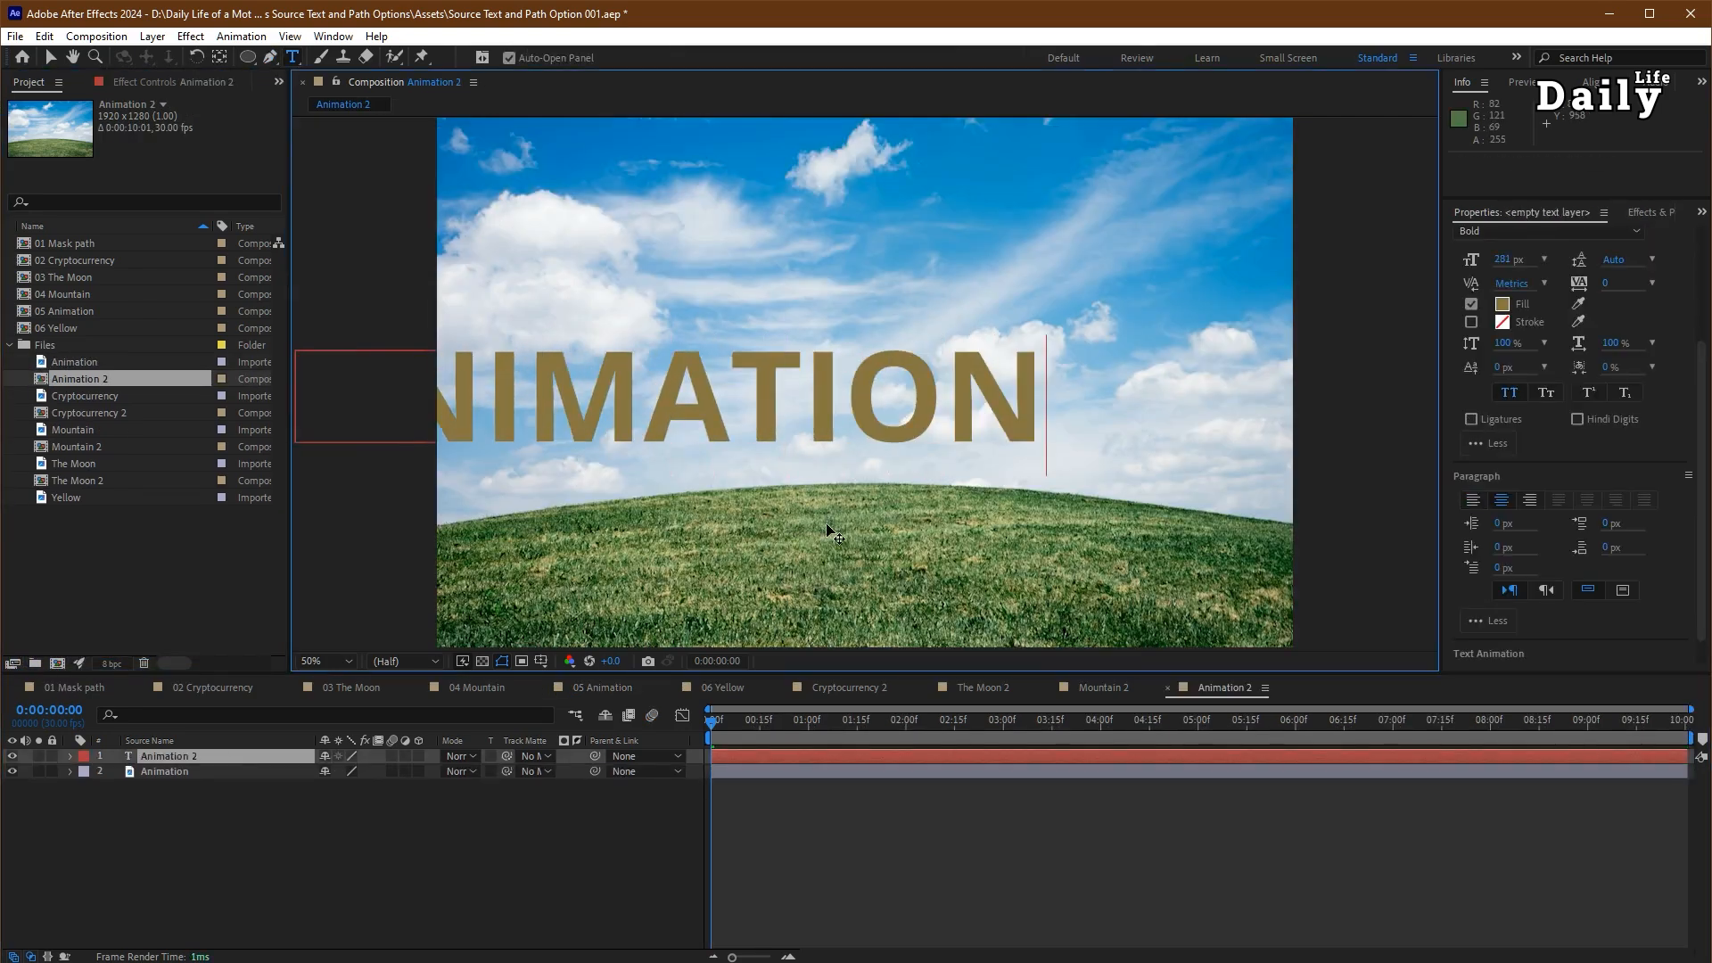
{"action": "left_click", "coordinate": [51, 57]}
{"action": "left_click_drag", "start_coordinate": [688, 405], "coordinate": [879, 444]}
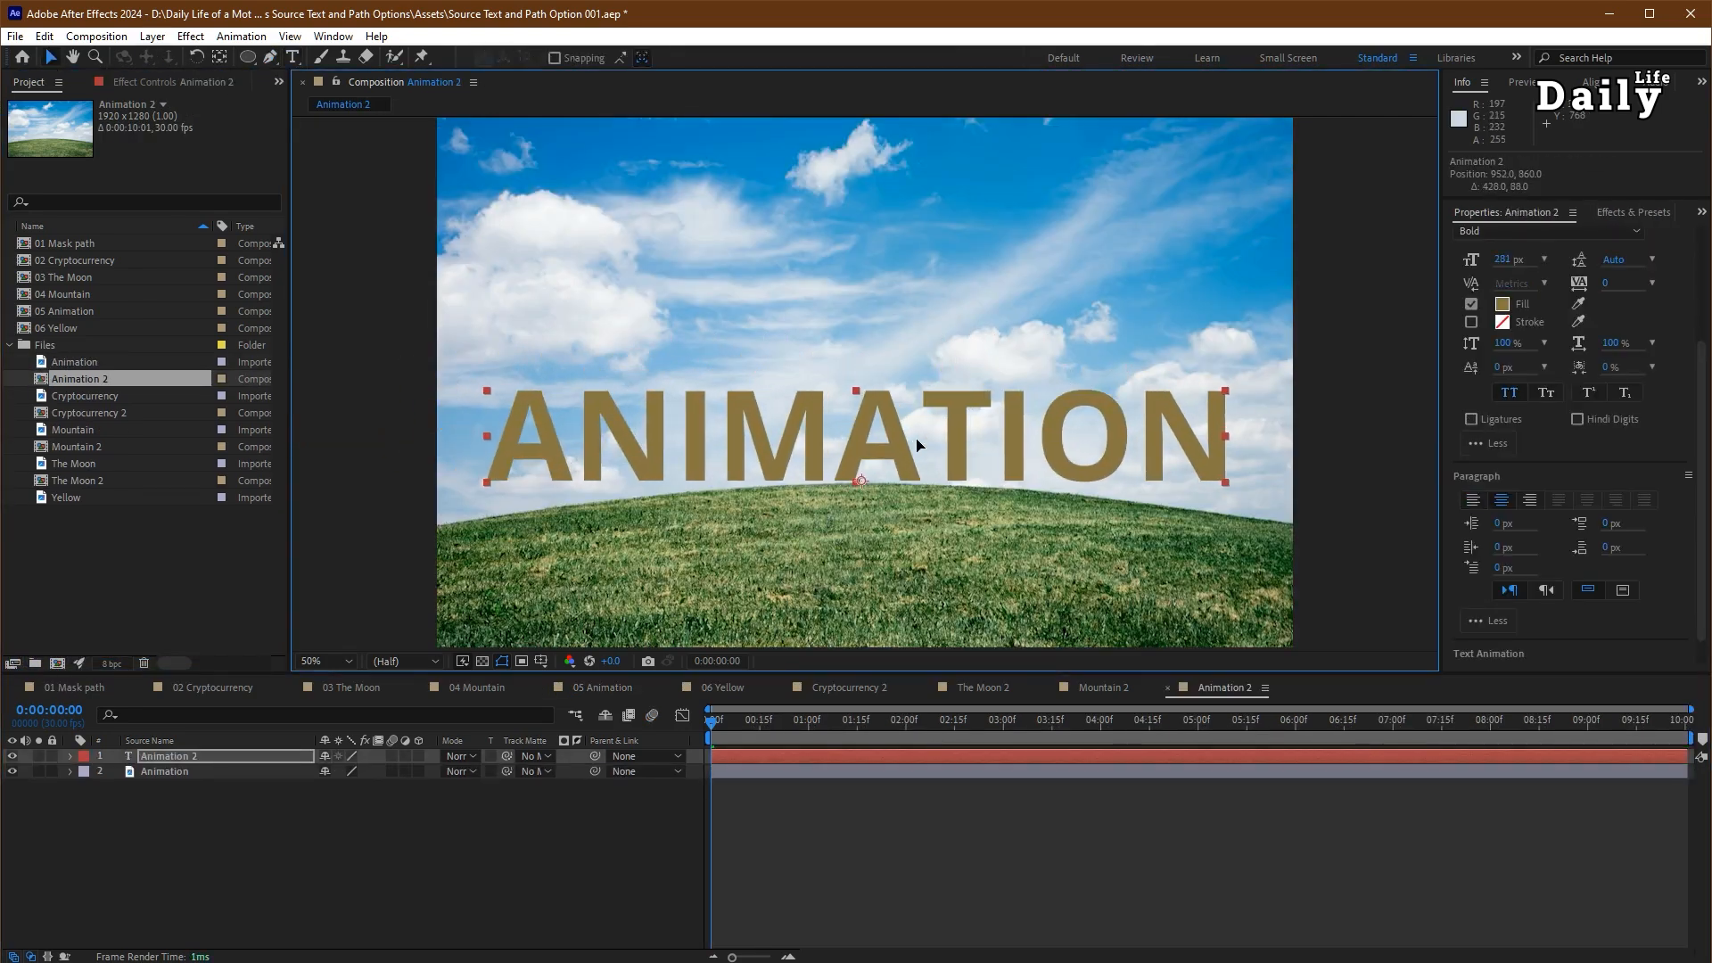
- Fill the Animation text with a light olive-green colour sampled from the grass
{"action": "left_click", "coordinate": [1503, 304]}
{"action": "left_click", "coordinate": [819, 660]}
{"action": "left_click", "coordinate": [720, 578]}
{"action": "left_click", "coordinate": [1190, 482]}
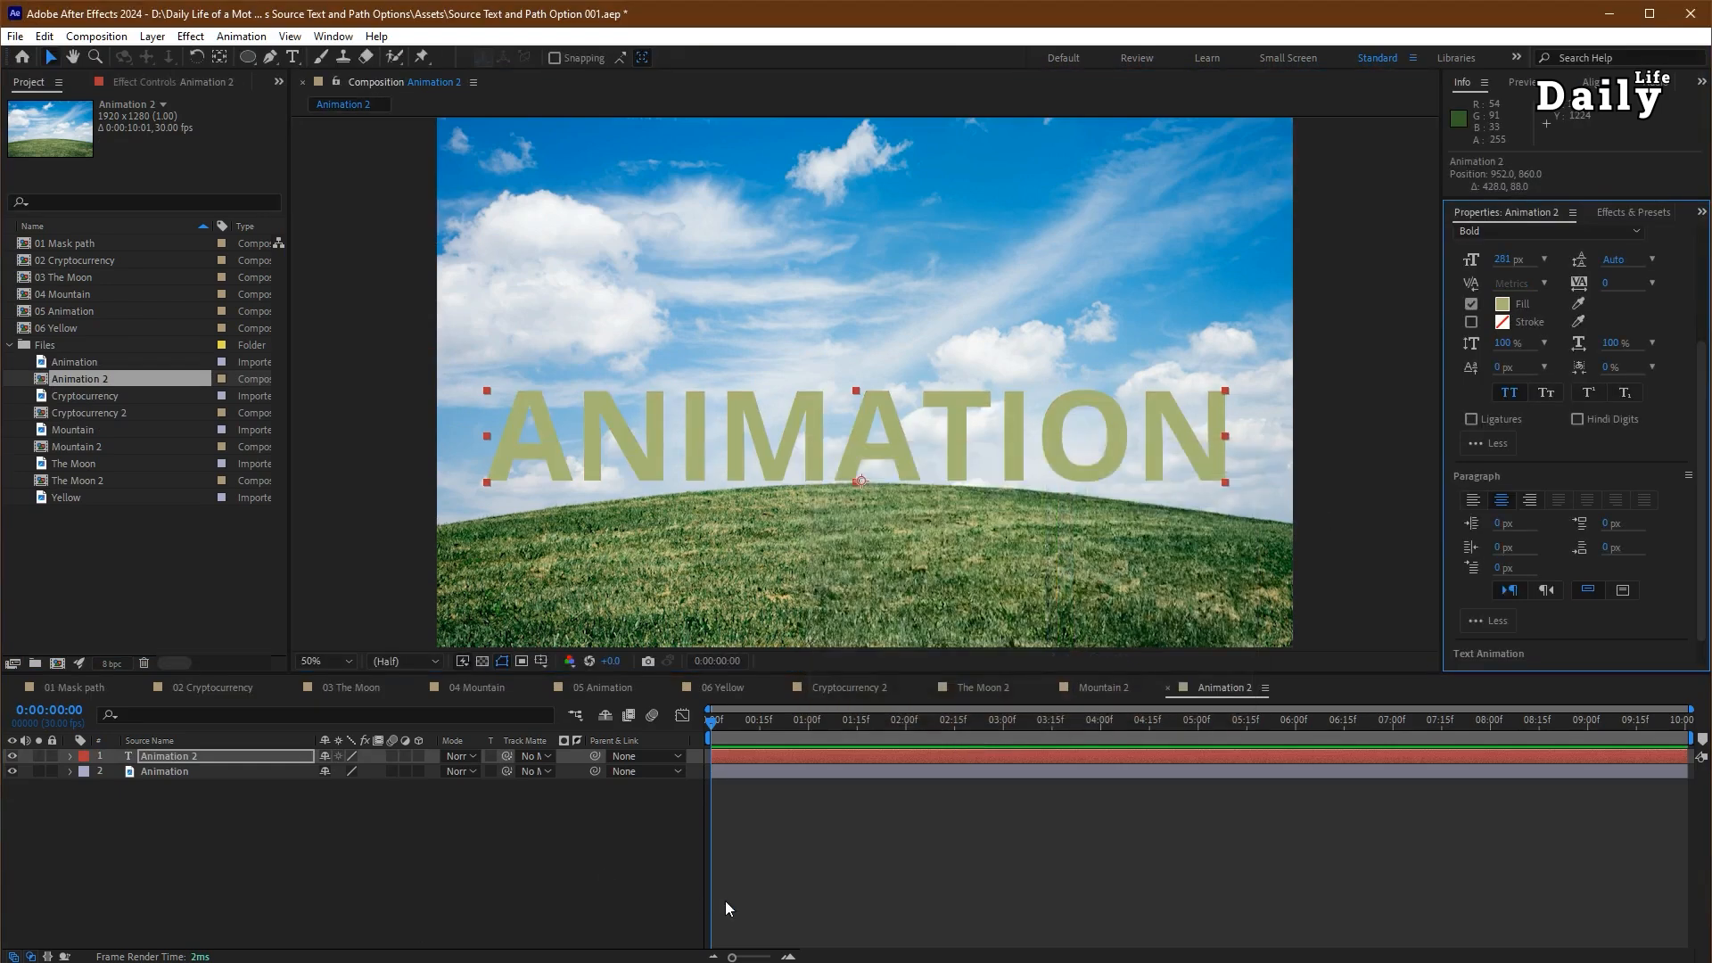
- Draw a two-point curved mask path on the Animation text layer, arching over the hill from beyond one side of the image to the other
{"action": "left_click", "coordinate": [270, 57]}
{"action": "left_click_drag", "start_coordinate": [814, 496], "coordinate": [806, 448]}
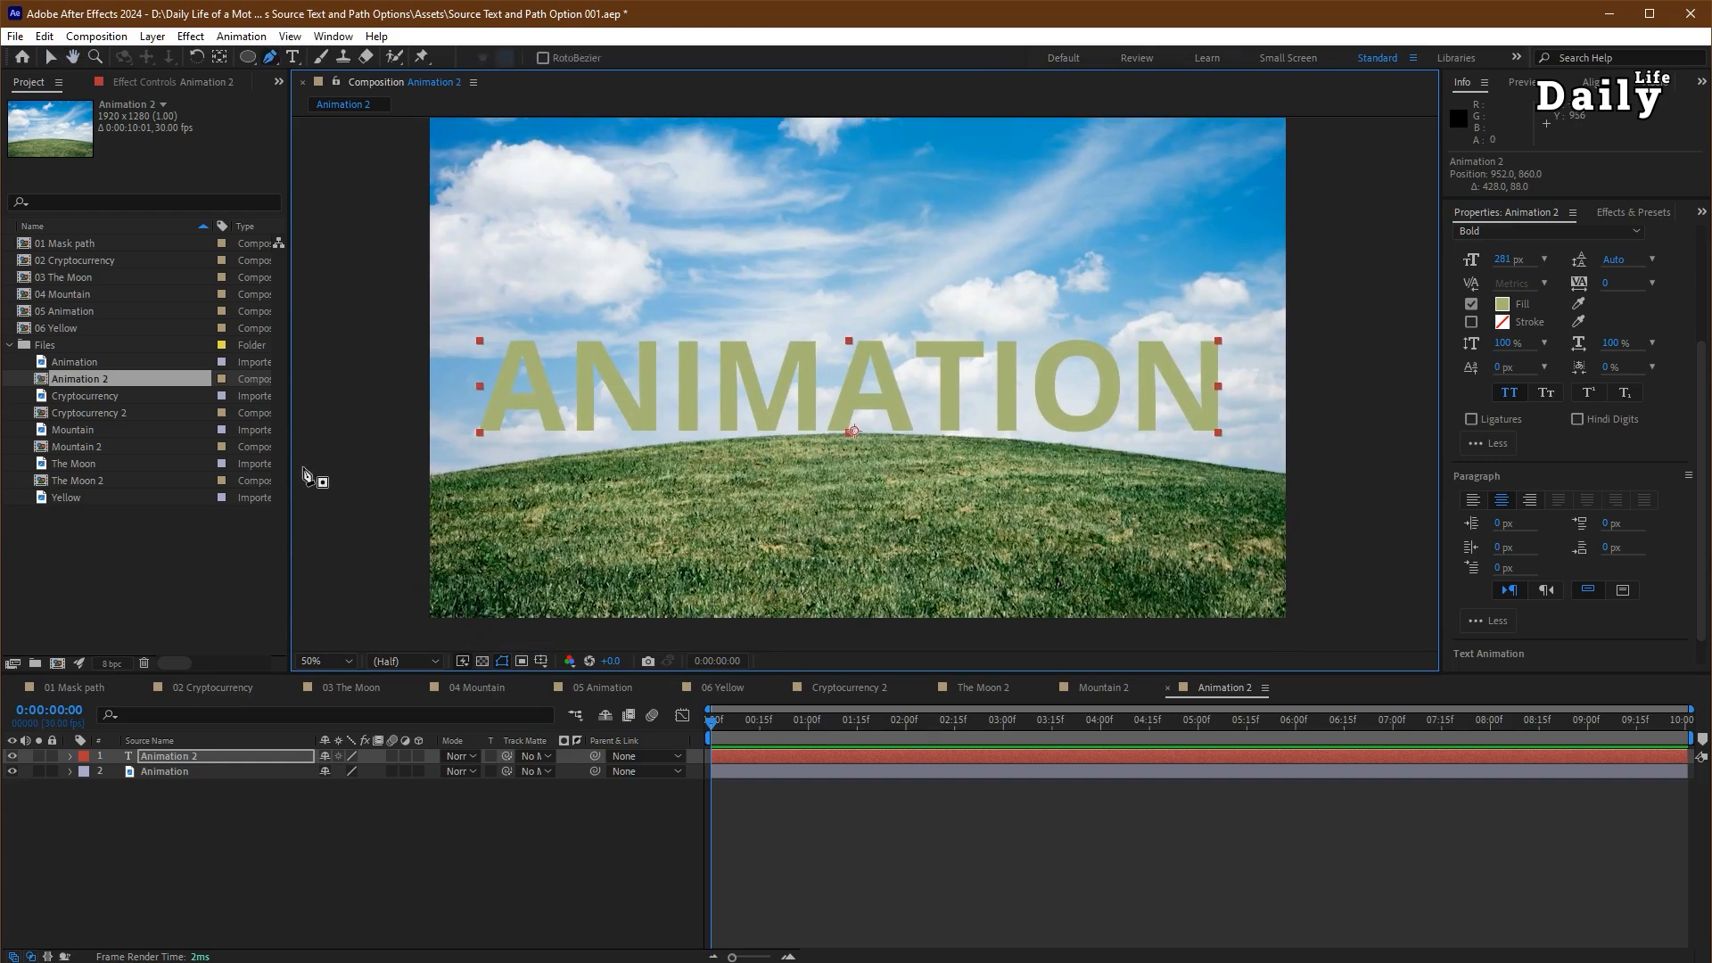
{"action": "left_click_drag", "start_coordinate": [1431, 515], "coordinate": [797, 346]}
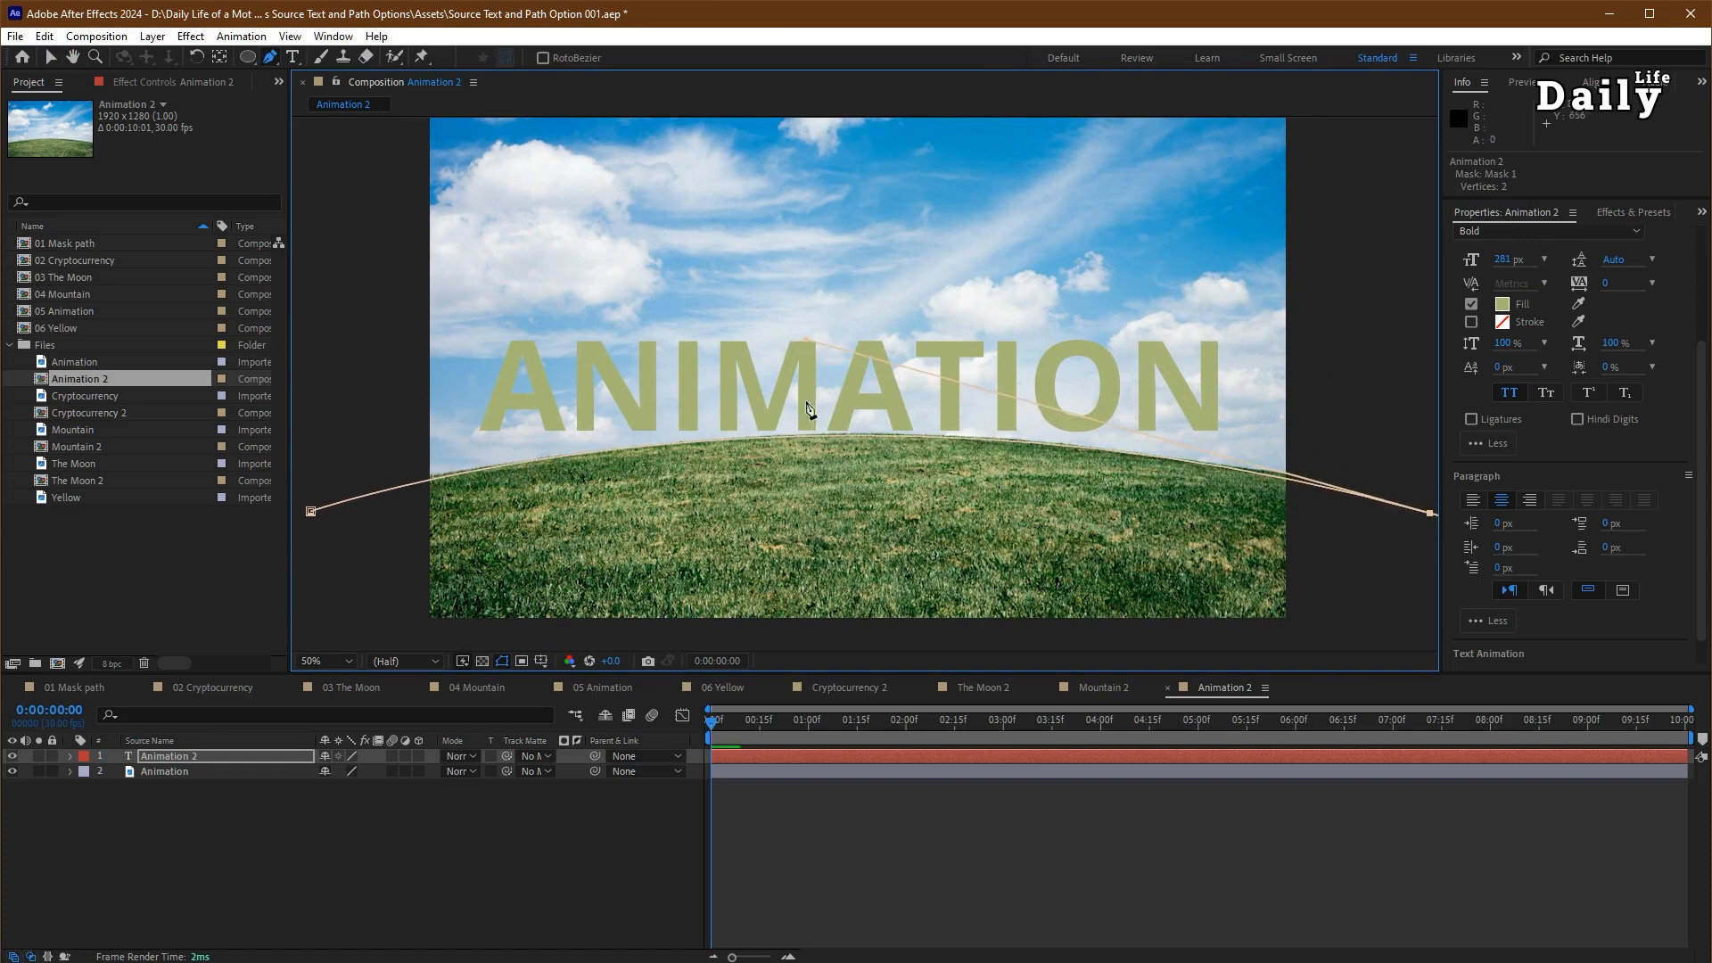
- Adjust the curve handles of the mask's end points with the Convert Vertex tool so the path follows the hill's contour
{"action": "left_click_drag", "start_coordinate": [270, 56], "coordinate": [344, 120]}
{"action": "left_click", "coordinate": [310, 513]}
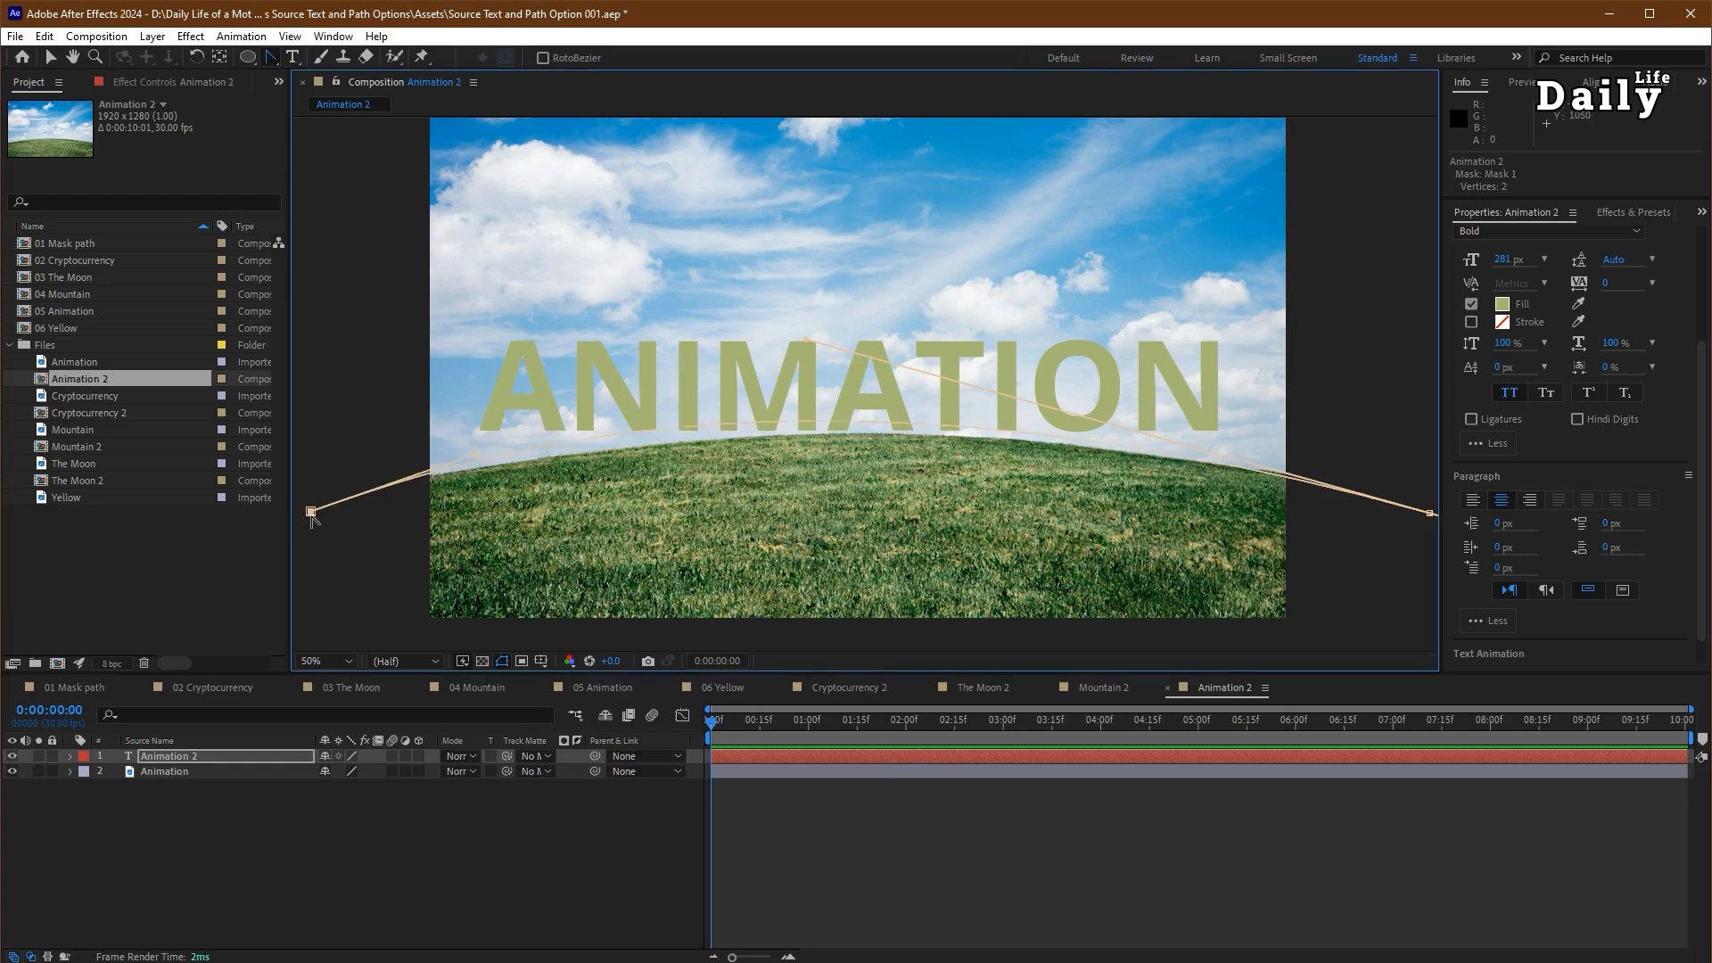
{"action": "left_click_drag", "start_coordinate": [480, 453], "coordinate": [389, 483]}
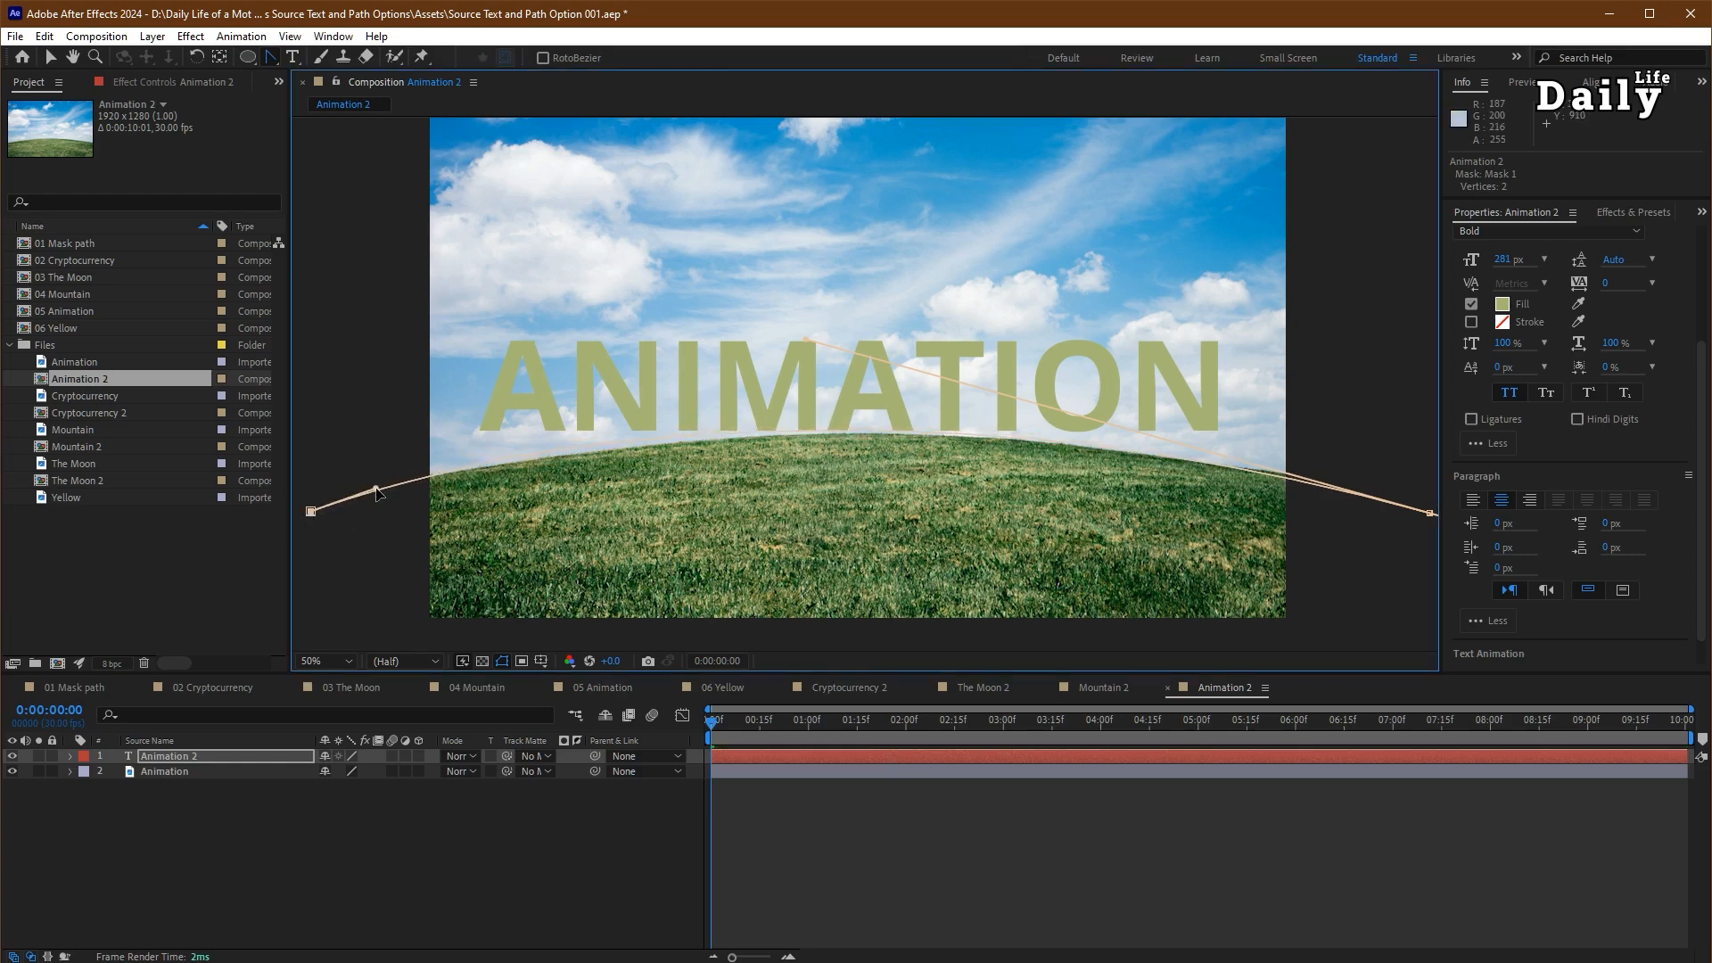
{"action": "left_click_drag", "start_coordinate": [808, 340], "coordinate": [901, 358]}
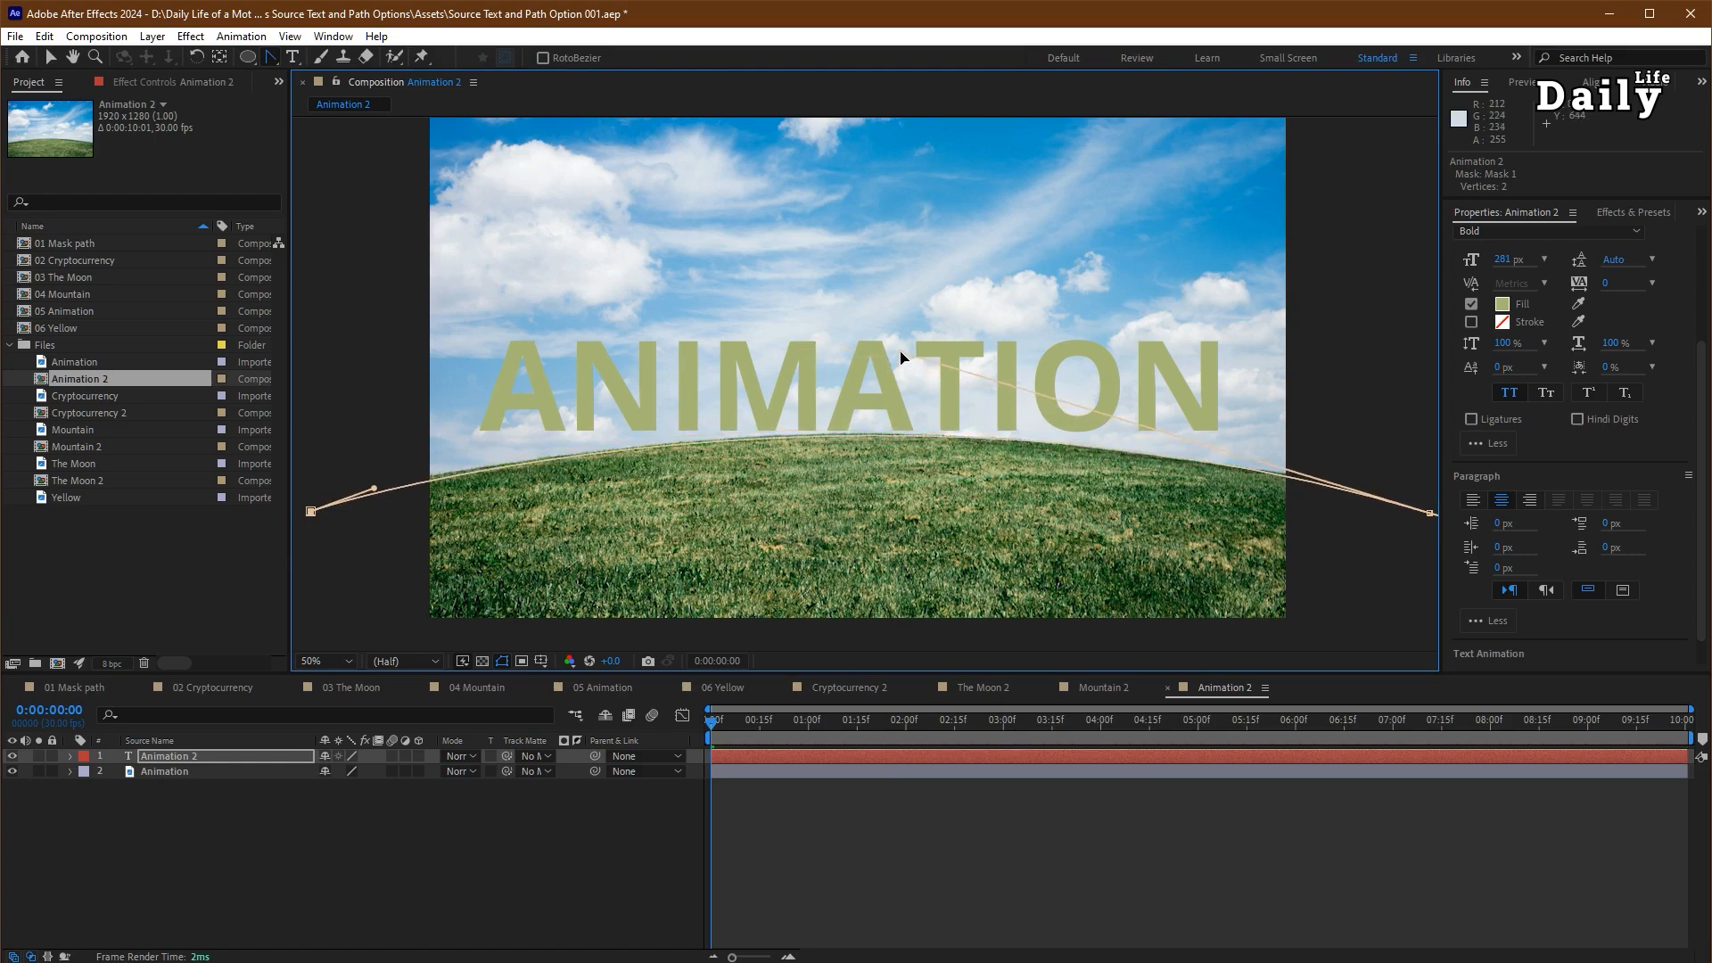
- Set the Animation text's Path option to Mask 1 so the letters follow the hill
{"action": "left_click", "coordinate": [71, 756]}
{"action": "left_click", "coordinate": [86, 772]}
{"action": "left_click", "coordinate": [102, 803]}
{"action": "left_click", "coordinate": [375, 817]}
{"action": "left_click", "coordinate": [365, 861]}
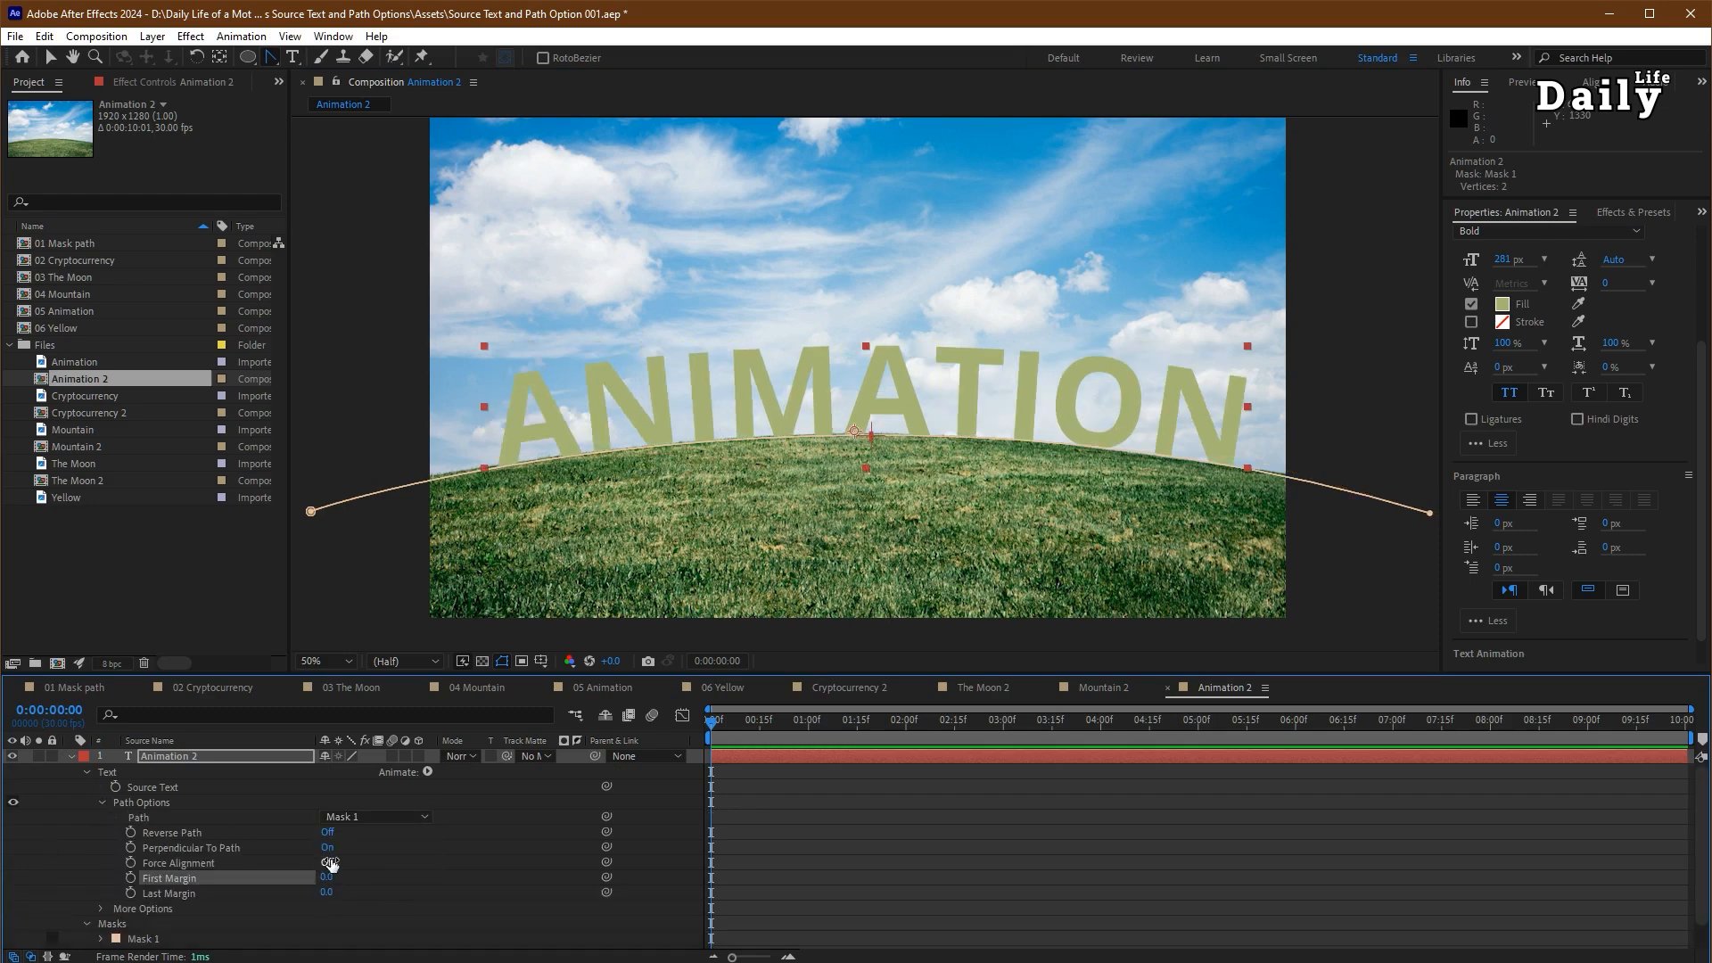
- Turn on Force Alignment and keyframe First Margin at -103 and Last Margin at -2300 at 0:00
{"action": "left_click", "coordinate": [328, 863]}
{"action": "left_click_drag", "start_coordinate": [326, 876], "coordinate": [135, 896]}
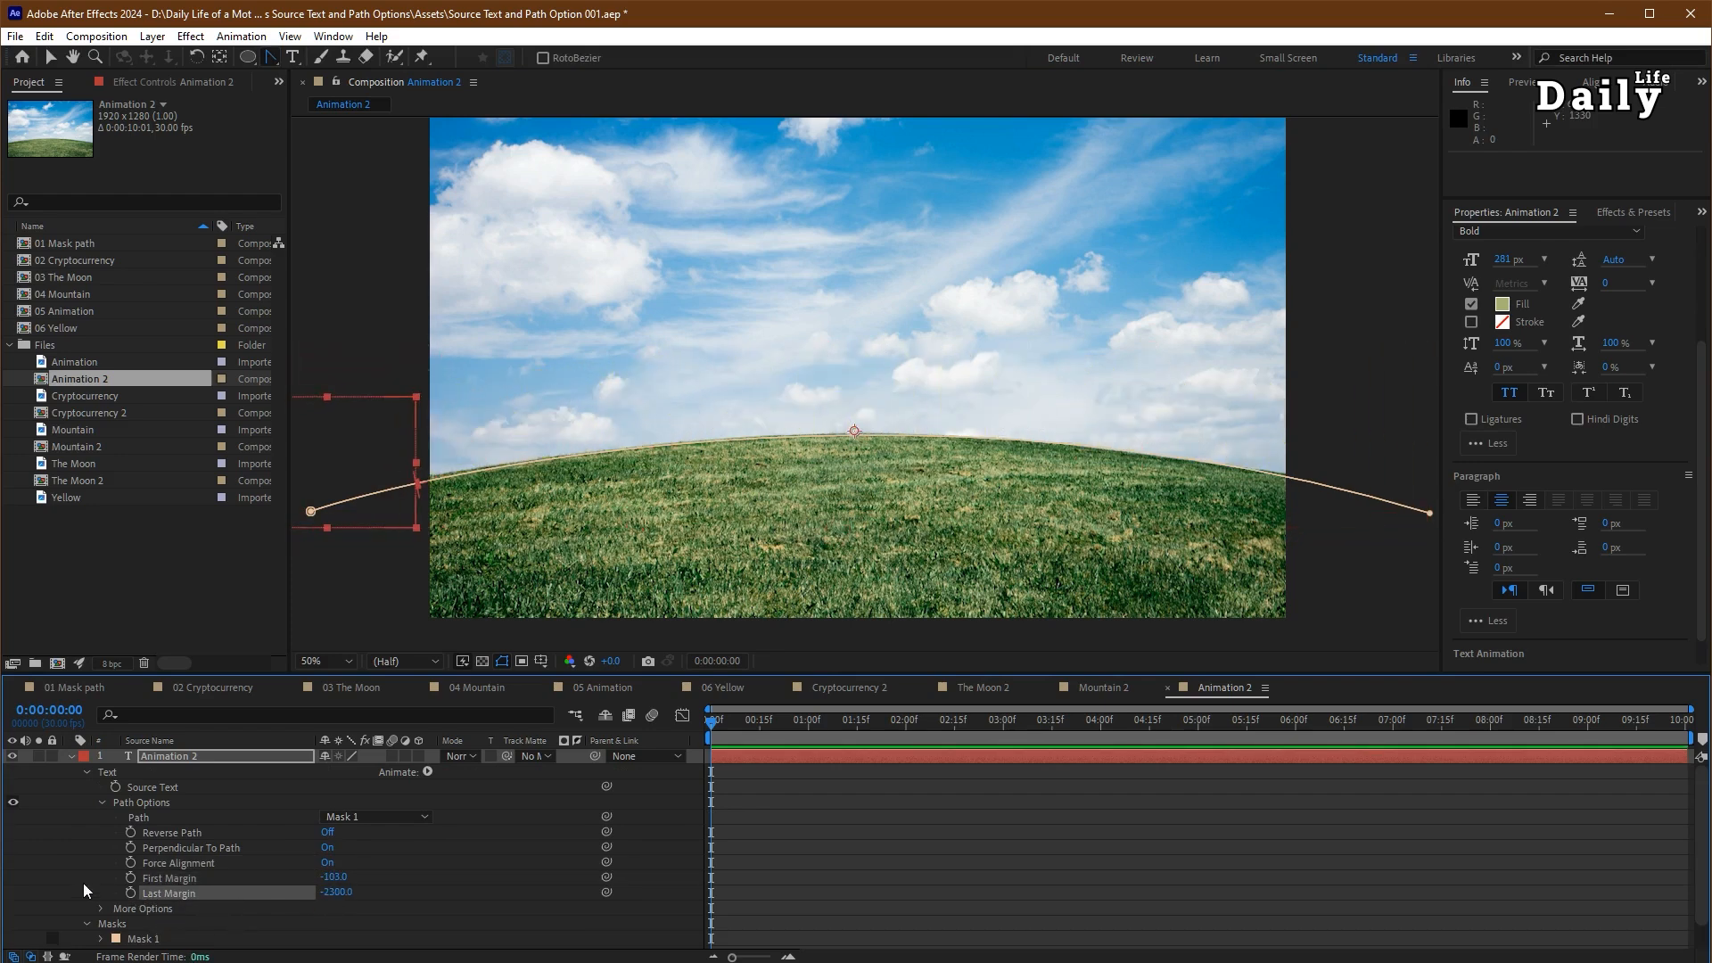
{"action": "left_click", "coordinate": [130, 876]}
{"action": "left_click", "coordinate": [130, 891]}
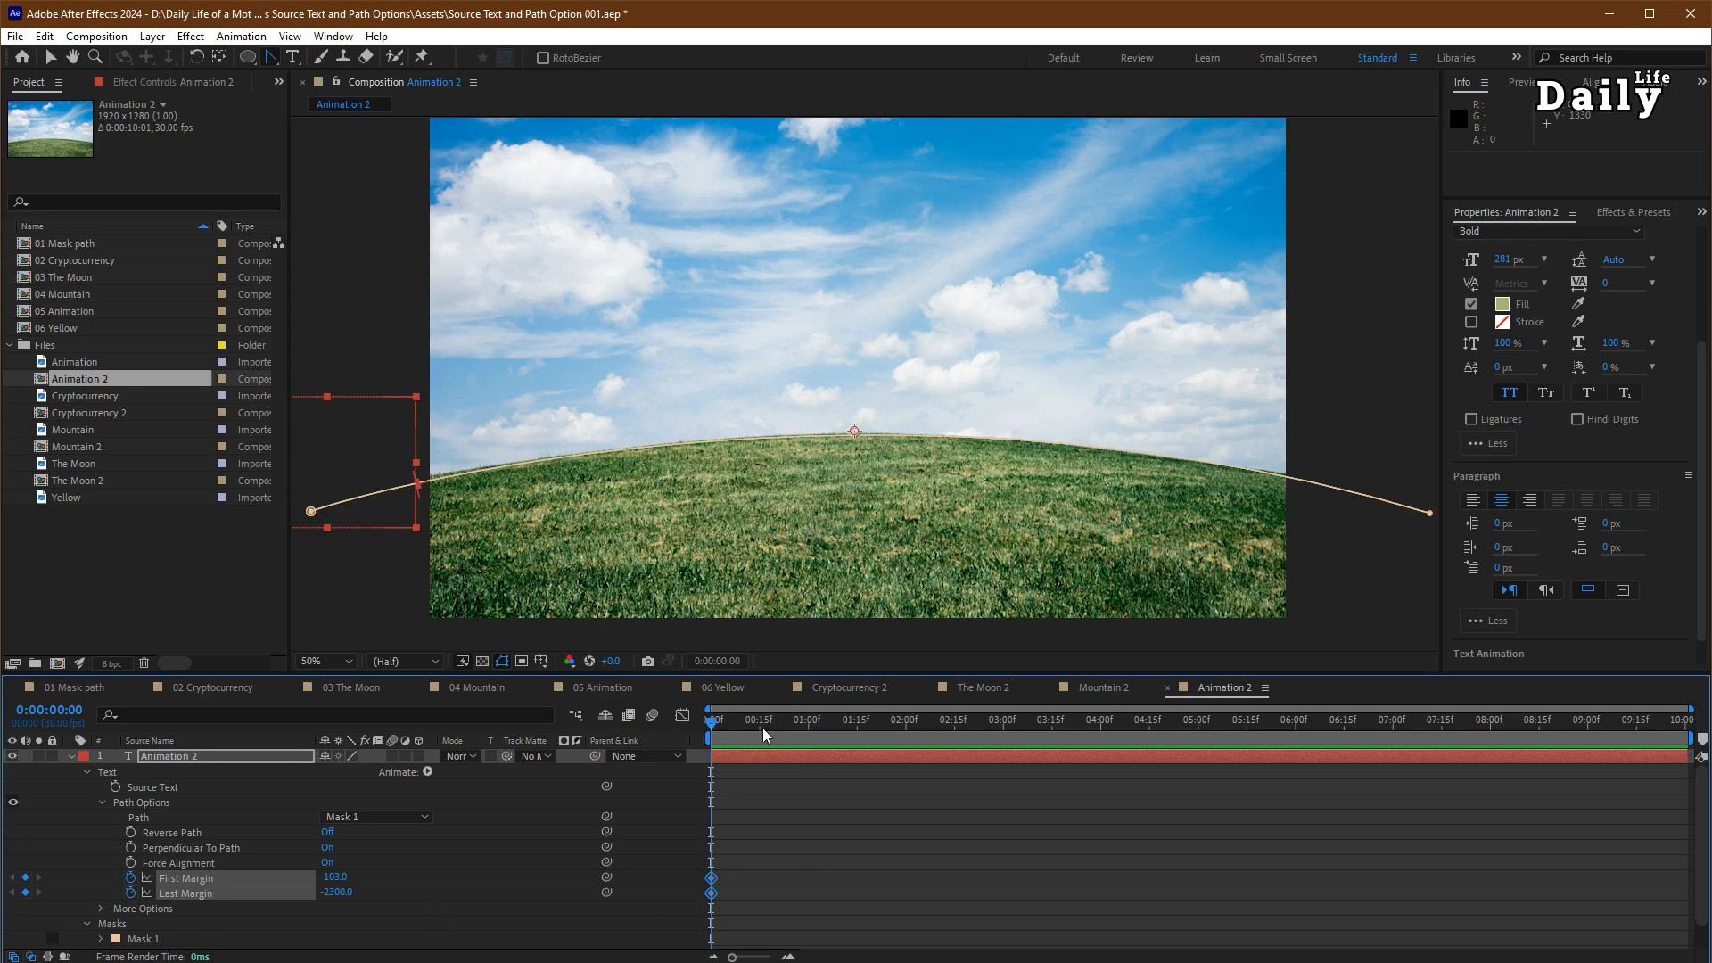
- At 0:20, keyframe Last Margin at -1389 and hold First Margin at -103
{"action": "key", "text": "shift+Page_Down"}
{"action": "key", "text": "shift+Page_Down"}
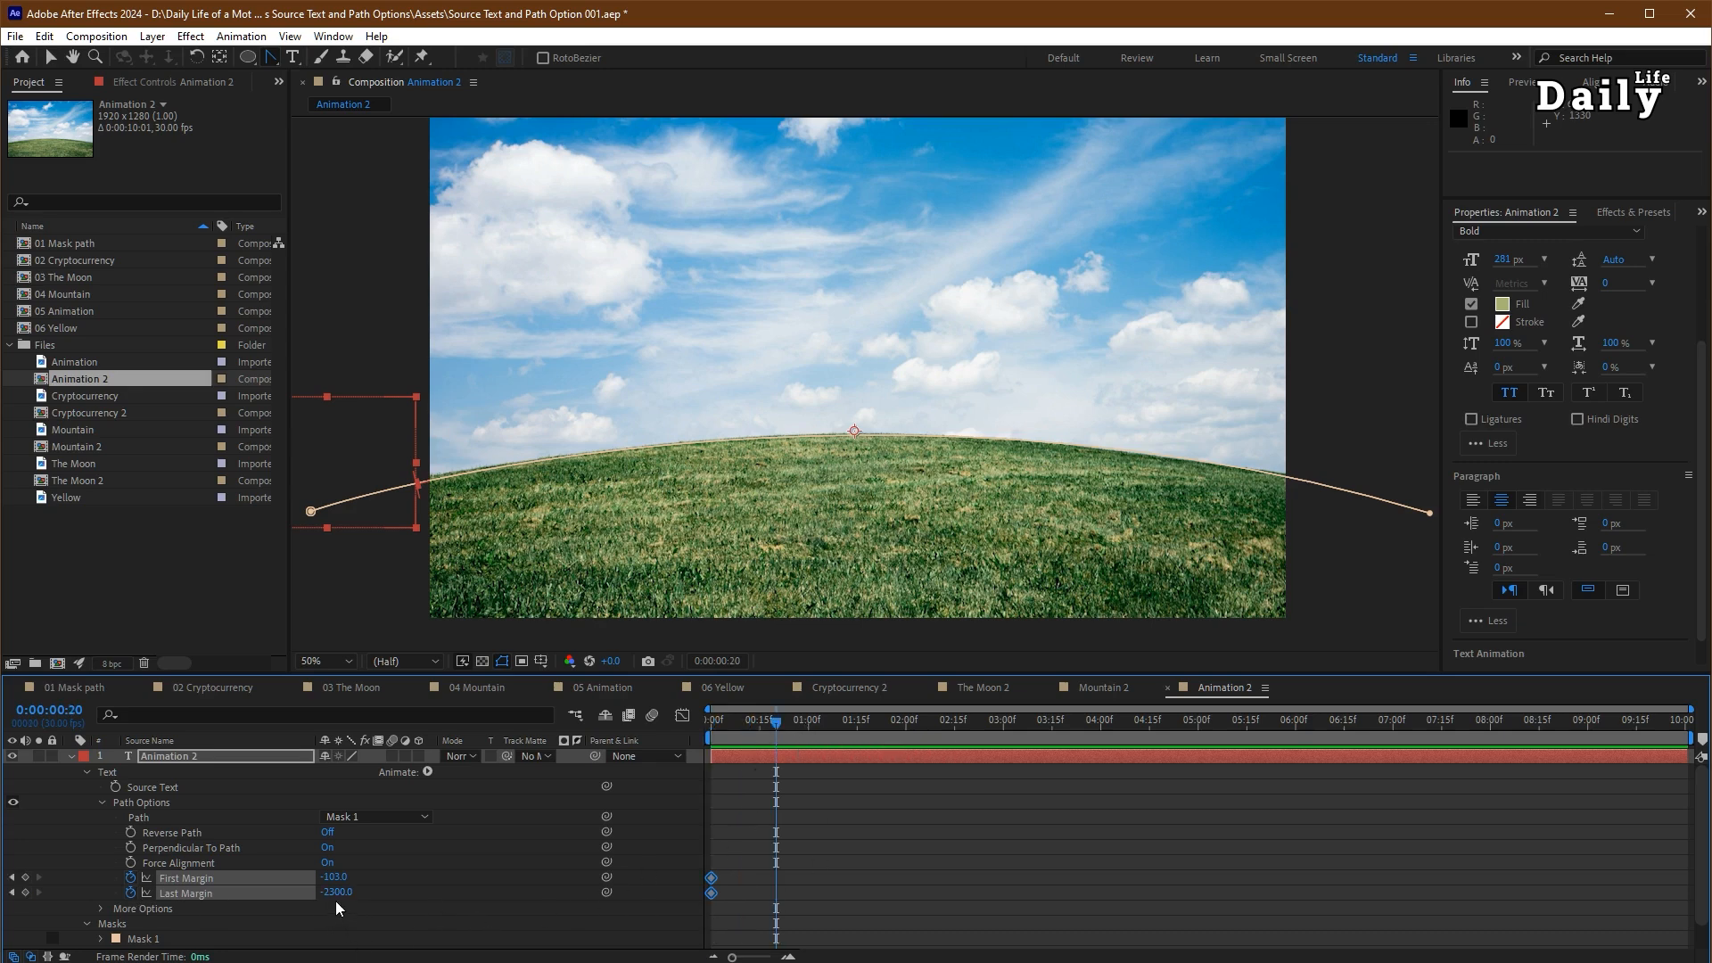
{"action": "left_click_drag", "start_coordinate": [335, 893], "coordinate": [1110, 856]}
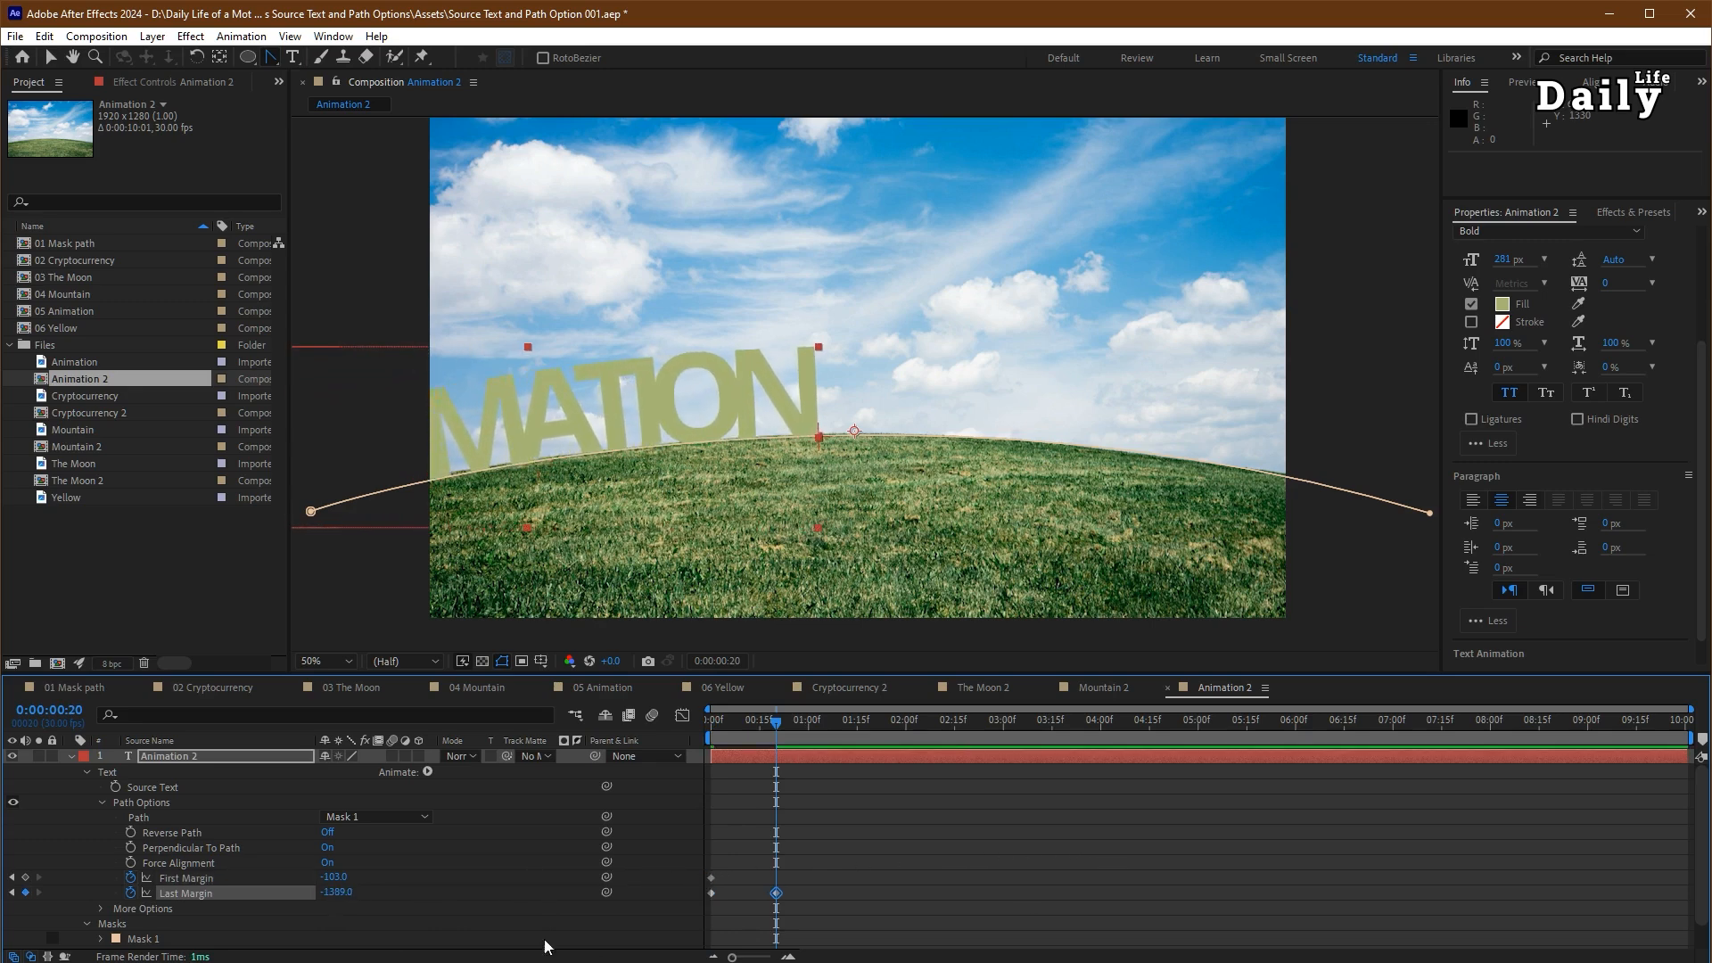
{"action": "left_click", "coordinate": [25, 878]}
- At 1:10, hold Last Margin at -1389 with a keyframe and set First Margin to 343
{"action": "key", "text": "shift+Page_Down"}
{"action": "key", "text": "shift+Page_Down"}
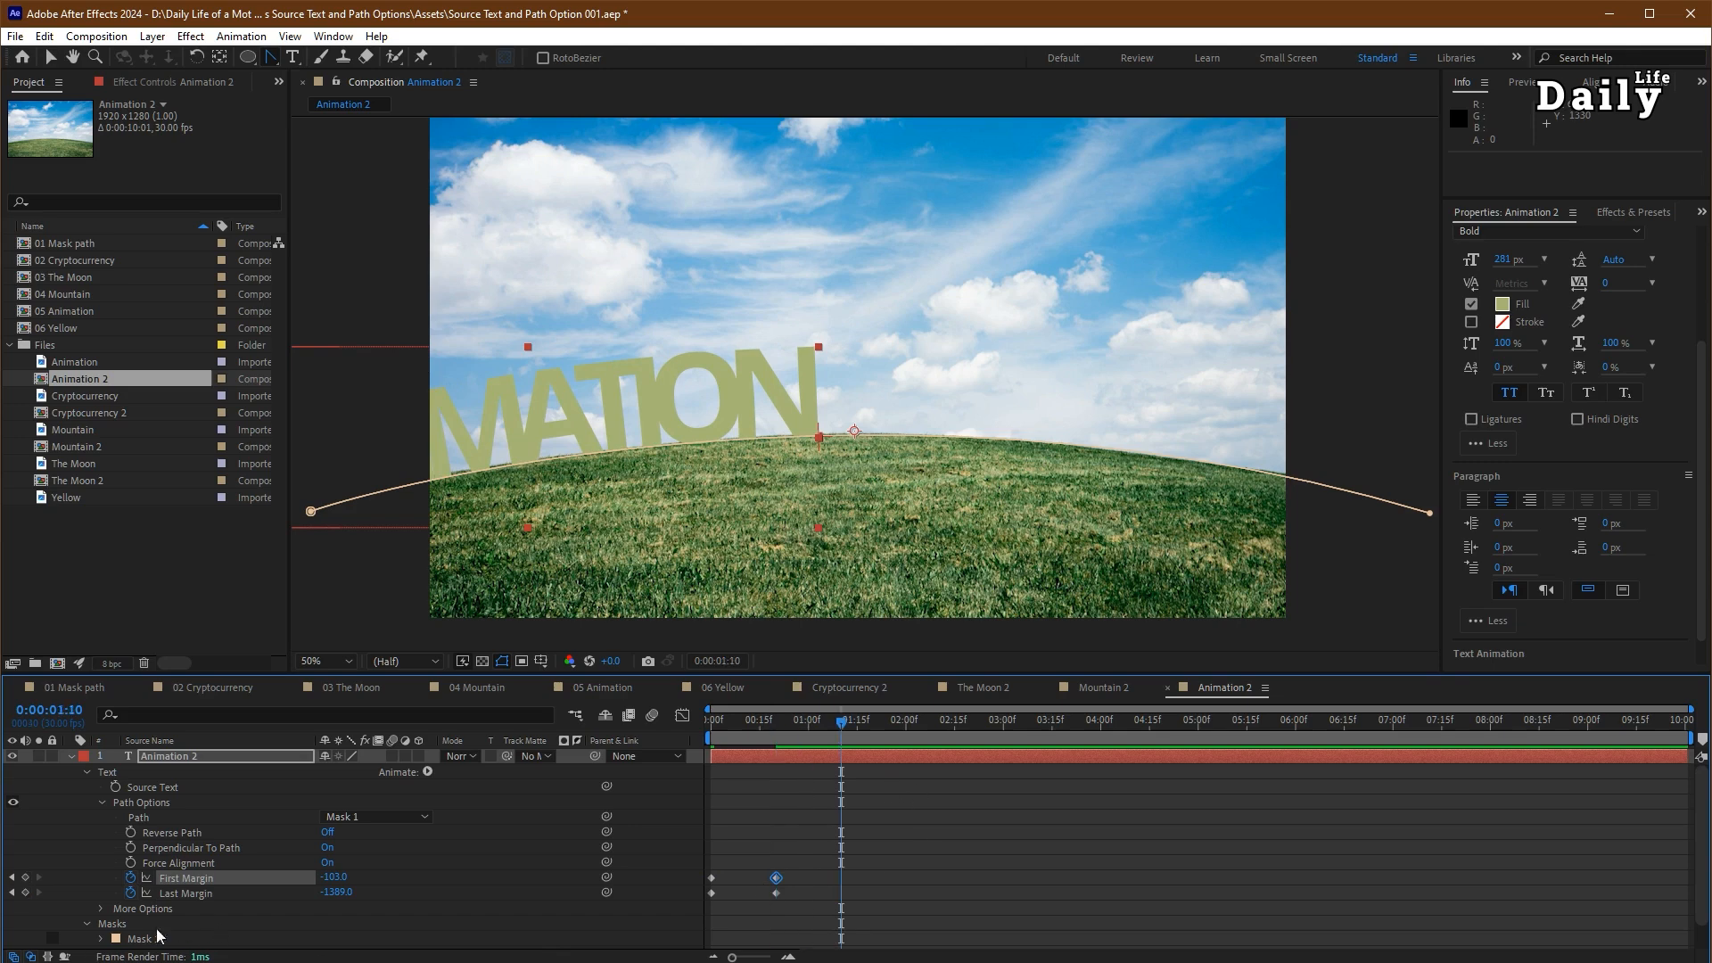
{"action": "left_click", "coordinate": [25, 892]}
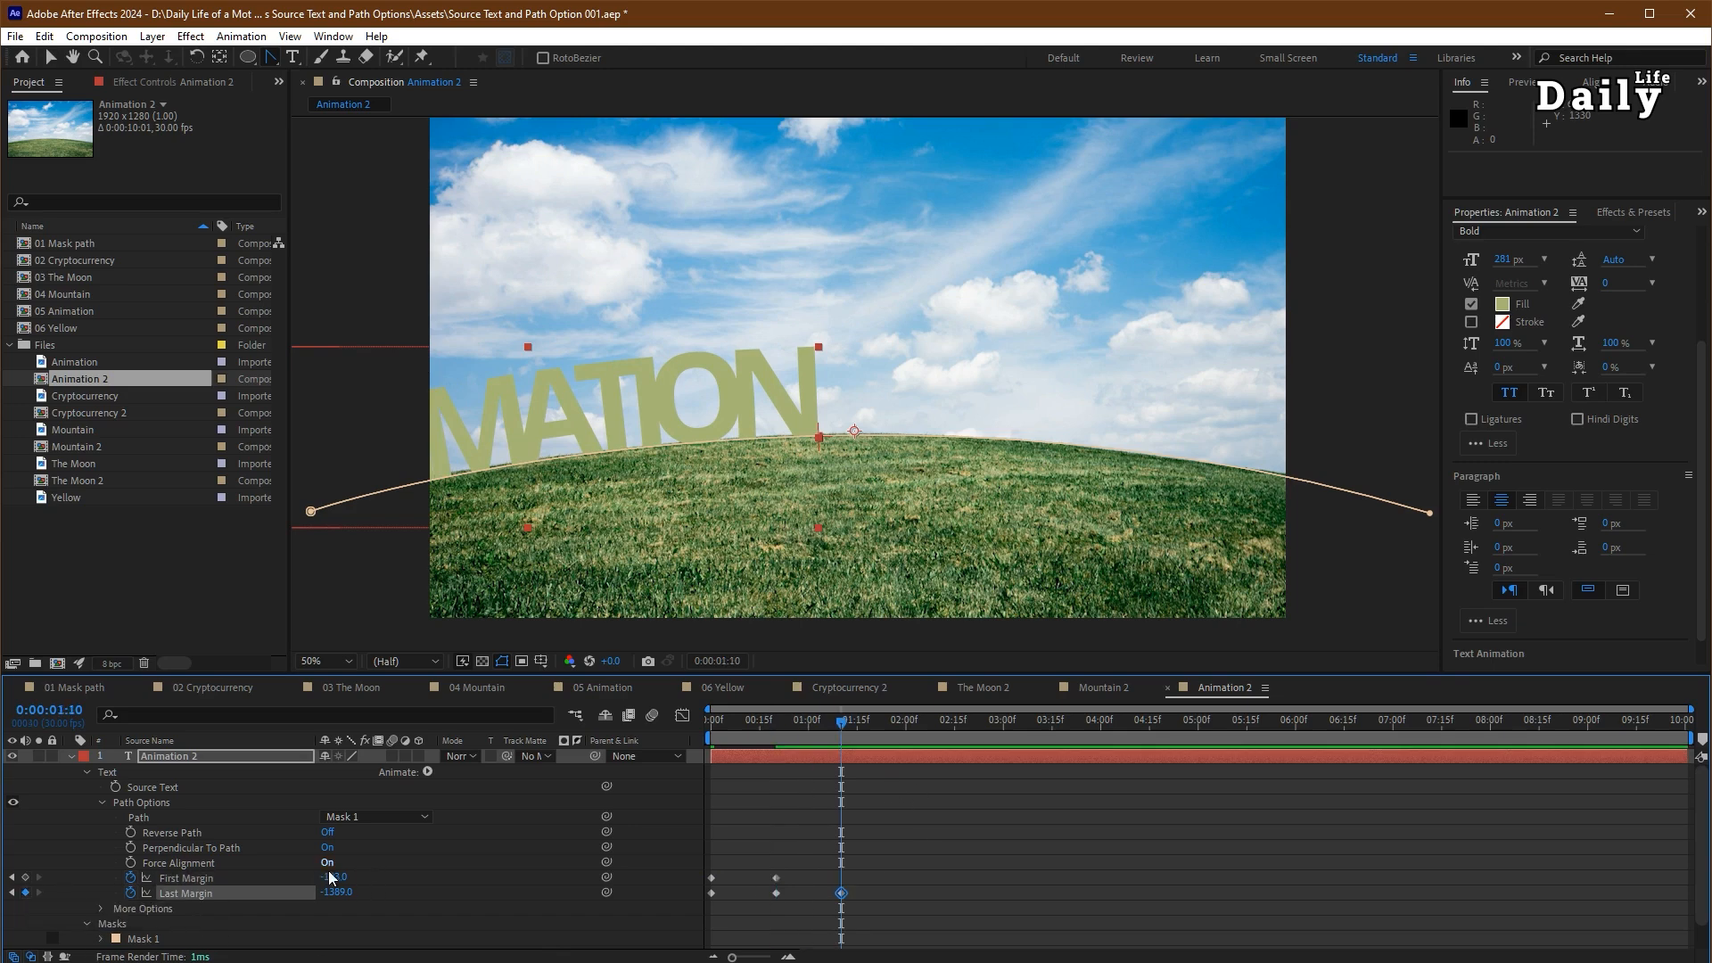
{"action": "left_click_drag", "start_coordinate": [346, 876], "coordinate": [746, 837]}
- At 2:00, set Last Margin to -660 and hold First Margin at 343 with a keyframe
{"action": "key", "text": "shift+Page_Down"}
{"action": "key", "text": "shift+Page_Down"}
{"action": "left_click_drag", "start_coordinate": [338, 894], "coordinate": [966, 878]}
{"action": "left_click", "coordinate": [25, 877]}
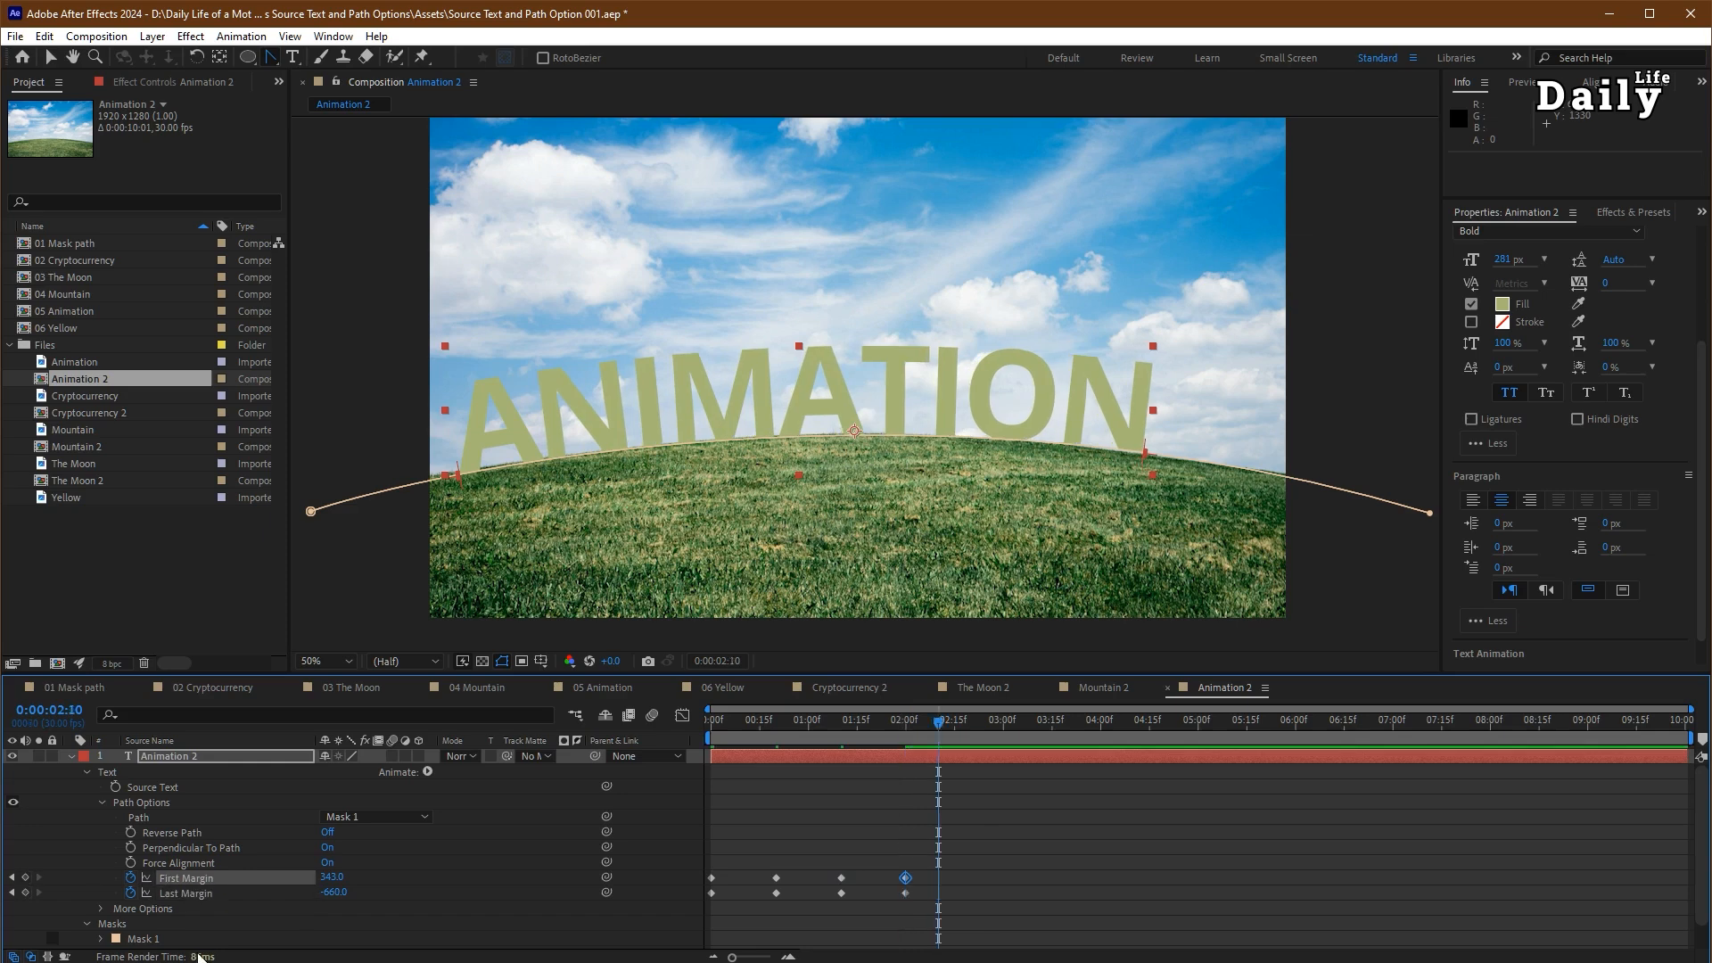
- Continue alternating First and Last Margin keyframes every 20 frames from 2:20, ending at 5:10 with First Margin 2266 and Last Margin 760
{"action": "left_click", "coordinate": [25, 893]}
{"action": "left_click_drag", "start_coordinate": [332, 878], "coordinate": [869, 857]}
{"action": "key", "text": "shift+Page_Down"}
{"action": "key", "text": "shift+Page_Down"}
{"action": "left_click", "coordinate": [25, 878]}
{"action": "left_click_drag", "start_coordinate": [333, 892], "coordinate": [1213, 860]}
{"action": "left_click", "coordinate": [25, 892]}
{"action": "left_click", "coordinate": [25, 878]}
{"action": "left_click_drag", "start_coordinate": [332, 893], "coordinate": [997, 897]}
{"action": "key", "text": "shift+Page_Down"}
{"action": "key", "text": "shift+Page_Down"}
{"action": "left_click_drag", "start_coordinate": [328, 879], "coordinate": [383, 878]}
- Apply Easy Ease to all First Margin and Last Margin keyframes and preview the animation from the start
{"action": "left_click_drag", "start_coordinate": [1284, 847], "coordinate": [633, 951]}
{"action": "key", "text": "F9"}
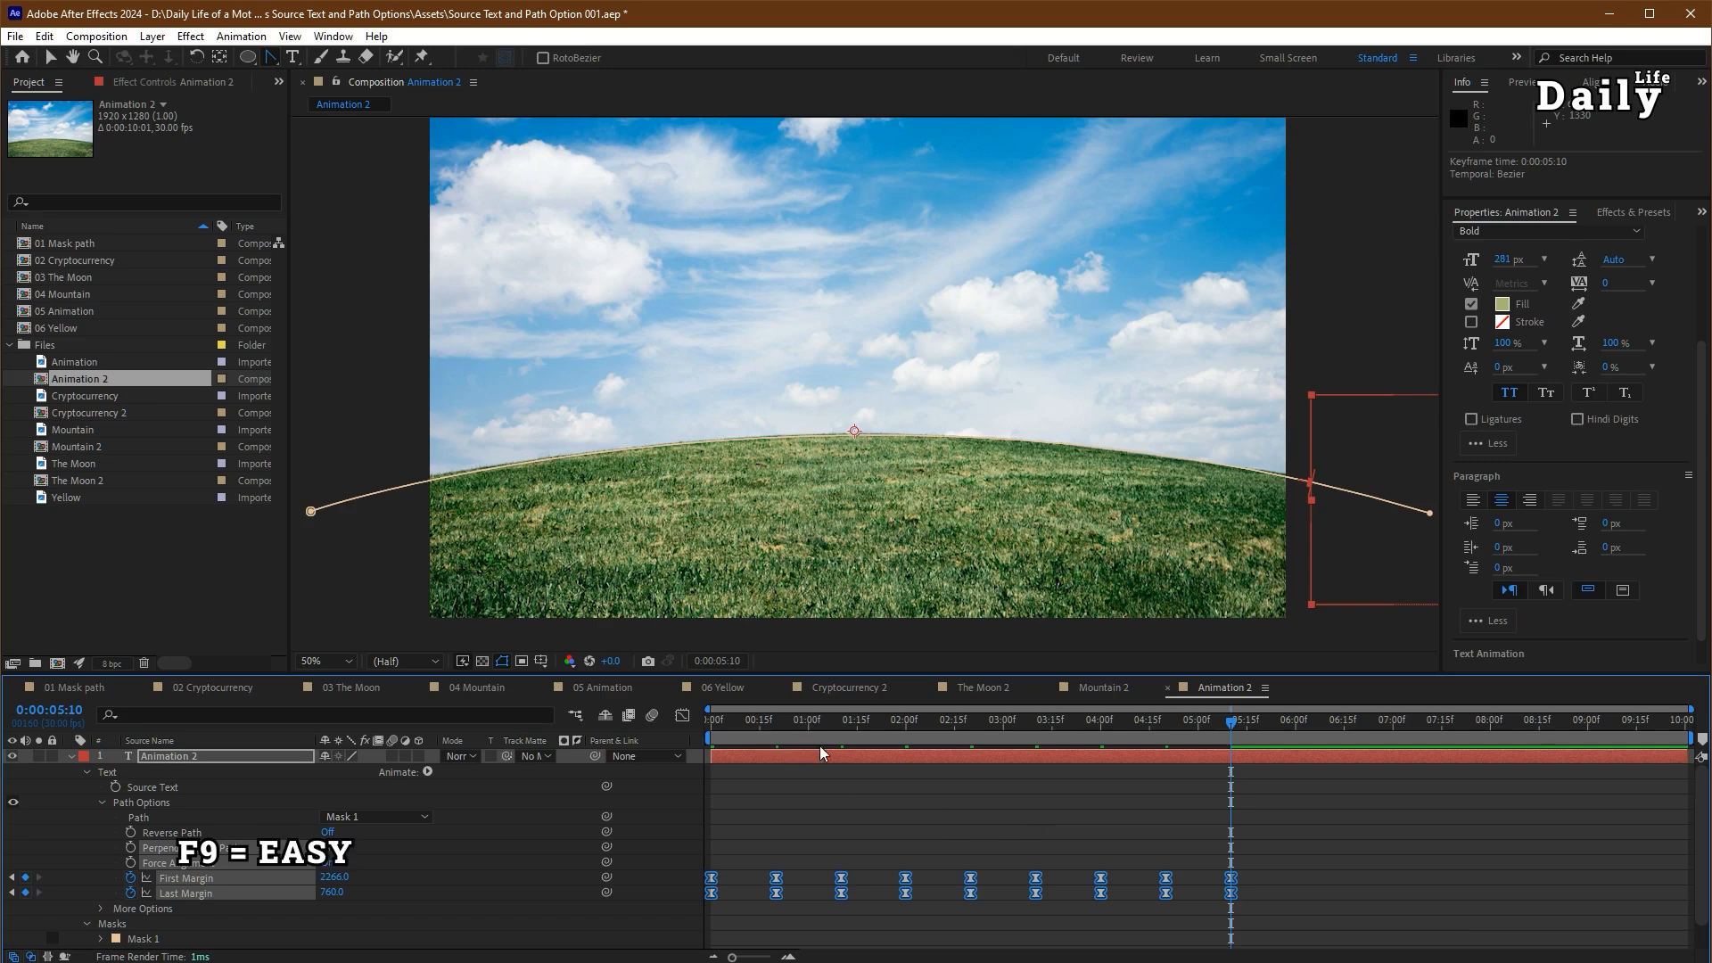
{"action": "key", "text": "Home"}
{"action": "key", "text": "space"}
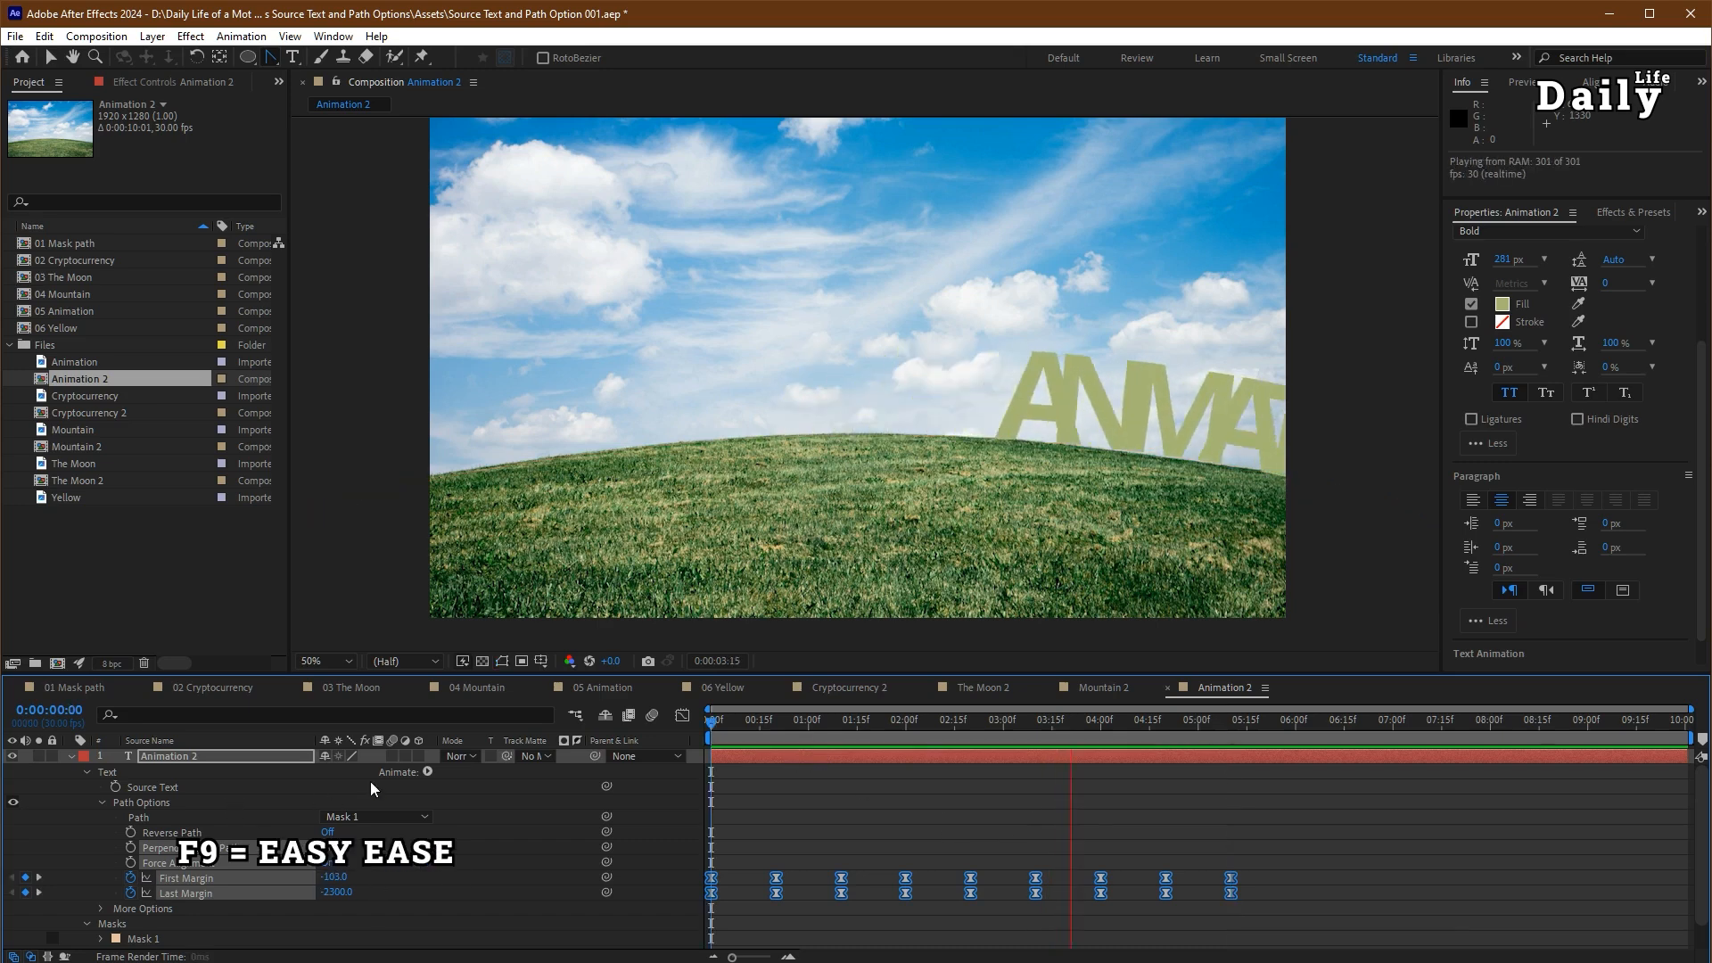
- Enable motion blur for the text layer and the composition, and preview the animation from the start
{"action": "key", "text": "space"}
{"action": "left_click", "coordinate": [392, 757]}
{"action": "left_click", "coordinate": [652, 715]}
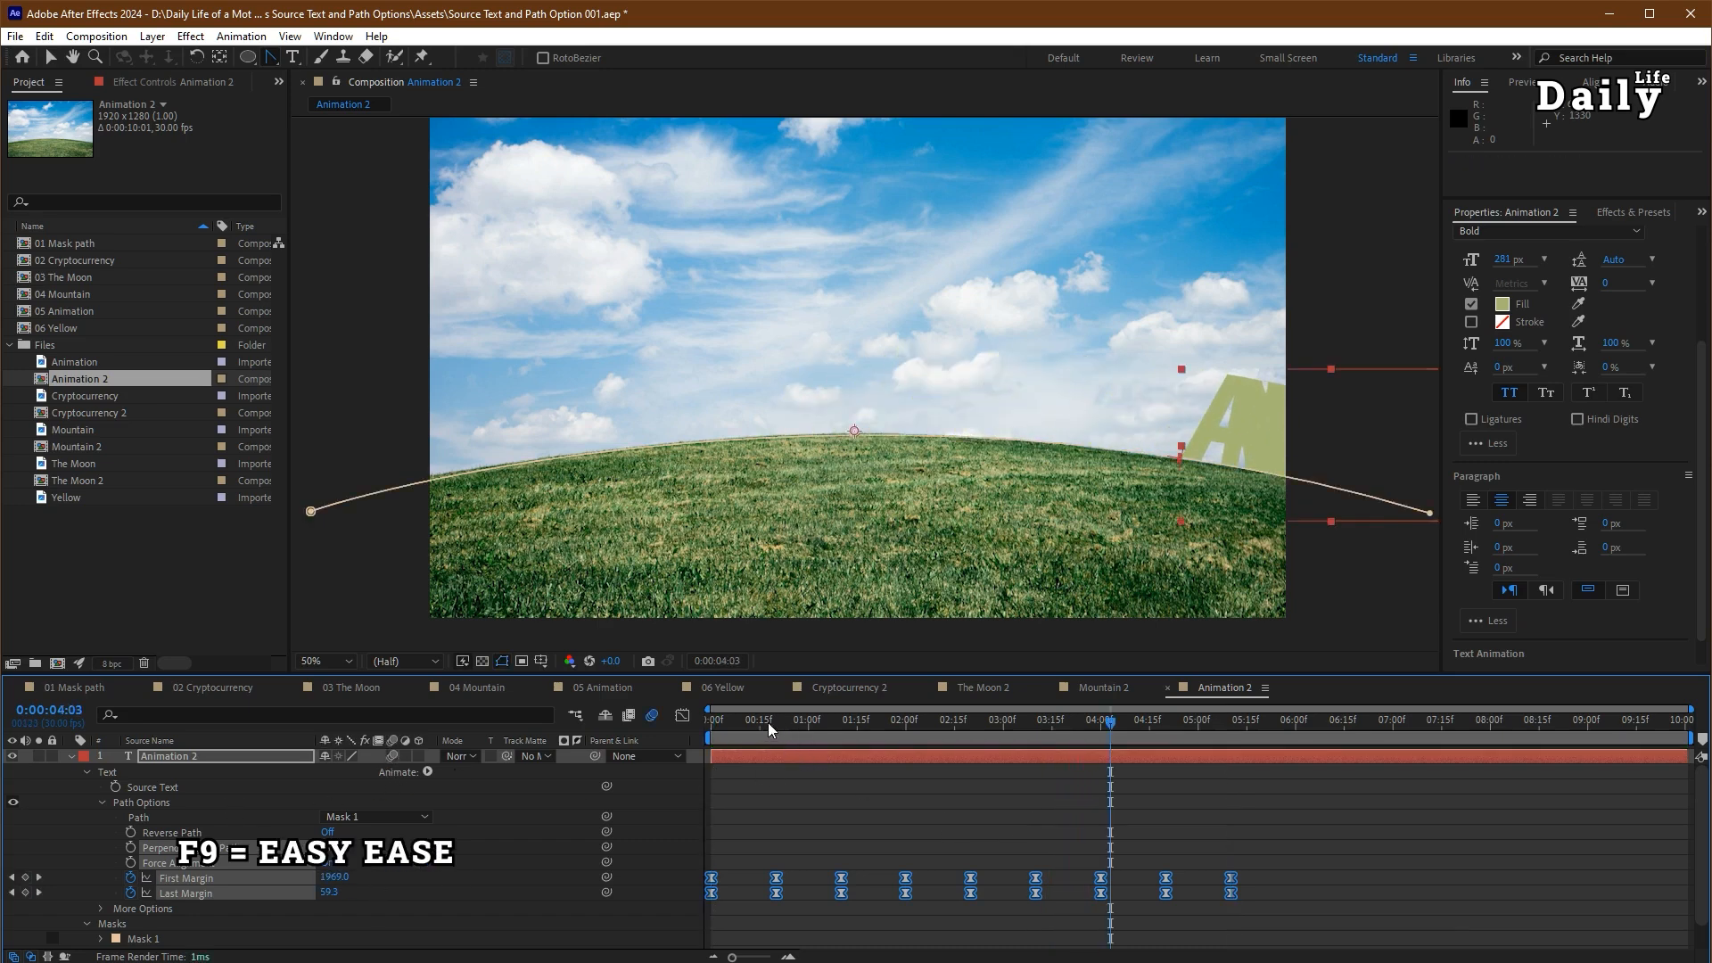
{"action": "key", "text": "Home"}
{"action": "key", "text": "space"}
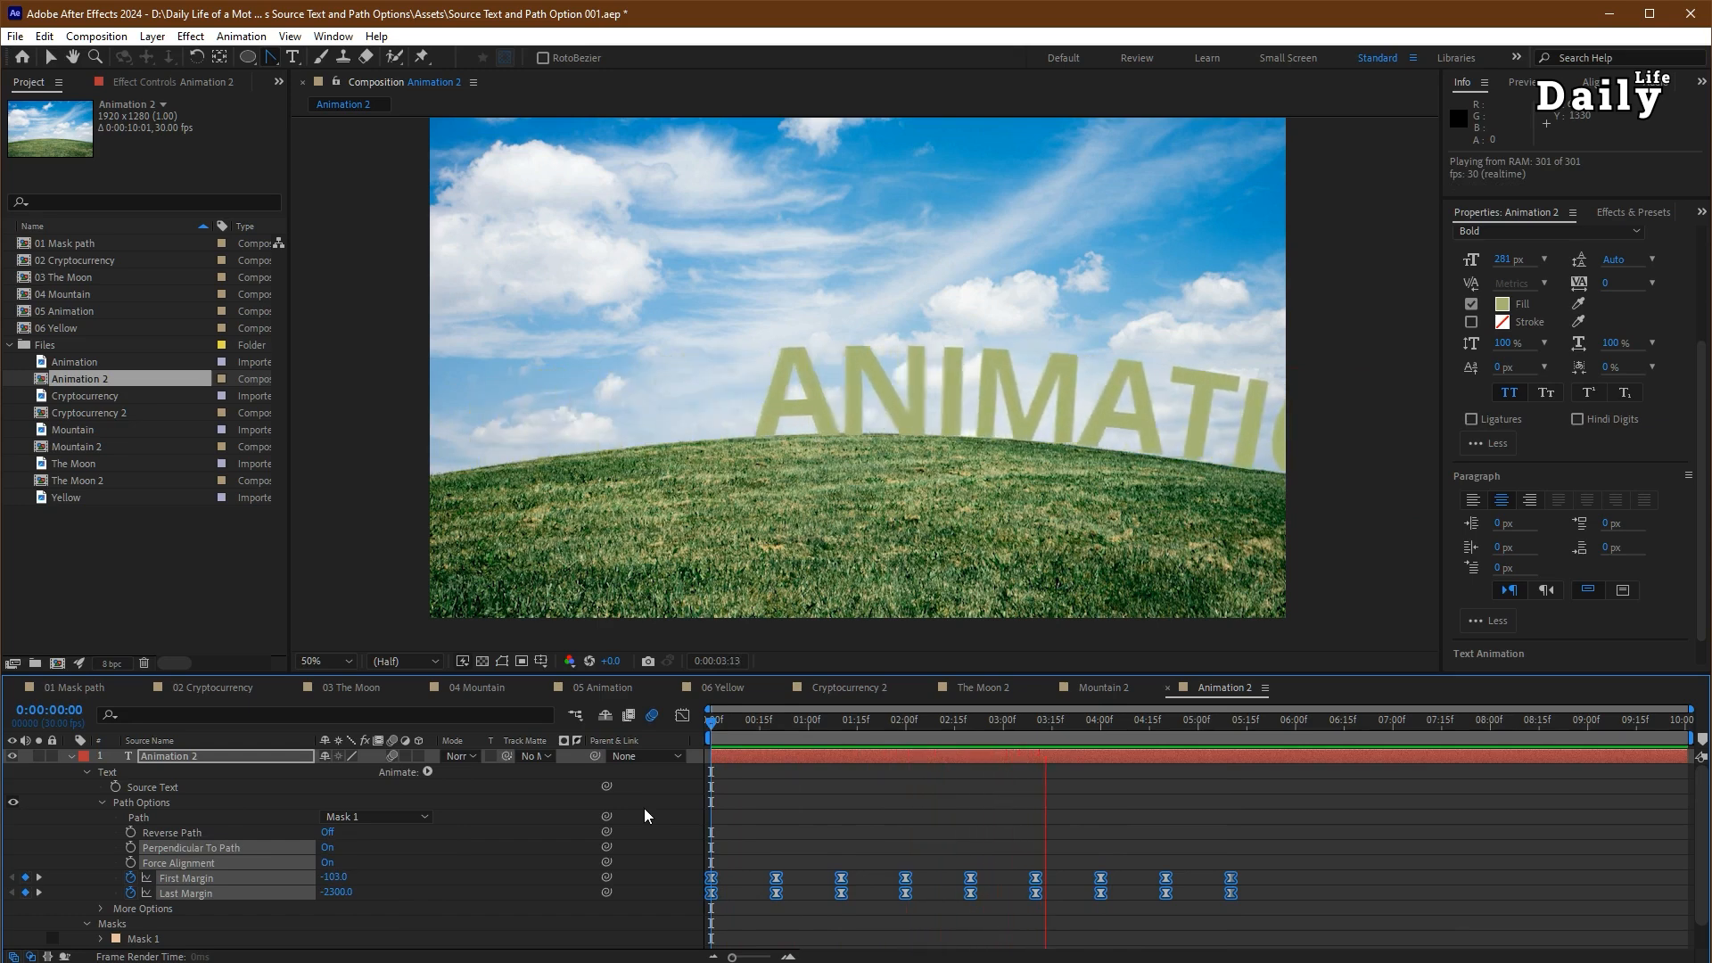
- Open the 06 Yellow composition and preview its finished text animation
{"action": "left_click", "coordinate": [722, 686]}
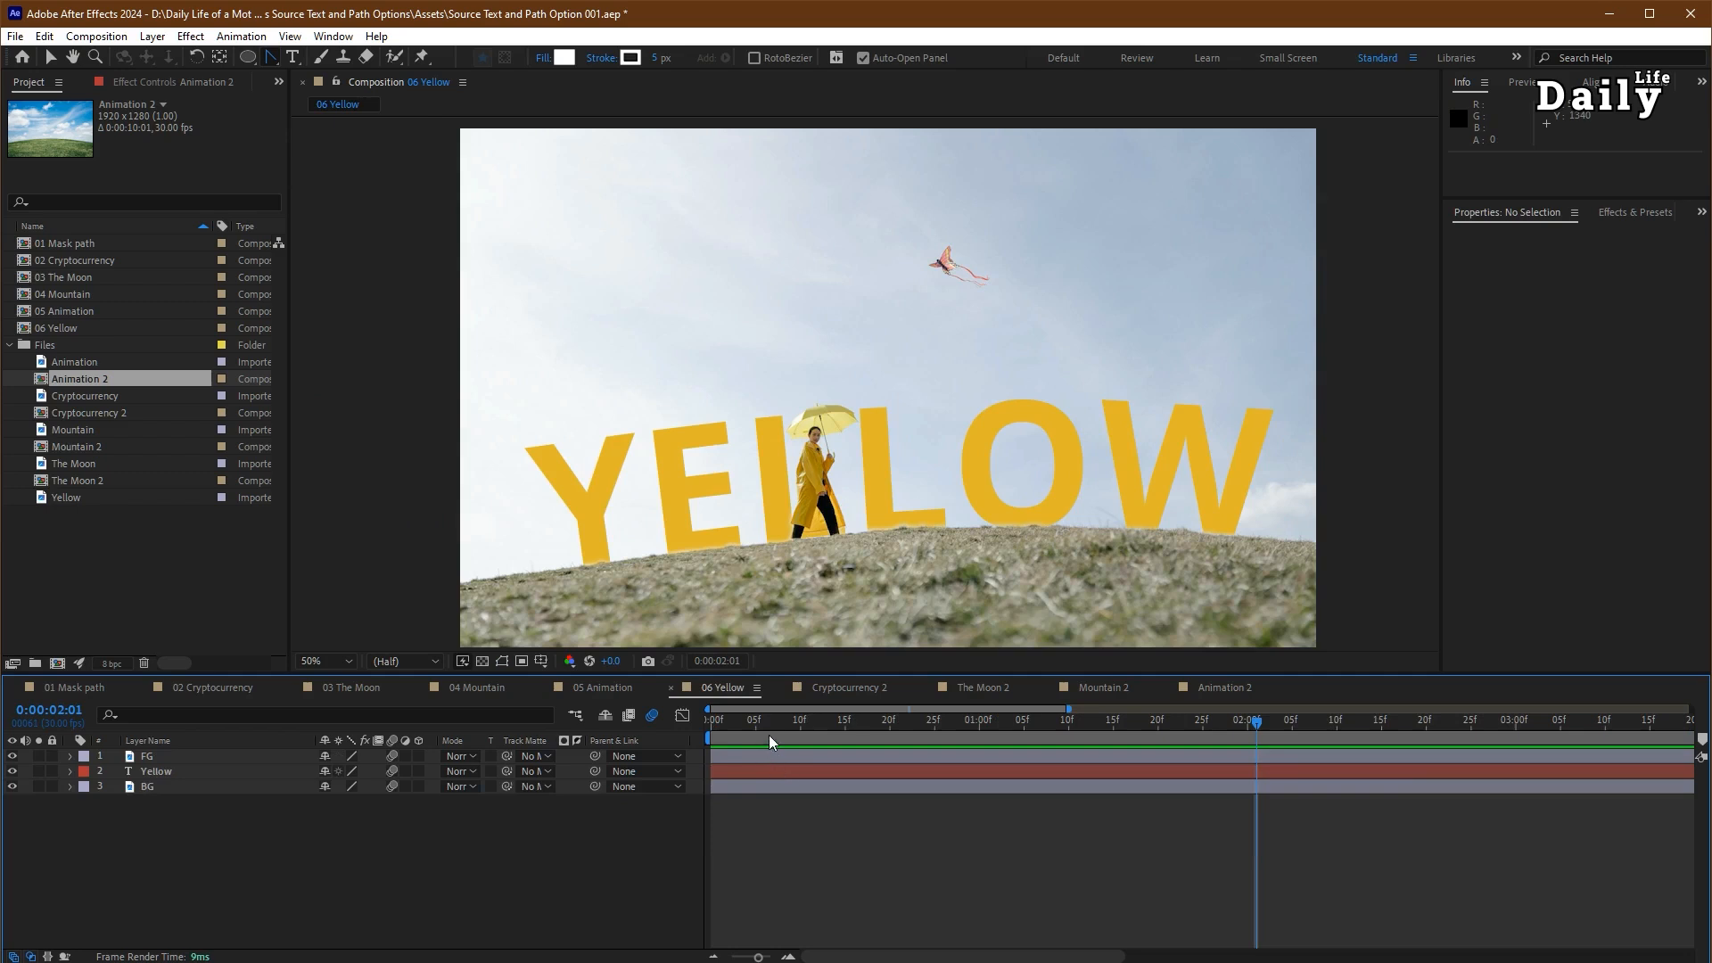
{"action": "key", "text": "space"}
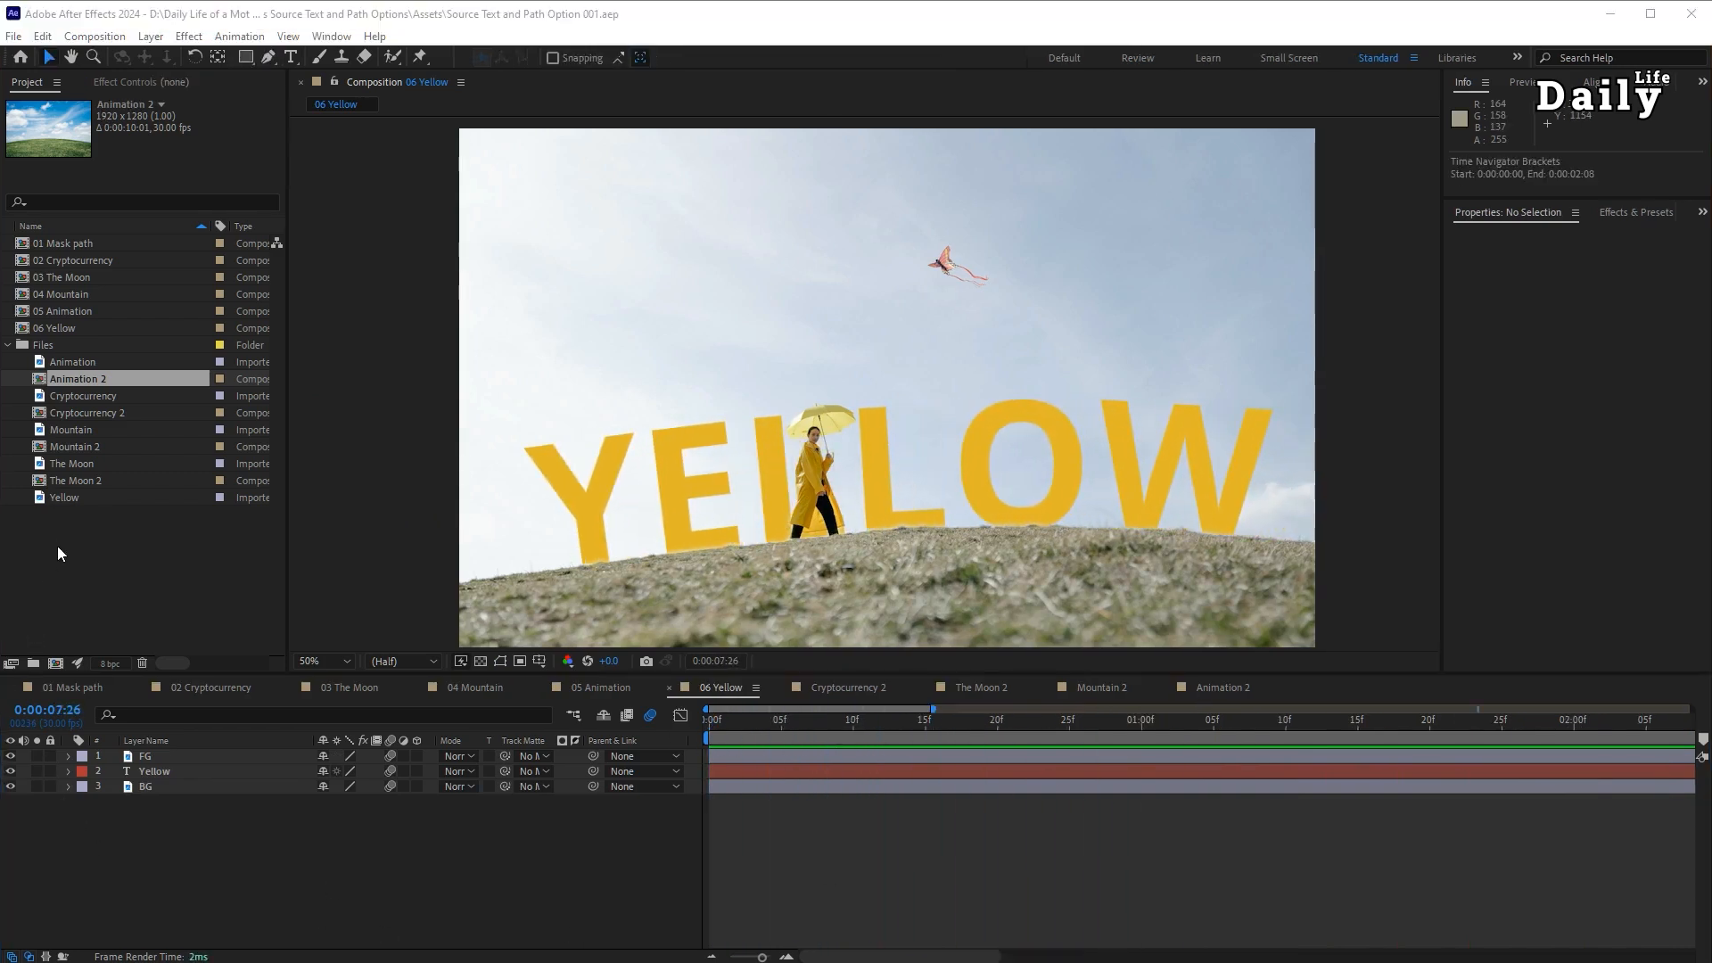
- Create a composition from the Yellow image and add a text layer reading YELLOW
{"action": "left_click_drag", "start_coordinate": [66, 501], "coordinate": [55, 660]}
{"action": "key", "text": "ctrl+t"}
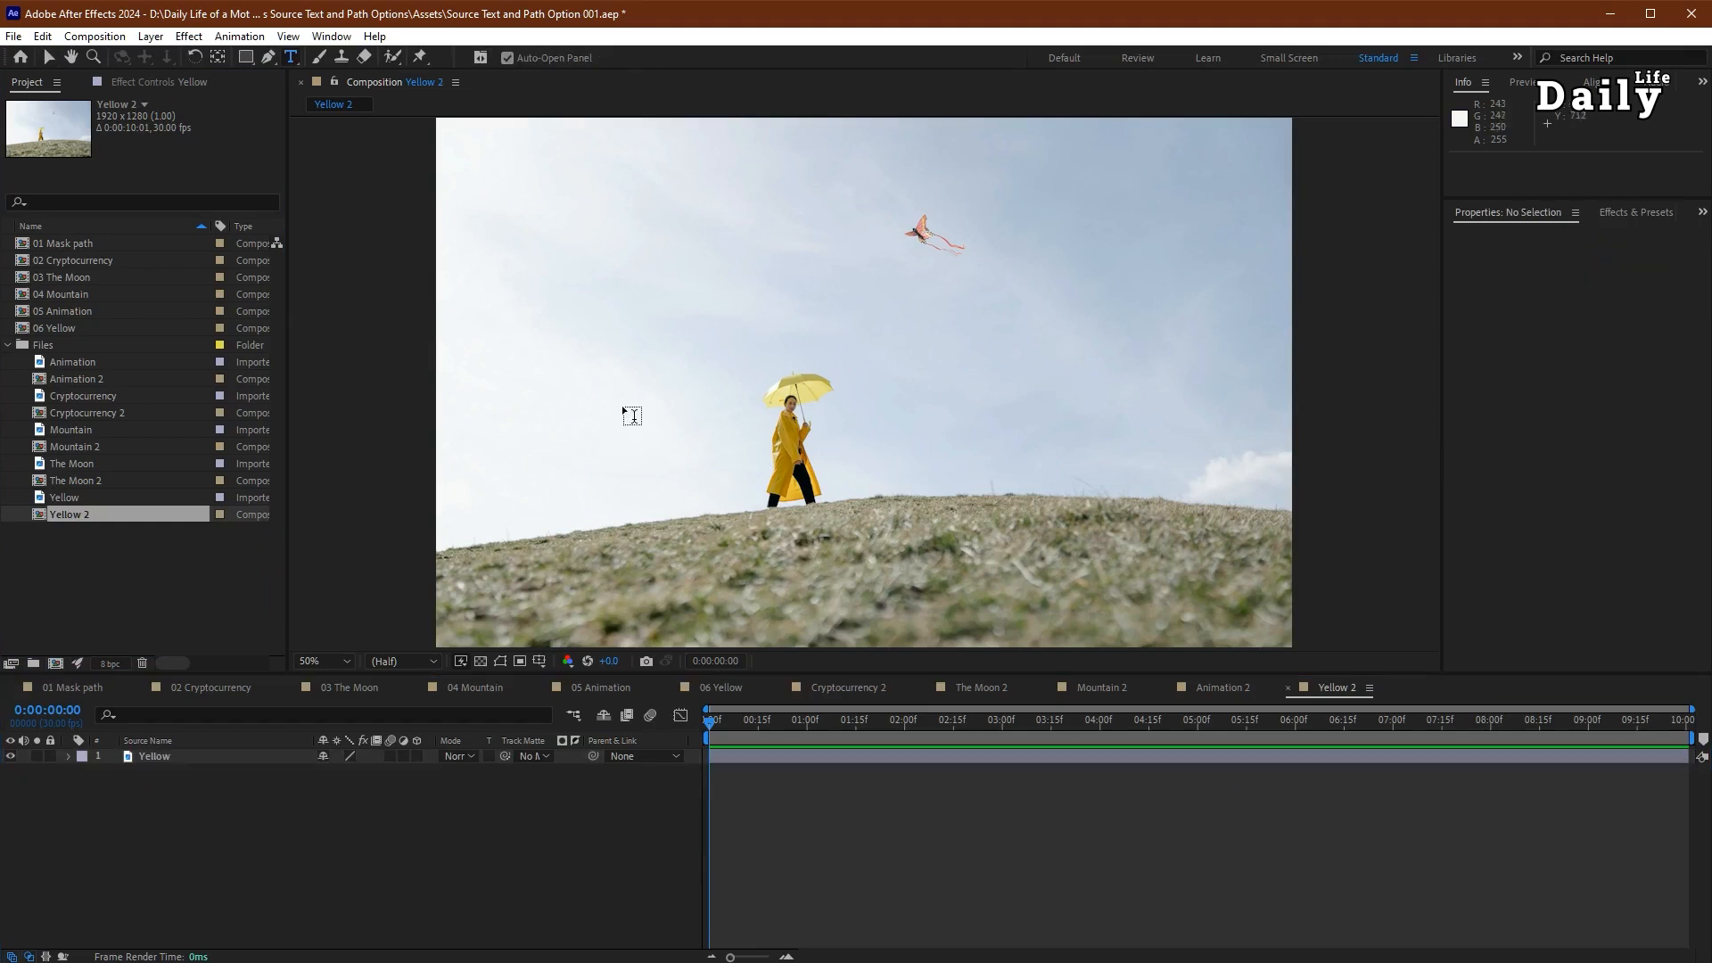
{"action": "left_click", "coordinate": [622, 408]}
{"action": "type", "text": "YELLOW"}
- Enlarge the YELLOW text to 416 px and move it over the hill to position 984, 968
{"action": "left_click", "coordinate": [49, 58]}
{"action": "left_click_drag", "start_coordinate": [629, 397], "coordinate": [857, 469]}
{"action": "left_click_drag", "start_coordinate": [1512, 428], "coordinate": [1639, 421]}
{"action": "left_click_drag", "start_coordinate": [1021, 436], "coordinate": [1043, 486]}
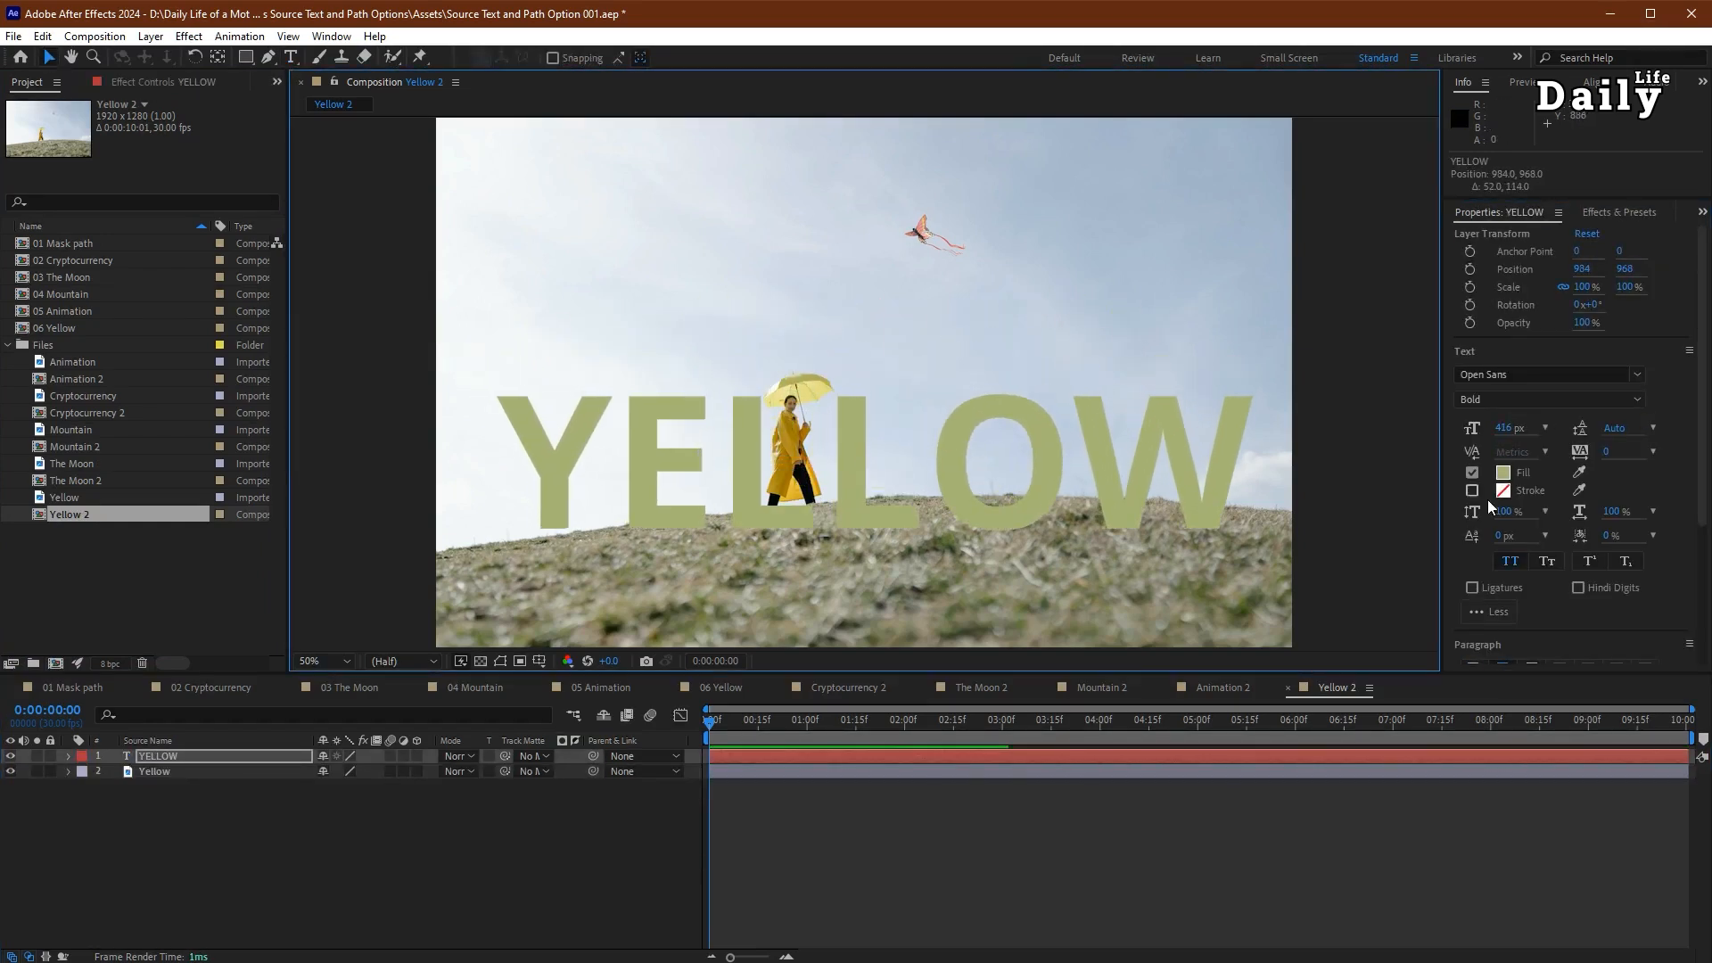
- Fill the YELLOW text with the yellow sampled from the woman's coat and move it up to position 1018, 764
{"action": "left_click", "coordinate": [1503, 473]}
{"action": "left_click", "coordinate": [1180, 568]}
{"action": "left_click", "coordinate": [801, 484]}
{"action": "left_click", "coordinate": [1209, 479]}
{"action": "left_click_drag", "start_coordinate": [892, 473], "coordinate": [907, 382]}
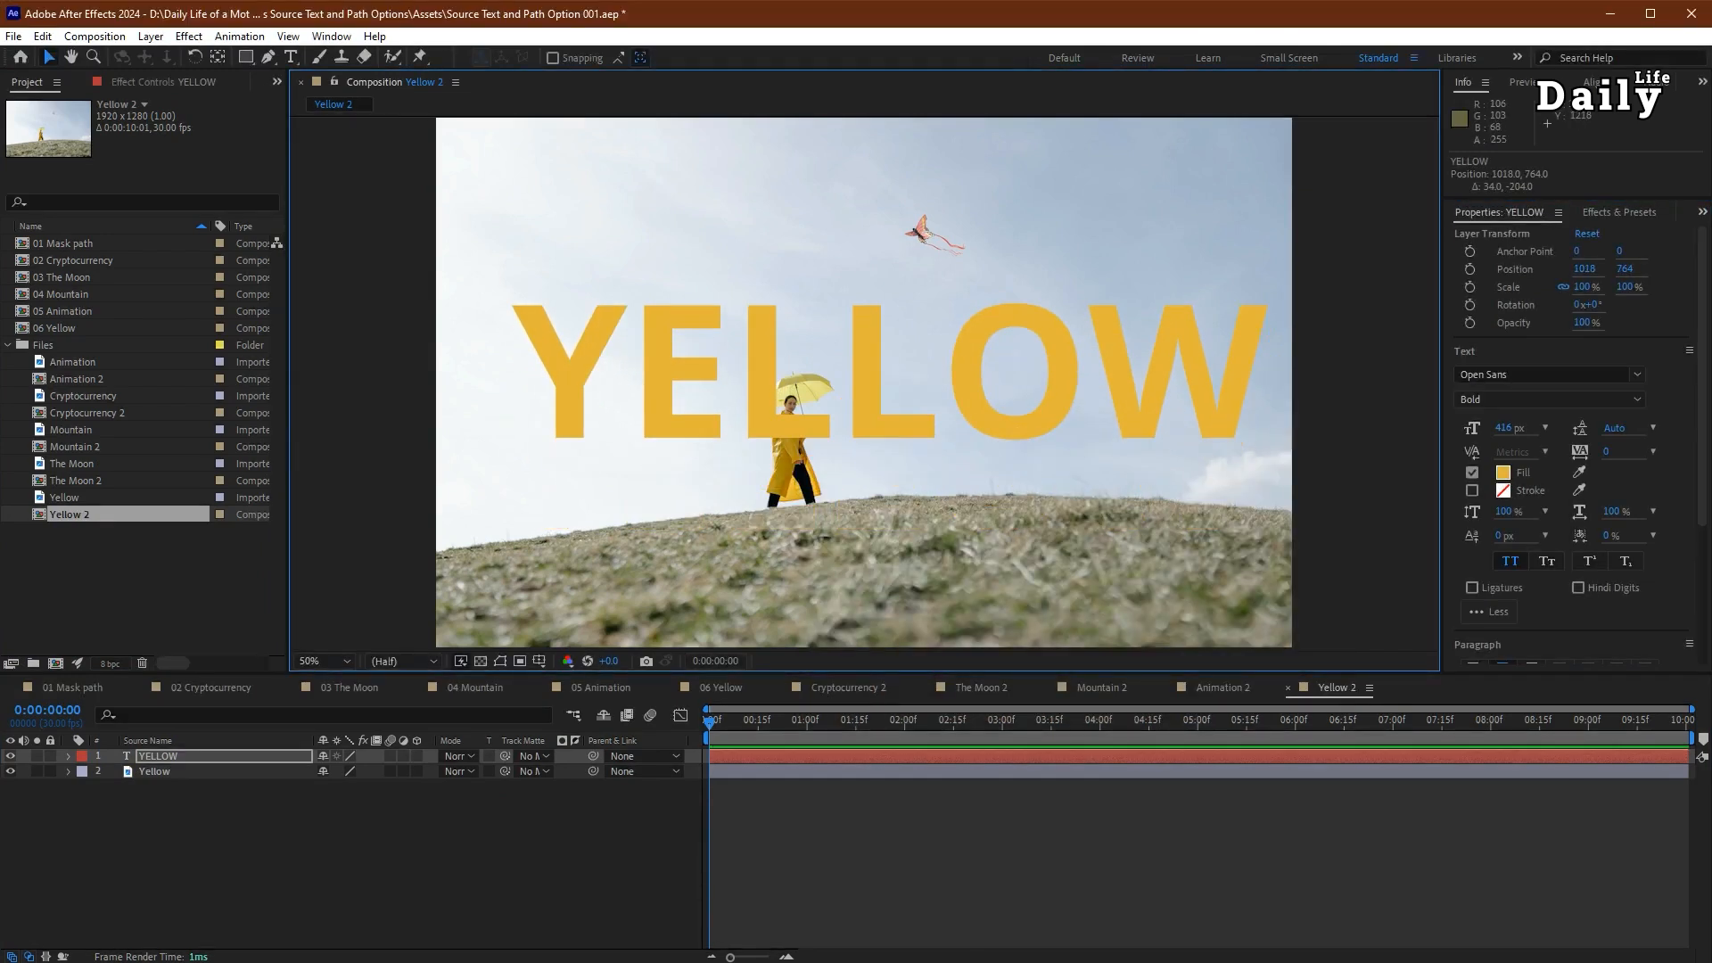
- Draw a two-point curved mask path on the YELLOW layer, spanning the hill from beyond one image edge to beyond the other
{"action": "left_click", "coordinate": [215, 758]}
{"action": "left_click", "coordinate": [266, 58]}
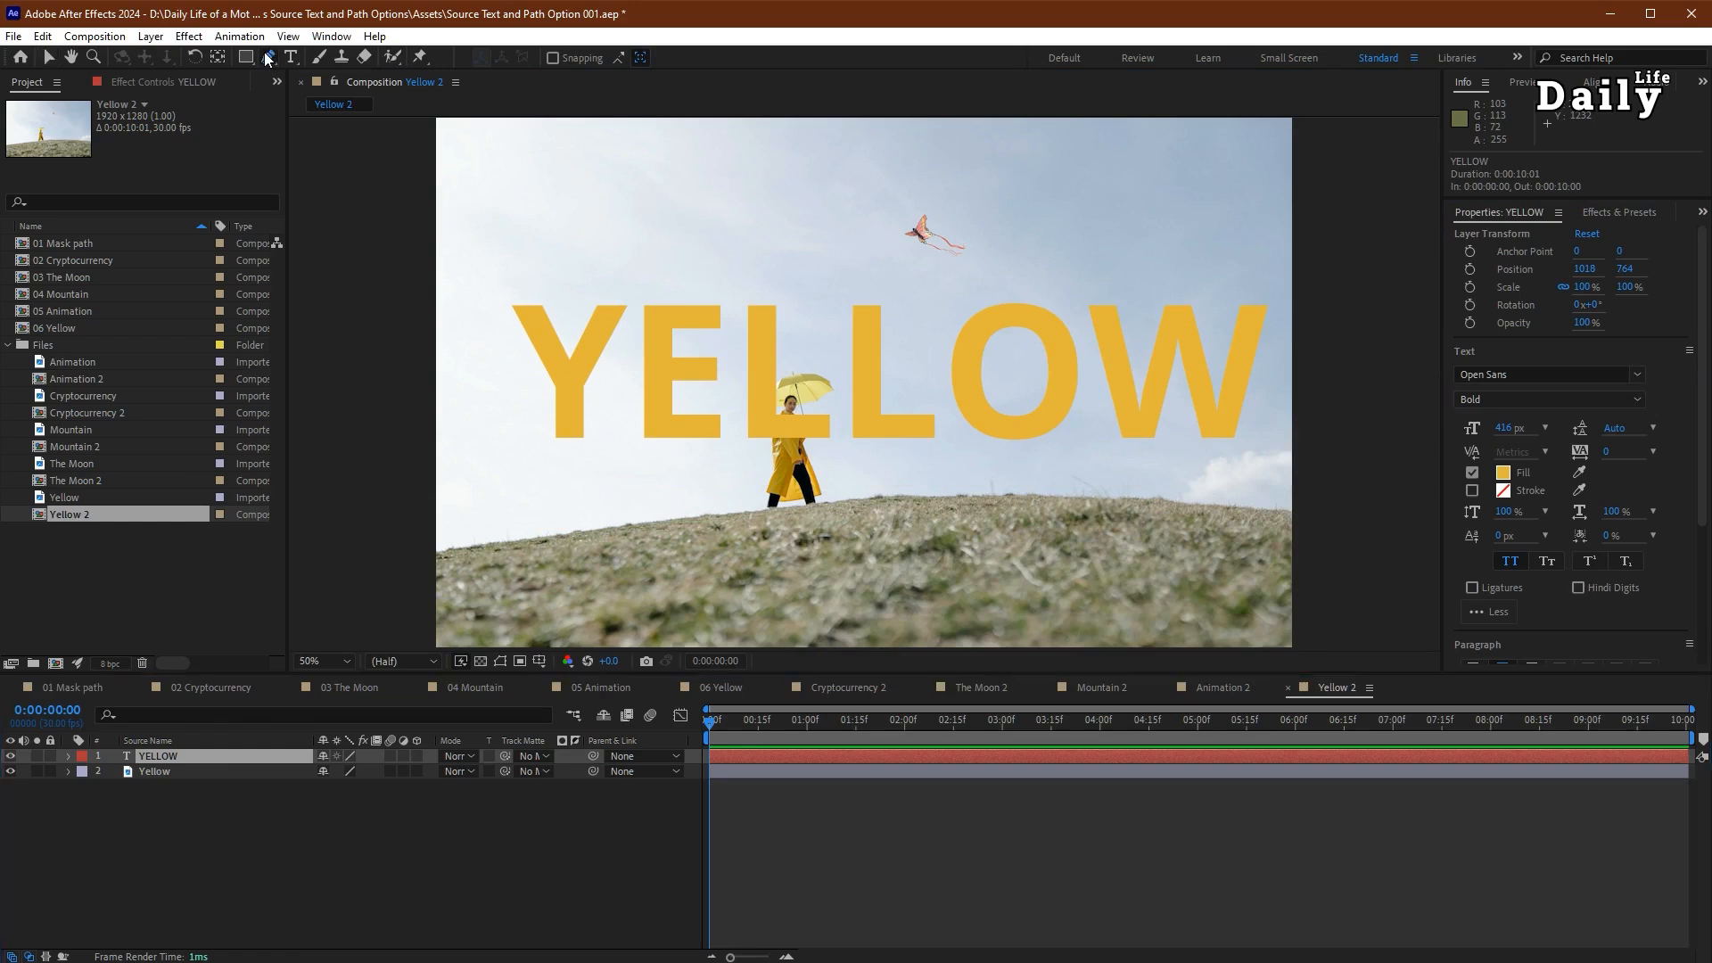
{"action": "left_click", "coordinate": [356, 579]}
{"action": "left_click_drag", "start_coordinate": [1374, 533], "coordinate": [1439, 515]}
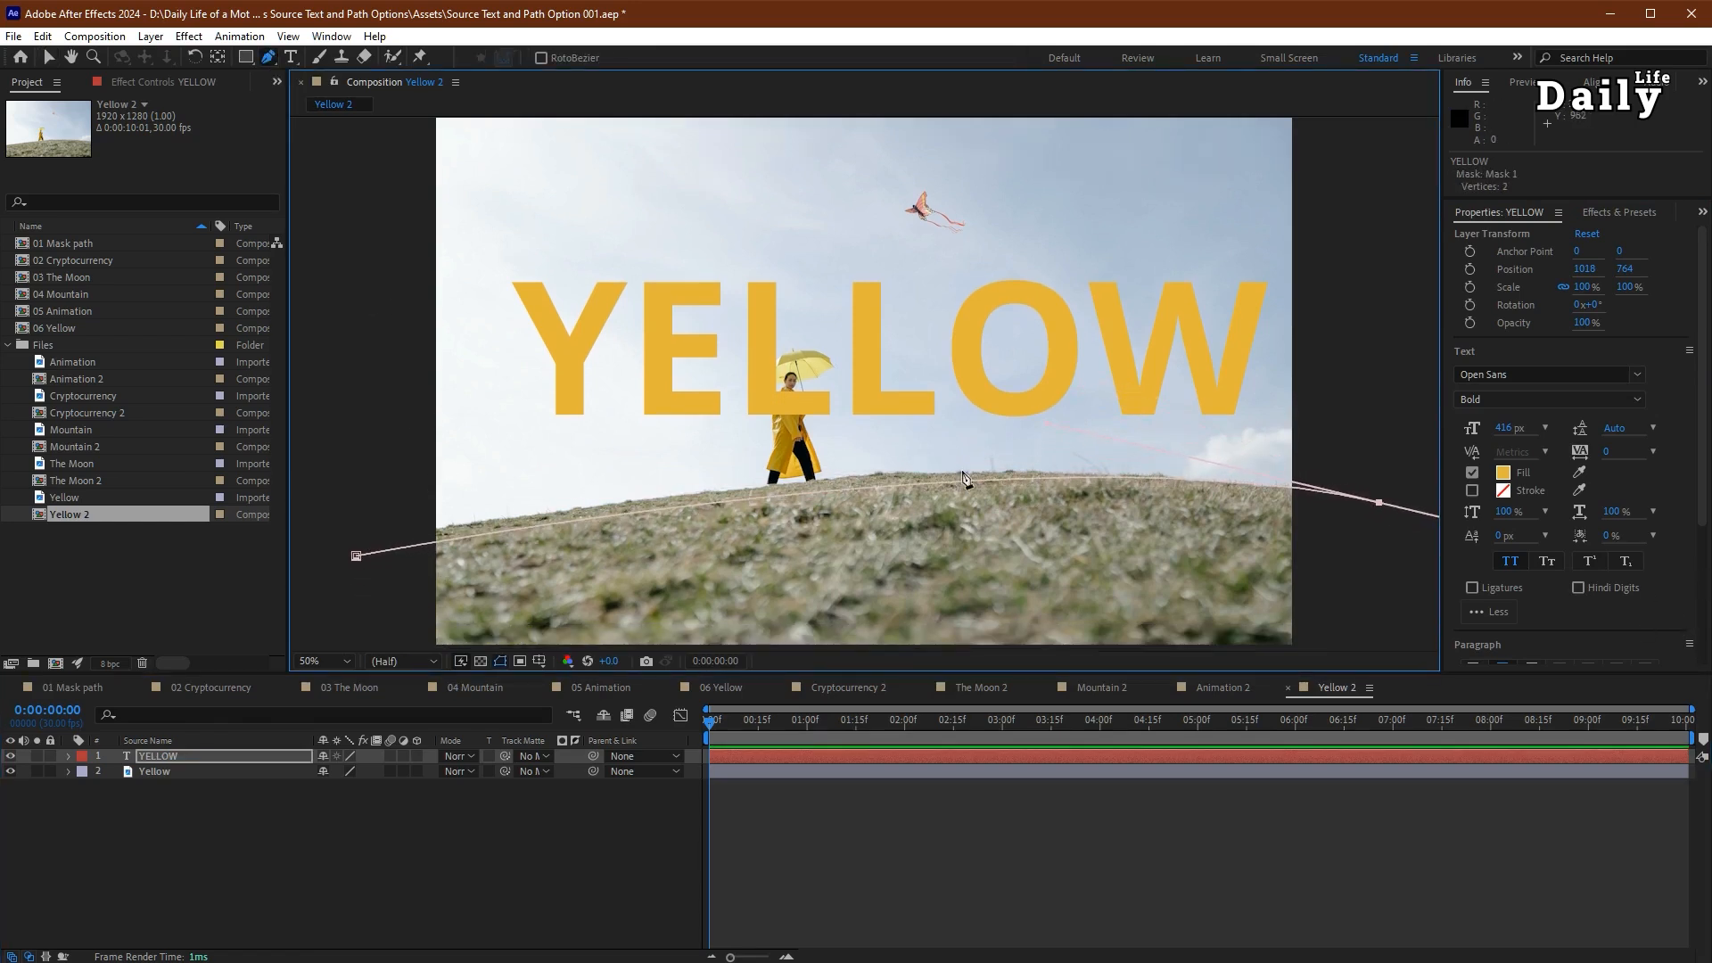
- Use the Convert Vertex tool to curve the mask's left end and shift that vertex so the path follows the hill's ridge
{"action": "left_click_drag", "start_coordinate": [266, 59], "coordinate": [342, 132]}
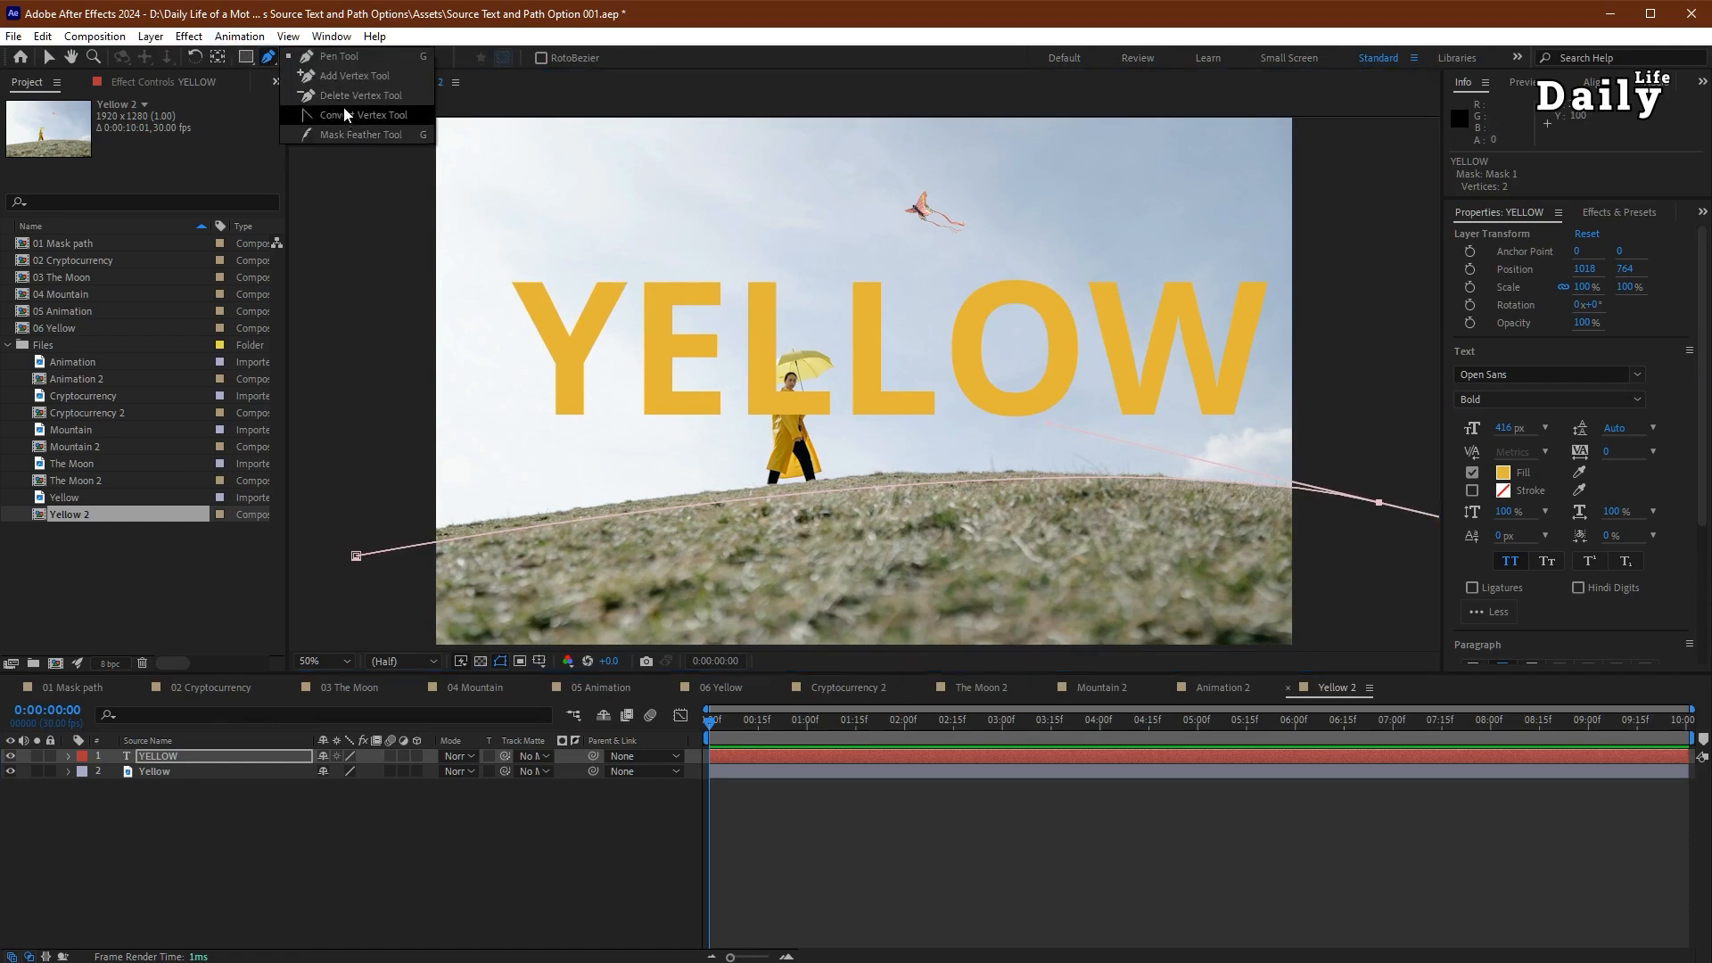
{"action": "left_click", "coordinate": [344, 113]}
{"action": "left_click_drag", "start_coordinate": [356, 556], "coordinate": [506, 516]}
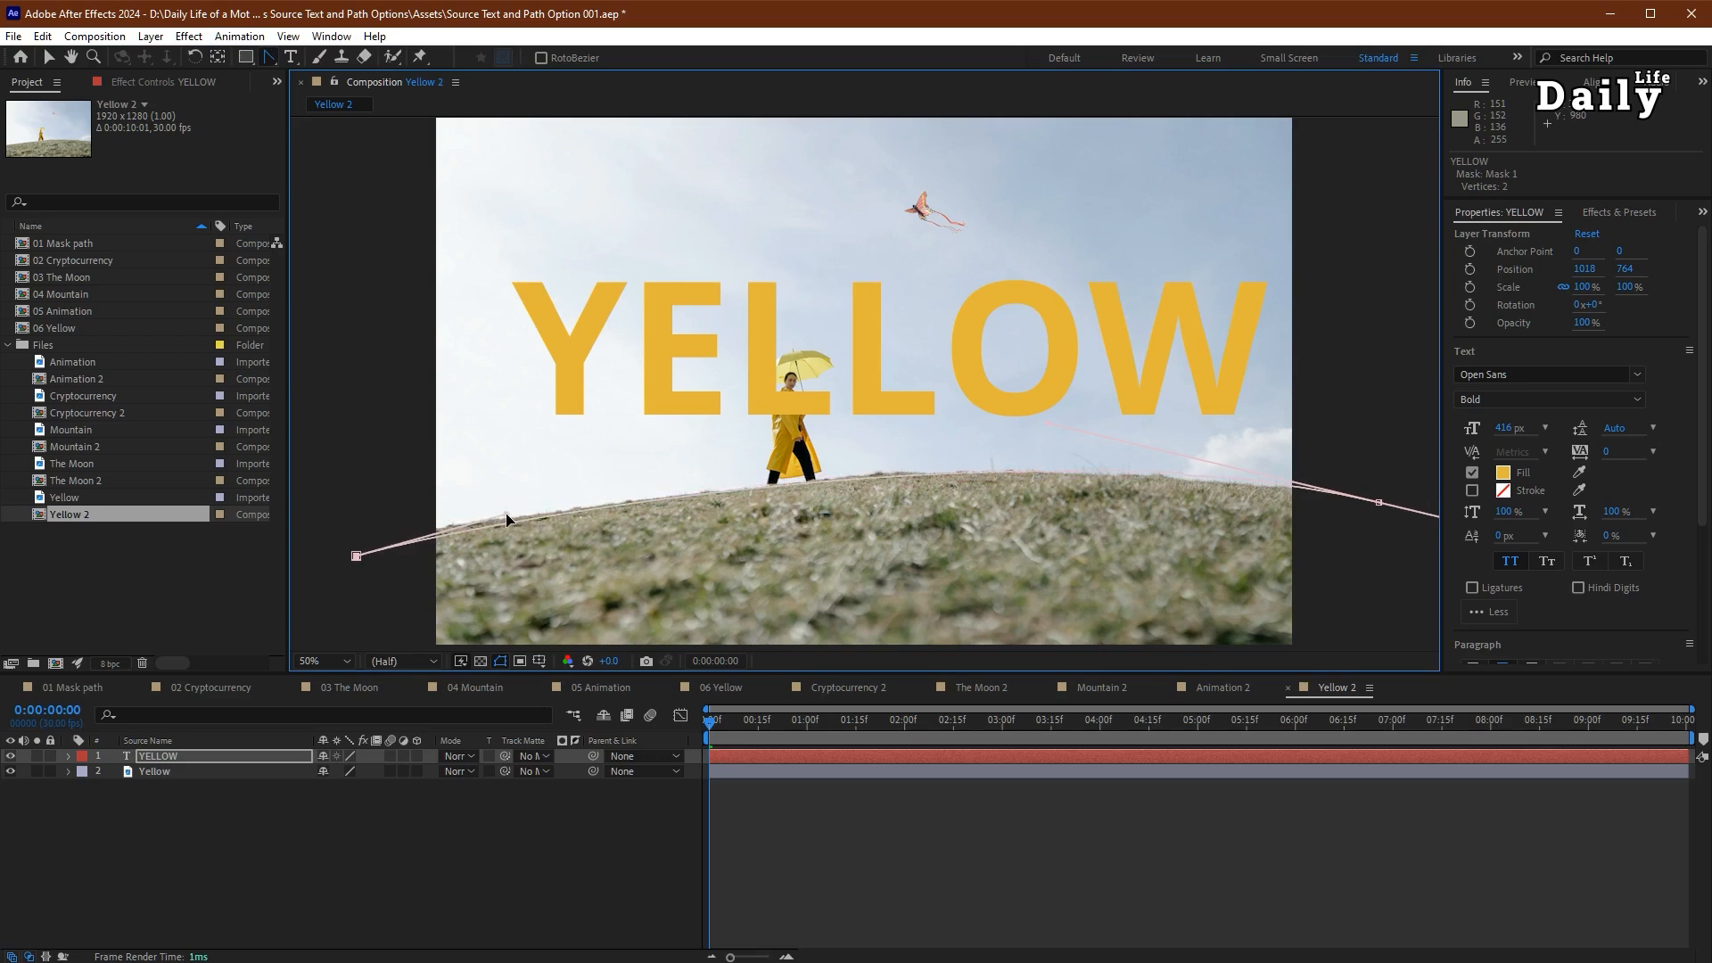
{"action": "left_click_drag", "start_coordinate": [356, 557], "coordinate": [341, 553]}
- Set the YELLOW text's Path option to Mask 1 and enlarge the timeline area to show all the path options
{"action": "left_click", "coordinate": [69, 755]}
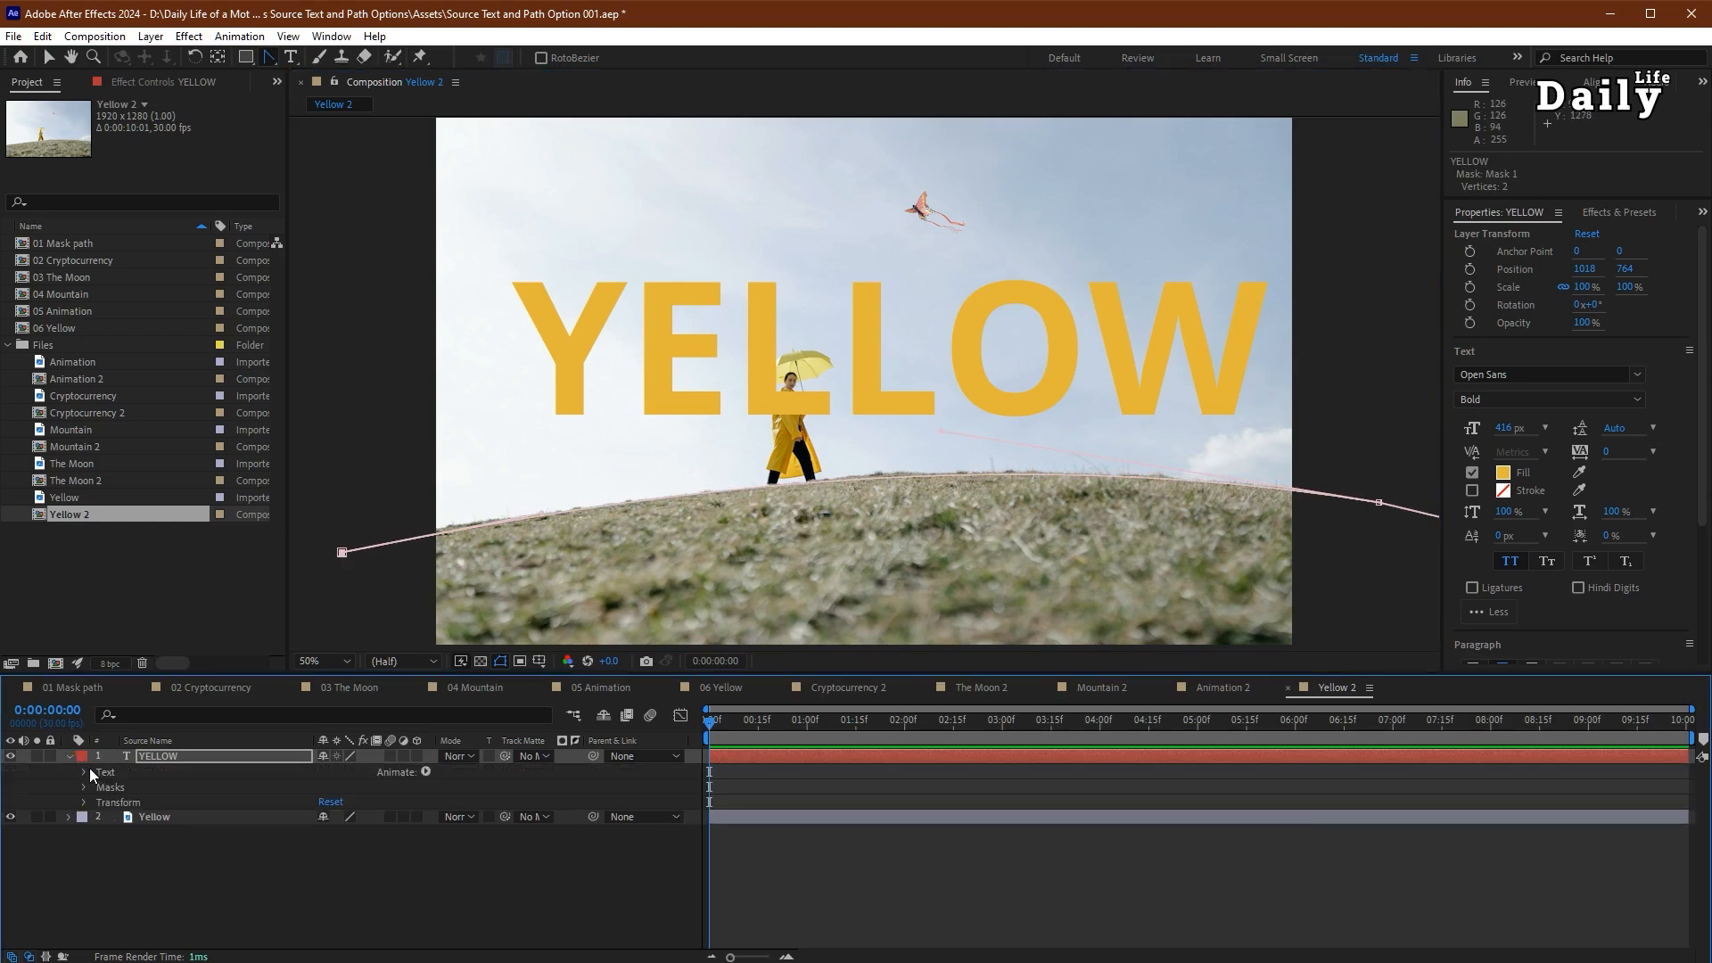
{"action": "left_click", "coordinate": [87, 769]}
{"action": "left_click", "coordinate": [99, 803]}
{"action": "left_click", "coordinate": [375, 817]}
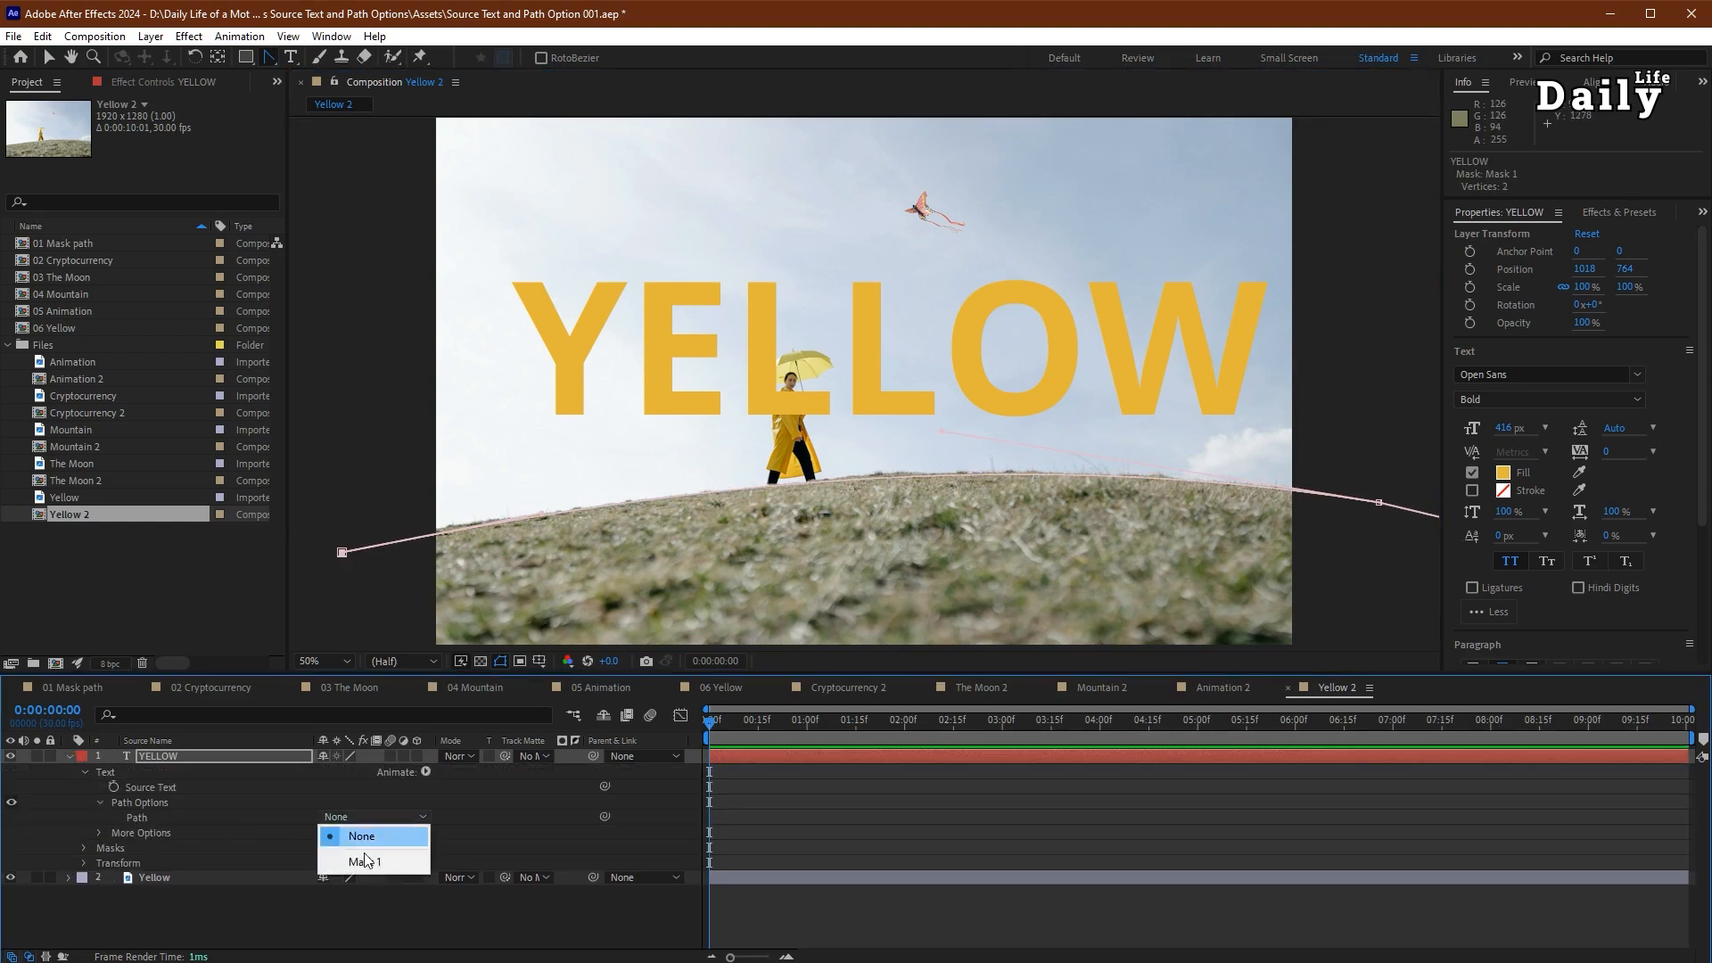
{"action": "left_click", "coordinate": [373, 860]}
{"action": "left_click_drag", "start_coordinate": [1503, 672], "coordinate": [1506, 732]}
{"action": "left_click", "coordinate": [1506, 679]}
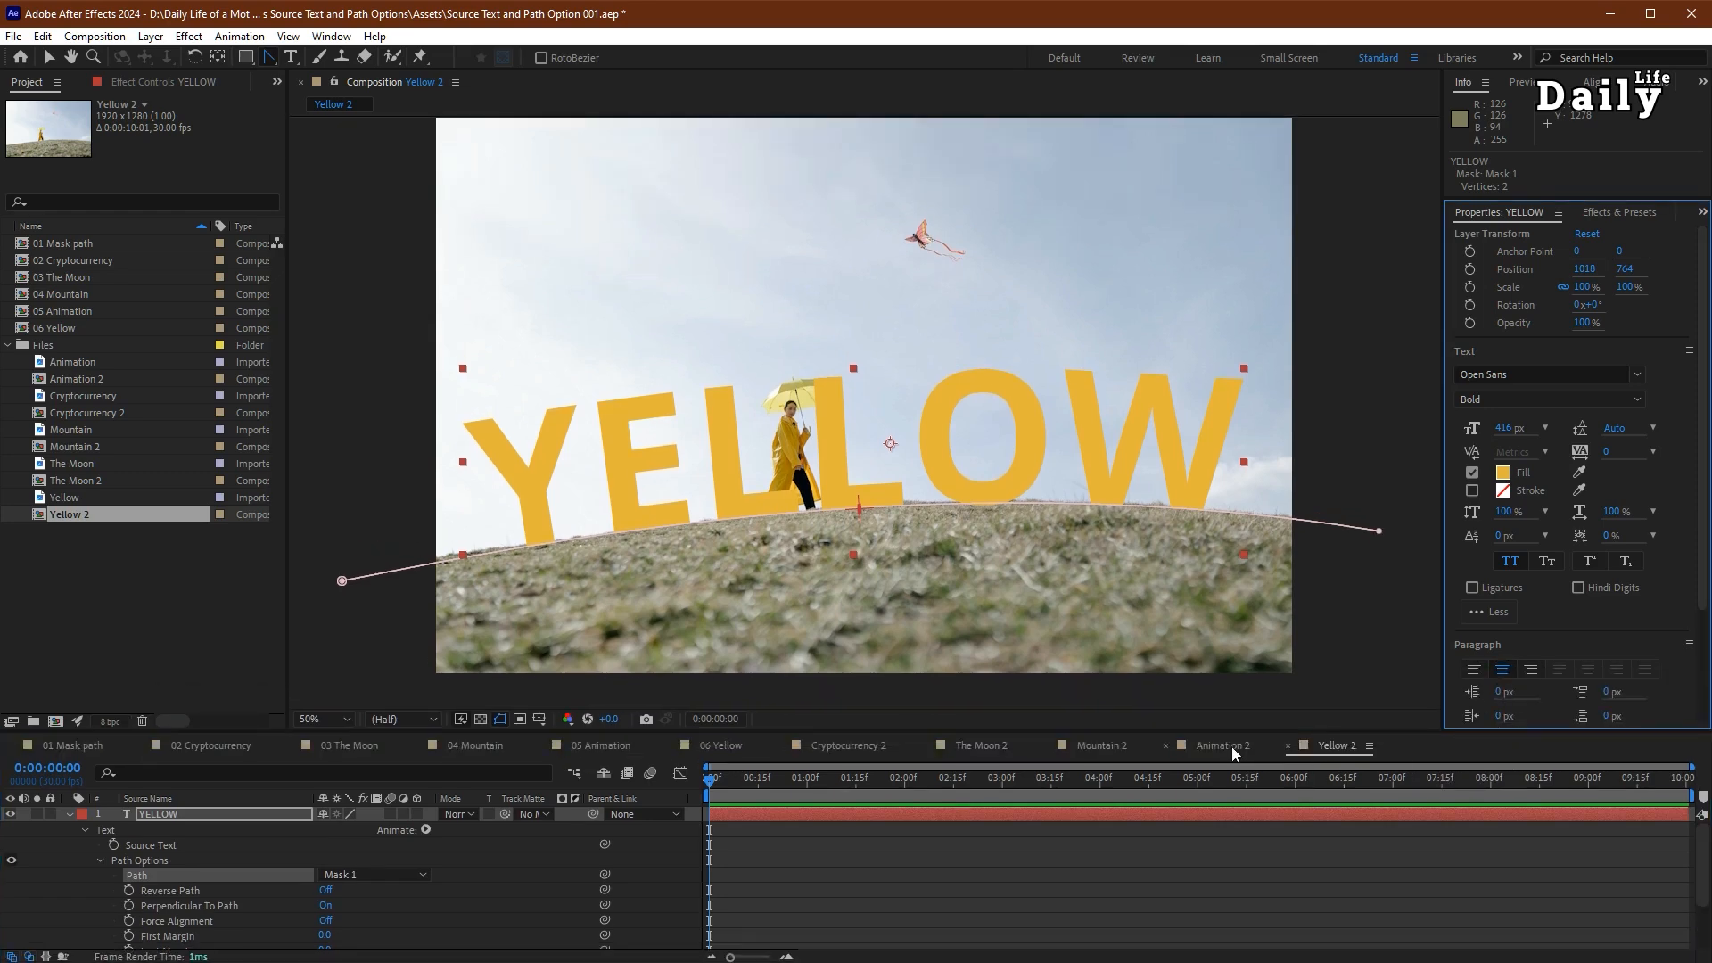
{"action": "left_click_drag", "start_coordinate": [1210, 731], "coordinate": [1210, 661]}
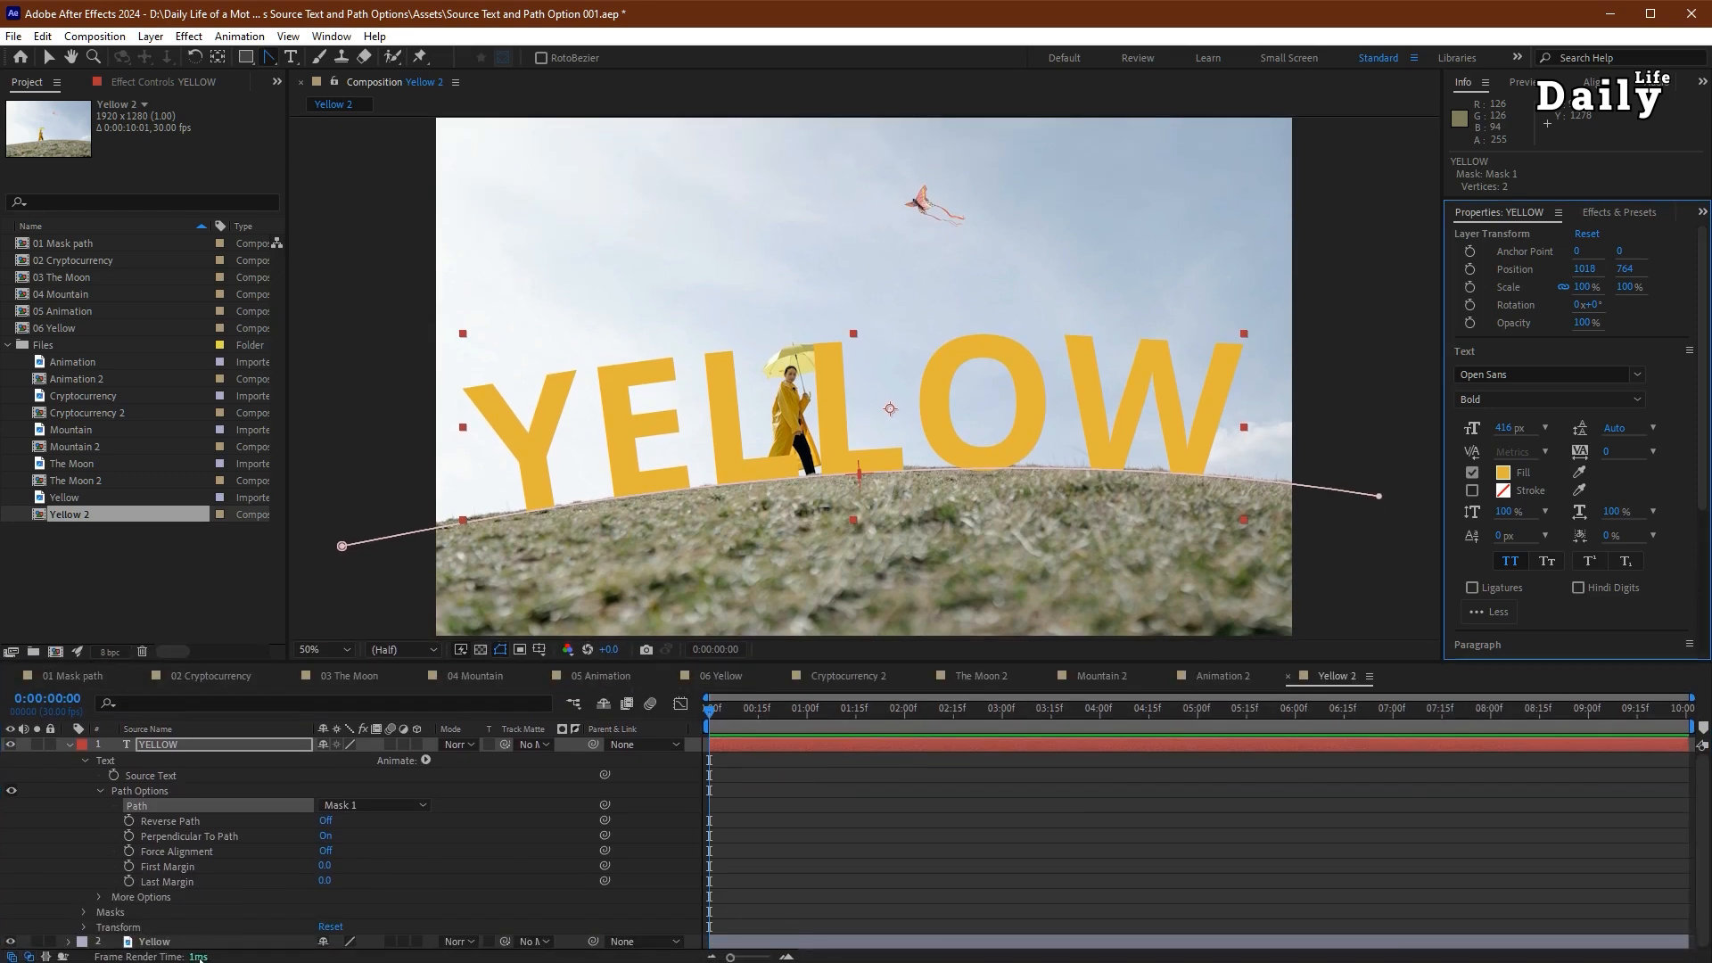
- Keyframe First Margin at 1859 at 0:00 and 51 at 2:00, and apply Easy Ease to both keyframes
{"action": "left_click_drag", "start_coordinate": [328, 869], "coordinate": [532, 873]}
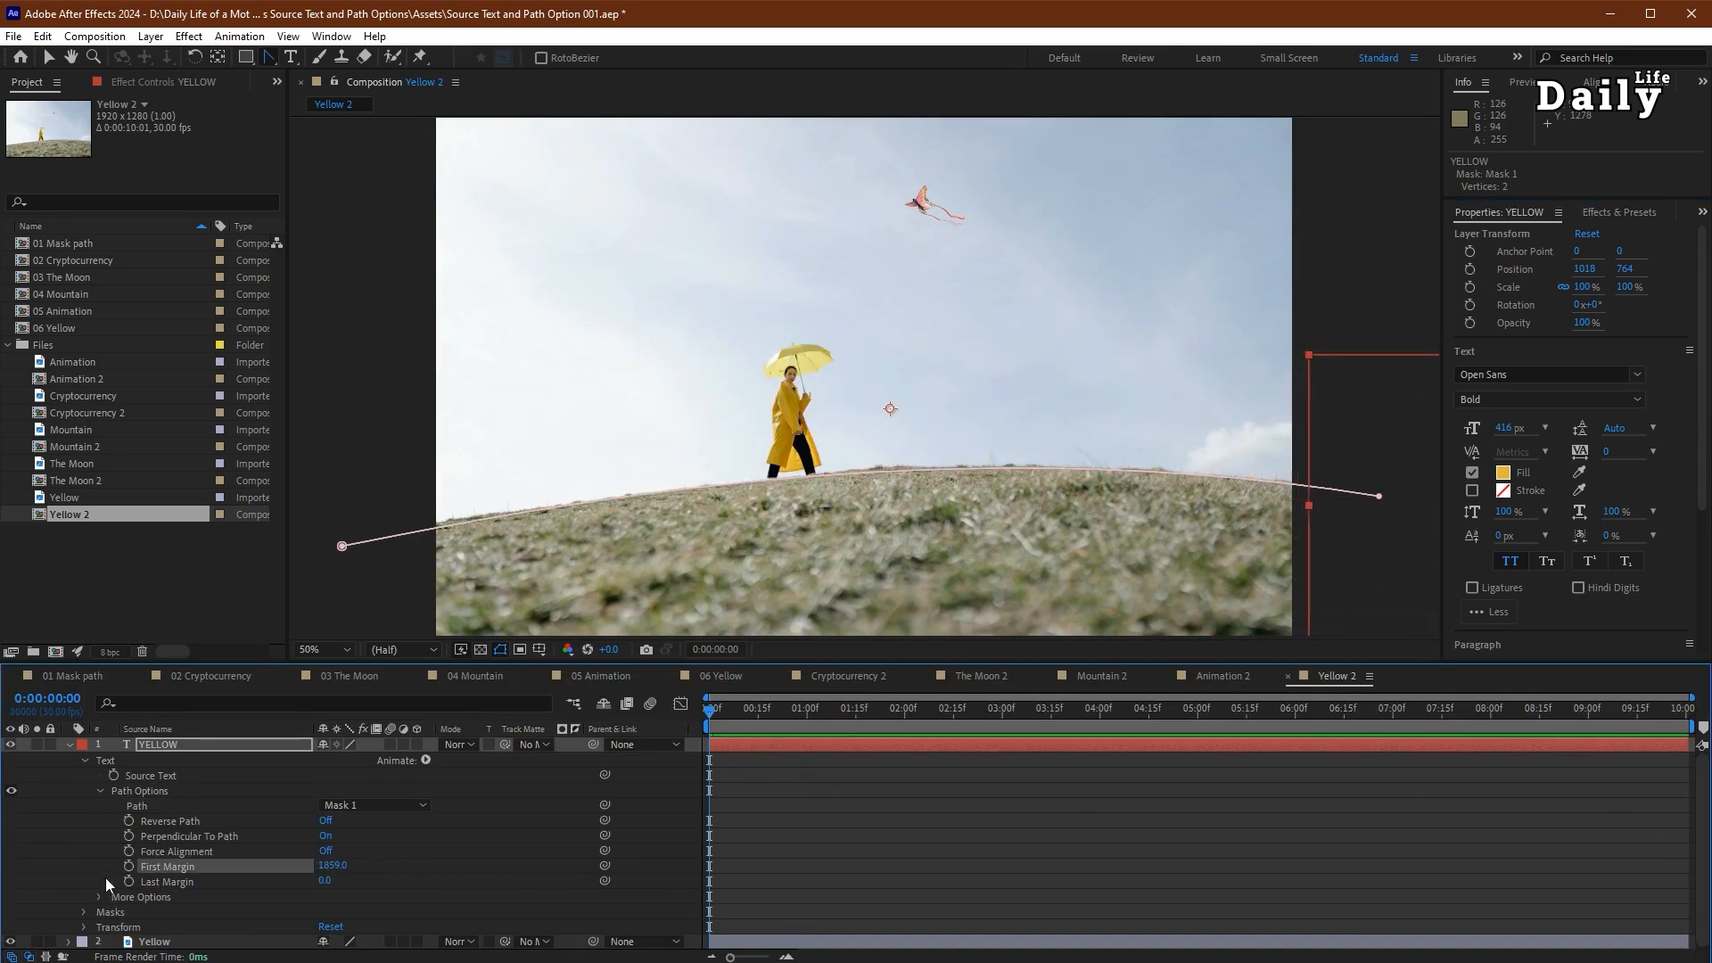
{"action": "left_click_drag", "start_coordinate": [906, 730], "coordinate": [905, 729]}
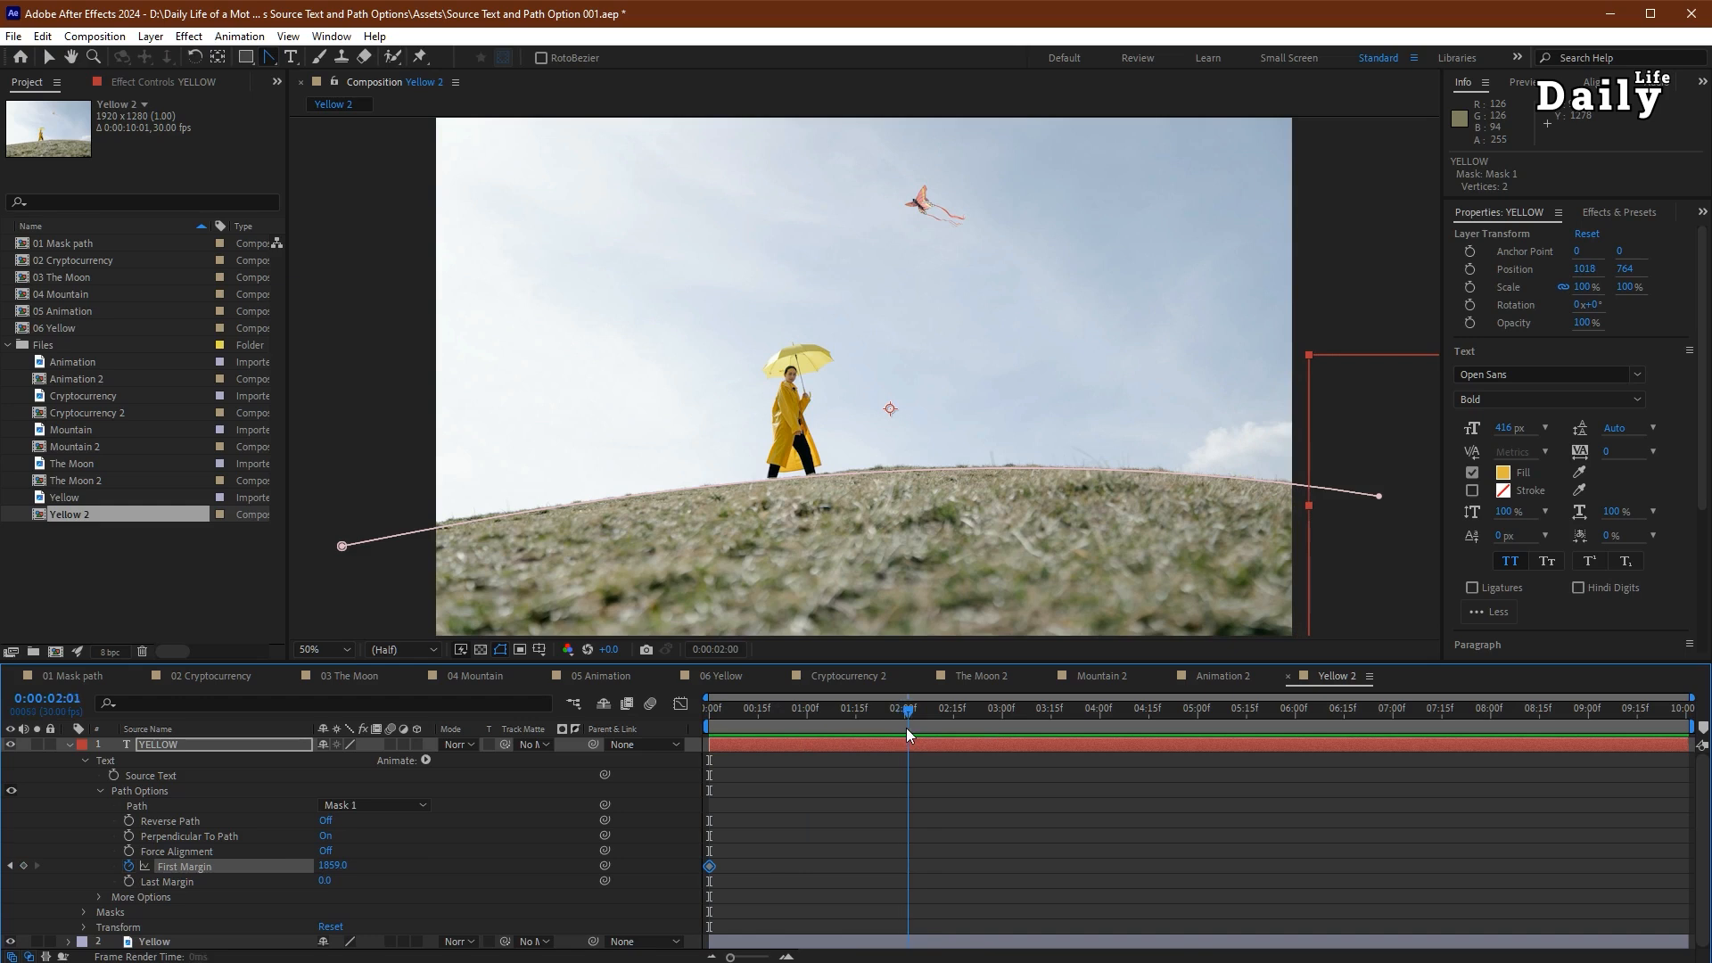
{"action": "left_click_drag", "start_coordinate": [333, 865], "coordinate": [144, 864]}
{"action": "left_click_drag", "start_coordinate": [965, 838], "coordinate": [608, 901]}
{"action": "key", "text": "F9"}
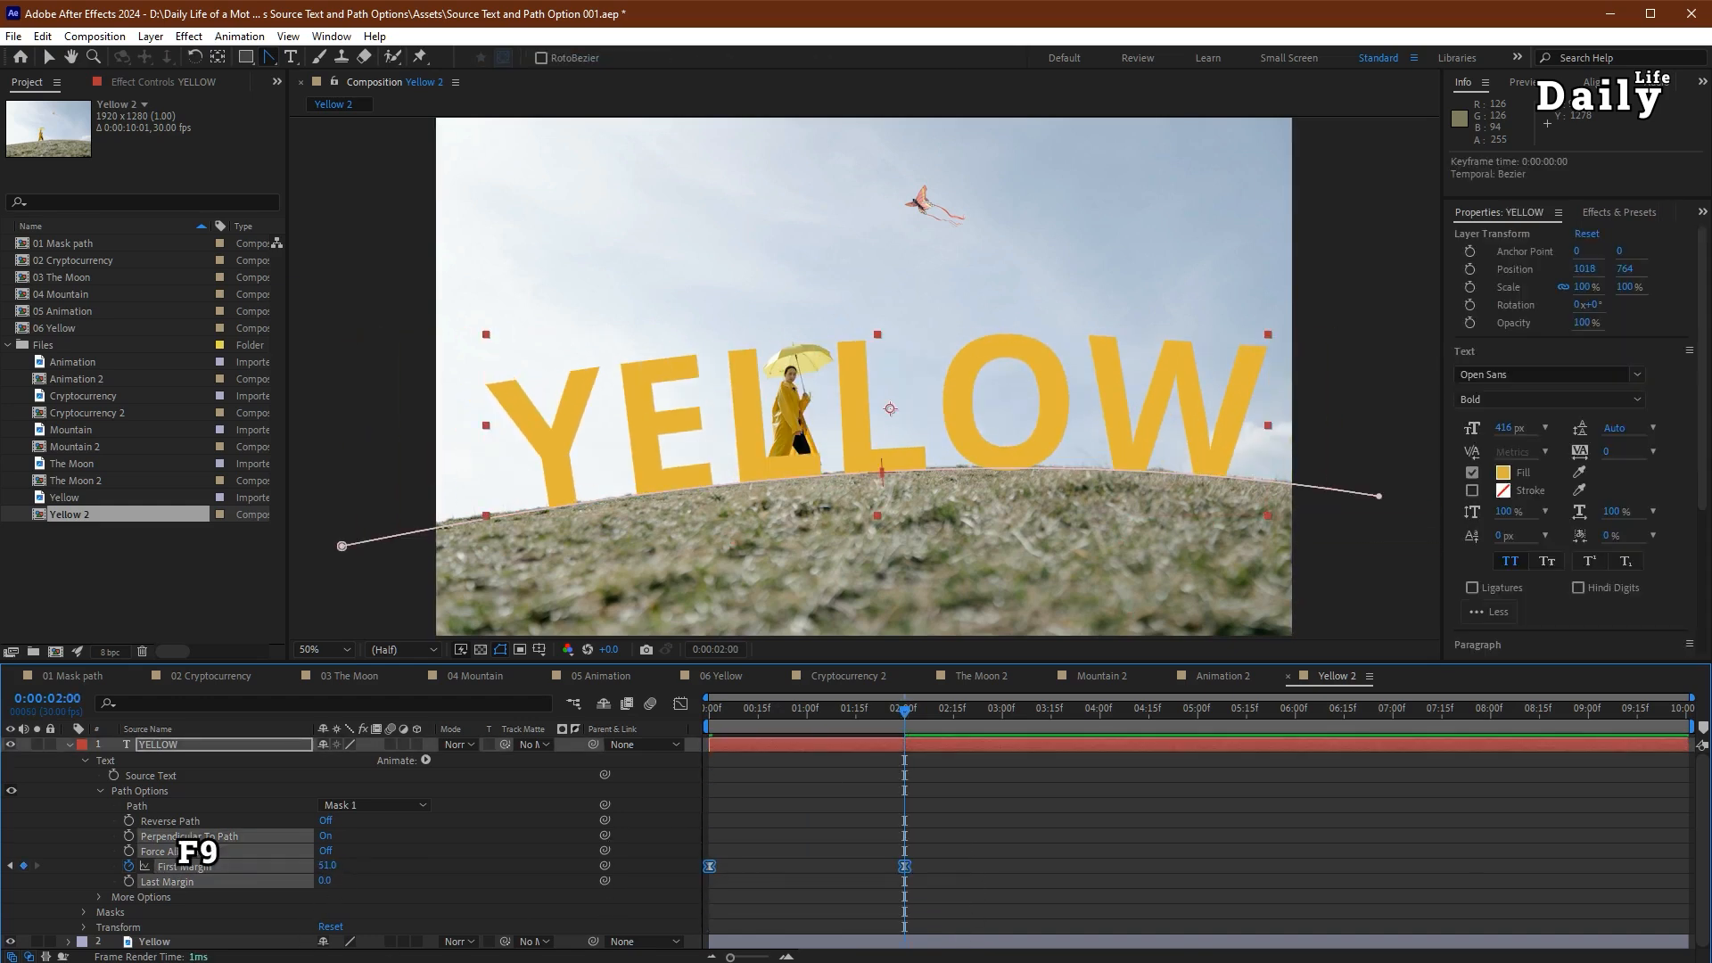
- Collapse the YELLOW layer, enable its motion blur and preview the animation from the start
{"action": "key", "text": "F2"}
{"action": "left_click", "coordinate": [68, 744]}
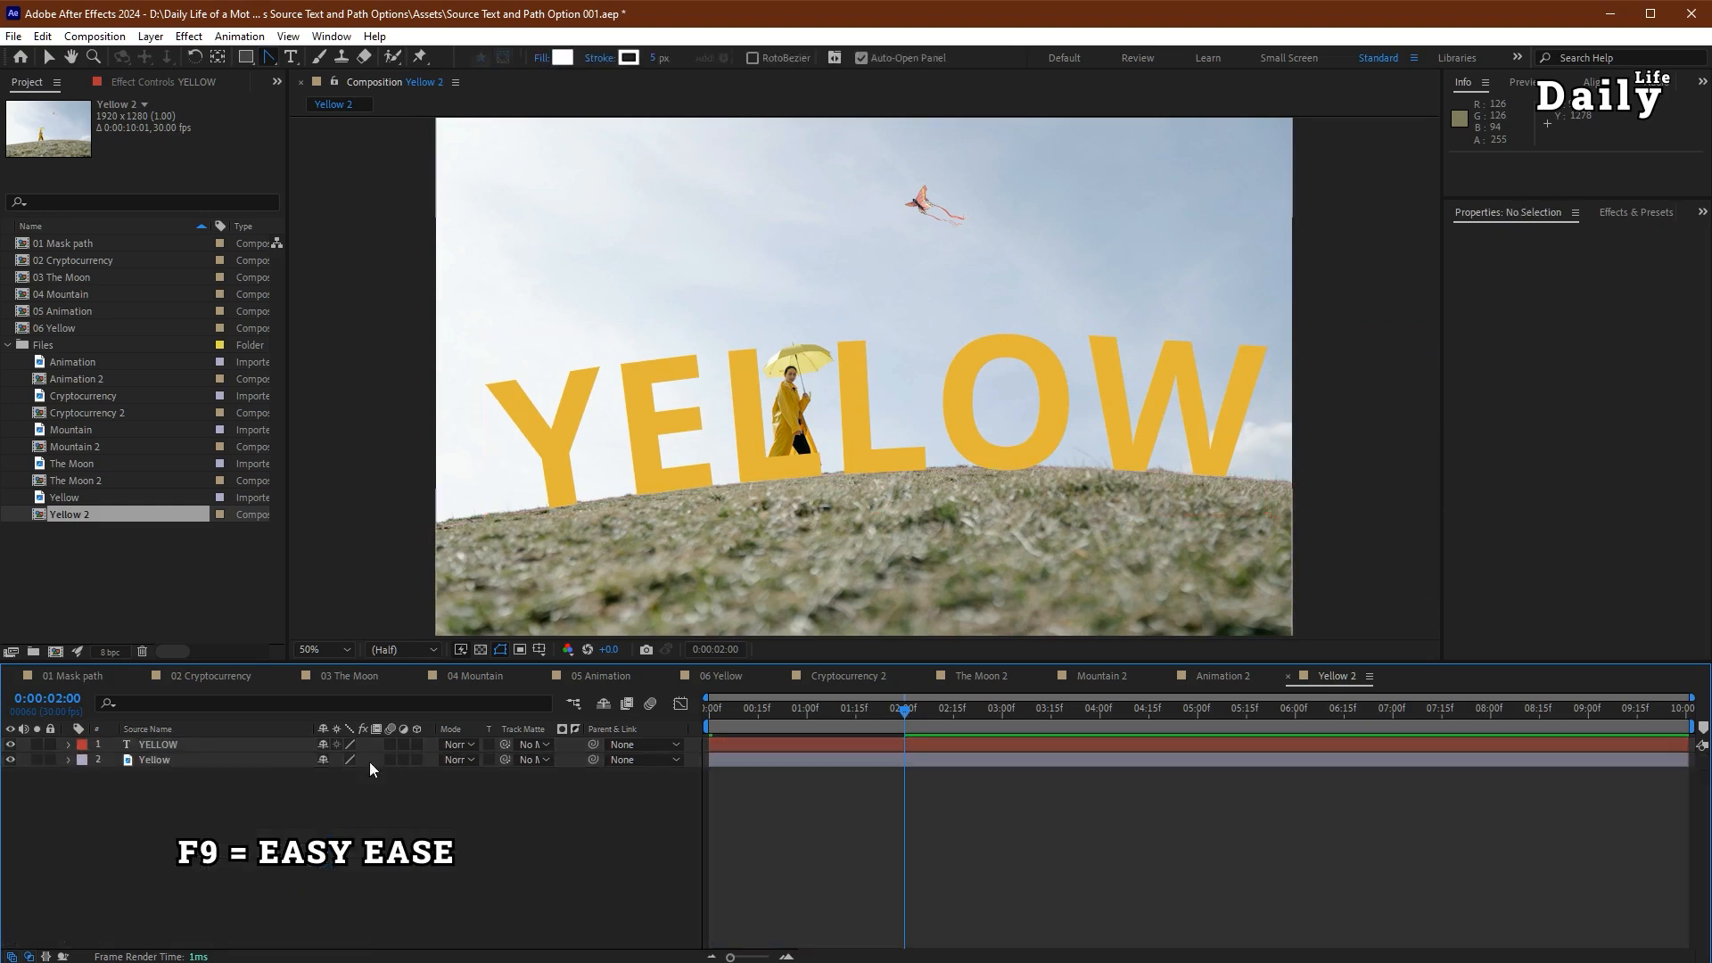
{"action": "left_click", "coordinate": [390, 743]}
{"action": "key", "text": "Home"}
{"action": "key", "text": "space"}
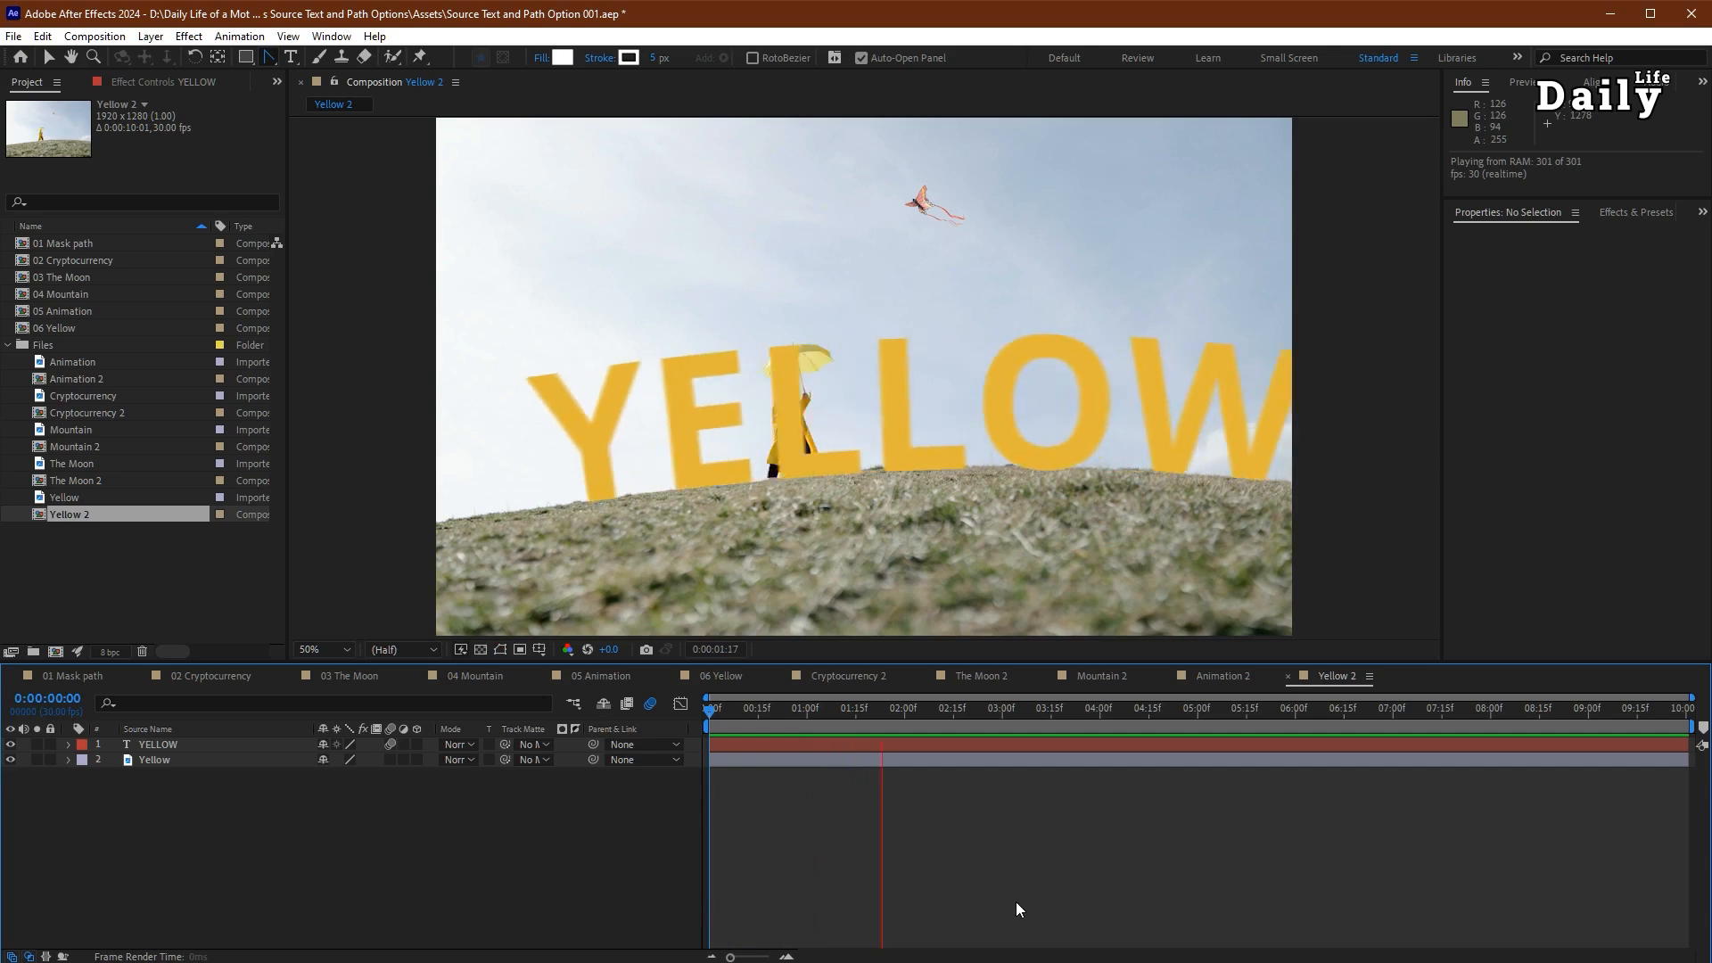
{"action": "key", "text": "space"}
- Move the current time to 2:22 and rename the Yellow image layer as Background
{"action": "left_click_drag", "start_coordinate": [711, 709], "coordinate": [978, 715]}
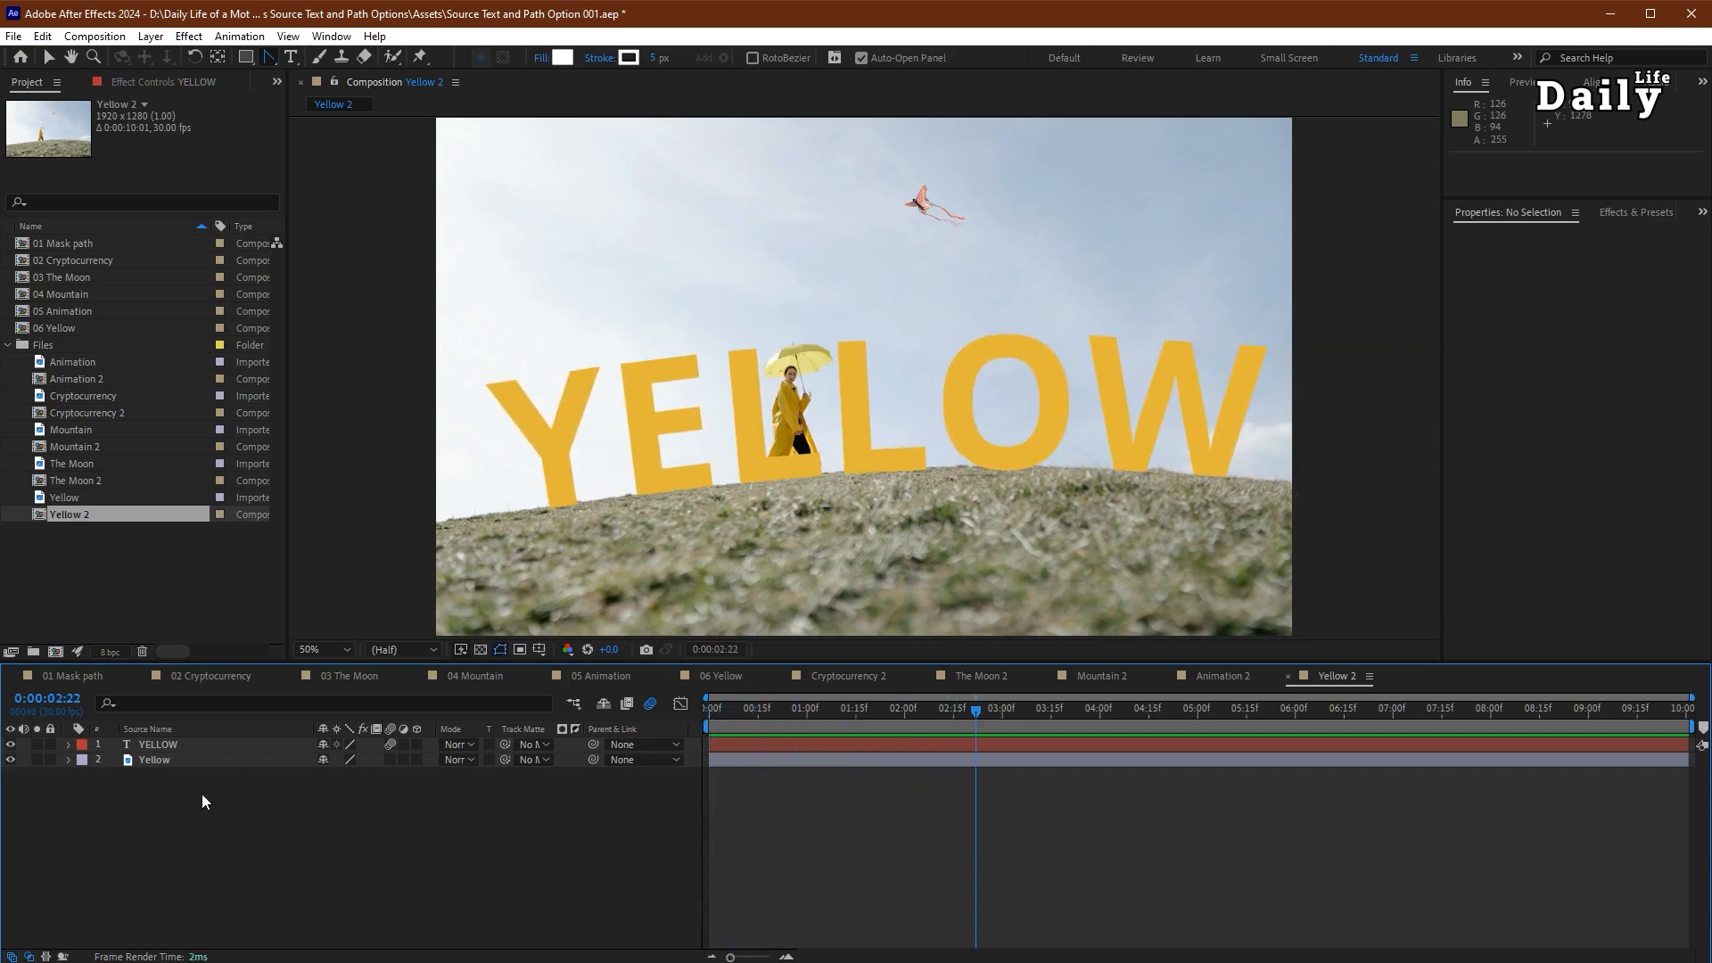
{"action": "left_click", "coordinate": [178, 764]}
{"action": "key", "text": "Return"}
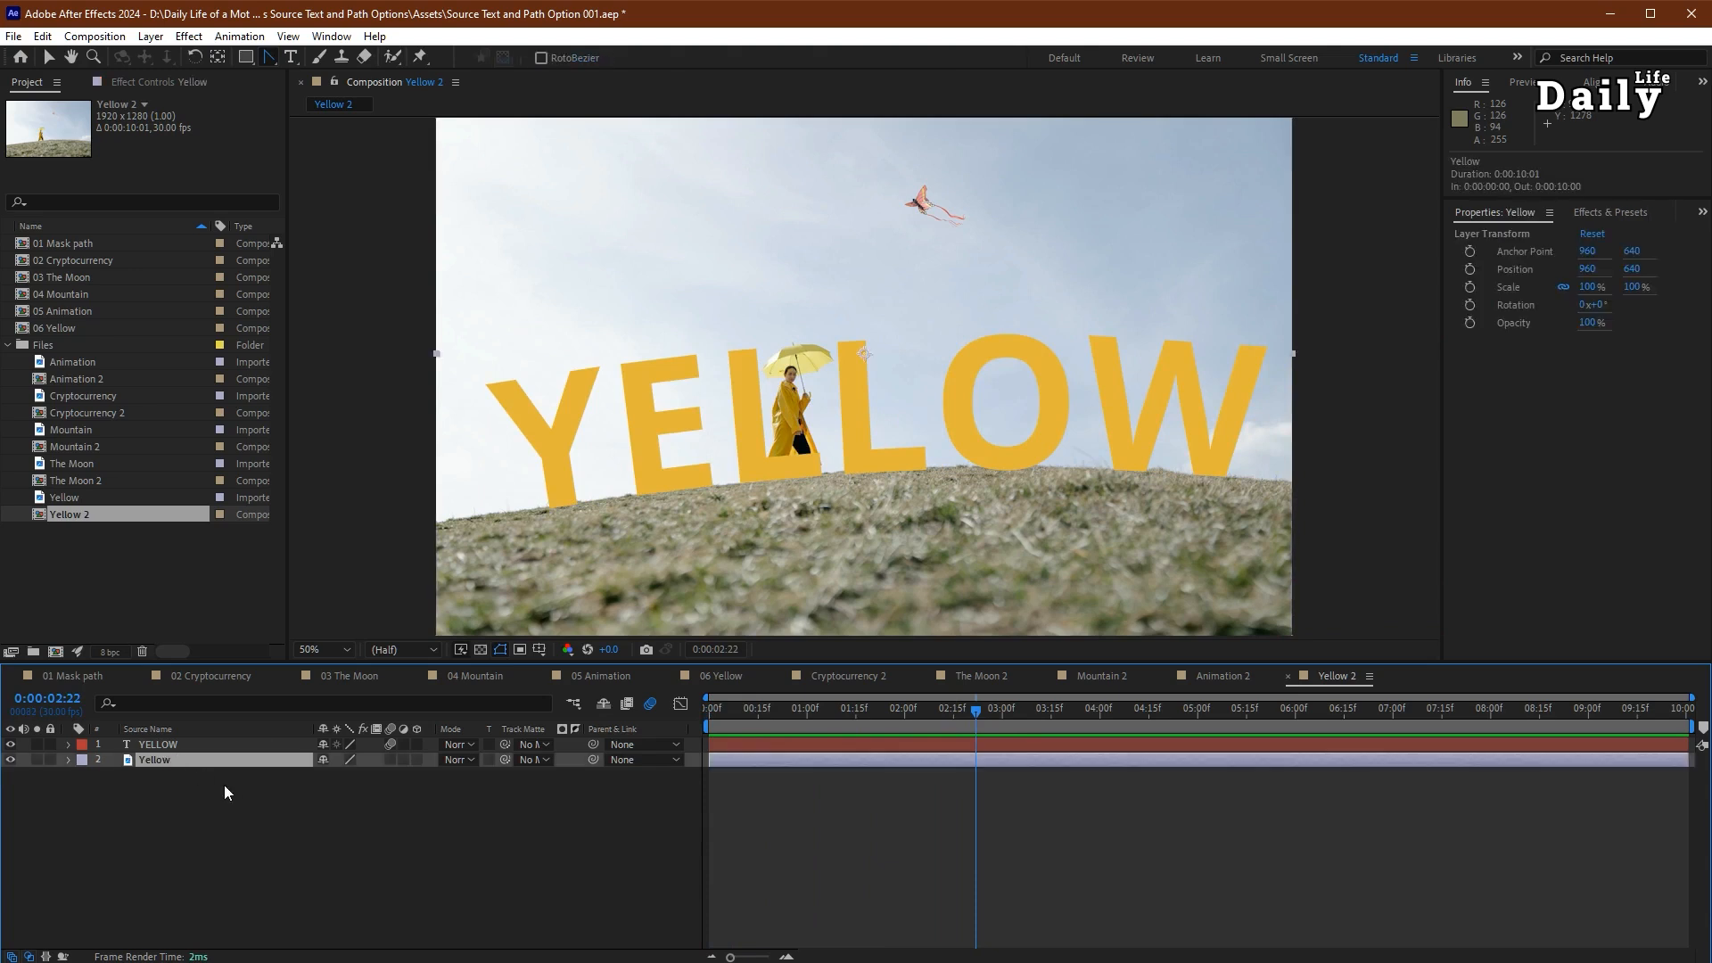
{"action": "type", "text": "Background"}
{"action": "key", "text": "Return"}
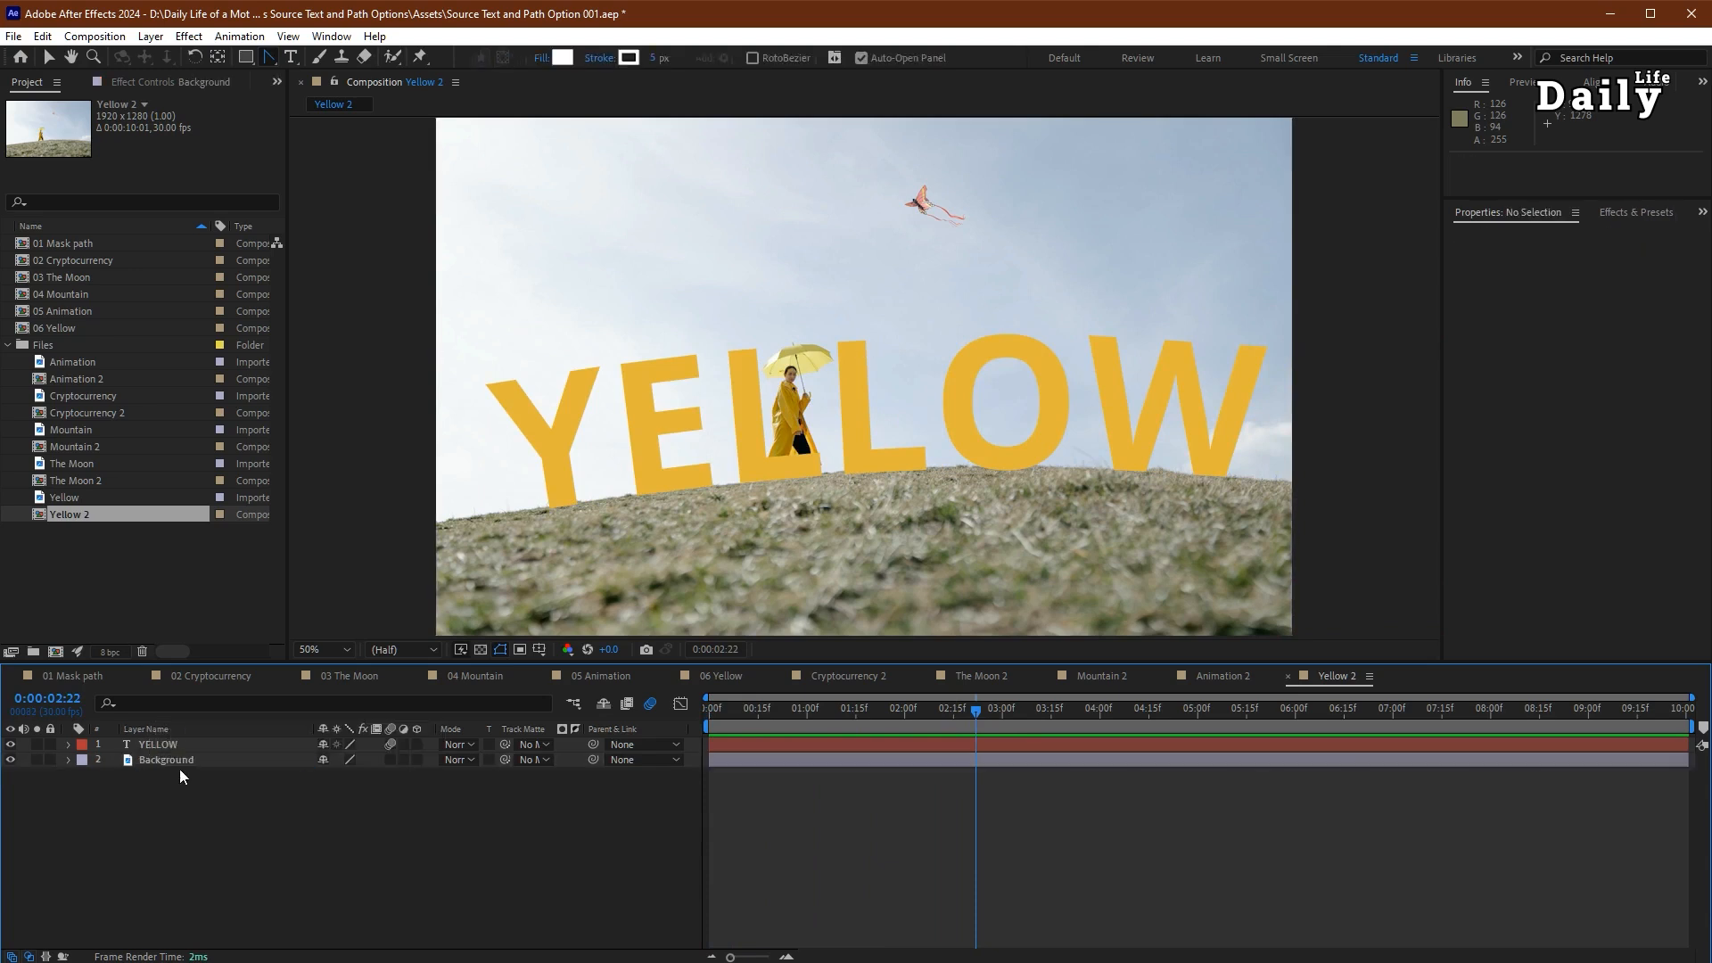
- Duplicate the Background layer and rename the copy as Foregraound
{"action": "left_click", "coordinate": [182, 762]}
{"action": "key", "text": "ctrl+d"}
{"action": "key", "text": "Return"}
{"action": "type", "text": "Foregraound"}
{"action": "key", "text": "Return"}
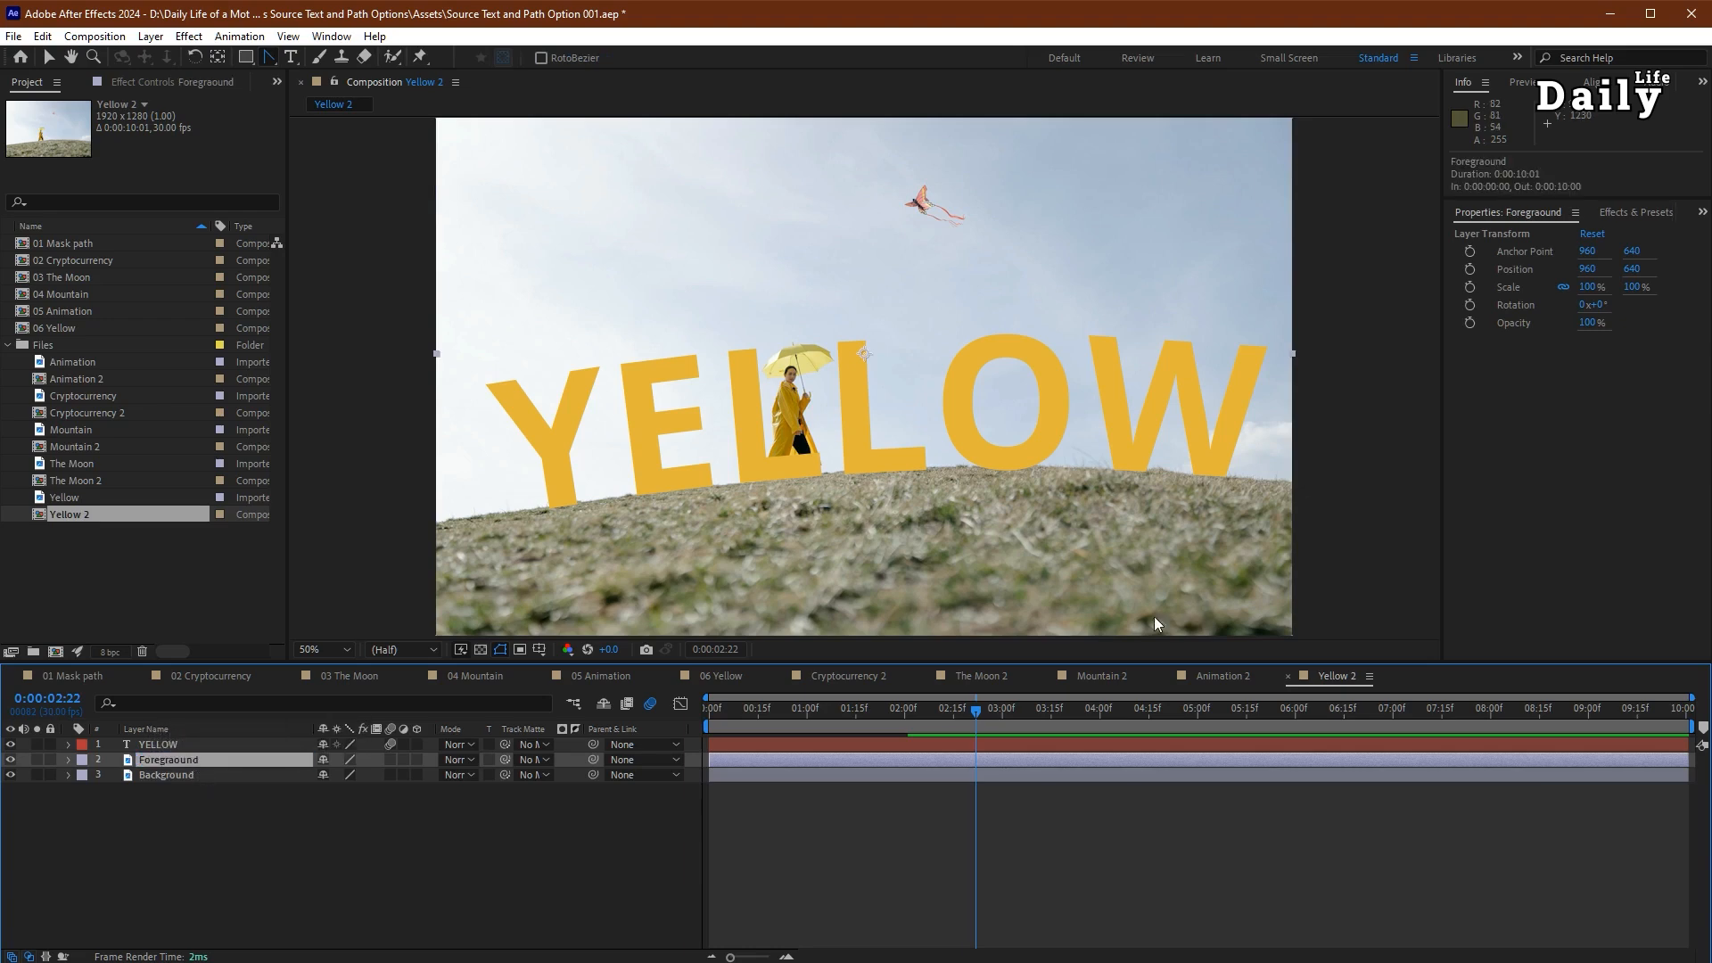
- Start a Pen tool mask on the Foregraound layer along the hill's left ridge, and solo the layer
{"action": "scroll", "coordinate": [794, 505], "scroll_direction": "up", "scroll_amount": 2}
{"action": "scroll", "coordinate": [794, 504], "scroll_direction": "down", "scroll_amount": 3}
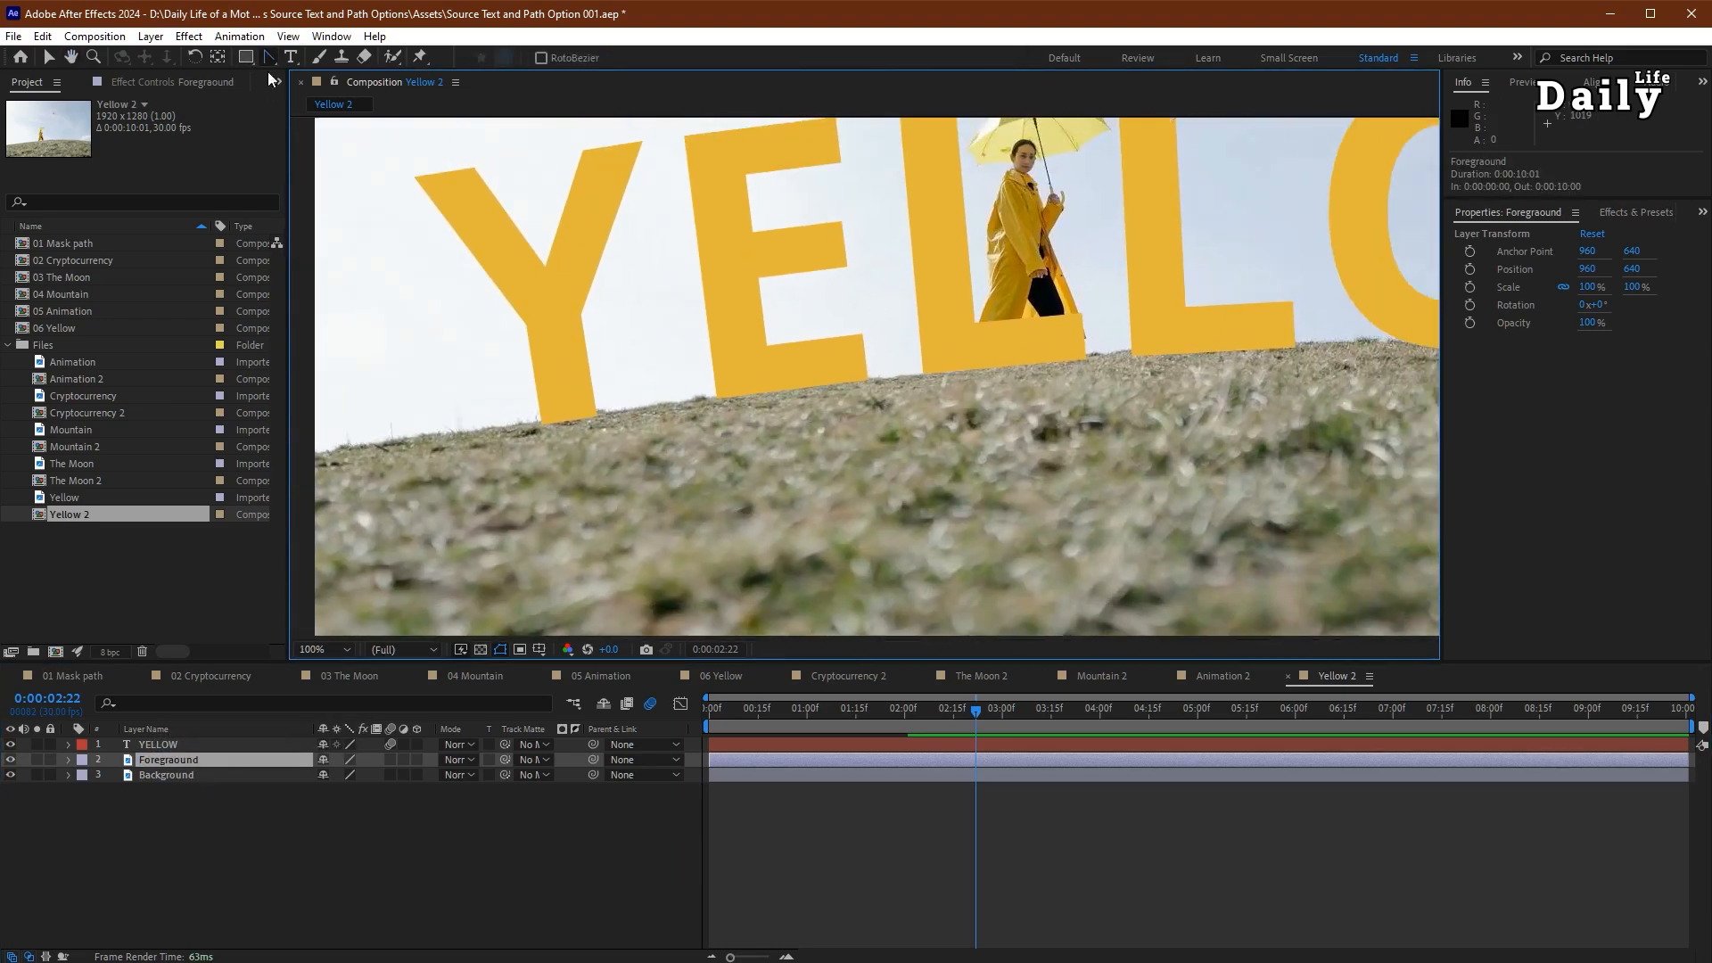
{"action": "left_click", "coordinate": [267, 58]}
{"action": "left_click", "coordinate": [355, 53]}
{"action": "left_click_drag", "start_coordinate": [503, 568], "coordinate": [529, 505]}
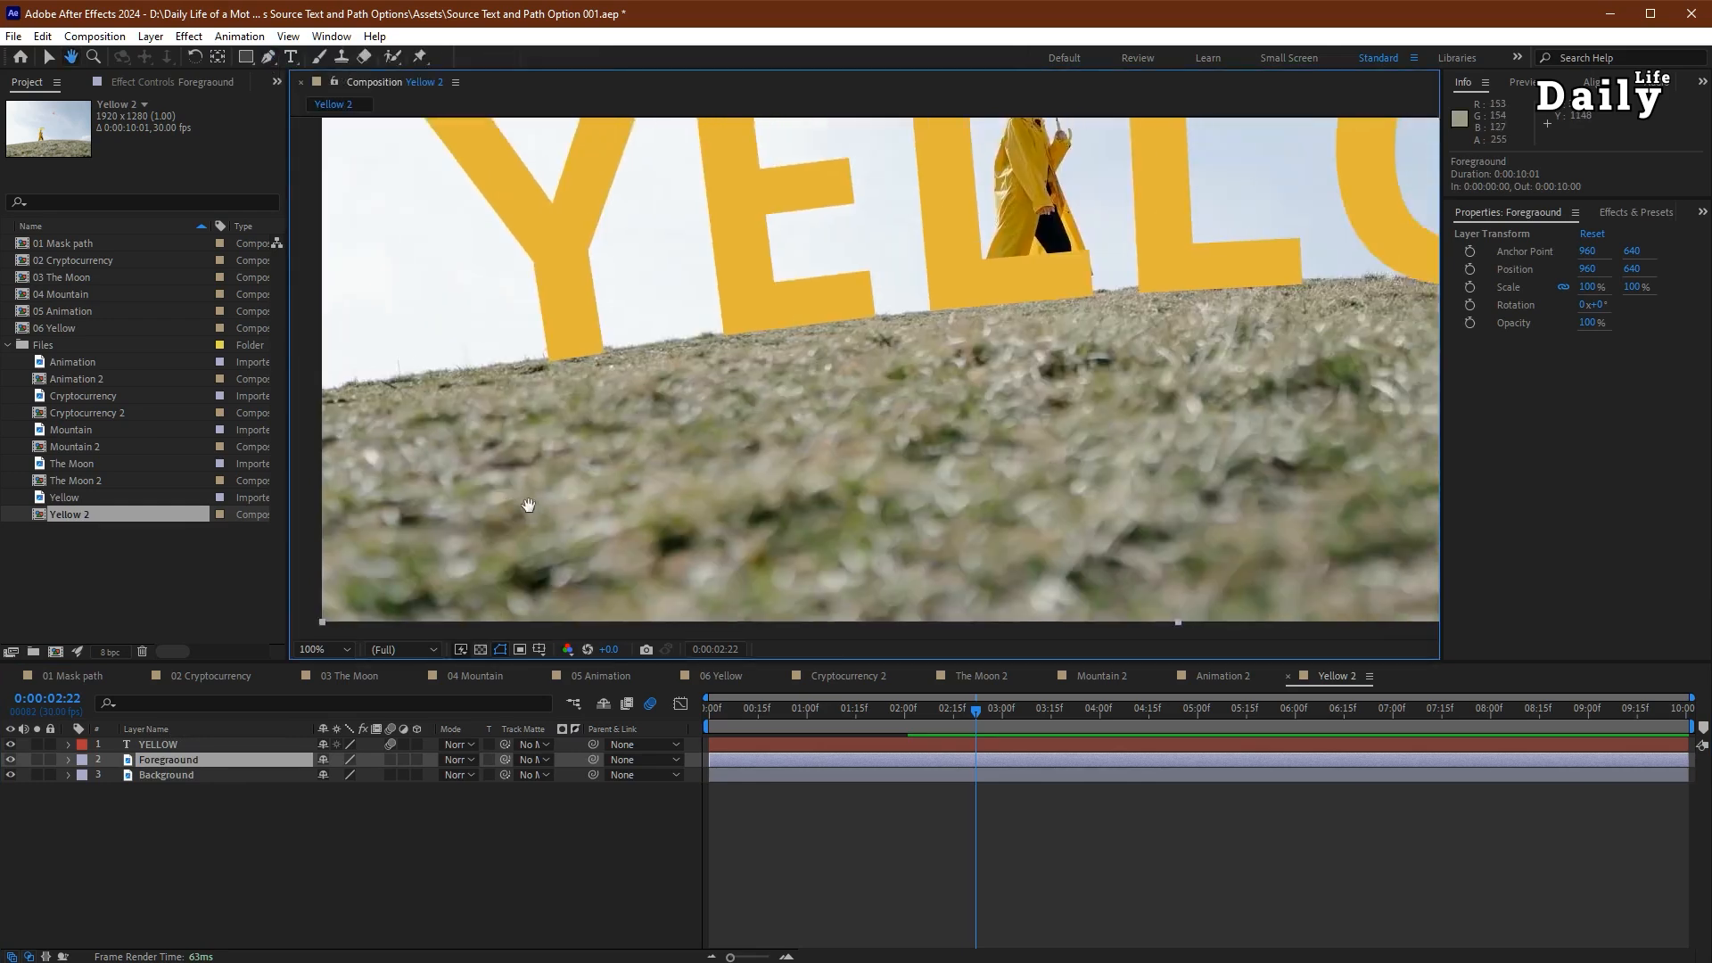
{"action": "scroll", "coordinate": [481, 535], "scroll_direction": "up", "scroll_amount": 4}
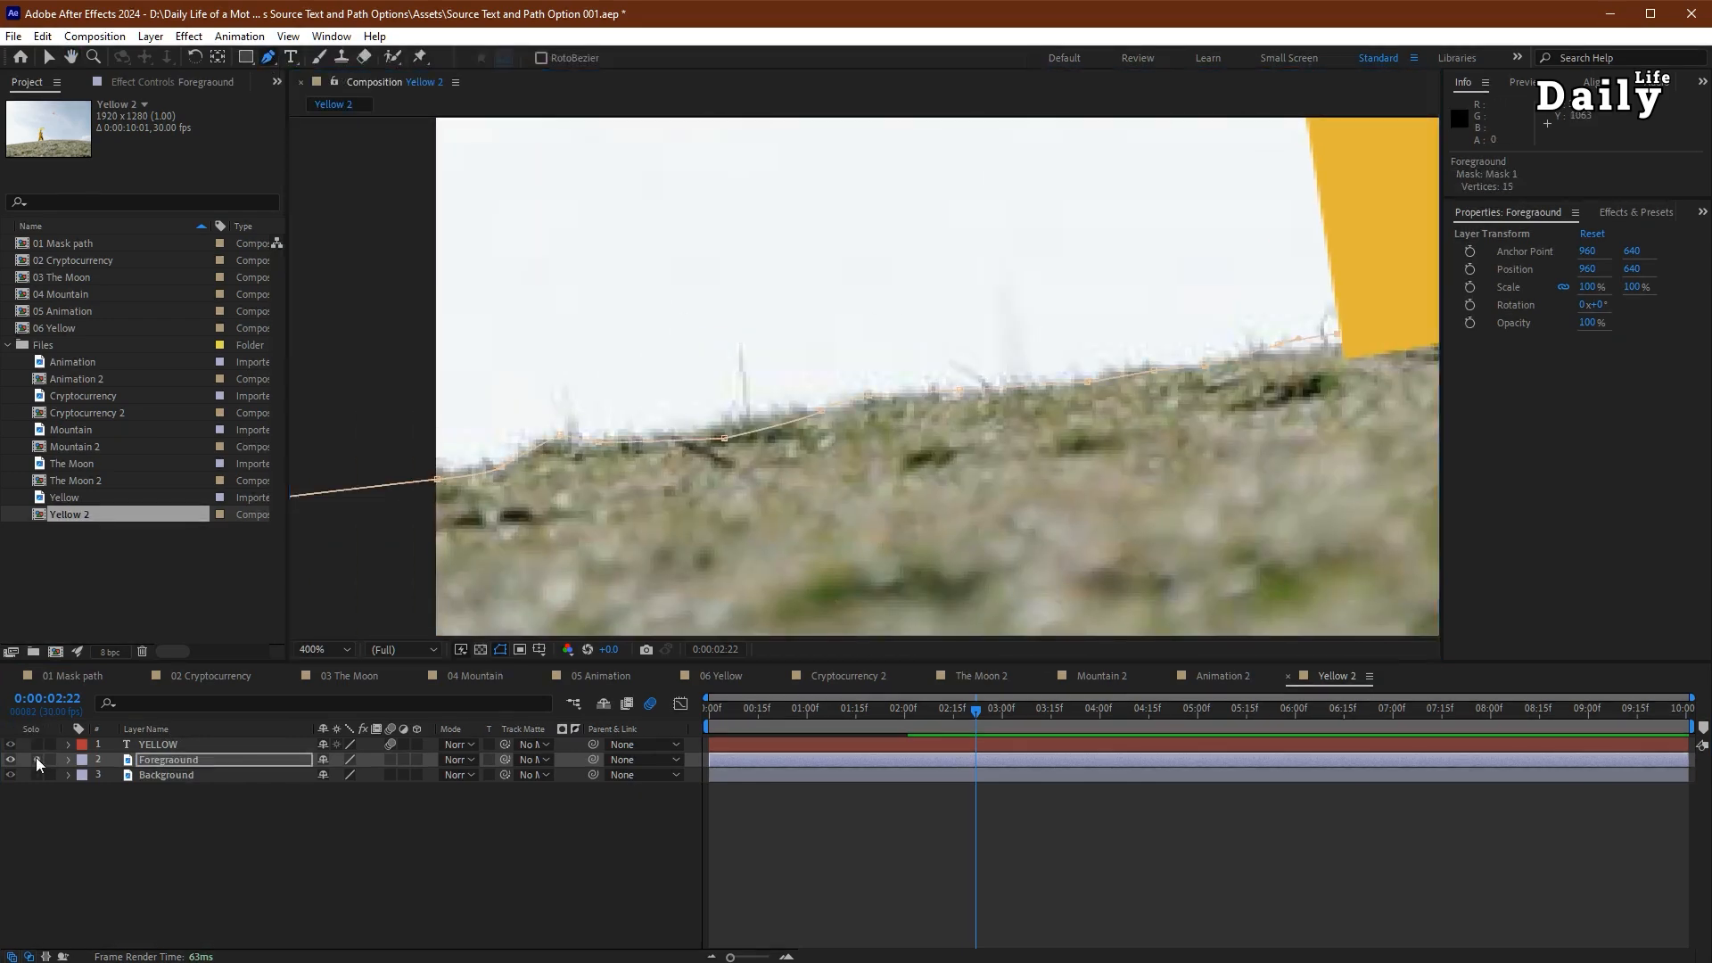
{"action": "left_click", "coordinate": [38, 759]}
- Continue the mask up the woman's rear leg and the back of her coat to the collar
{"action": "scroll", "coordinate": [865, 298], "scroll_direction": "up", "scroll_amount": 4}
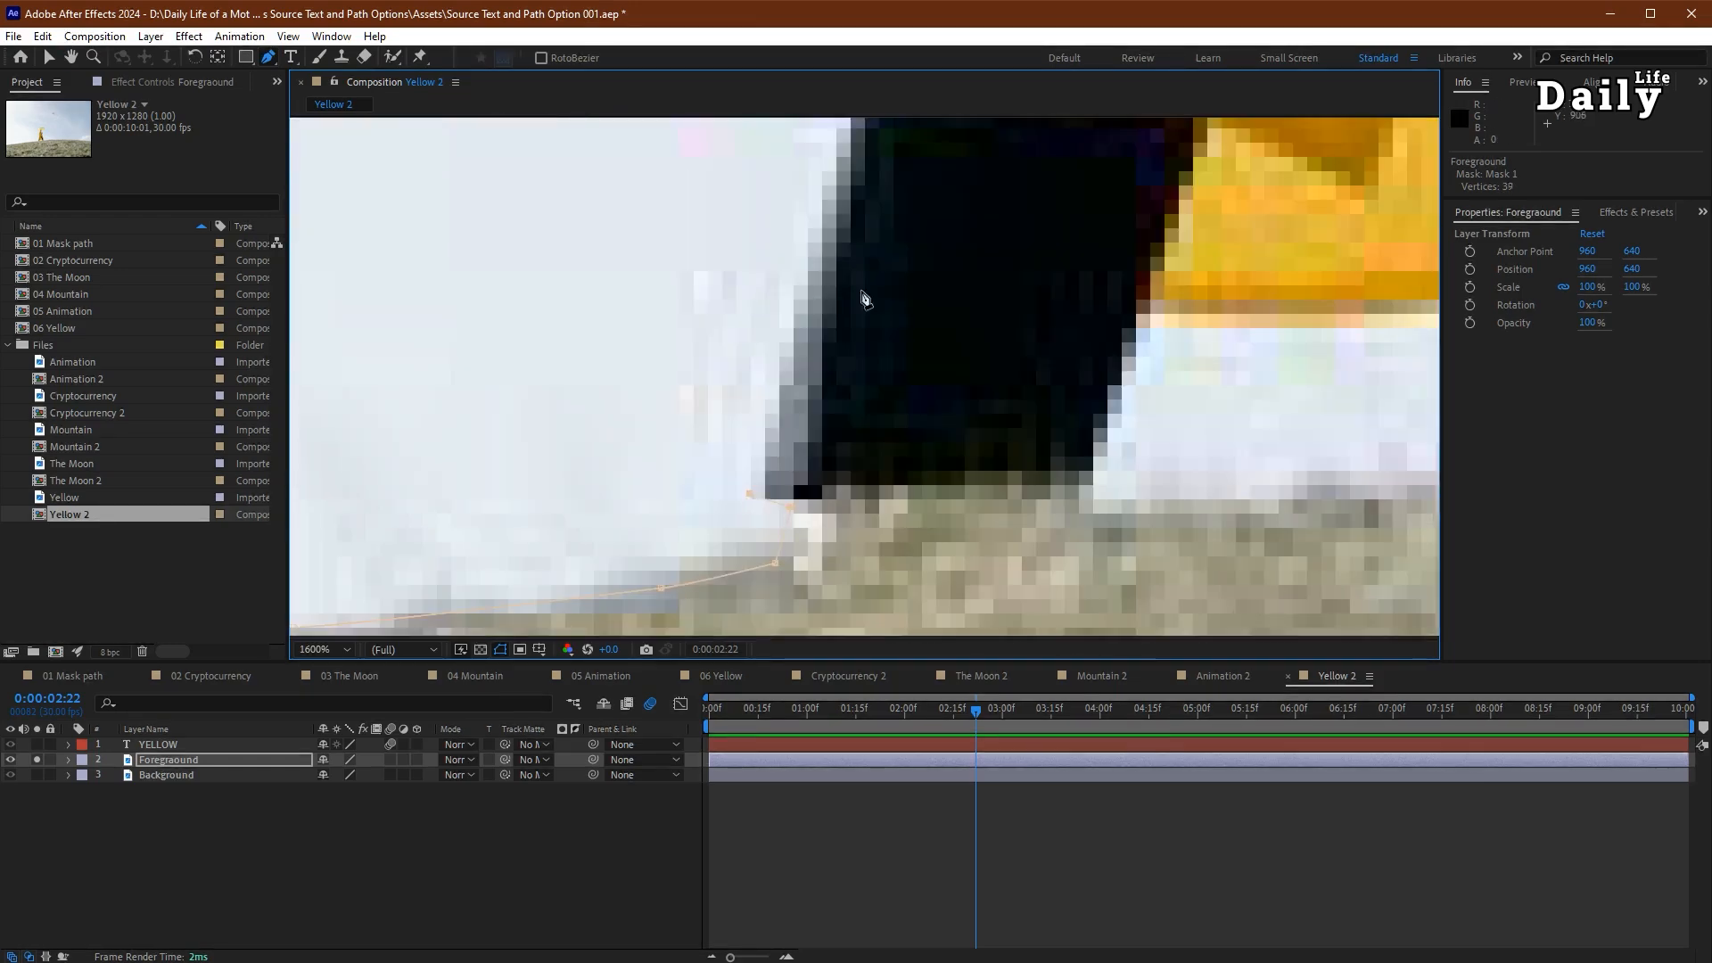
{"action": "left_click", "coordinate": [896, 164]}
{"action": "left_click", "coordinate": [787, 402]}
{"action": "scroll", "coordinate": [839, 295], "scroll_direction": "down", "scroll_amount": 1}
{"action": "left_click", "coordinate": [836, 187]}
{"action": "left_click", "coordinate": [928, 313]}
{"action": "left_click", "coordinate": [957, 228]}
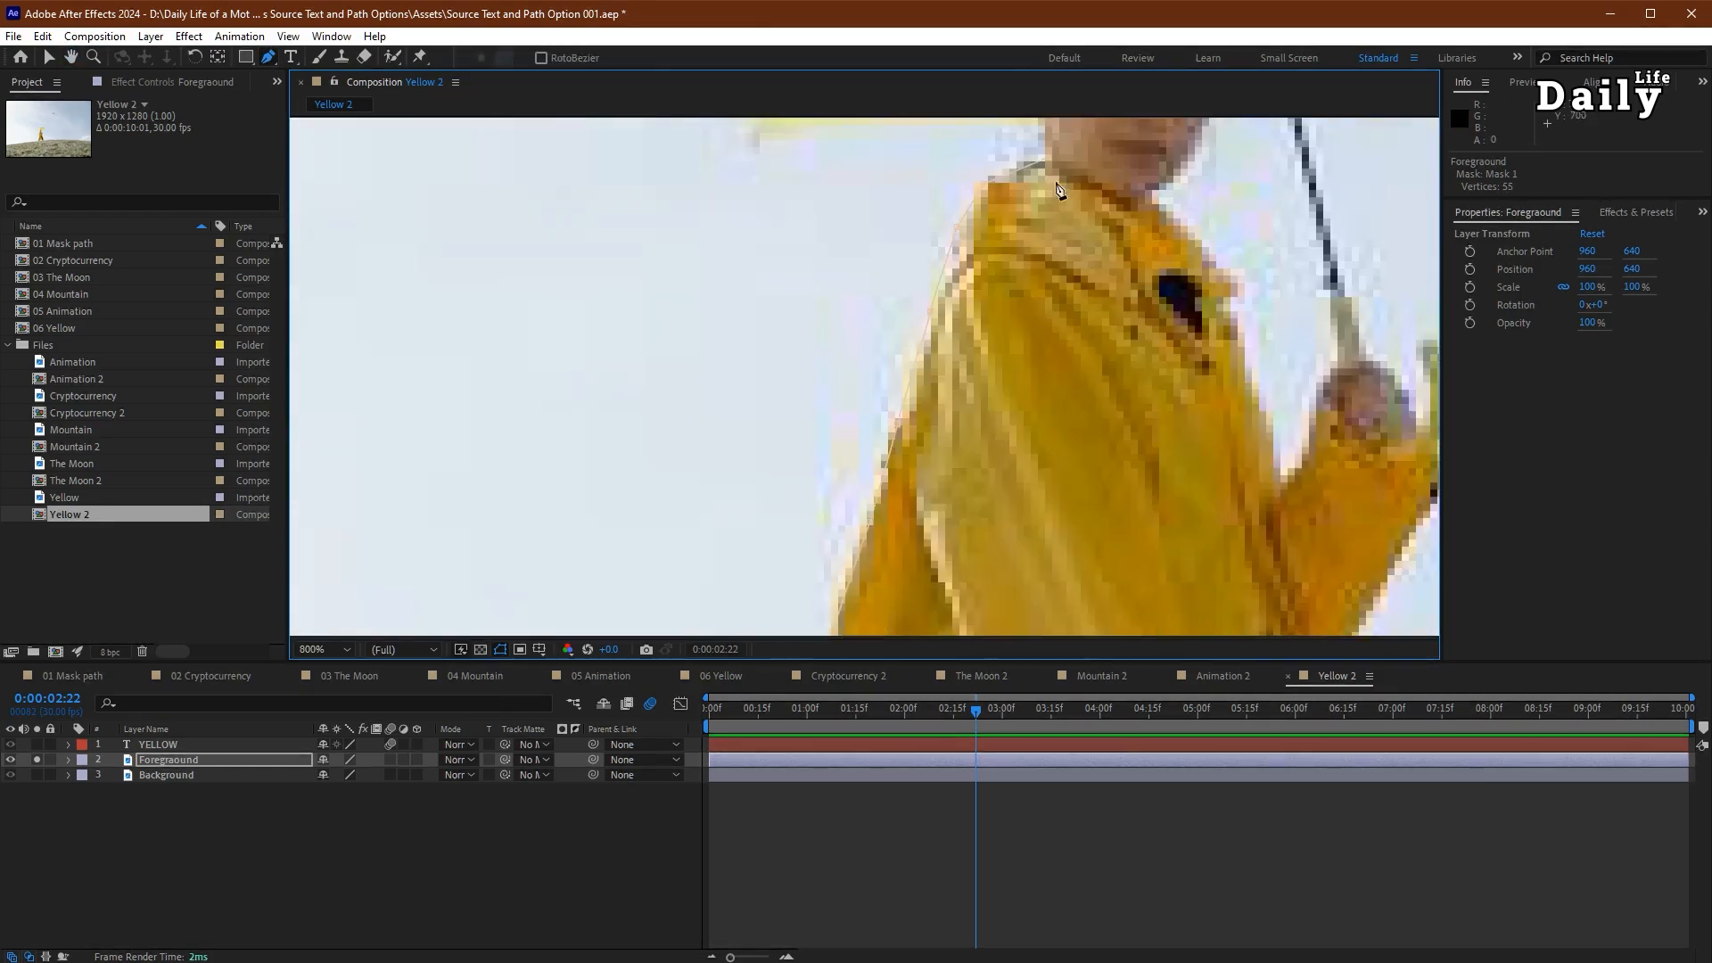
{"action": "left_click", "coordinate": [1049, 165]}
- Trace the mask past the woman's head and around the umbrella canopy to its right edge
{"action": "left_click", "coordinate": [830, 373]}
{"action": "left_click", "coordinate": [714, 249]}
{"action": "left_click", "coordinate": [929, 192]}
{"action": "left_click", "coordinate": [1131, 331]}
{"action": "left_click", "coordinate": [1245, 319]}
{"action": "left_click", "coordinate": [1400, 322]}
{"action": "left_click_drag", "start_coordinate": [1357, 341], "coordinate": [736, 336]}
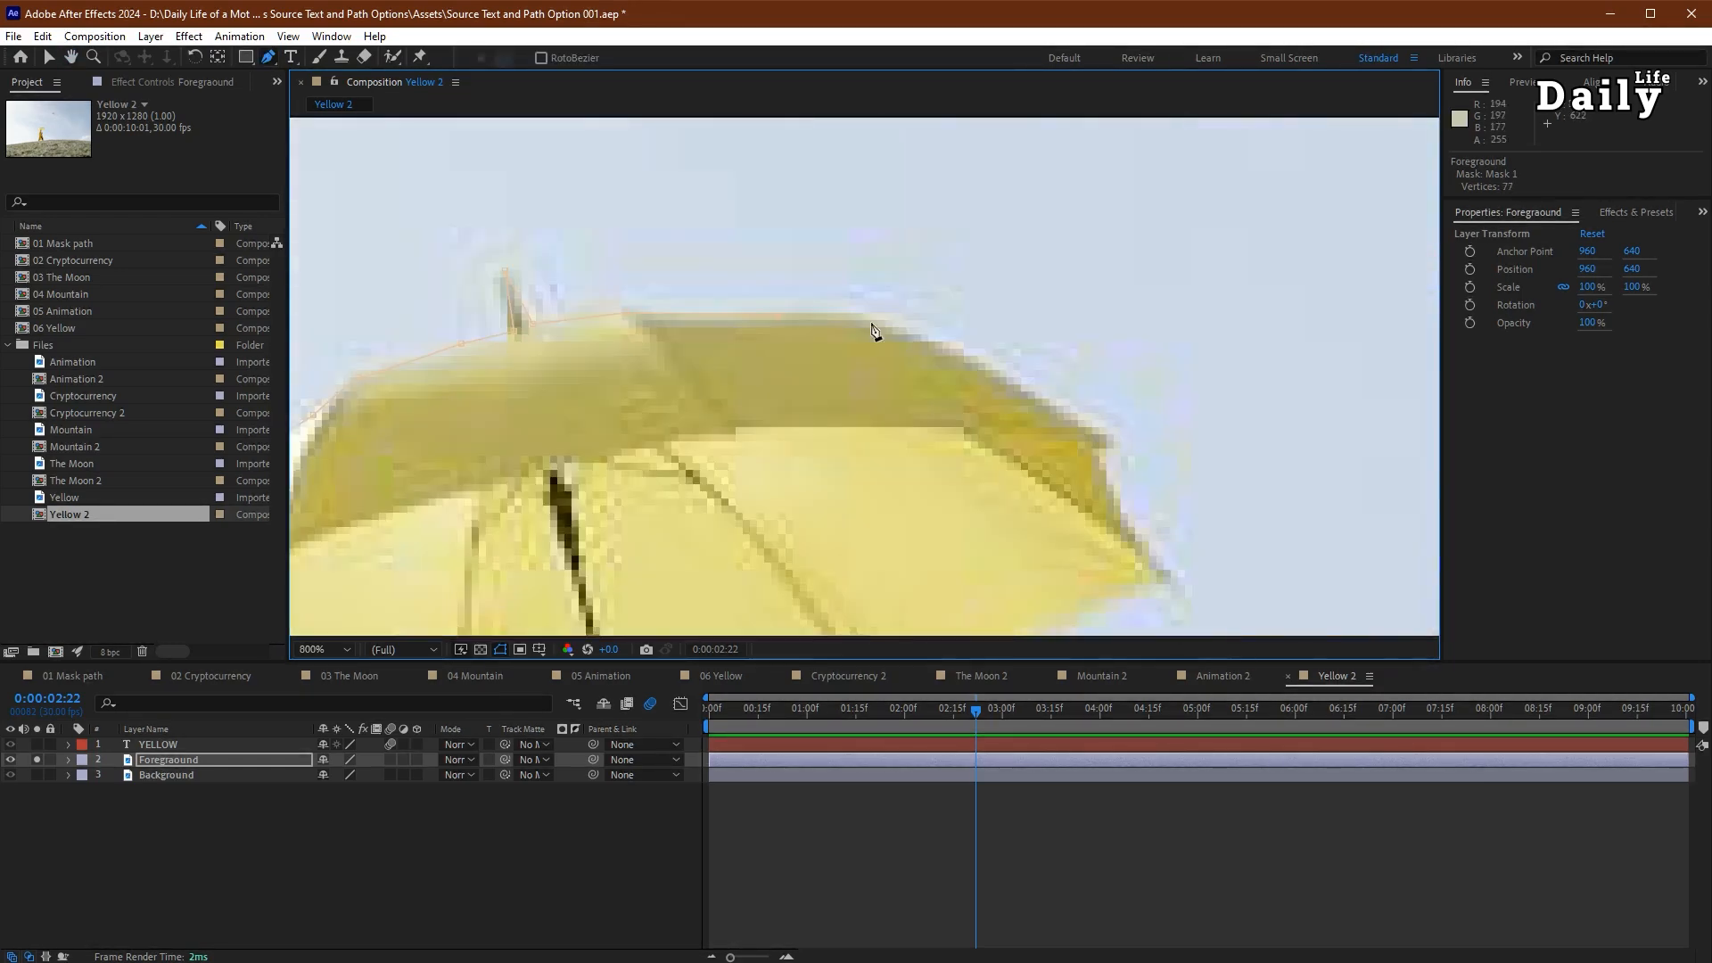
{"action": "left_click", "coordinate": [1089, 448]}
- Bring the mask down along the umbrella handle, the woman's arm and the front edge of her coat
{"action": "scroll", "coordinate": [984, 303], "scroll_direction": "up", "scroll_amount": 1}
{"action": "scroll", "coordinate": [898, 249], "scroll_direction": "down", "scroll_amount": 2}
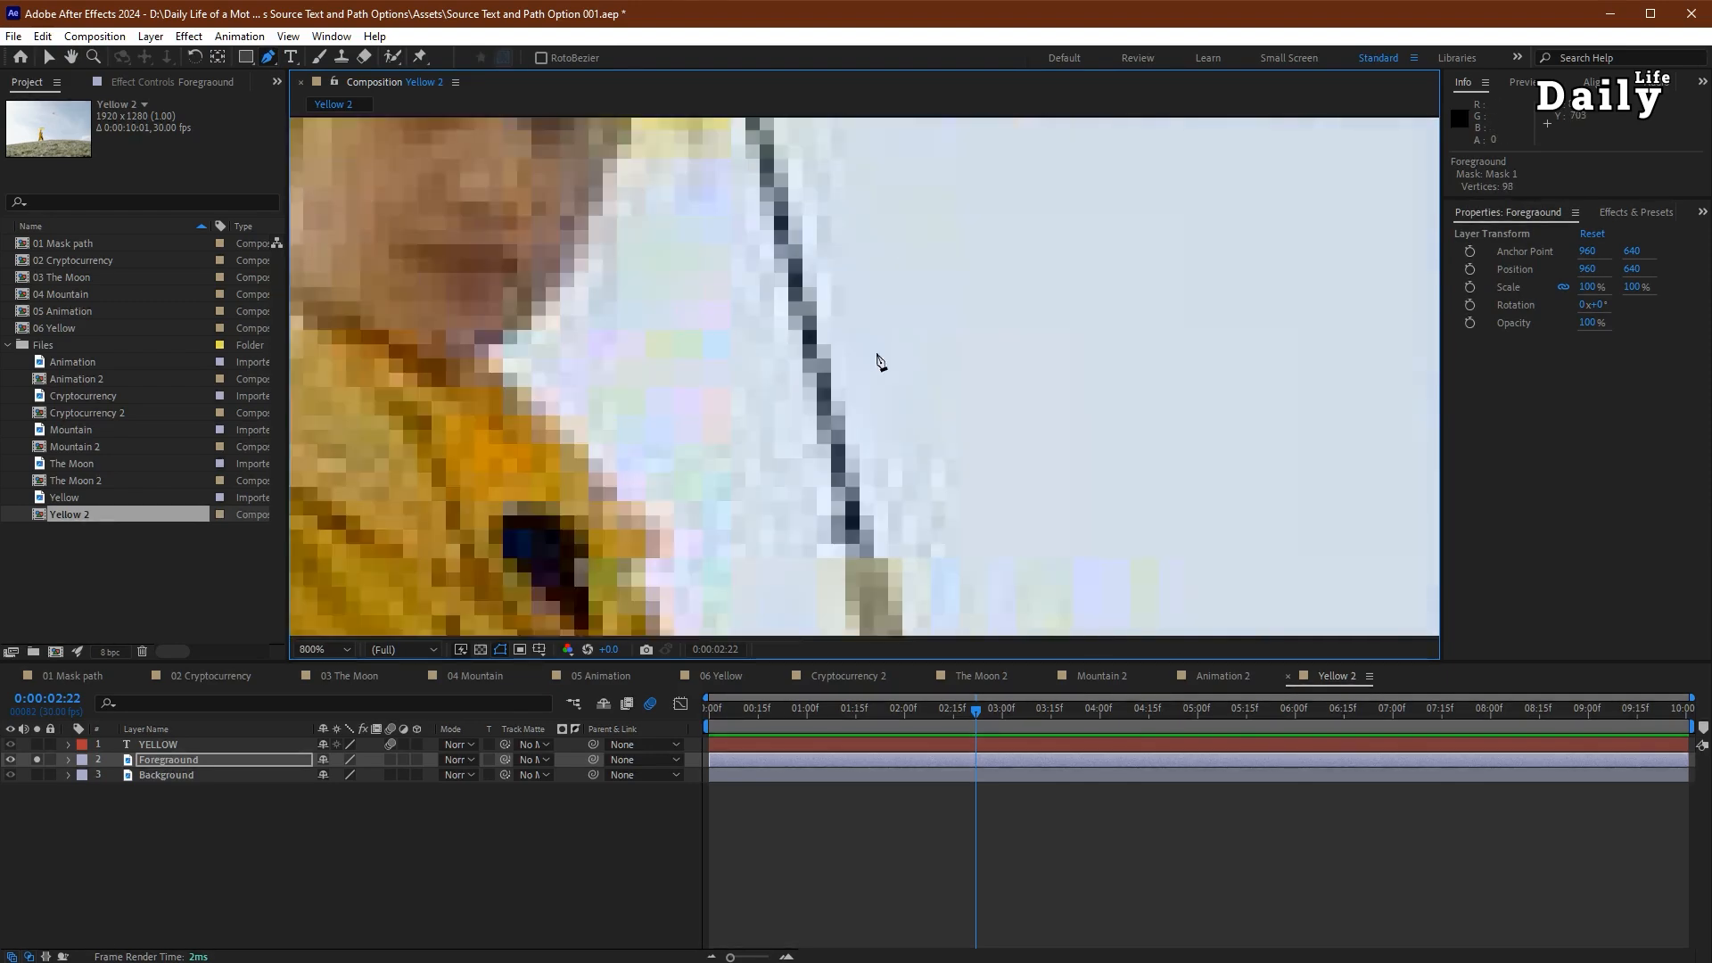
{"action": "left_click", "coordinate": [898, 249]}
{"action": "scroll", "coordinate": [906, 508], "scroll_direction": "up", "scroll_amount": 2}
{"action": "left_click", "coordinate": [906, 508]}
{"action": "left_click", "coordinate": [836, 428]}
{"action": "scroll", "coordinate": [837, 428], "scroll_direction": "down", "scroll_amount": 3}
{"action": "left_click", "coordinate": [791, 363]}
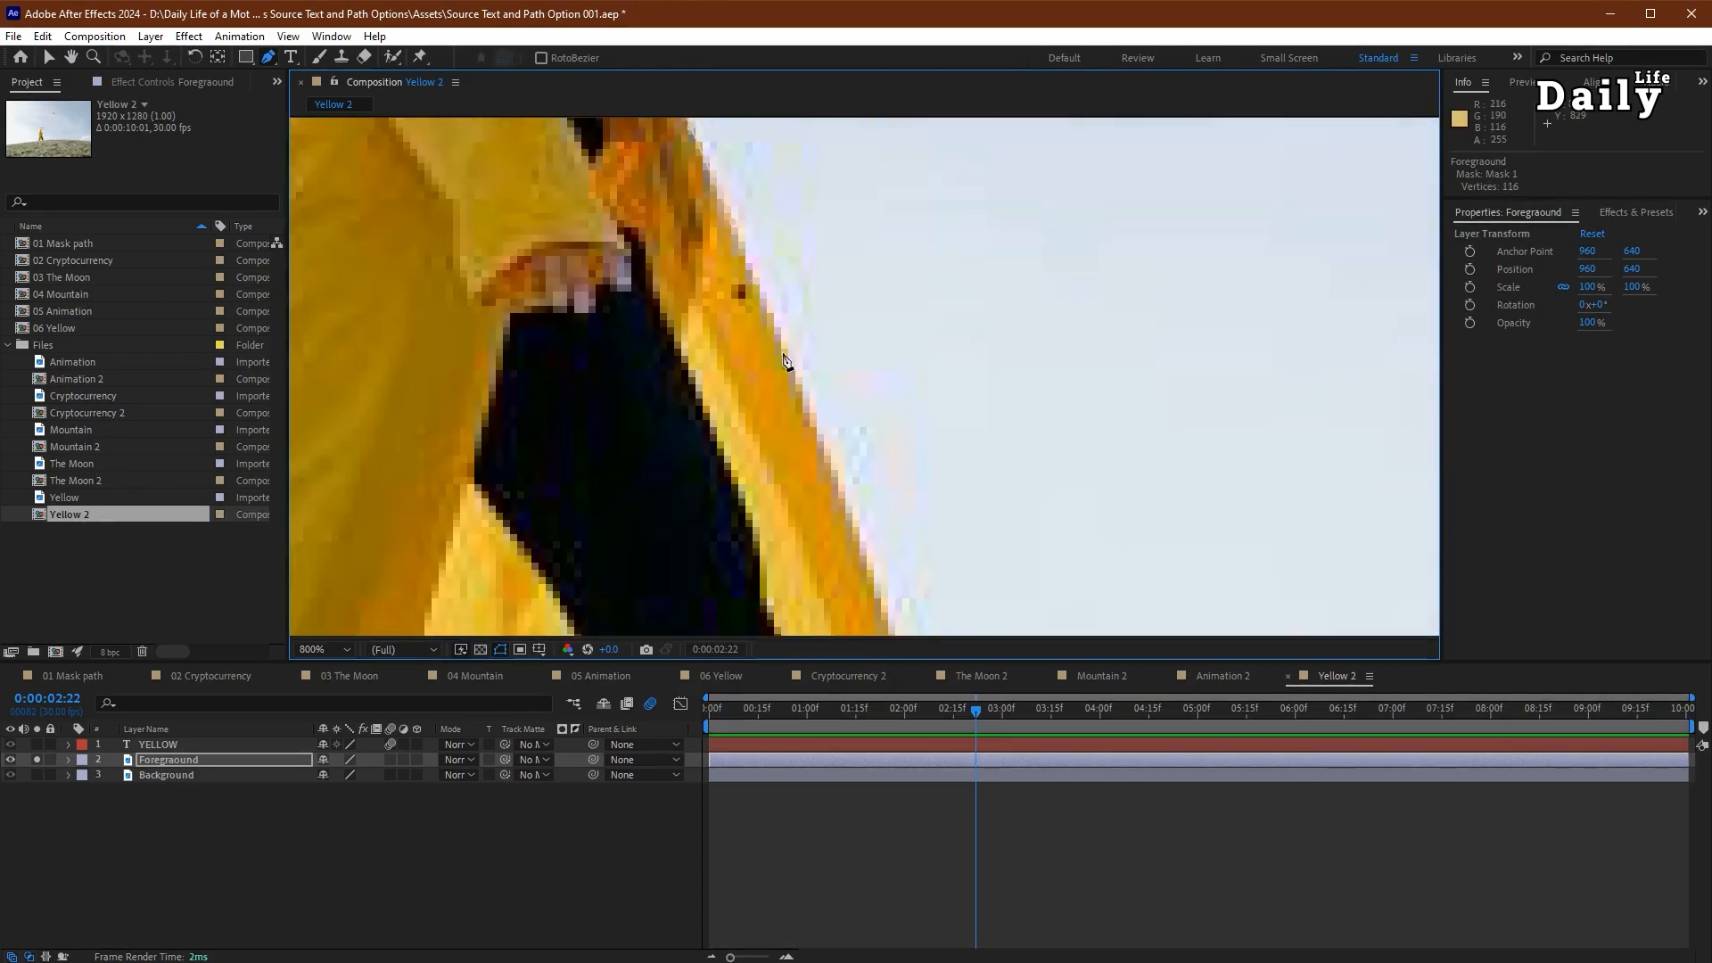
{"action": "scroll", "coordinate": [791, 363], "scroll_direction": "down", "scroll_amount": 3}
{"action": "left_click", "coordinate": [837, 562]}
- Trace the mask from the woman's feet along the grassy ridge to the image's right edge
{"action": "scroll", "coordinate": [838, 562], "scroll_direction": "down", "scroll_amount": 3}
{"action": "left_click", "coordinate": [600, 381]}
{"action": "scroll", "coordinate": [803, 375], "scroll_direction": "right", "scroll_amount": 3}
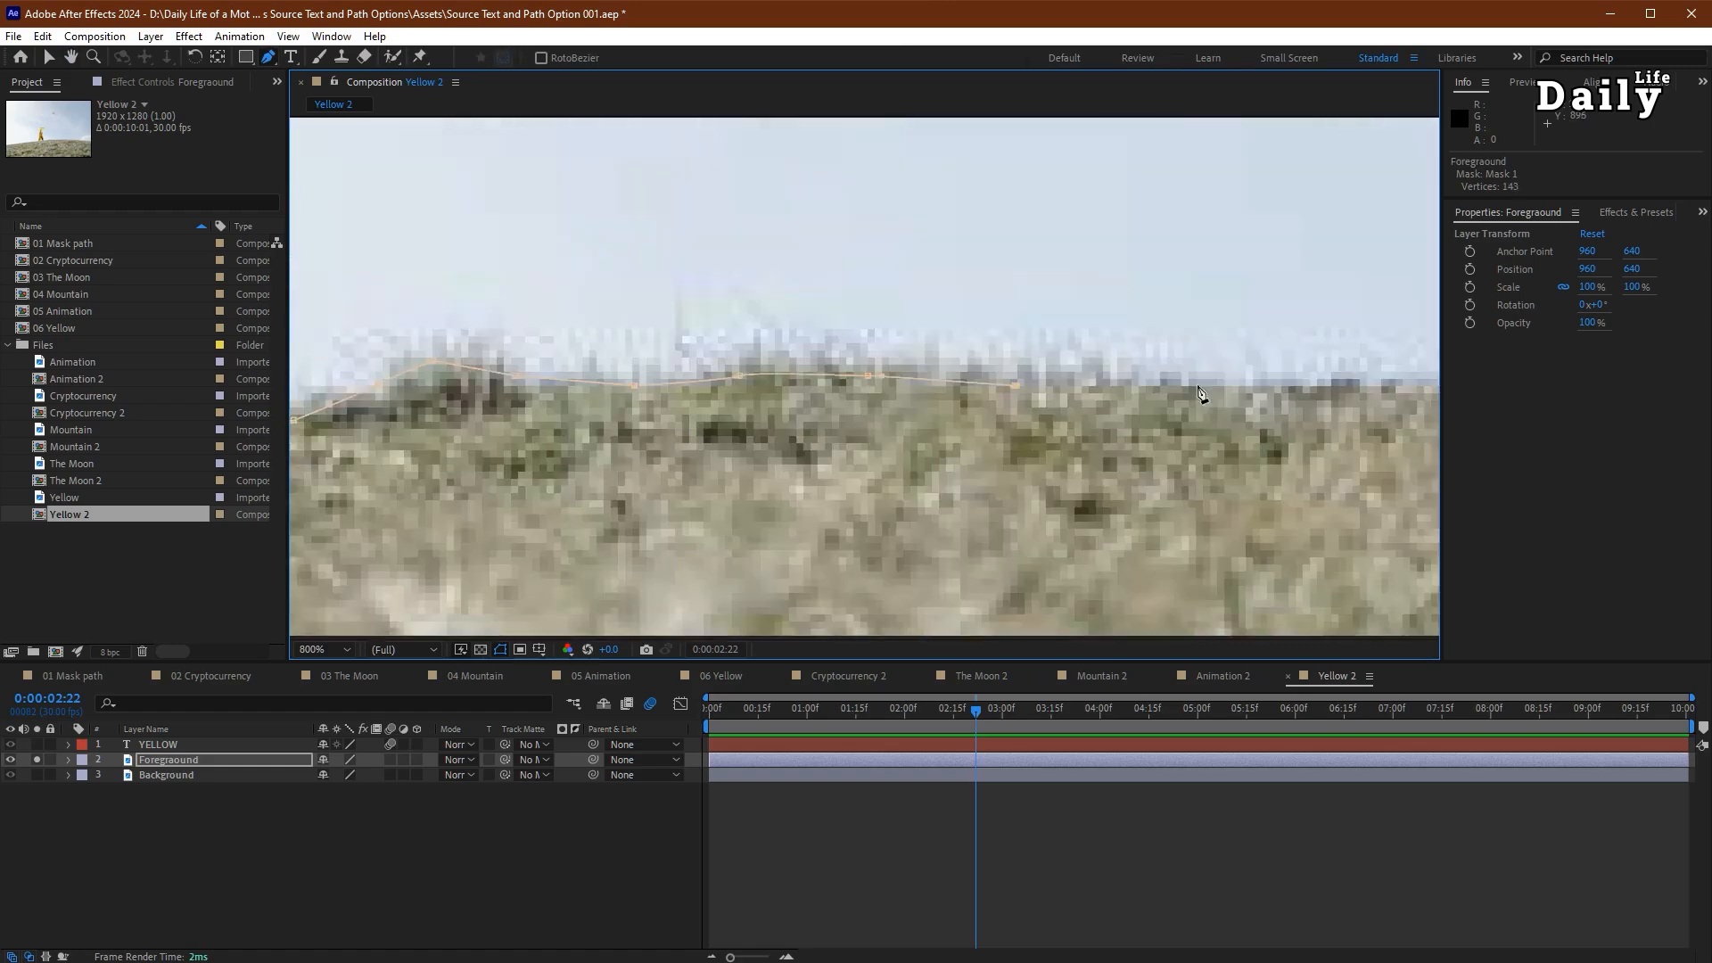
{"action": "left_click", "coordinate": [812, 383]}
{"action": "scroll", "coordinate": [812, 383], "scroll_direction": "right", "scroll_amount": 3}
{"action": "left_click", "coordinate": [816, 446]}
{"action": "scroll", "coordinate": [820, 442], "scroll_direction": "right", "scroll_amount": 3}
{"action": "scroll", "coordinate": [821, 442], "scroll_direction": "down", "scroll_amount": 3}
{"action": "left_click", "coordinate": [1334, 535]}
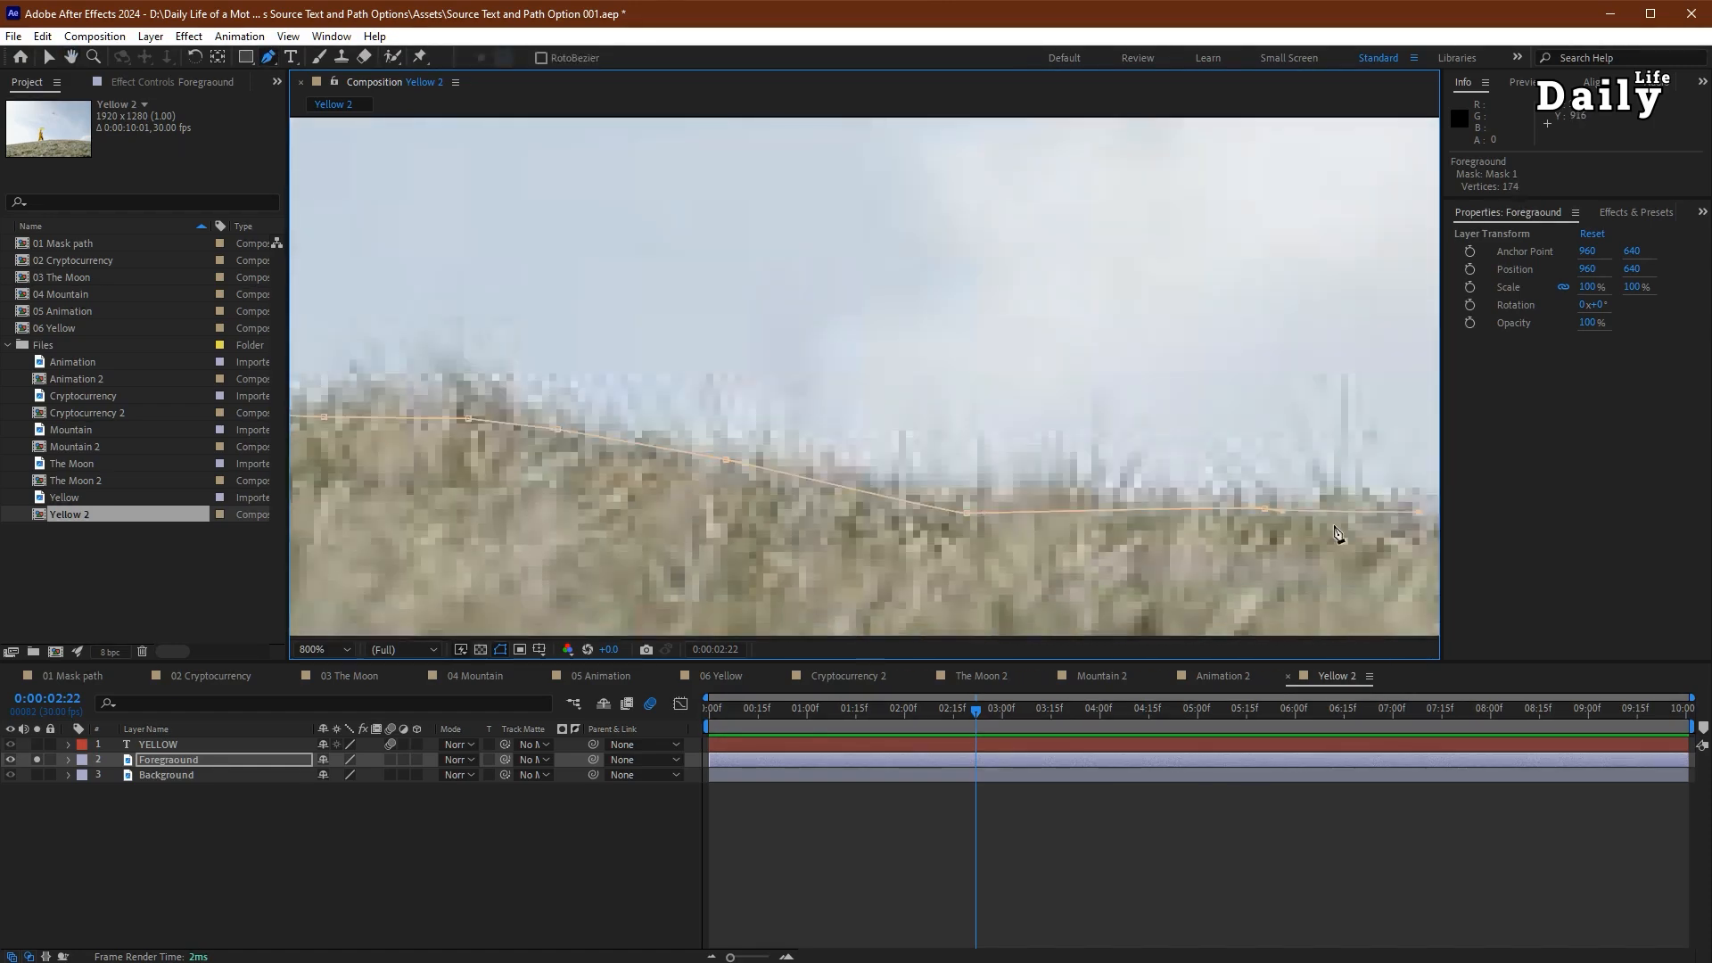
{"action": "scroll", "coordinate": [1166, 470], "scroll_direction": "down", "scroll_amount": 2}
{"action": "left_click", "coordinate": [1166, 470]}
- Close the Foreground mask by carrying it below the image's lower edge and back outside its left edge
{"action": "scroll", "coordinate": [1208, 455], "scroll_direction": "down", "scroll_amount": 3}
{"action": "left_click_drag", "start_coordinate": [765, 472], "coordinate": [1135, 471]}
{"action": "key", "text": "g"}
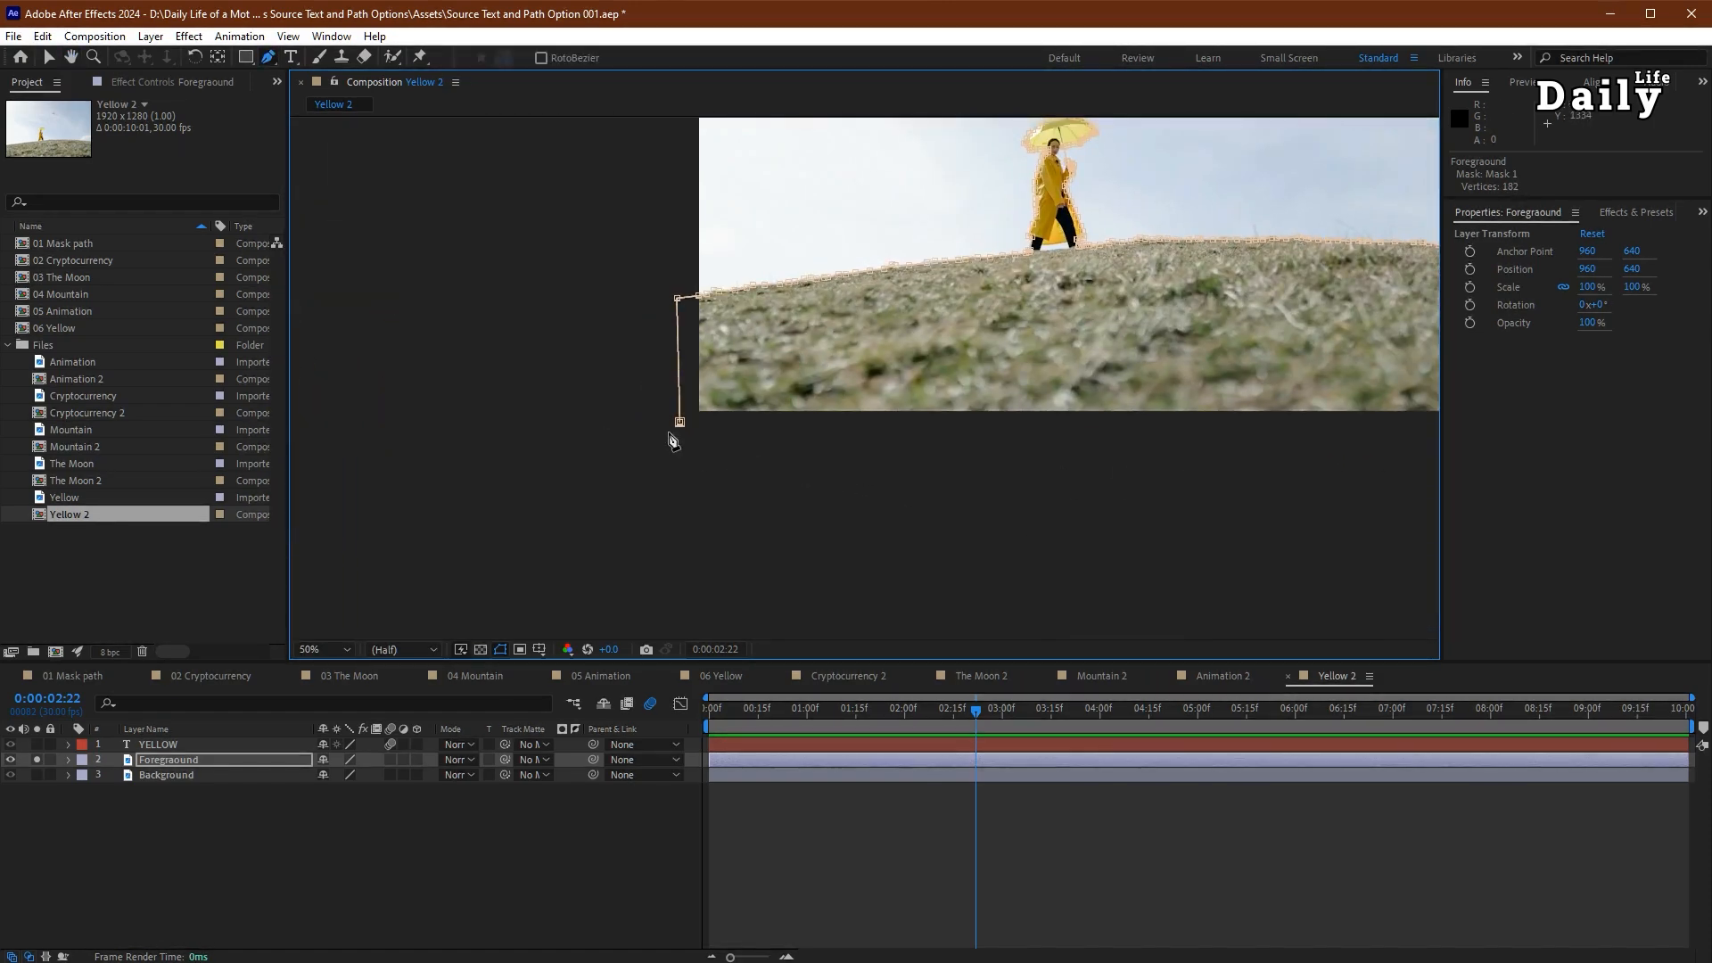
{"action": "double_click", "coordinate": [675, 433]}
- Draw a second Foreground mask around the sky gap between the woman's legs and set its mode to Subtract
{"action": "scroll", "coordinate": [791, 569], "scroll_direction": "up", "scroll_amount": 4}
{"action": "scroll", "coordinate": [811, 435], "scroll_direction": "up", "scroll_amount": 4}
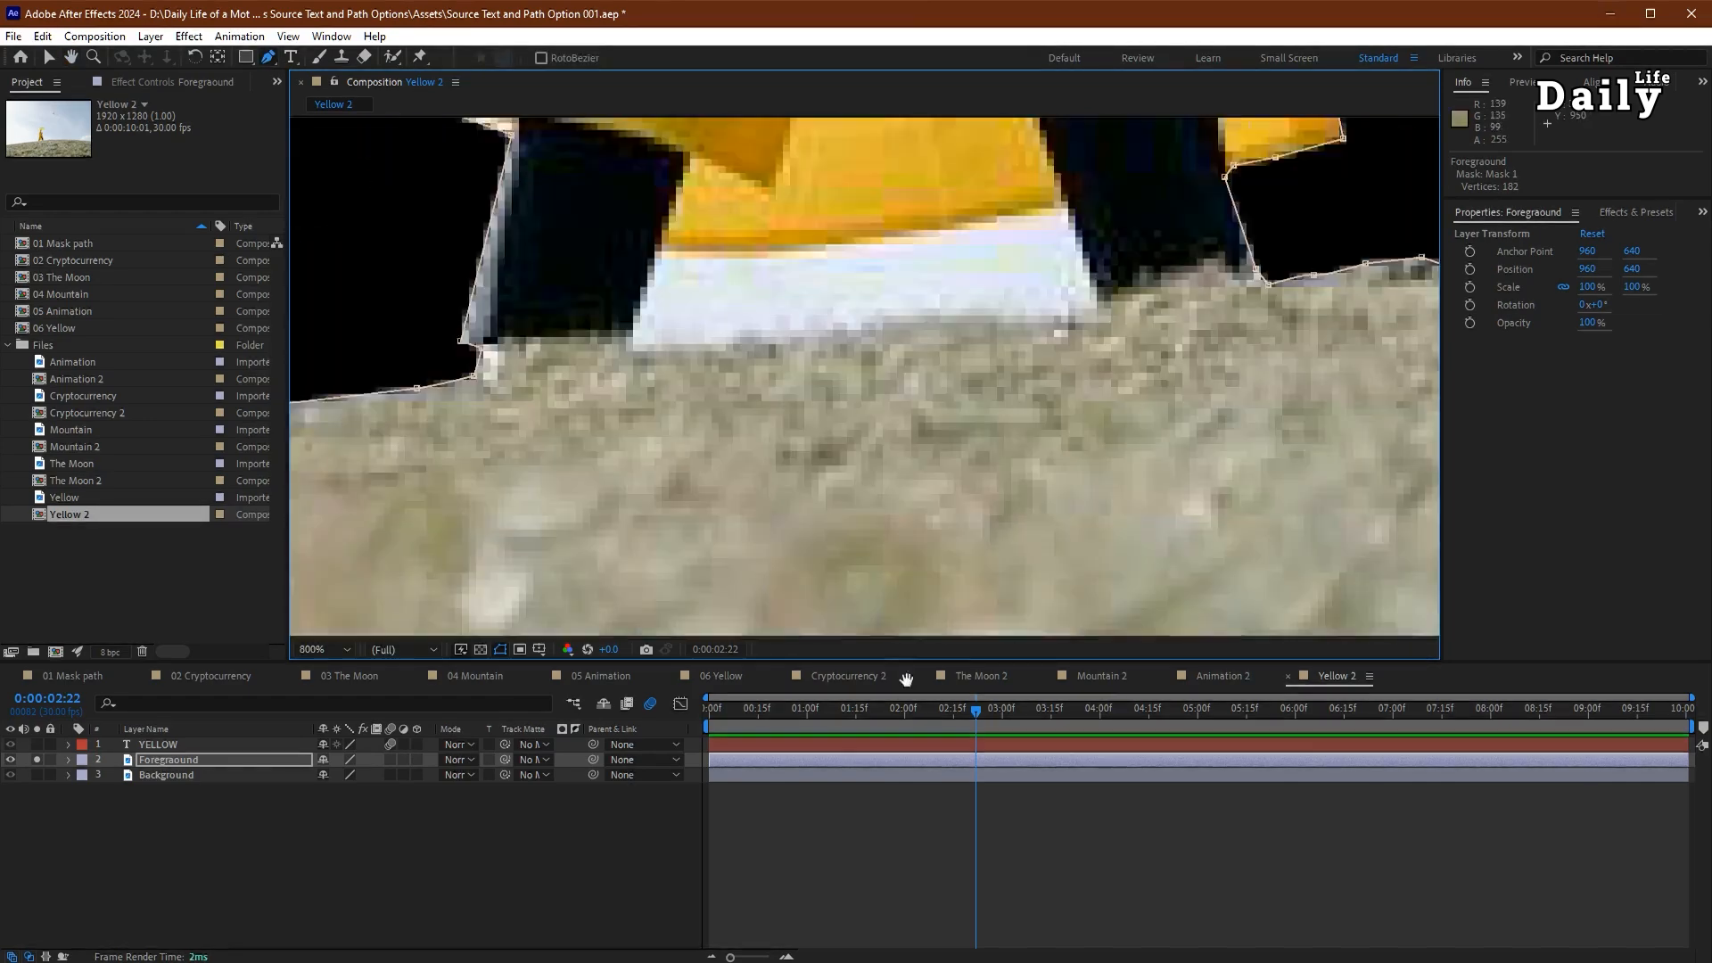
{"action": "left_click", "coordinate": [651, 562]}
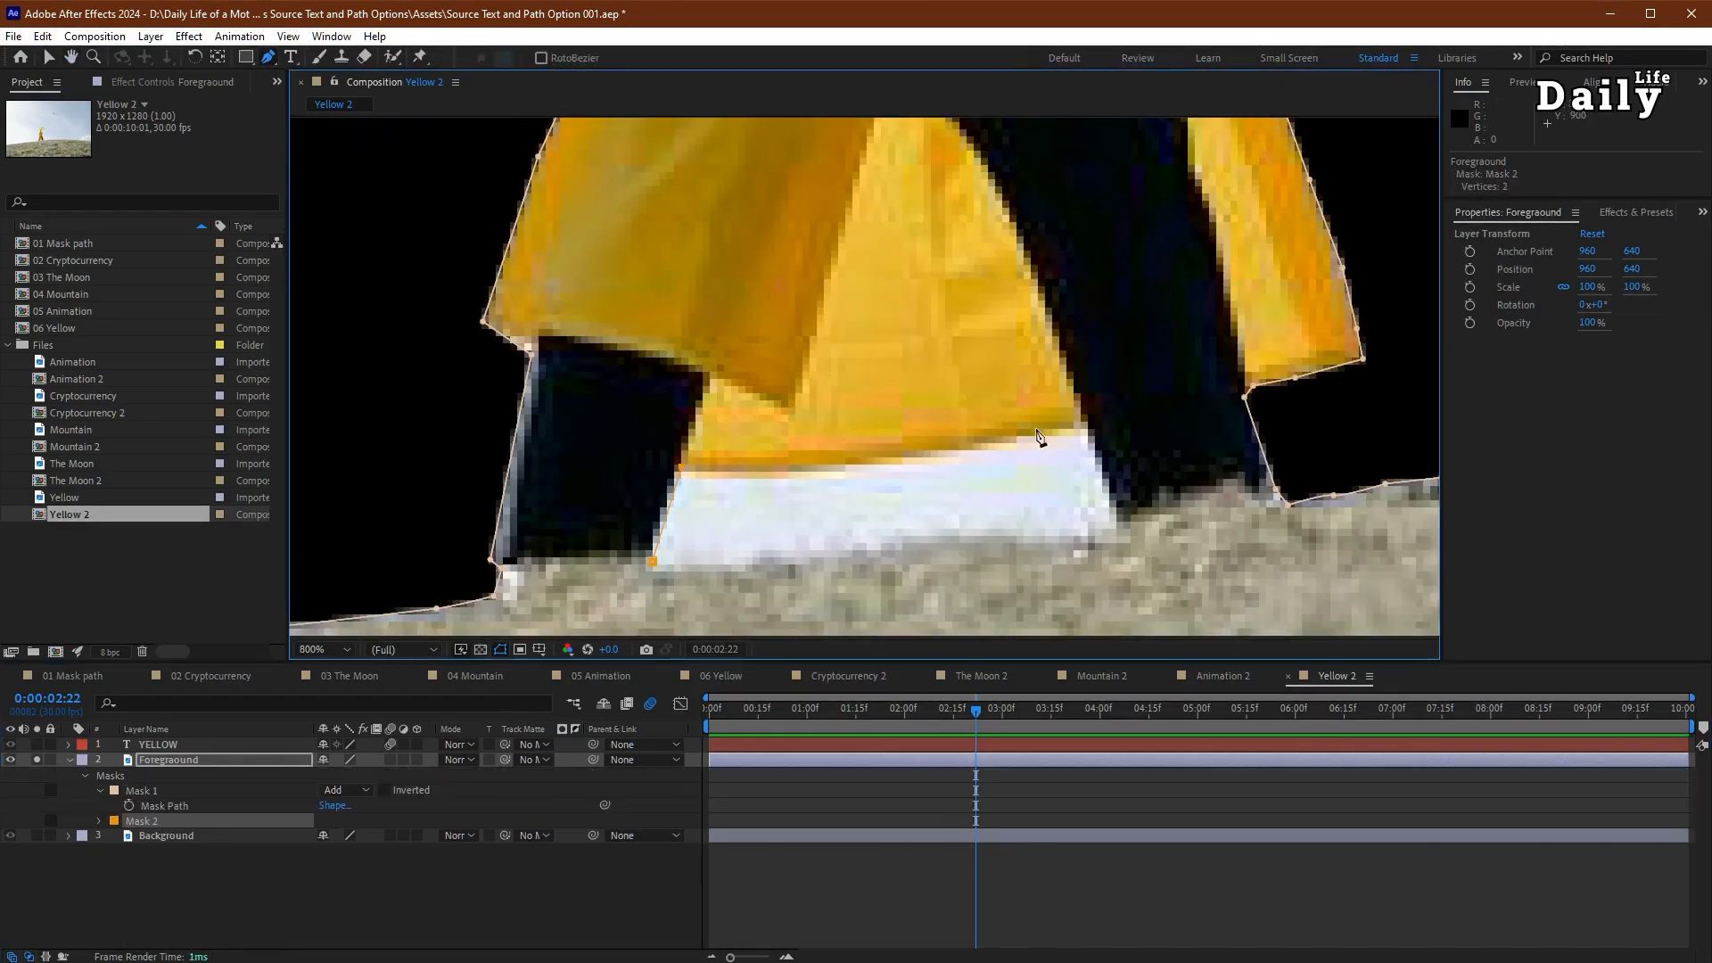
{"action": "left_click", "coordinate": [1023, 541]}
{"action": "left_click", "coordinate": [881, 544]}
{"action": "left_click", "coordinate": [361, 818]}
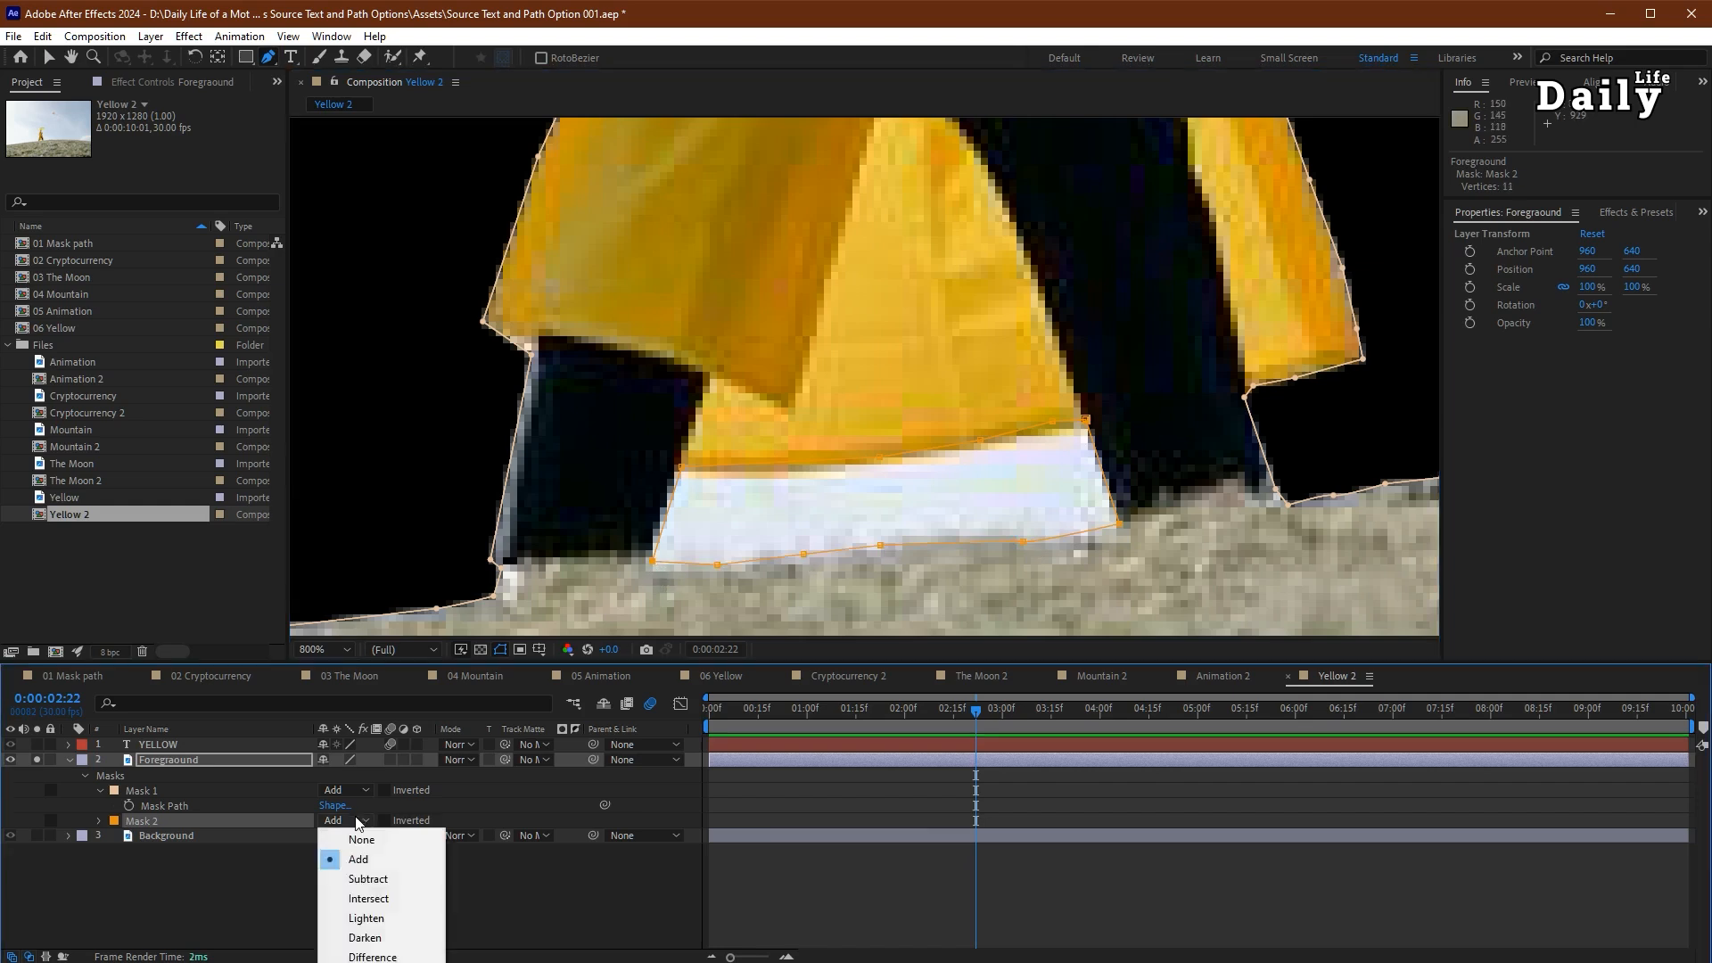
{"action": "left_click", "coordinate": [364, 878]}
- Draw a third mask around the sky gap between the woman's face, coat and umbrella handle, and set its mode to Subtract
{"action": "scroll", "coordinate": [885, 514], "scroll_direction": "down", "scroll_amount": 2}
{"action": "scroll", "coordinate": [885, 515], "scroll_direction": "down", "scroll_amount": 3}
{"action": "scroll", "coordinate": [891, 375], "scroll_direction": "up", "scroll_amount": 4}
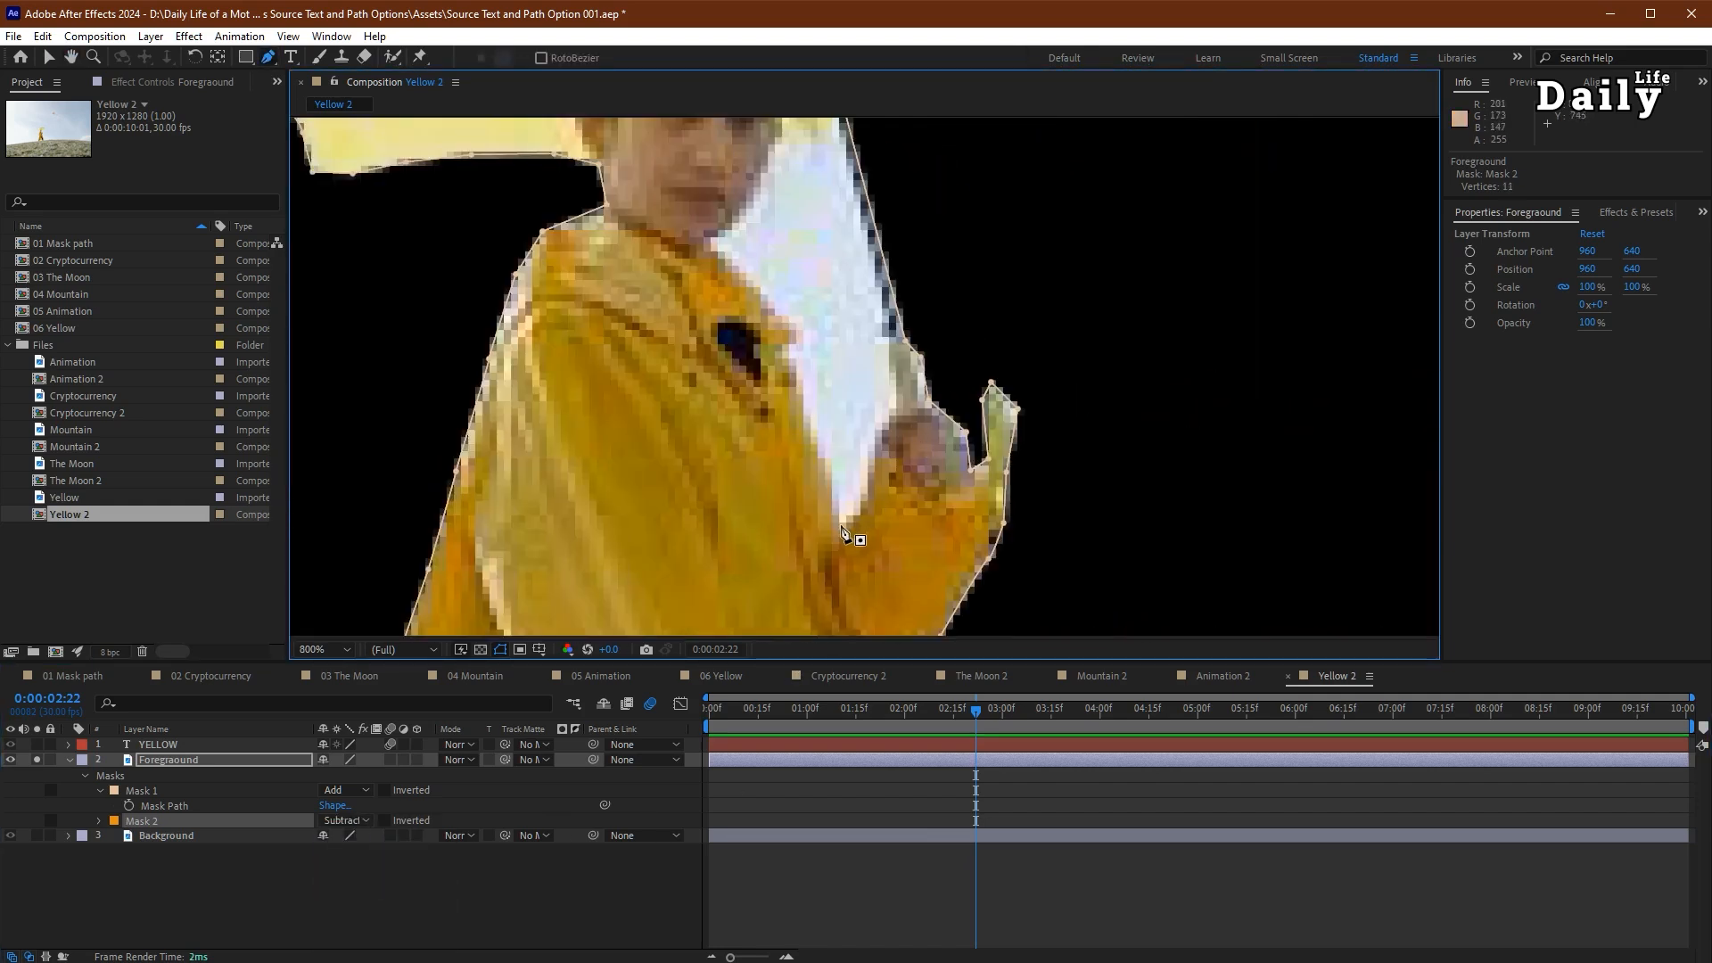
{"action": "left_click", "coordinate": [840, 524]}
{"action": "left_click", "coordinate": [867, 500]}
{"action": "left_click", "coordinate": [872, 467]}
{"action": "left_click", "coordinate": [887, 427]}
{"action": "left_click", "coordinate": [893, 406]}
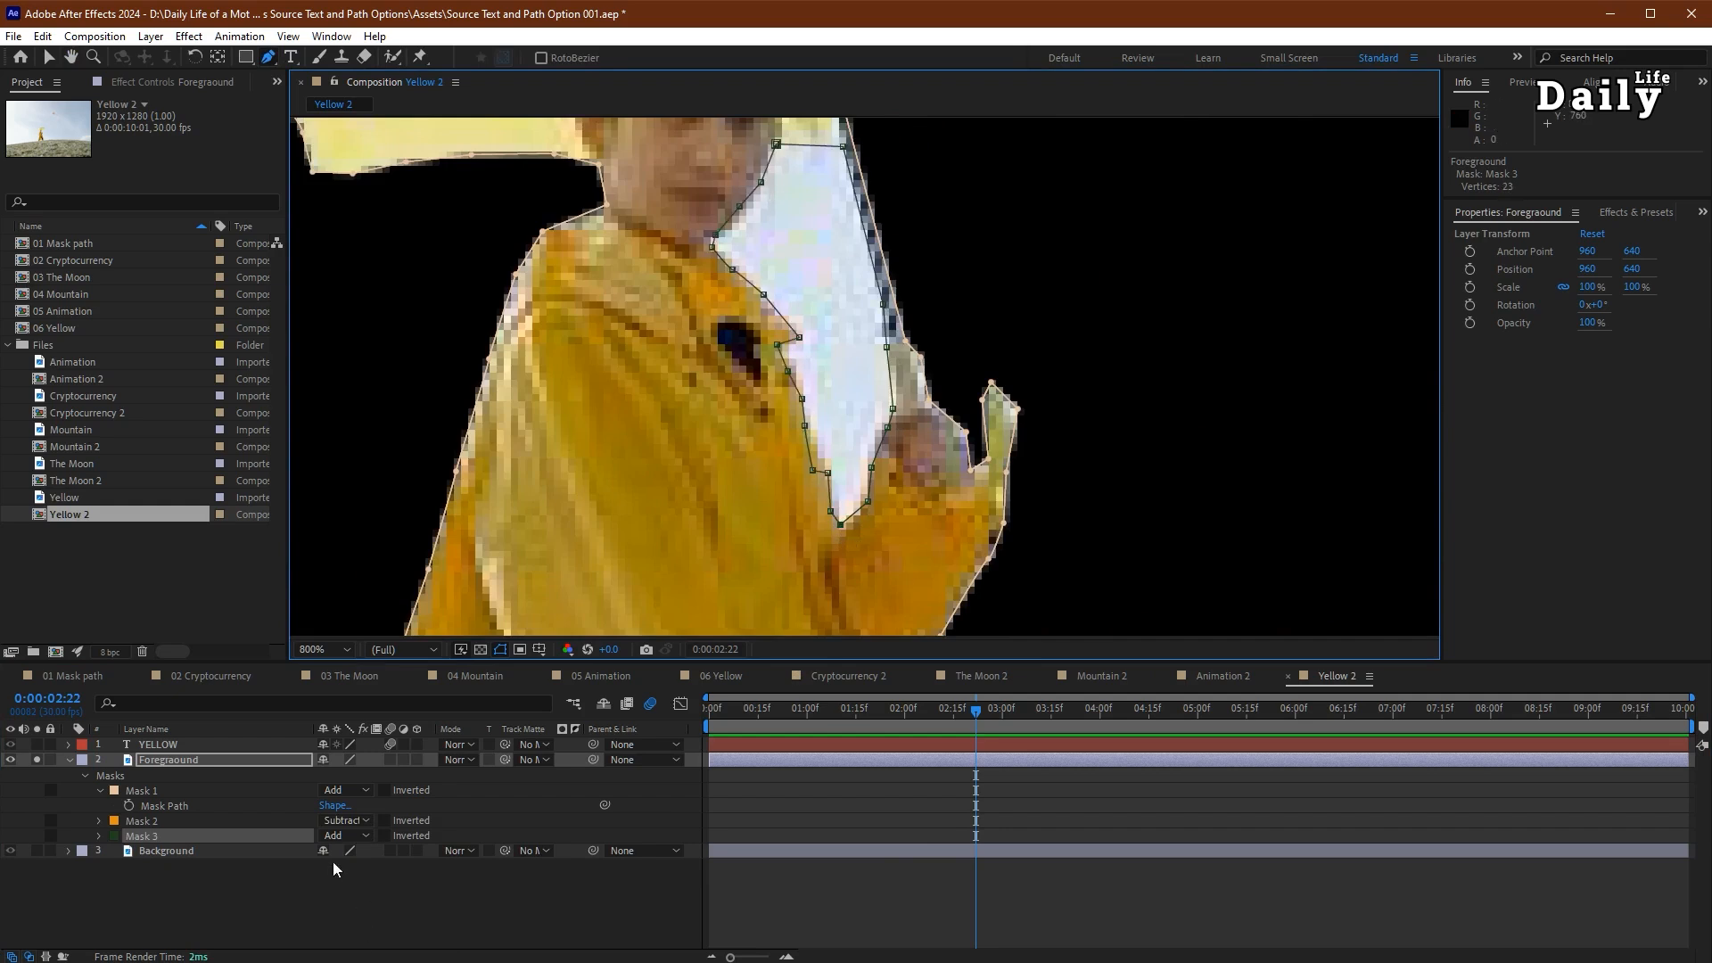
{"action": "left_click", "coordinate": [346, 835]}
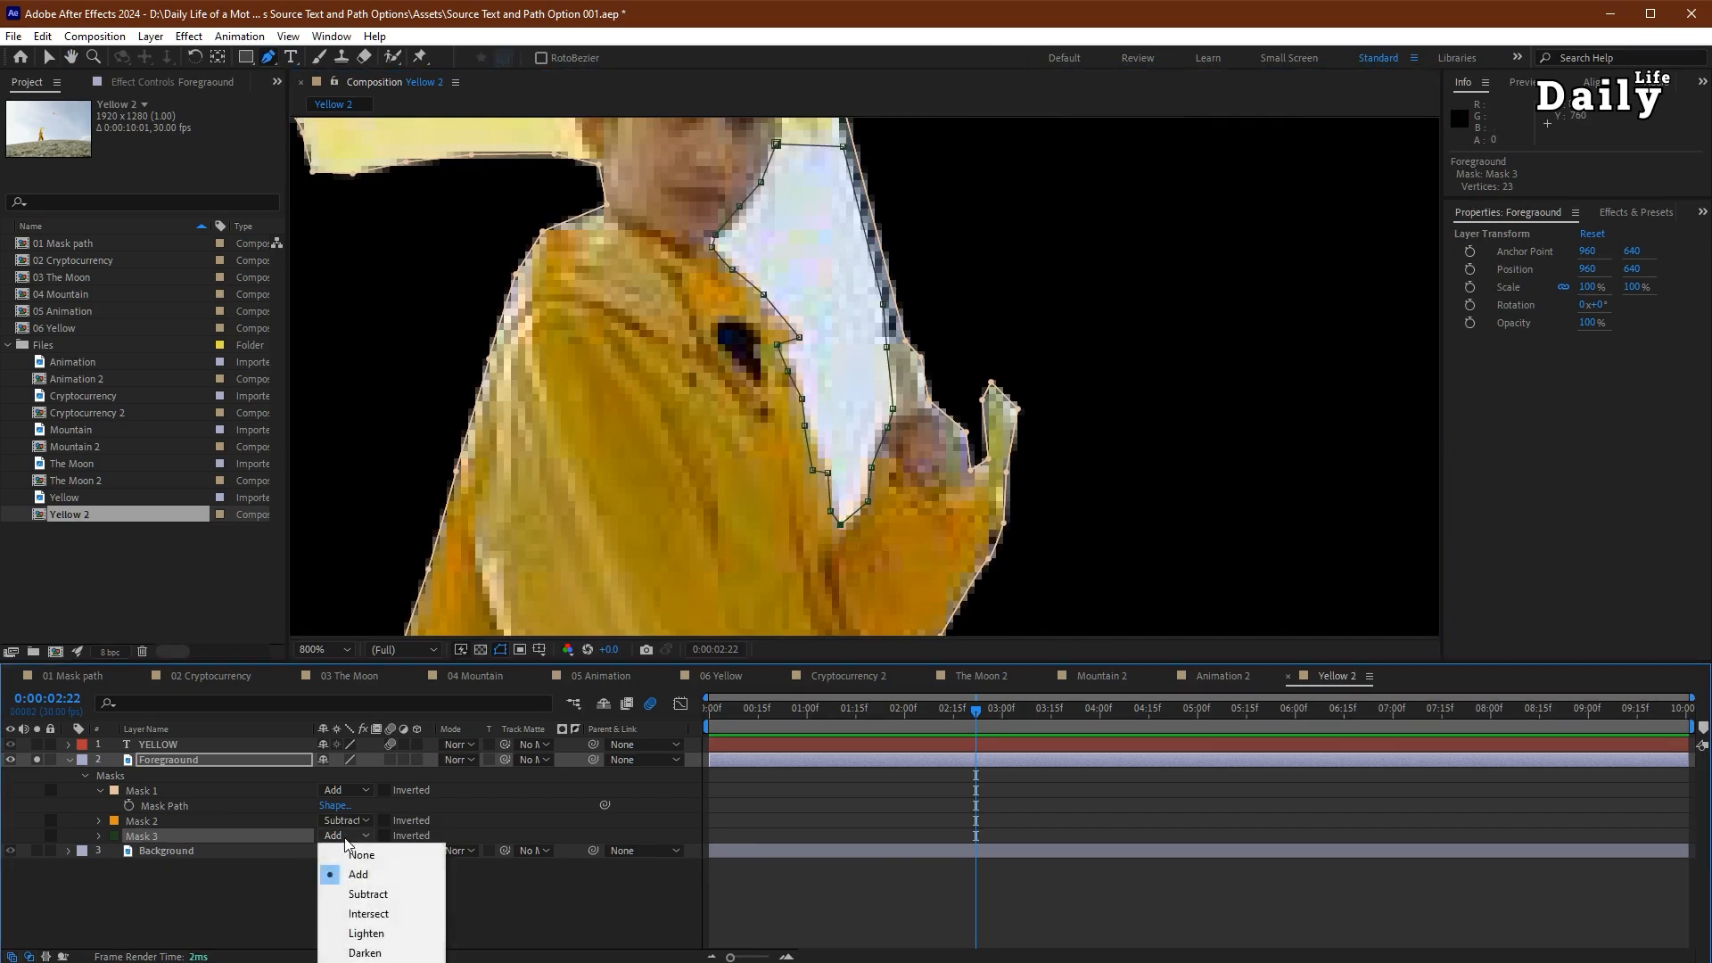
{"action": "left_click", "coordinate": [376, 895]}
- Turn off solo for the Foreground layer and place the YELLOW text layer directly beneath it
{"action": "key", "text": "comma"}
{"action": "key", "text": "comma"}
{"action": "key", "text": "comma"}
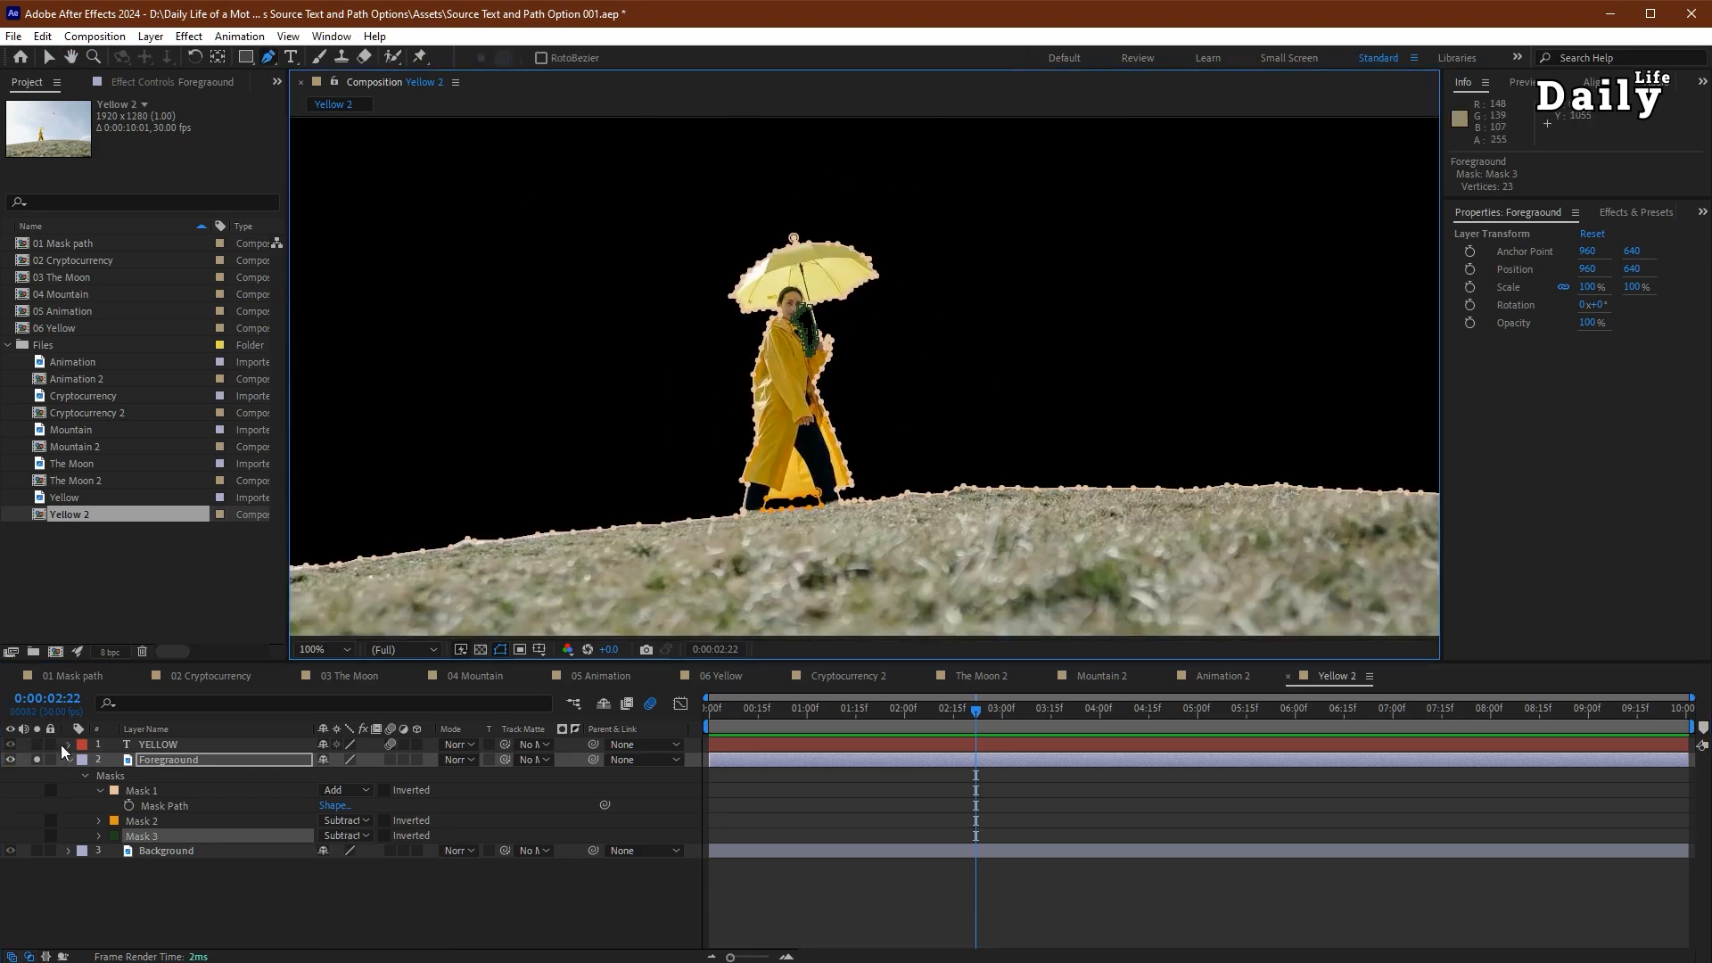
{"action": "left_click", "coordinate": [70, 761]}
{"action": "left_click", "coordinate": [37, 760]}
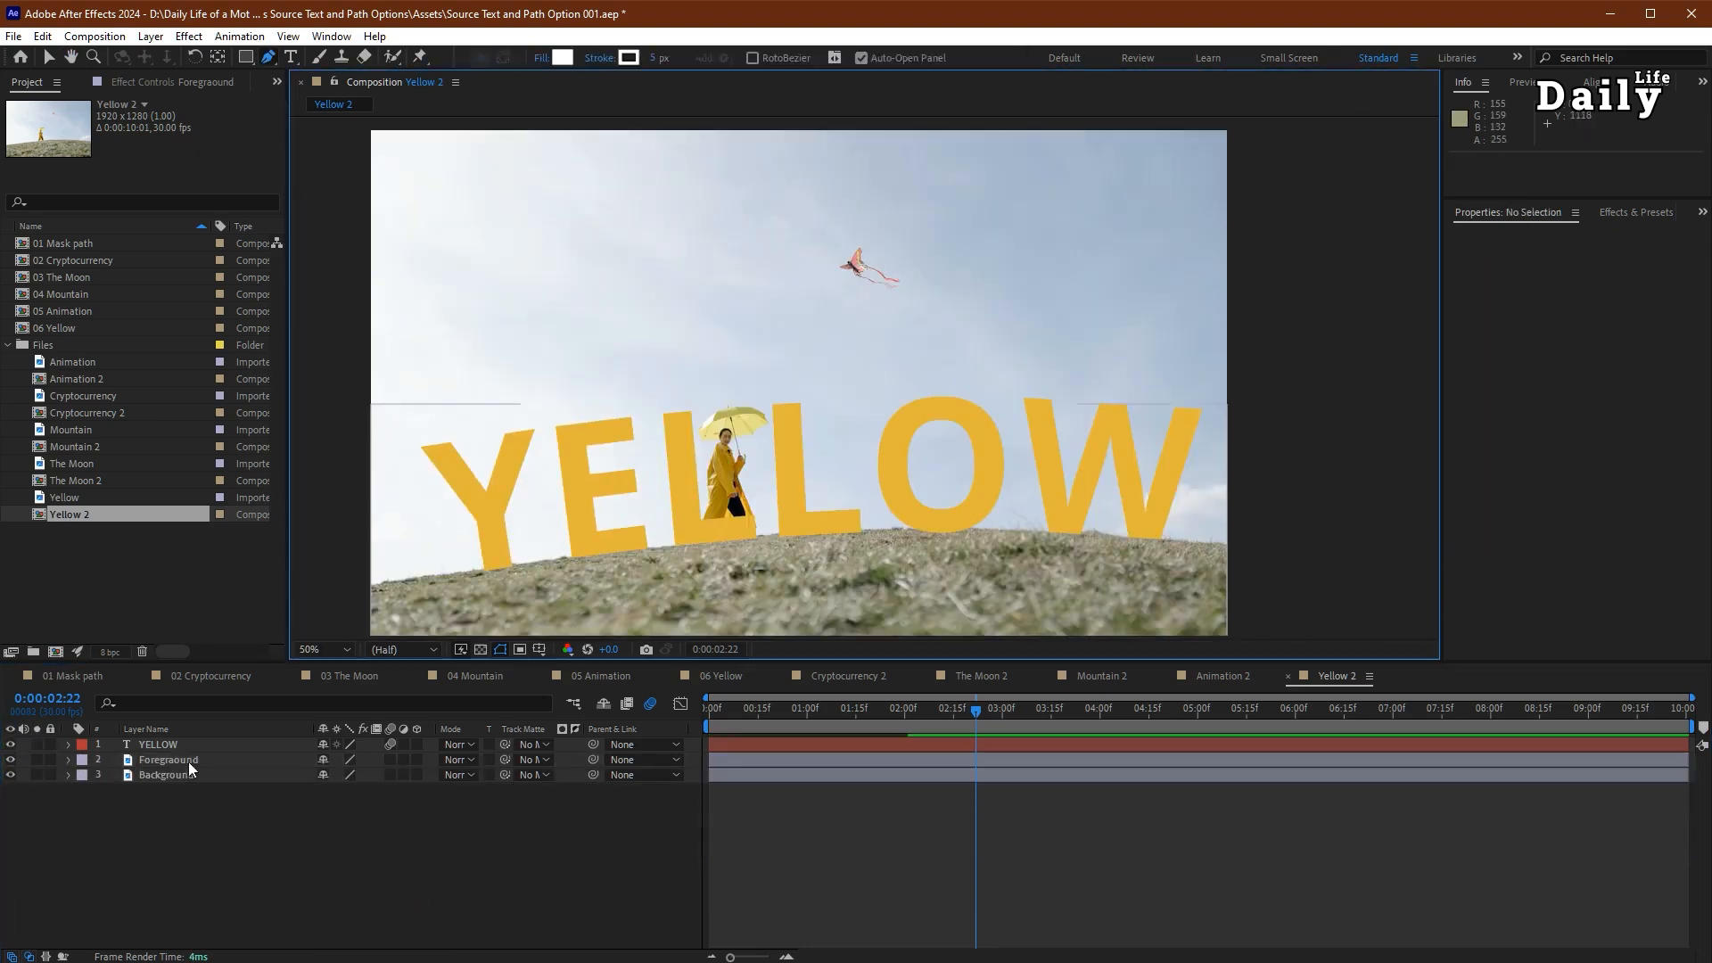
{"action": "left_click", "coordinate": [171, 745]}
{"action": "left_click_drag", "start_coordinate": [169, 747], "coordinate": [172, 768]}
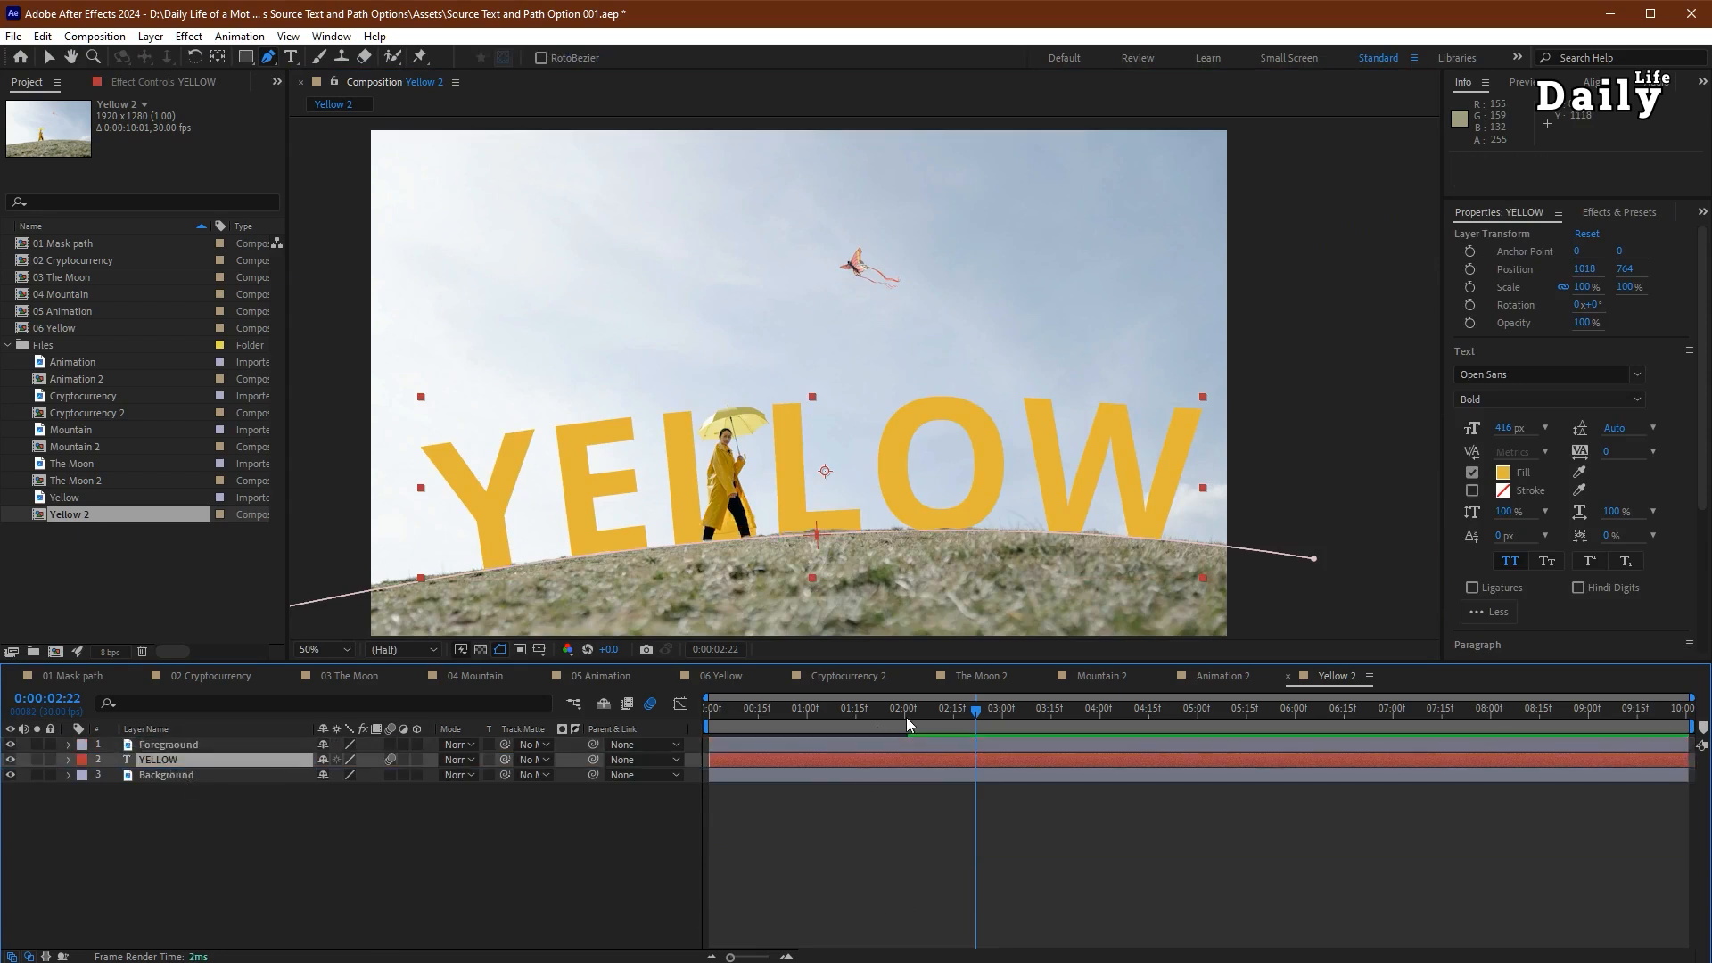
- Reveal YELLOW's First Margin keyframes, lengthen the ease into the last one in the speed graph, and preview the slide
{"action": "key", "text": "Home"}
{"action": "key", "text": "u"}
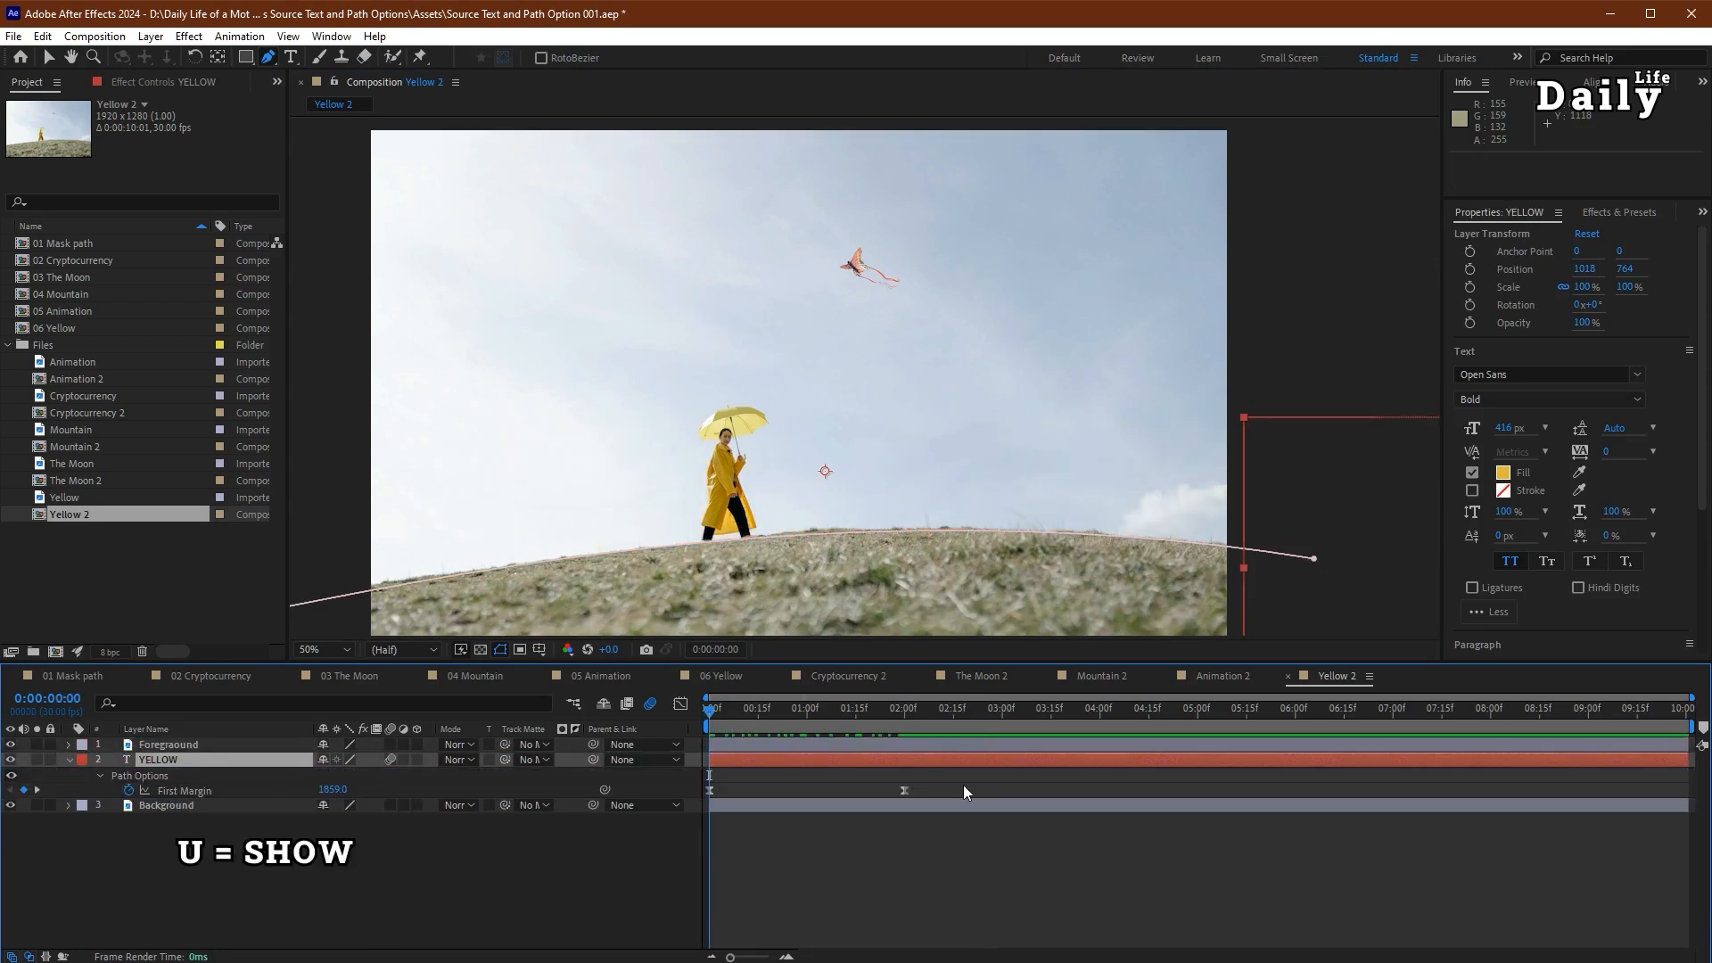
{"action": "left_click_drag", "start_coordinate": [963, 785], "coordinate": [688, 825]}
{"action": "left_click", "coordinate": [681, 704]}
{"action": "left_click", "coordinate": [892, 757]}
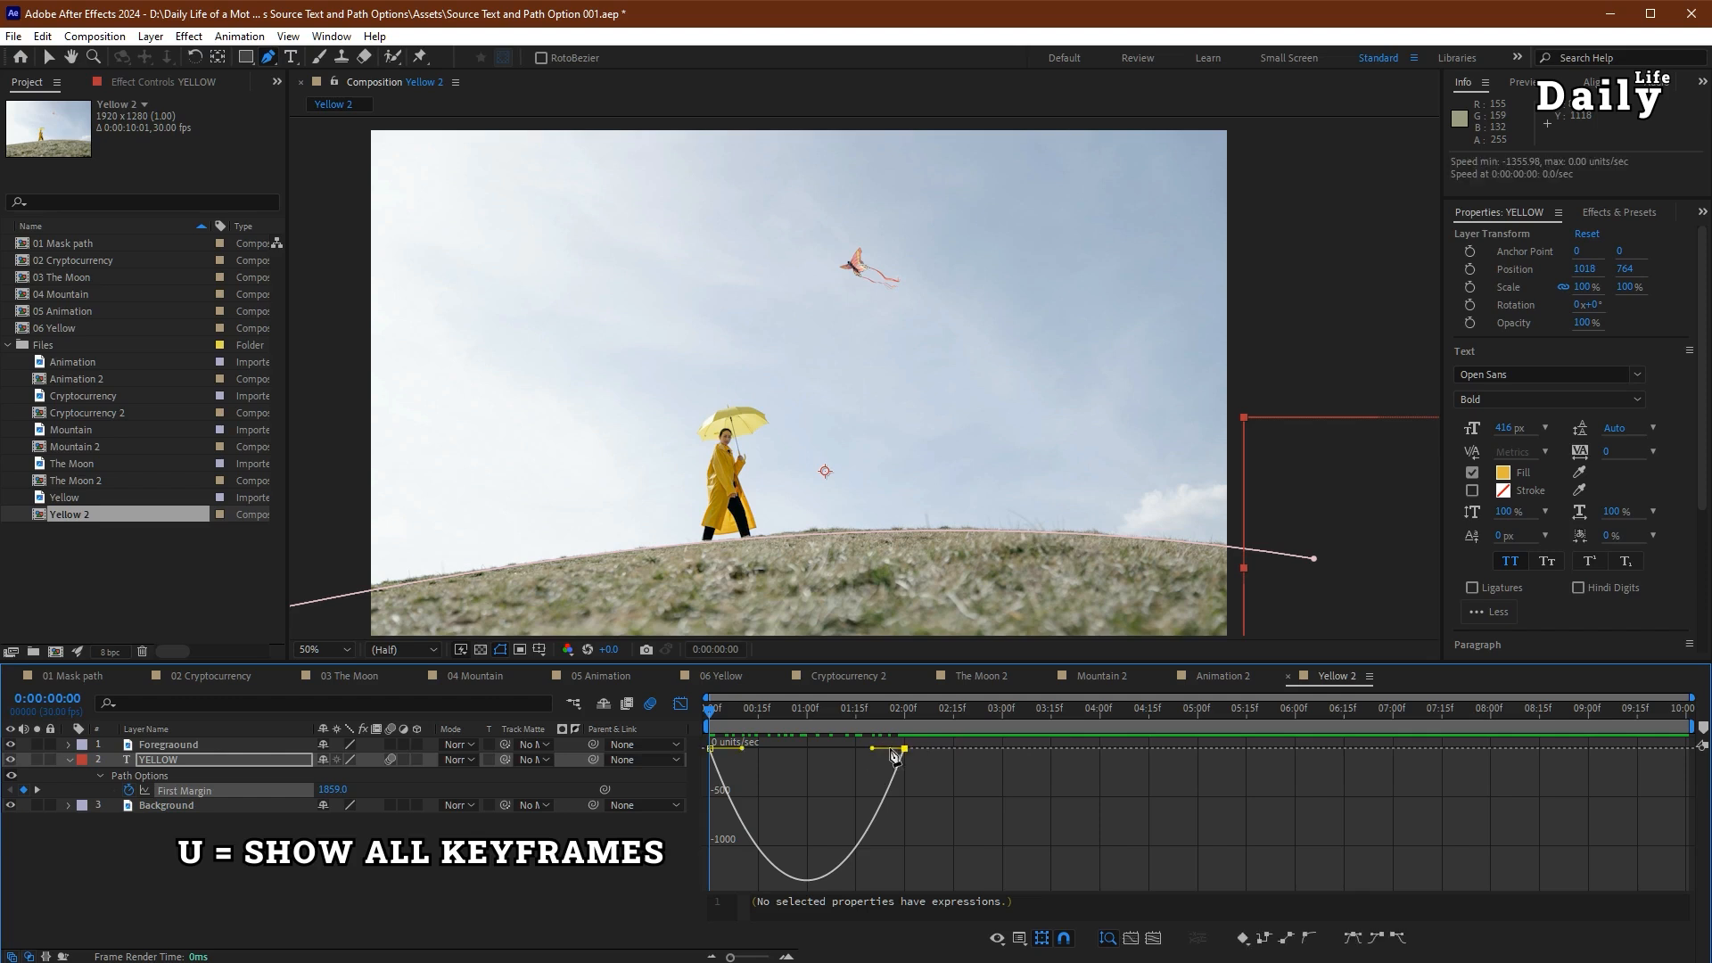
{"action": "left_click_drag", "start_coordinate": [883, 756], "coordinate": [807, 749]}
{"action": "left_click", "coordinate": [680, 704]}
{"action": "key", "text": "space"}
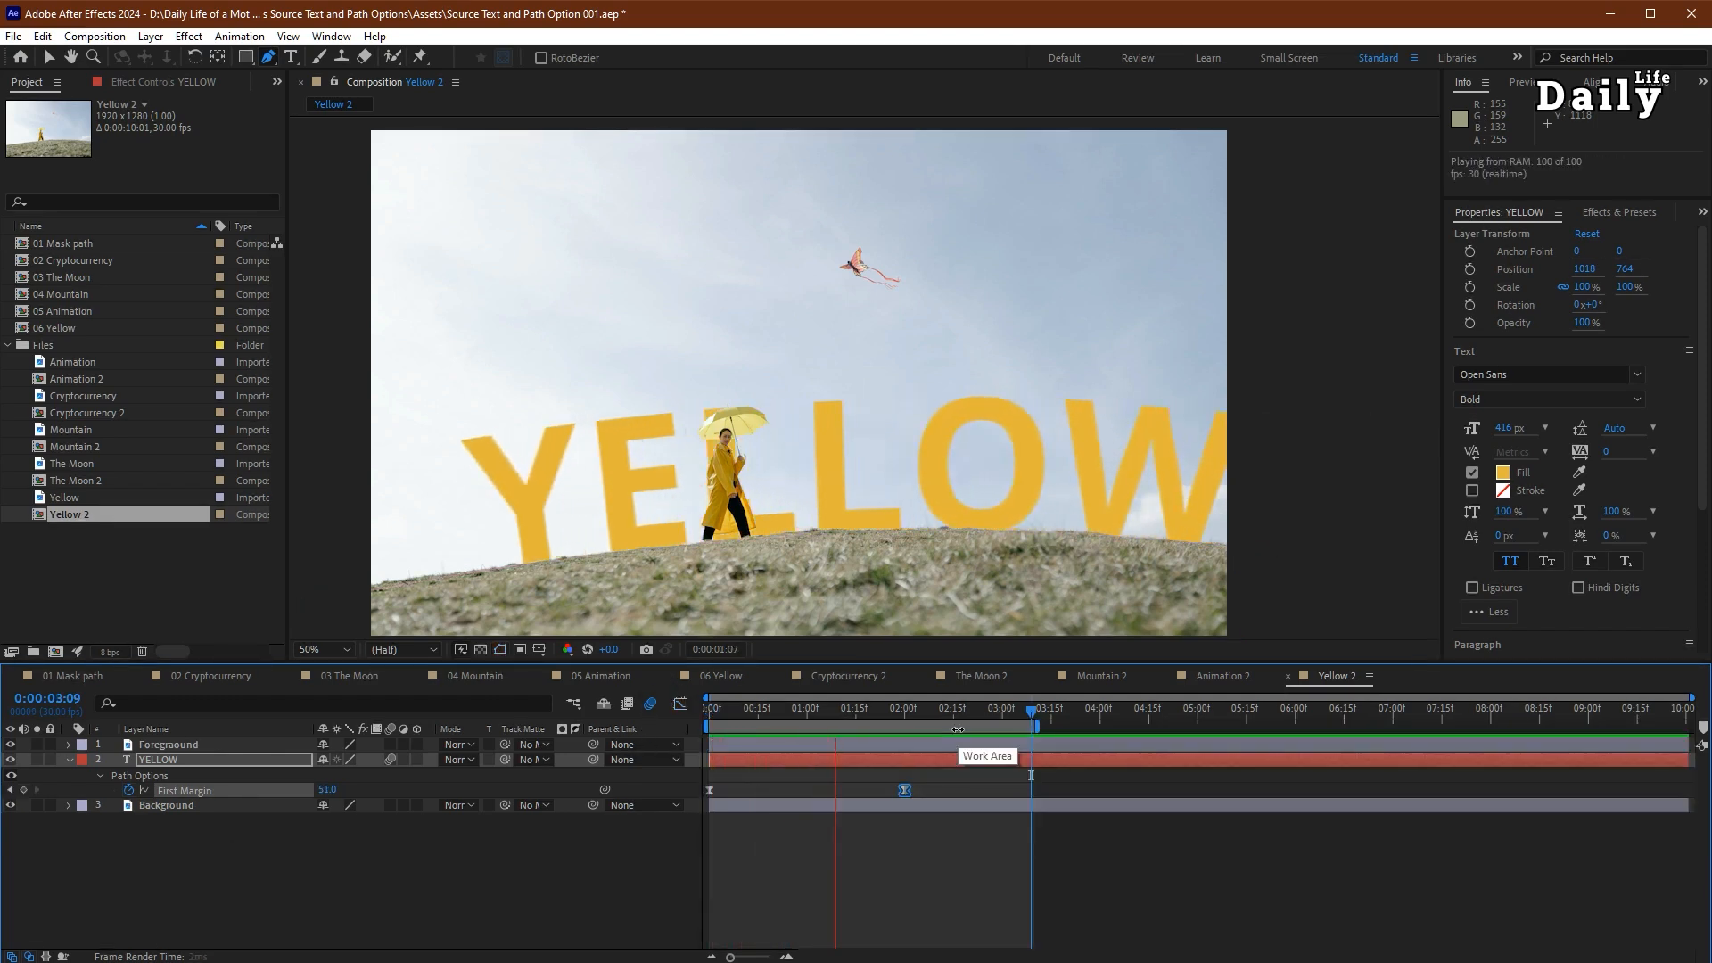
- Show the mask feather properties of the Foreground layer and set Mask 1's feather to 10 pixels
{"action": "scroll", "coordinate": [768, 381], "scroll_direction": "up", "scroll_amount": 1}
{"action": "left_click_drag", "start_coordinate": [768, 380], "coordinate": [871, 472]}
{"action": "left_click", "coordinate": [70, 759]}
{"action": "left_click", "coordinate": [70, 744]}
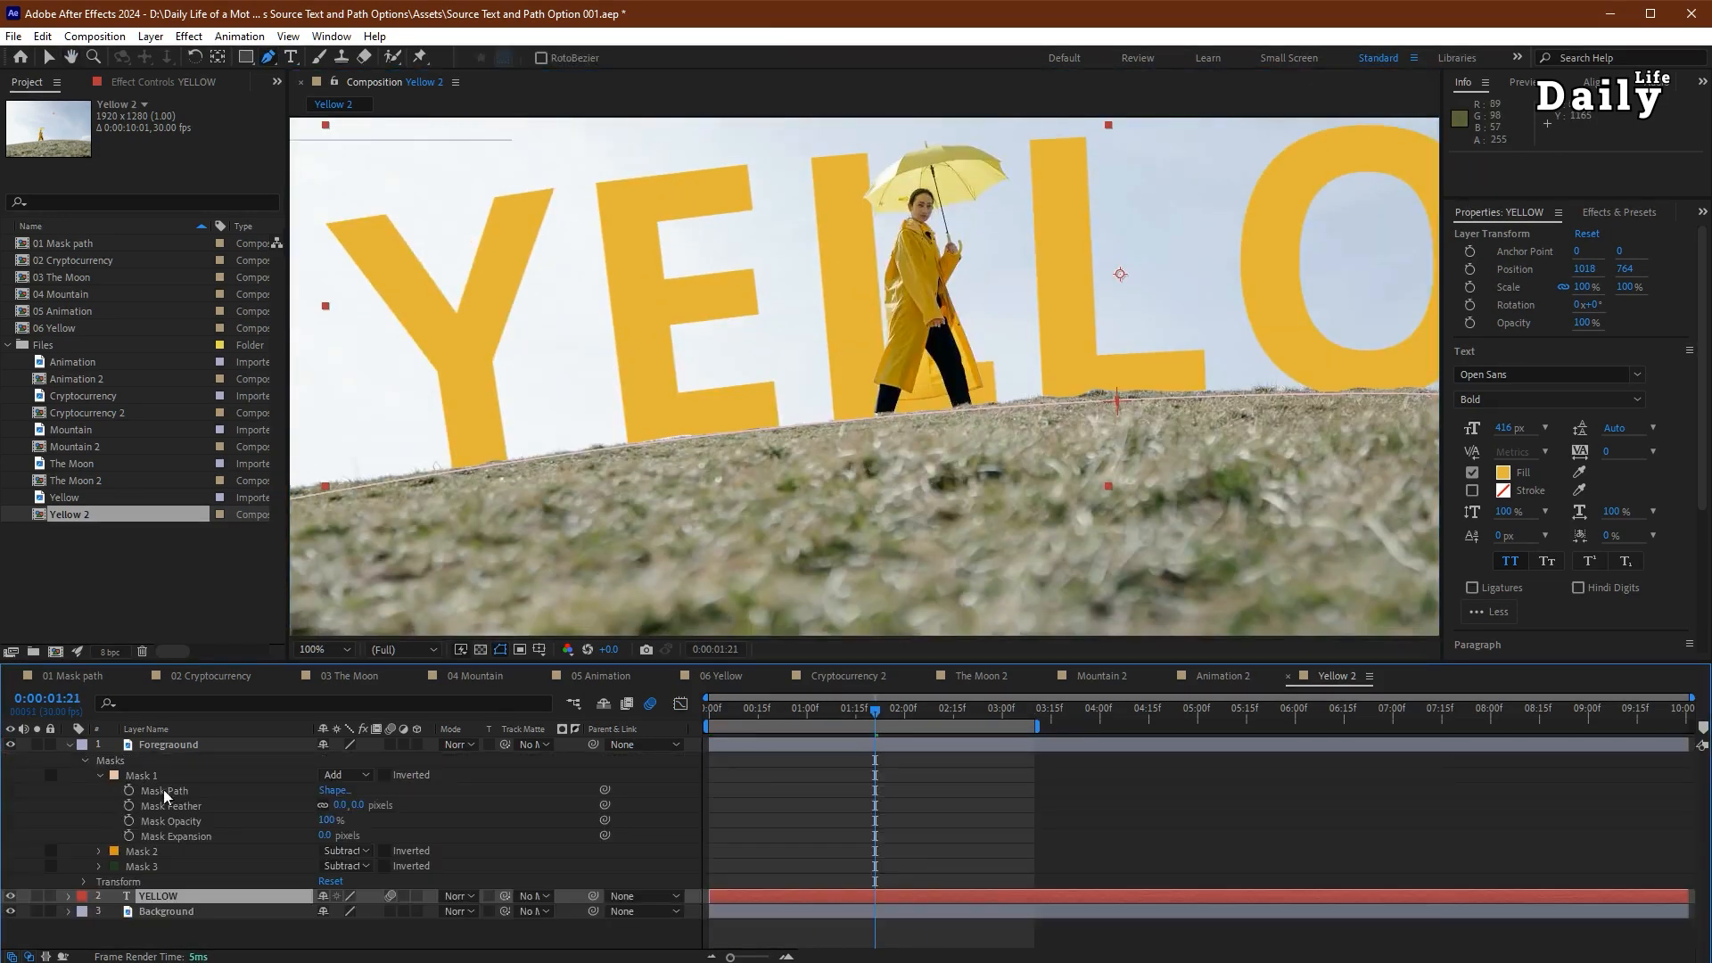
{"action": "left_click", "coordinate": [173, 744]}
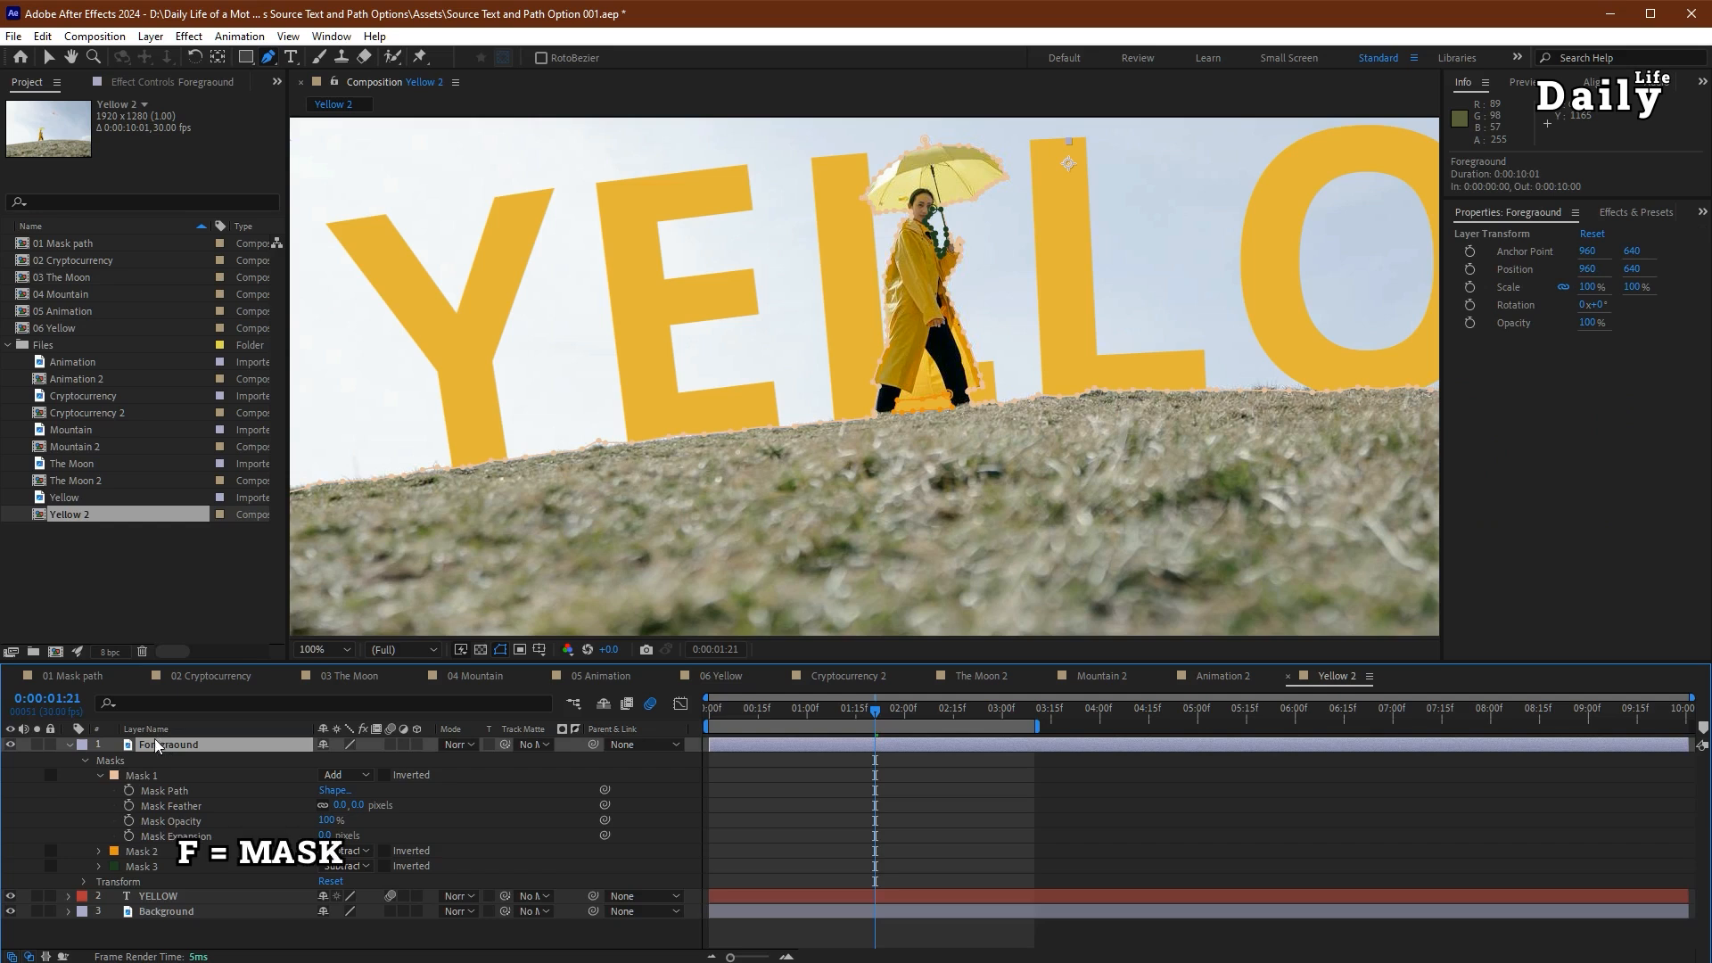
{"action": "key", "text": "f"}
{"action": "left_click", "coordinate": [343, 775]}
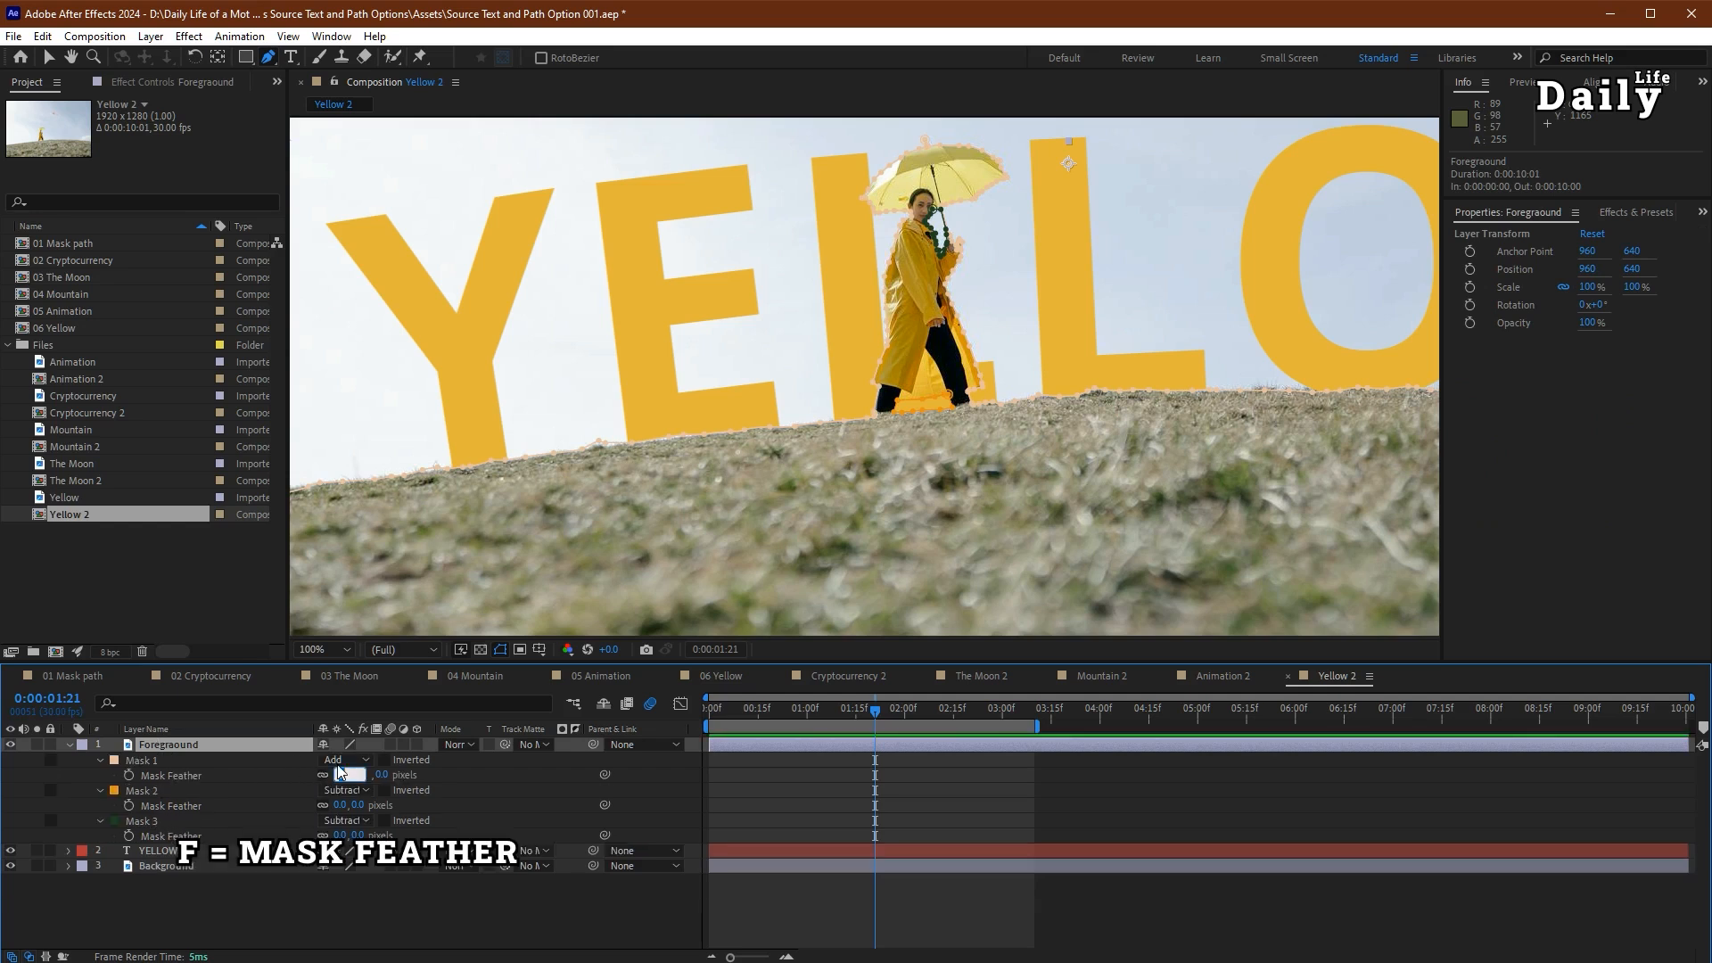
{"action": "type", "text": "10"}
{"action": "key", "text": "Return"}
- Set the feather of Mask 2 and Mask 3 to 10 pixels each and deselect the layer
{"action": "left_click", "coordinate": [342, 806]}
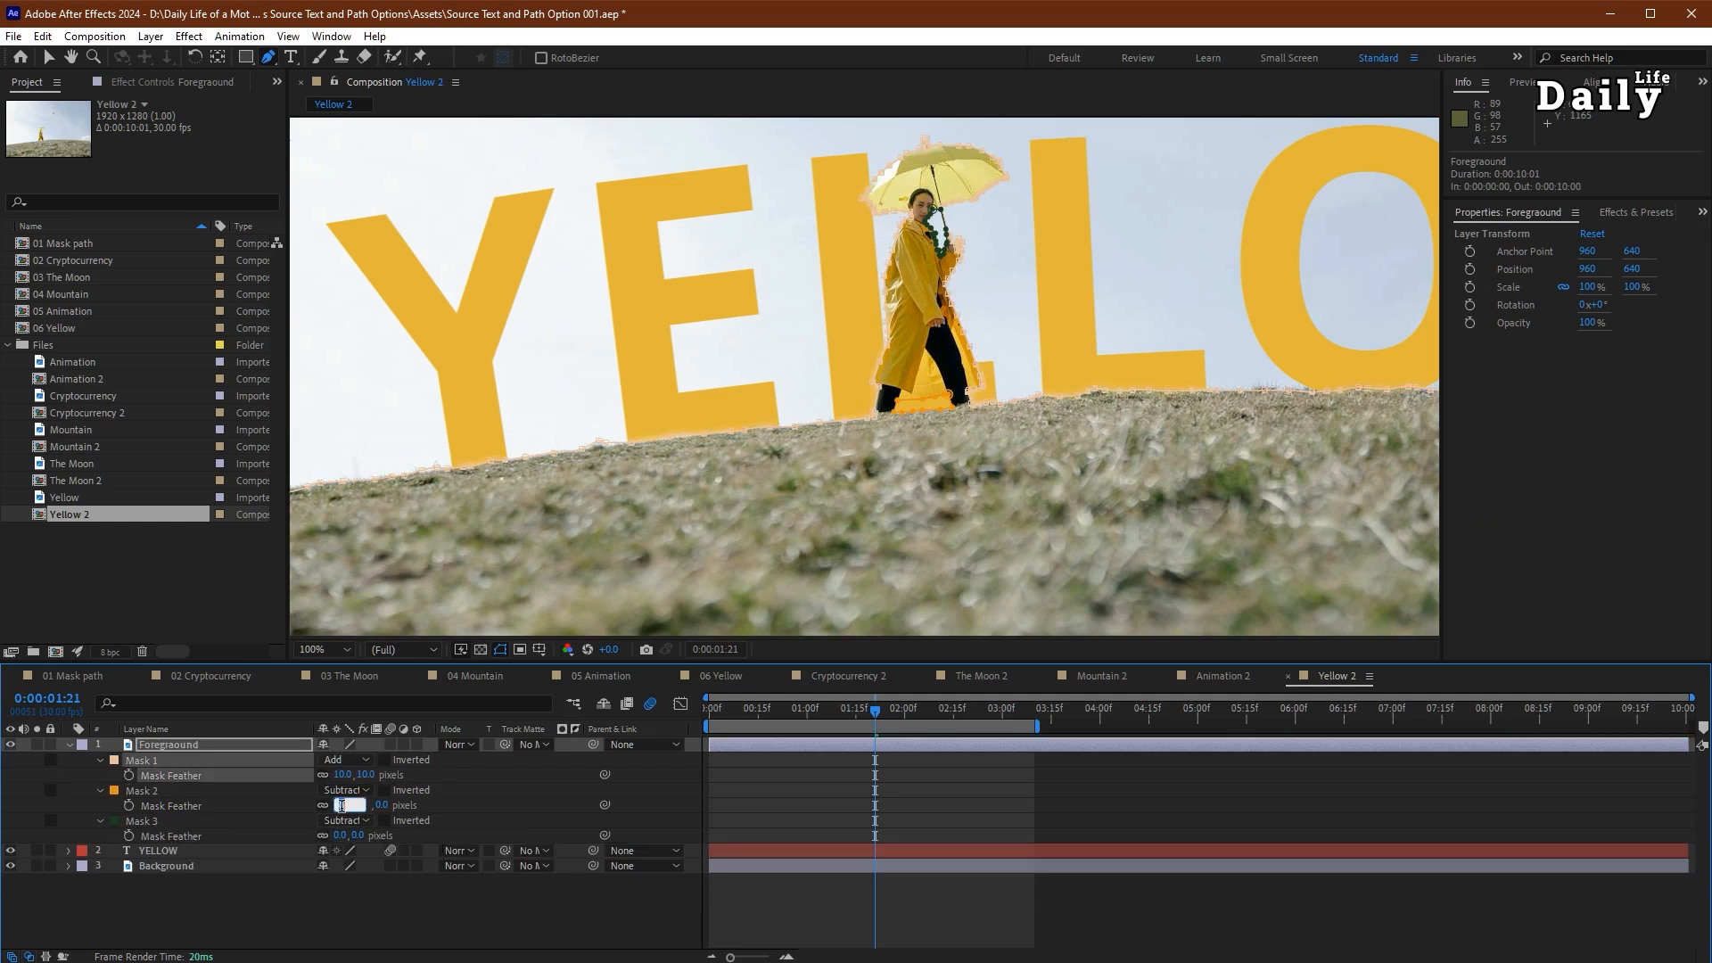
{"action": "type", "text": "10"}
{"action": "key", "text": "Return"}
{"action": "left_click", "coordinate": [339, 835]}
{"action": "type", "text": "10"}
{"action": "key", "text": "Return"}
{"action": "left_click", "coordinate": [535, 910]}
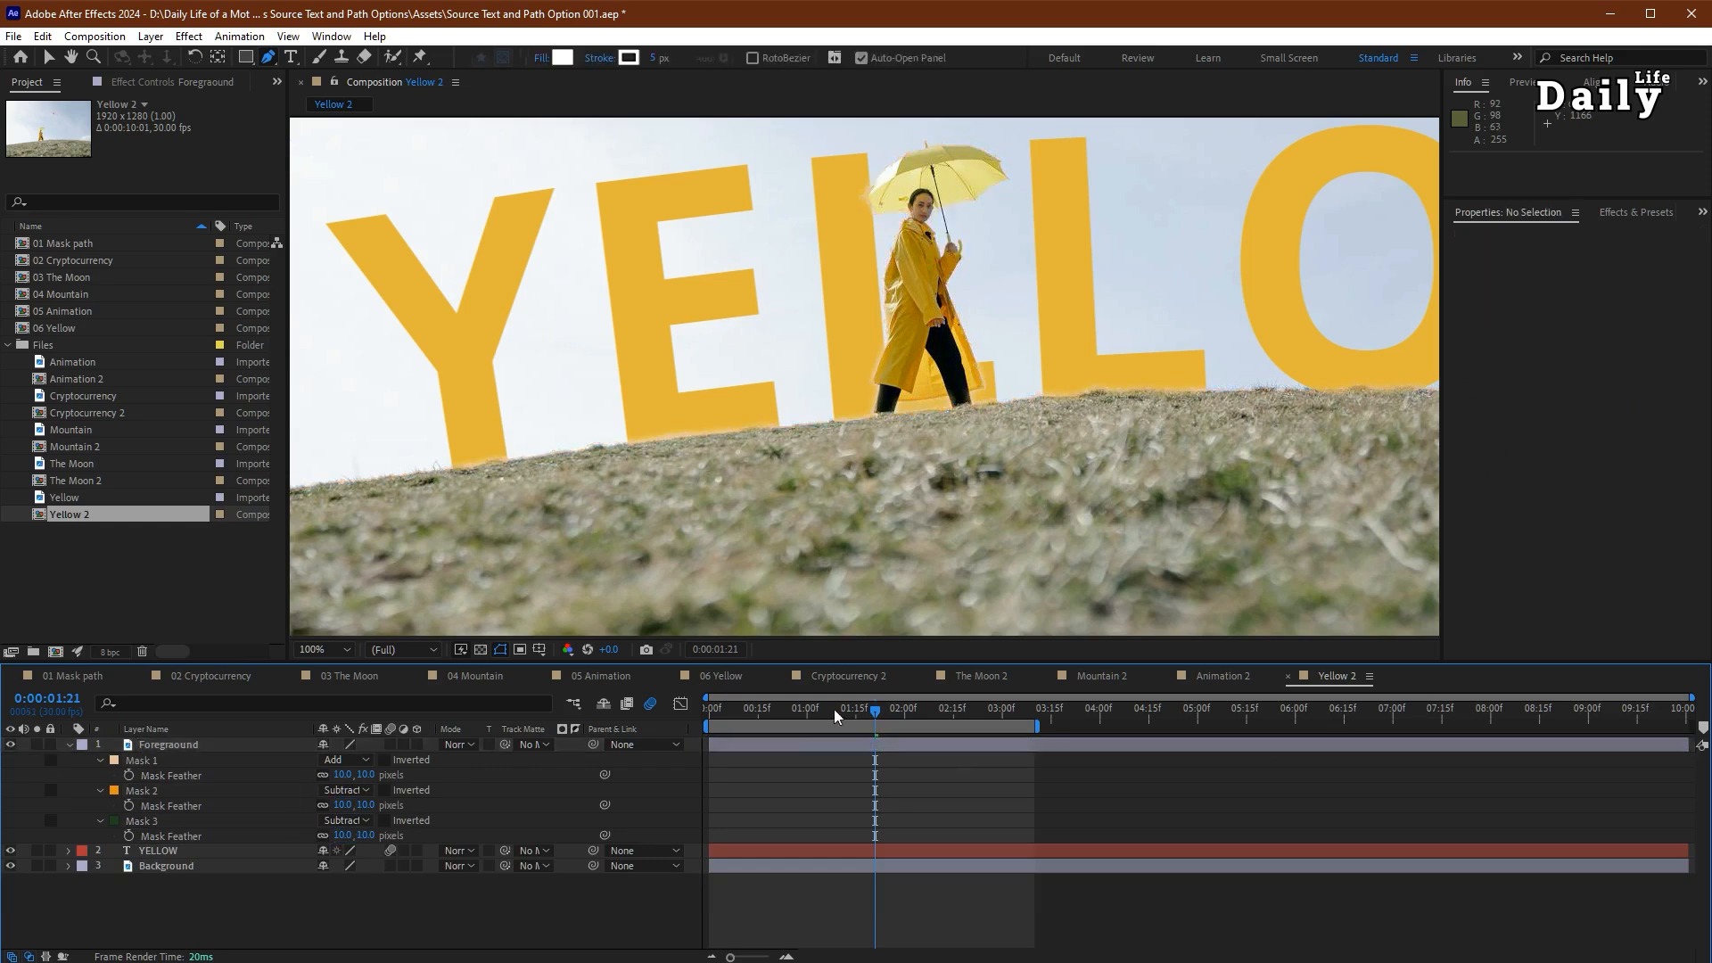
- Preview the YELLOW text animation from the first frame with the full image in view
{"action": "left_click_drag", "start_coordinate": [833, 710], "coordinate": [708, 710]}
{"action": "scroll", "coordinate": [811, 417], "scroll_direction": "down", "scroll_amount": 1}
{"action": "left_click_drag", "start_coordinate": [870, 370], "coordinate": [756, 451]}
{"action": "key", "text": "space"}
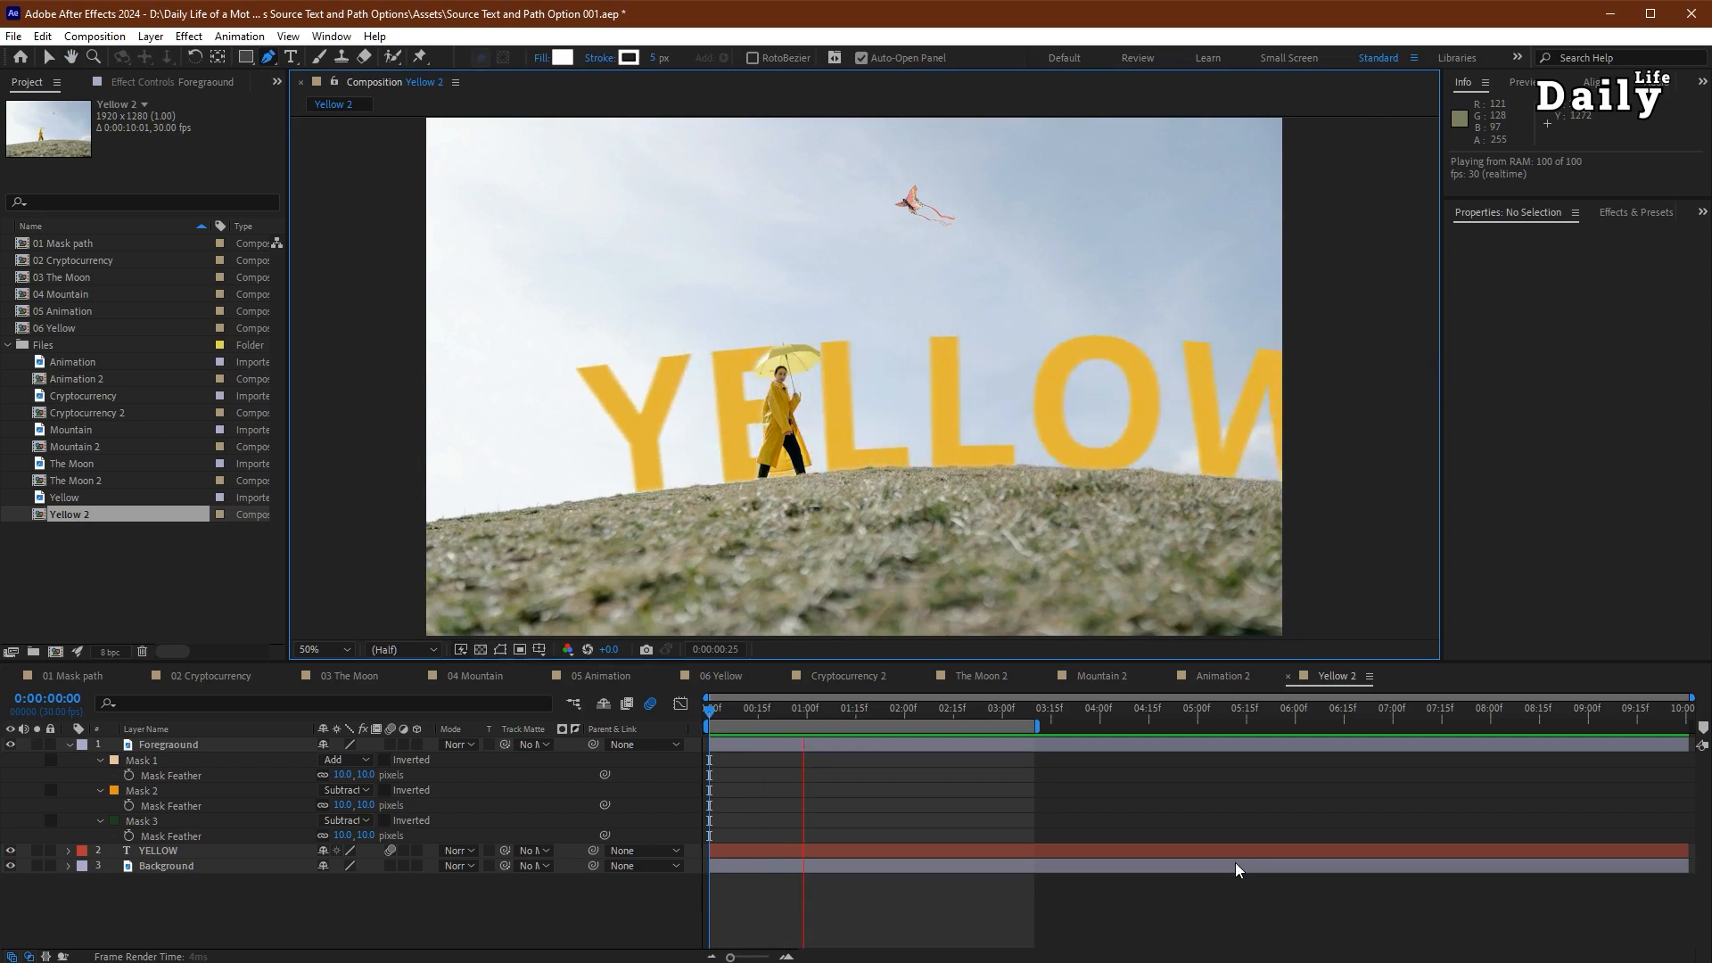